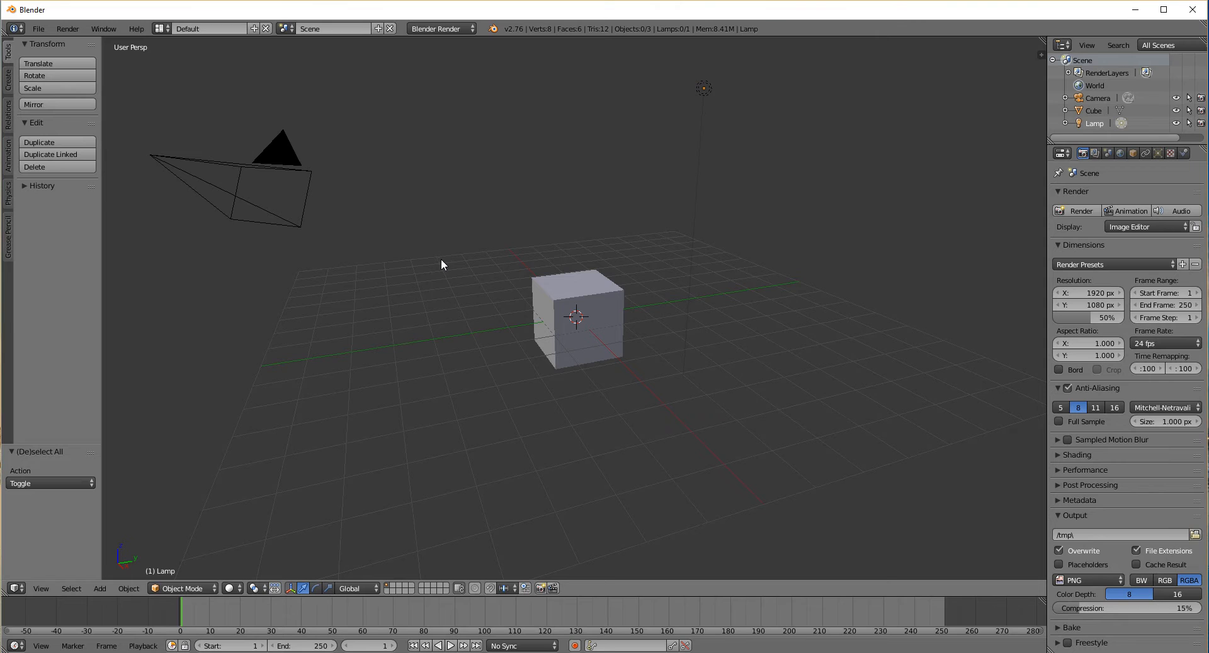
Delete the default camera, cube and lamp from the scene
key(a)
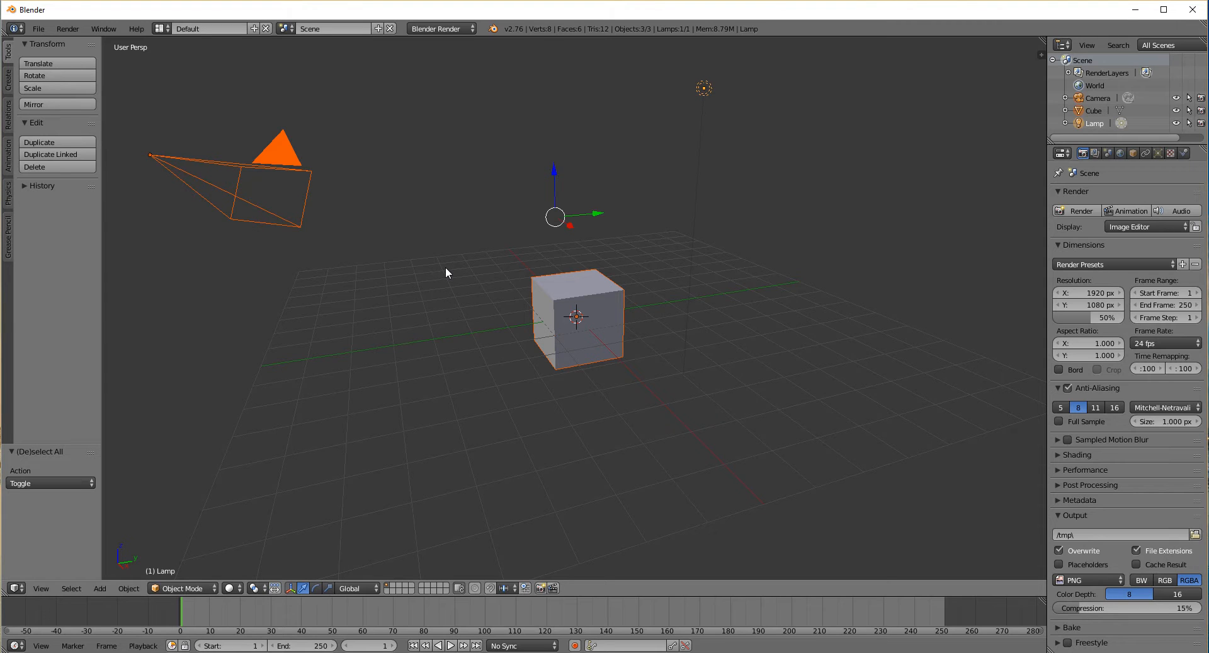
key(x)
click(445, 266)
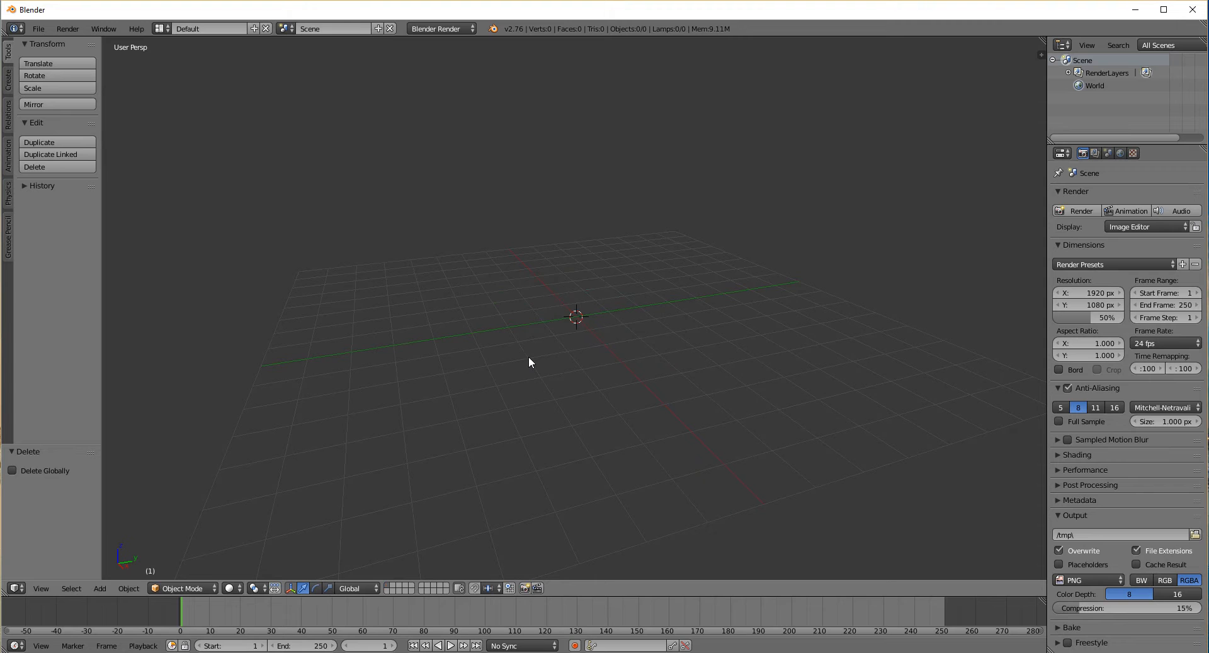
Find the Screencast Keys command by searching for "screen" and turn it on in the 3D view
key(space)
text(screen)
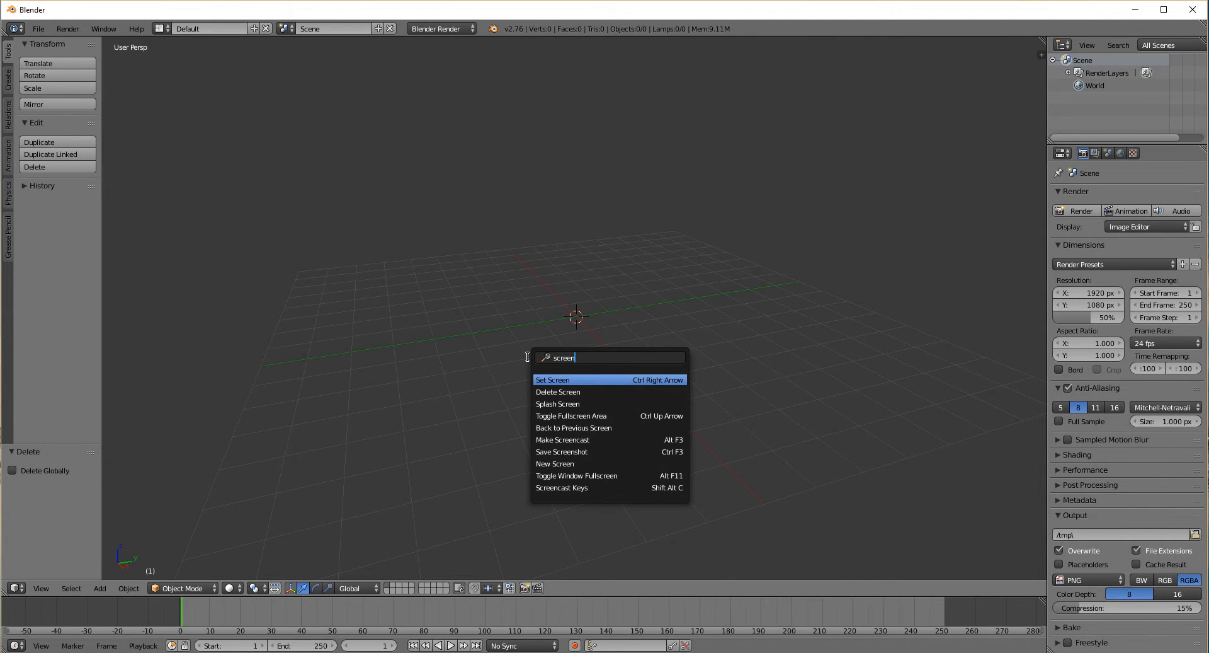
click(552, 486)
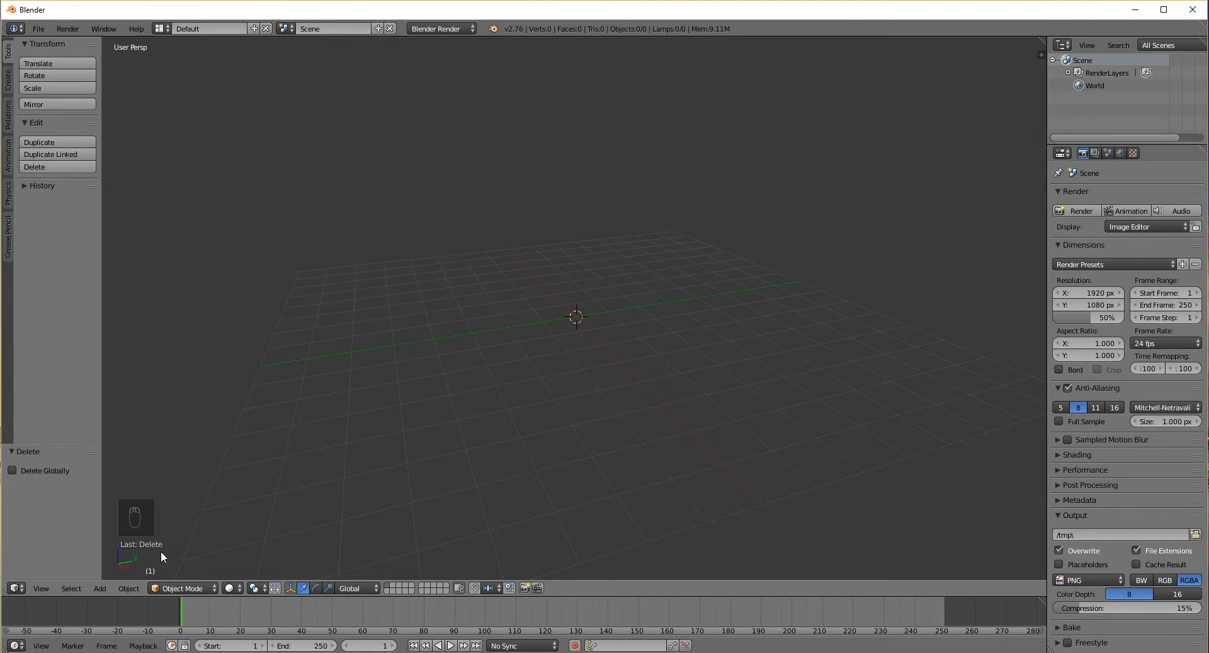
Import Human Skull.stl as an STL from the Human Skull folder under UFPR, IC Ergolab on drive G
click(38, 28)
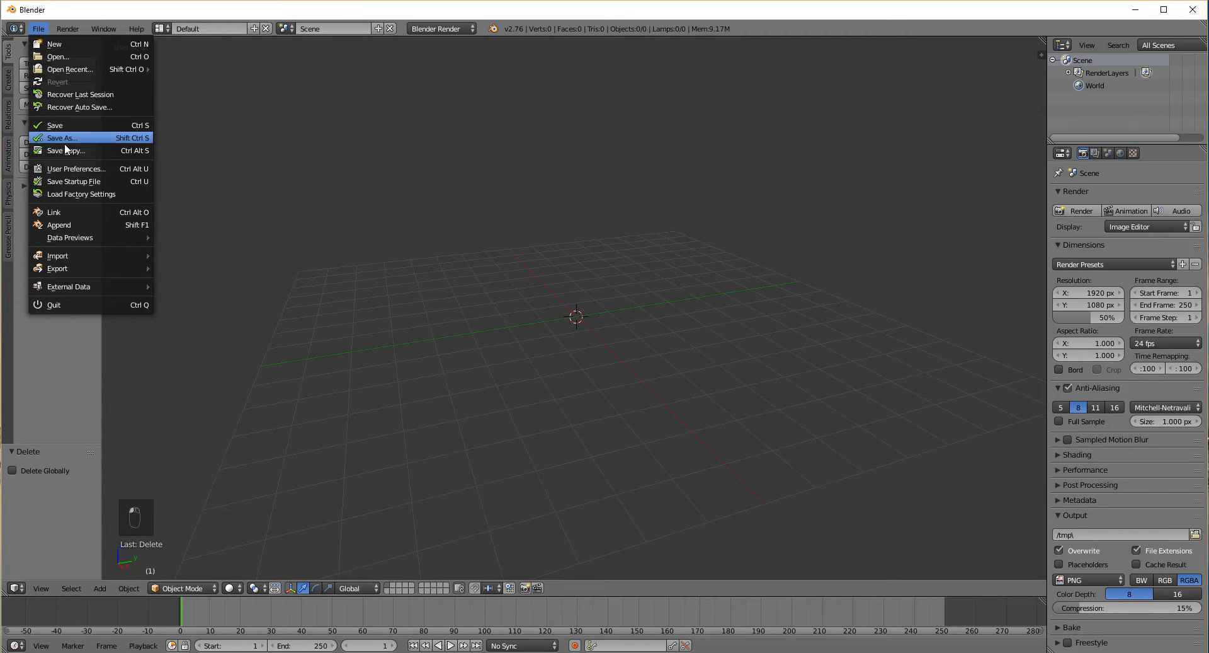
mouse_move(92, 255)
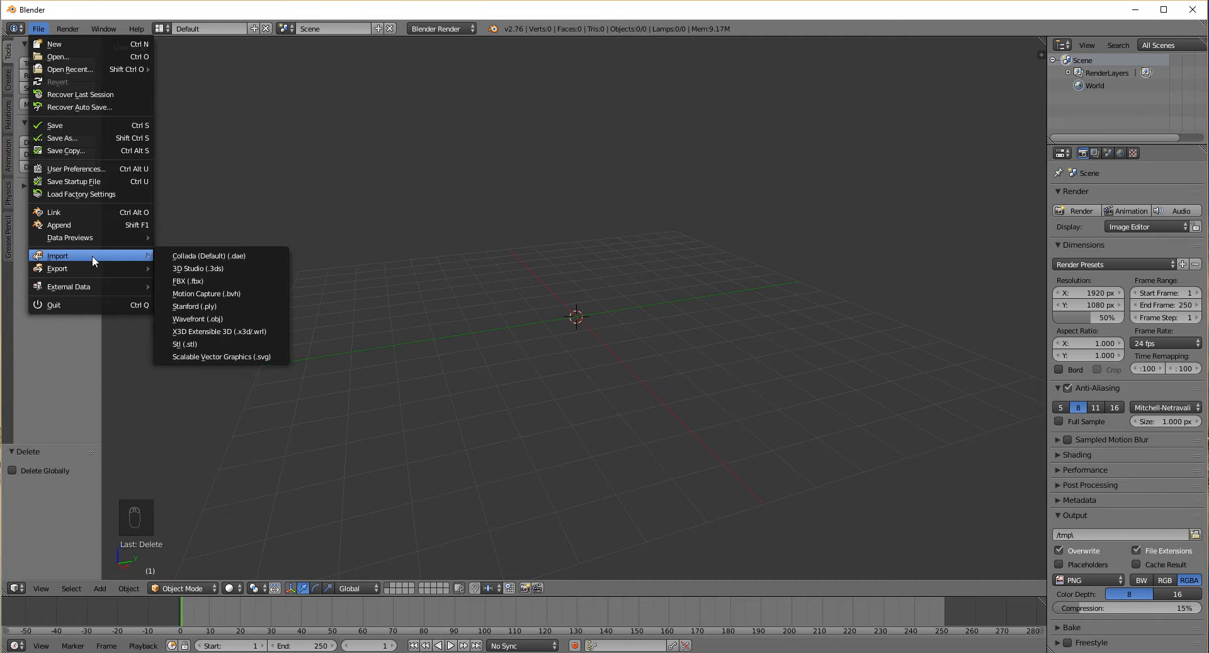
click(202, 343)
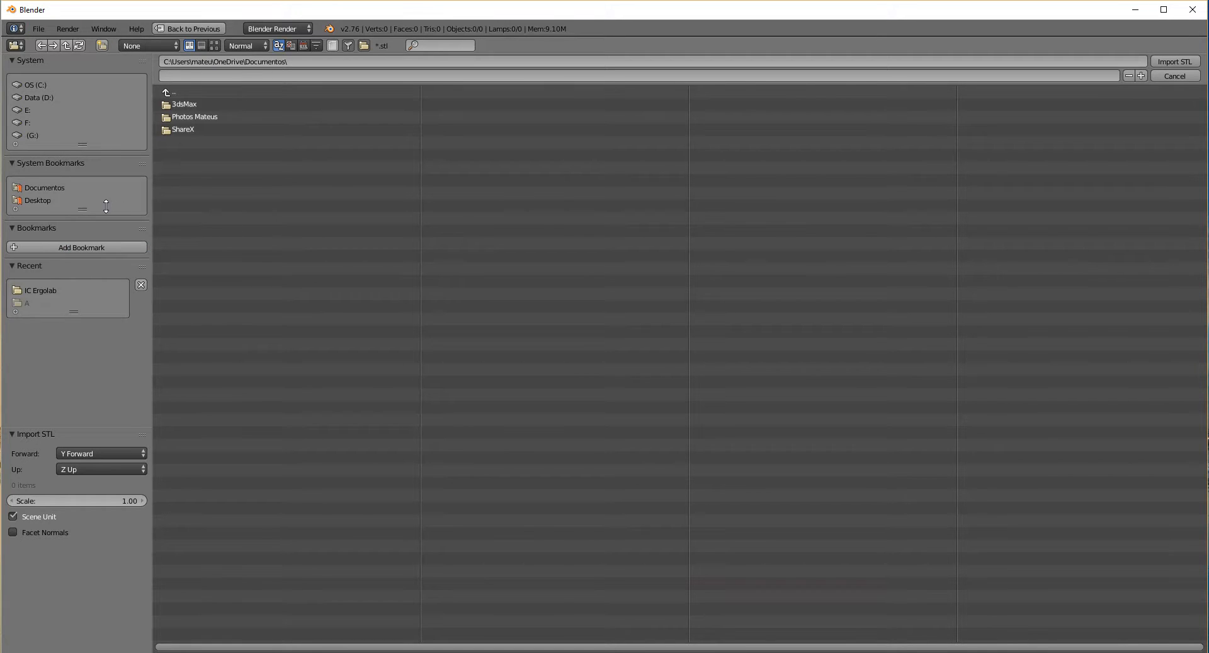
click(39, 133)
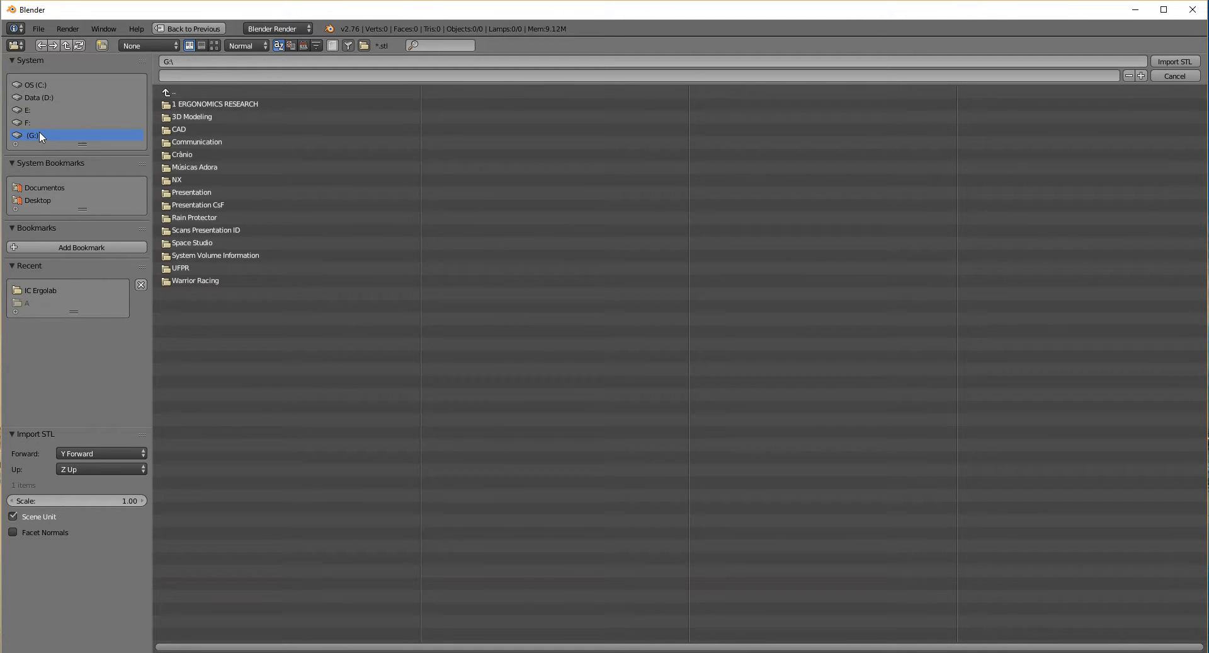
click(186, 276)
click(197, 132)
click(228, 105)
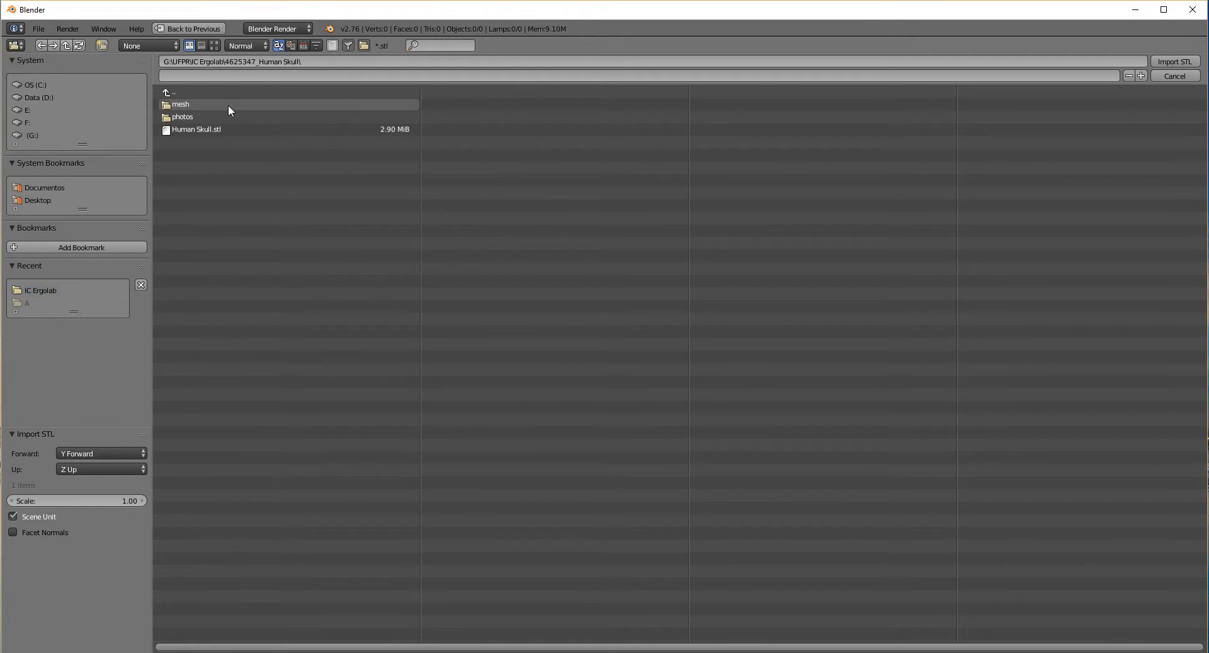
click(203, 130)
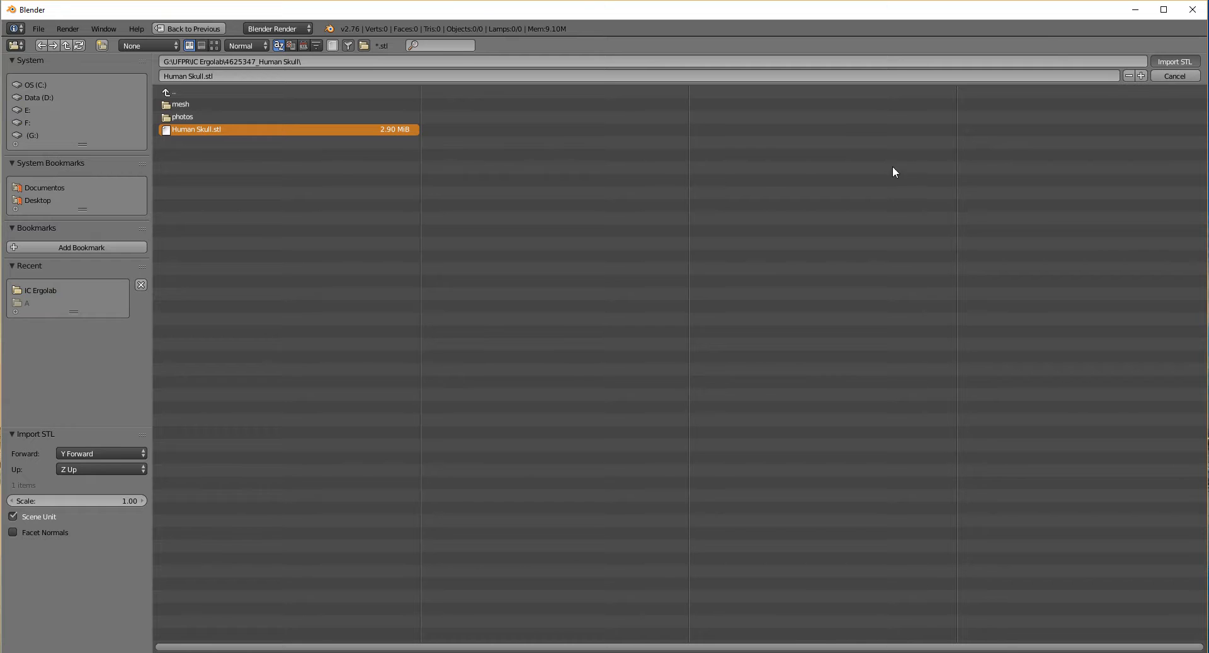
key(Return)
Move the skull up along the Z axis by about 21.4 units so its base reaches the grid
scroll(506, 318, down, 5)
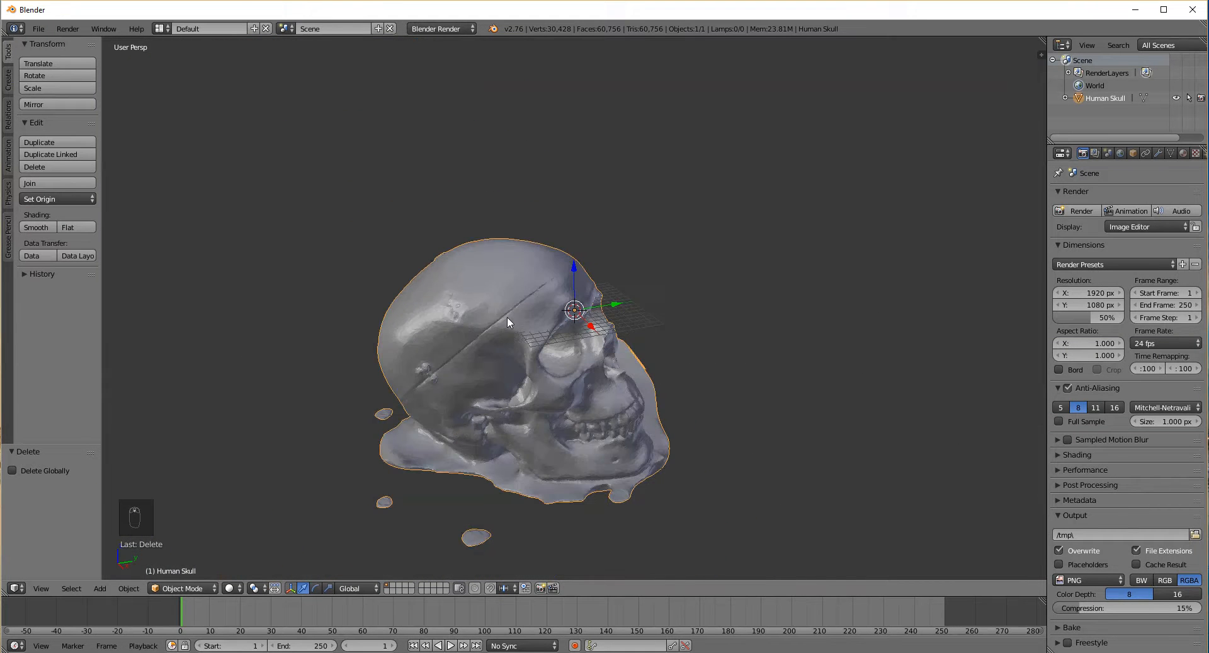
middle_drag(575, 400, 564, 427)
middle_drag(734, 453, 691, 451)
middle_drag(485, 467, 703, 464)
middle_drag(532, 443, 674, 443)
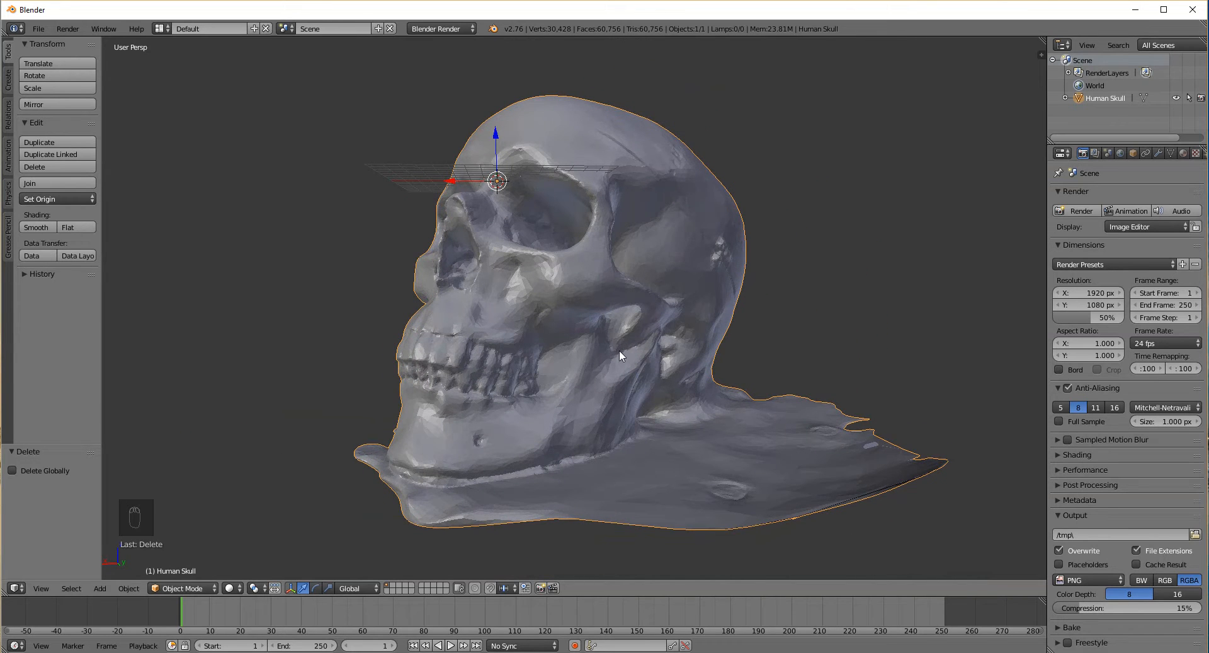
middle_drag(558, 358, 638, 288)
key(g)
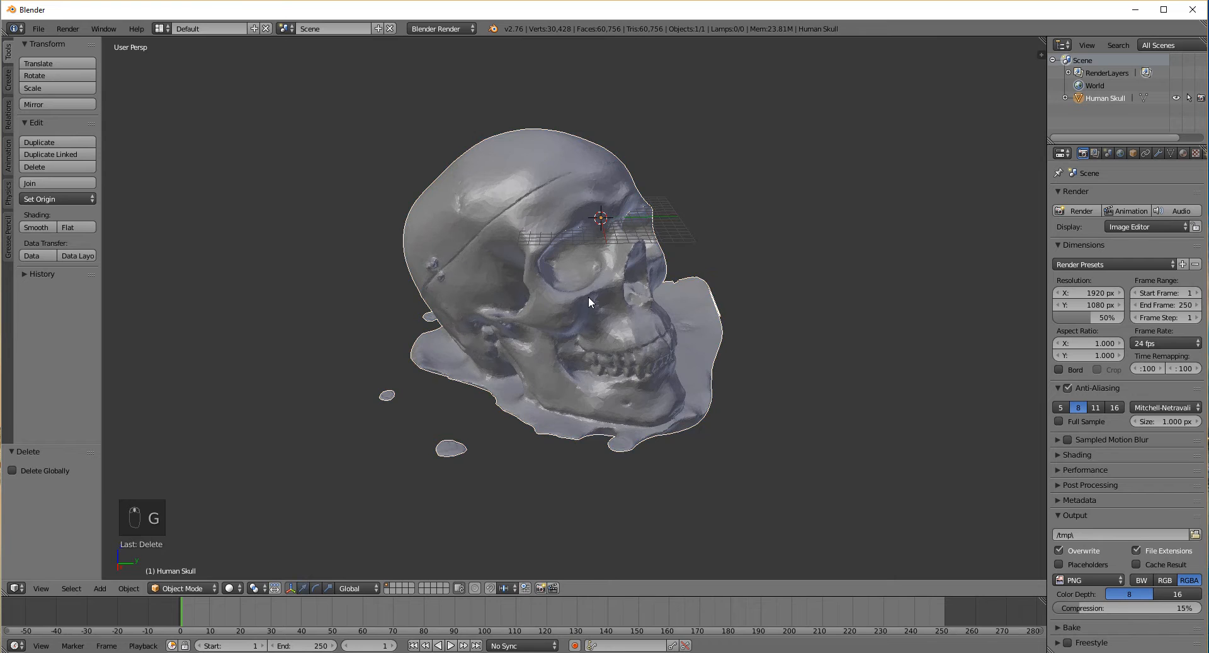
key(z)
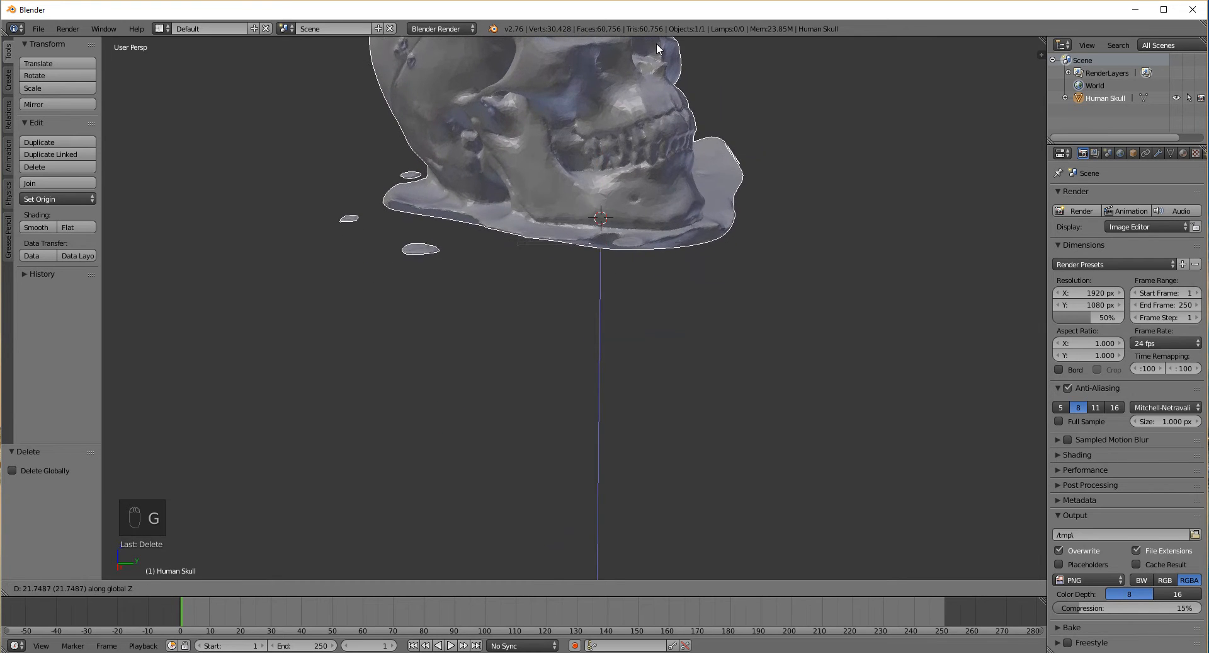
click(659, 46)
Scale the skull uniformly by a factor of 0.5
middle_drag(660, 48, 627, 253)
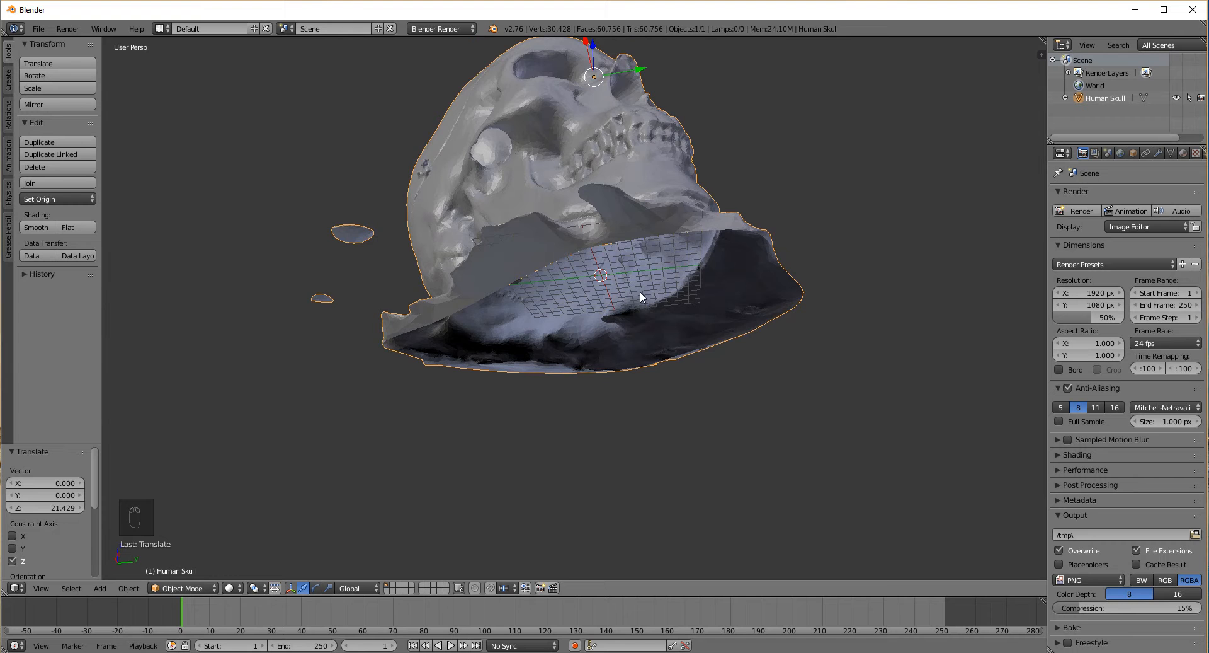
middle_drag(598, 198, 741, 280)
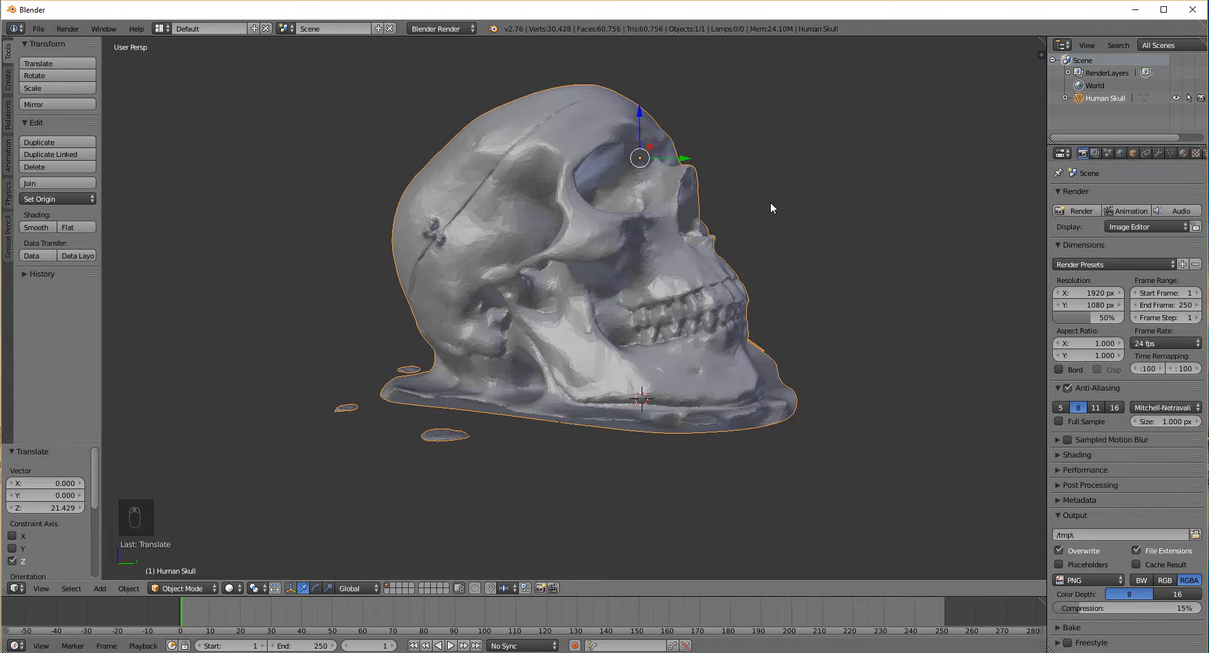
key(s)
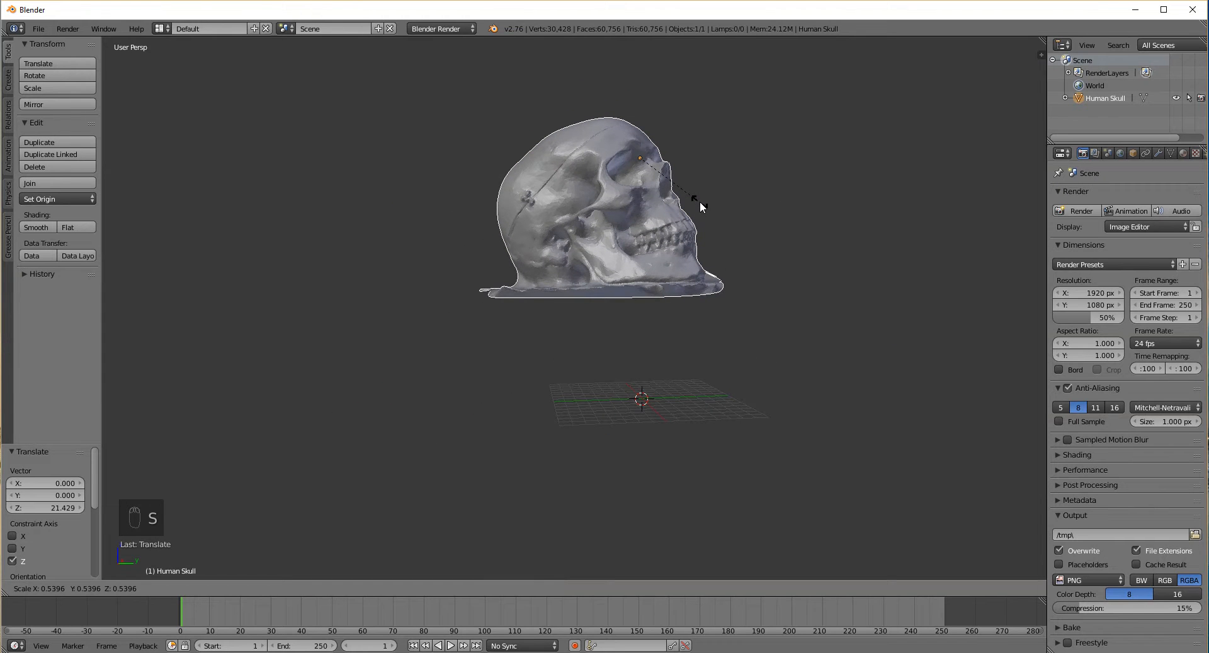
text(.5)
key(Return)
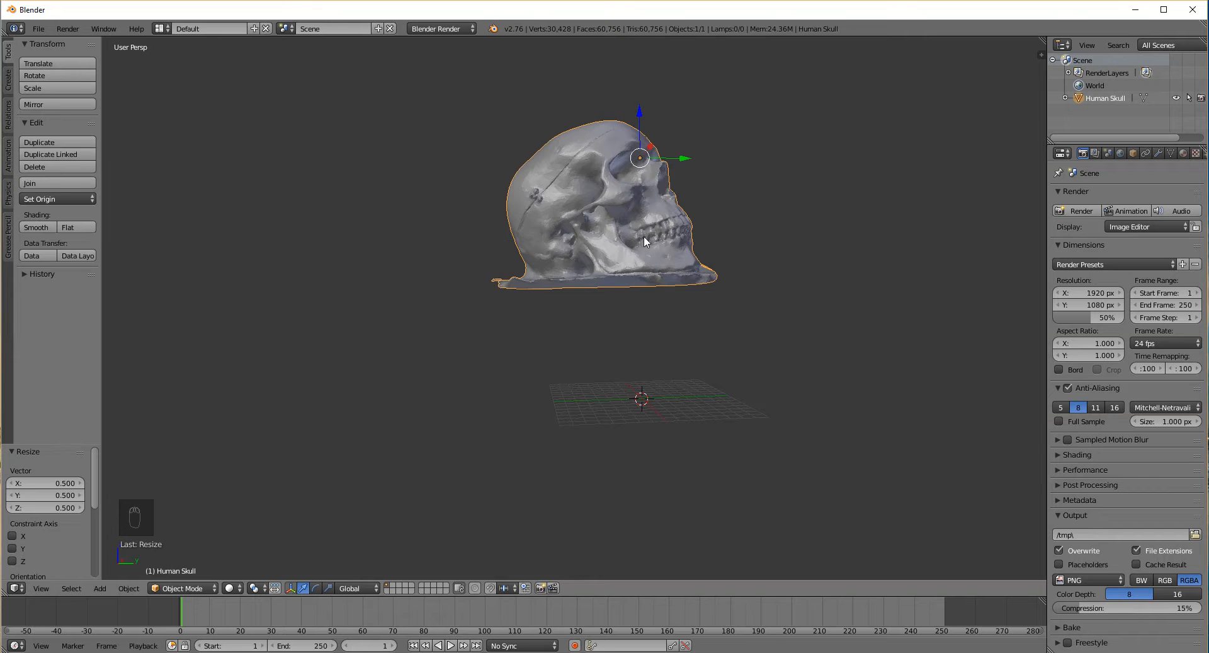
In the orthographic right view, move the skull down along the Z axis by about 10.9 units to ground level
middle_drag(643, 235, 577, 309)
key(KP_5)
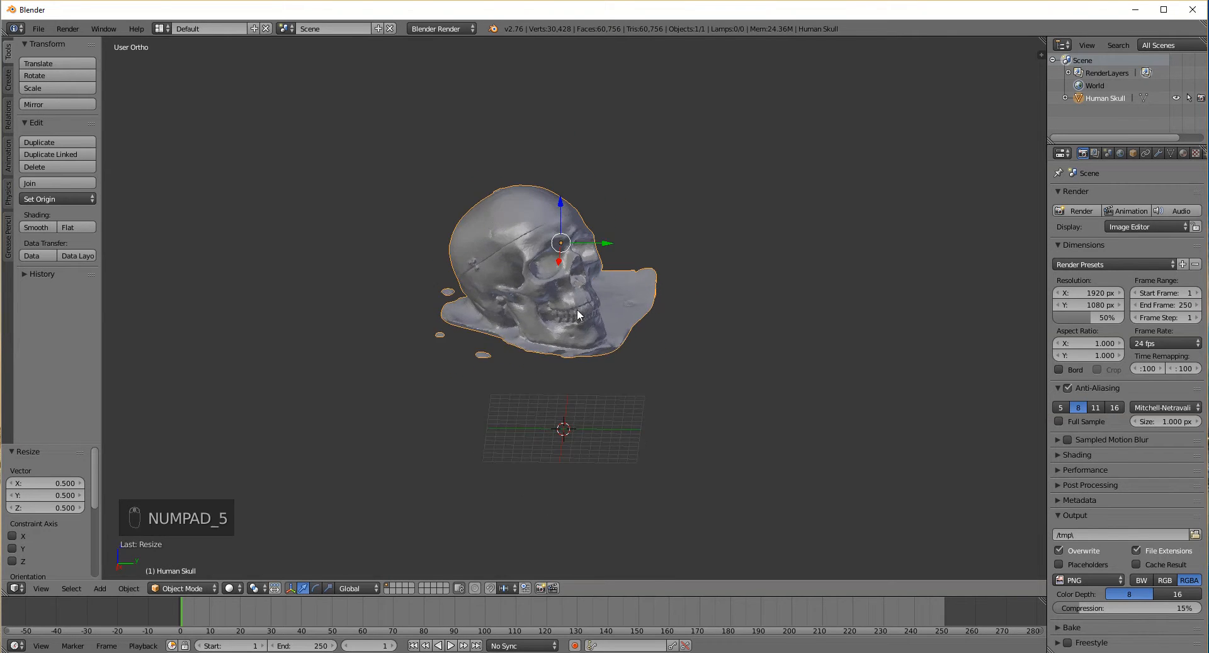
key(KP_1)
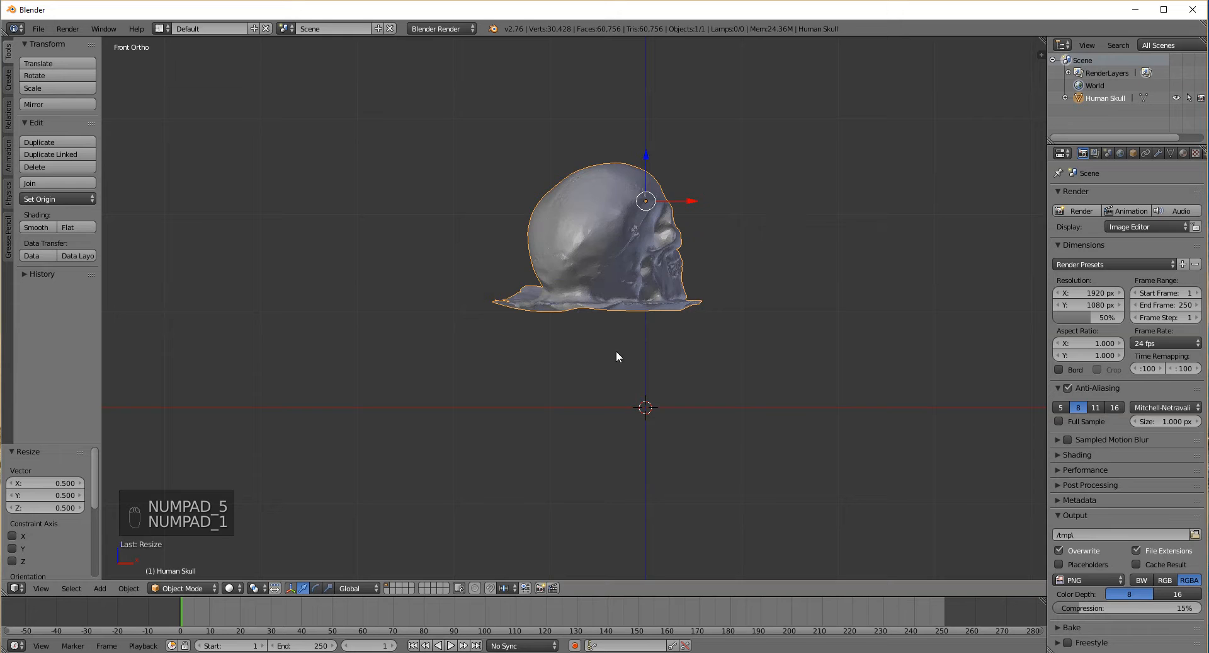
scroll(662, 327, up, 3)
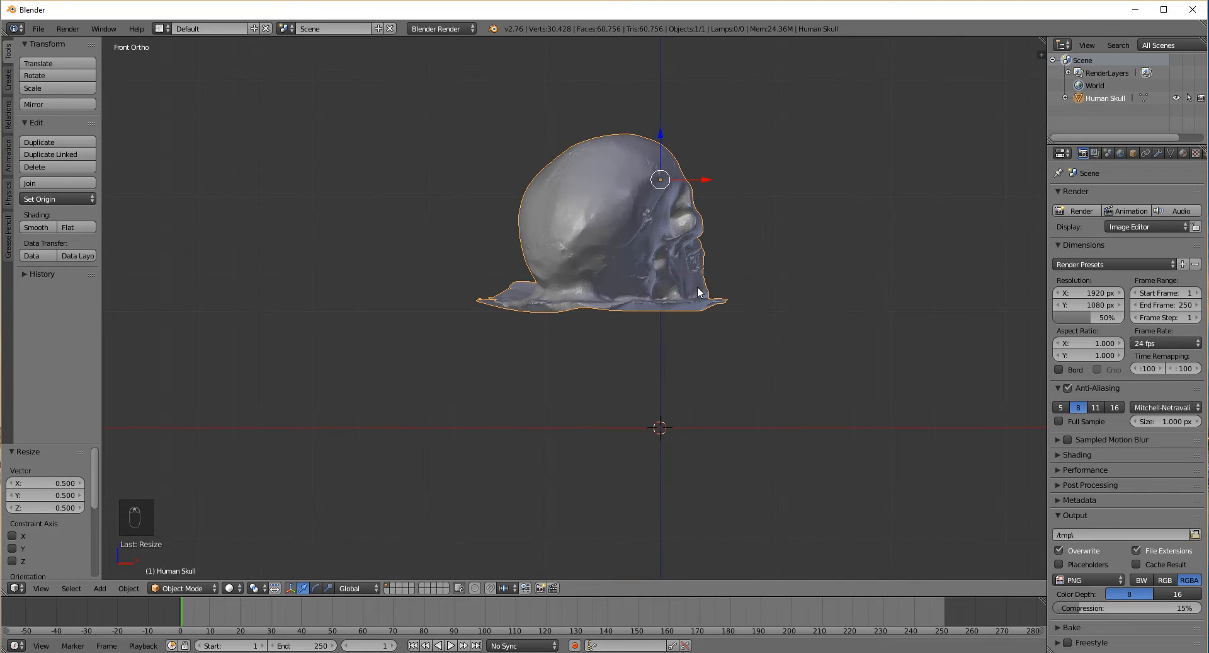
shift+middle_drag(788, 277, 680, 300)
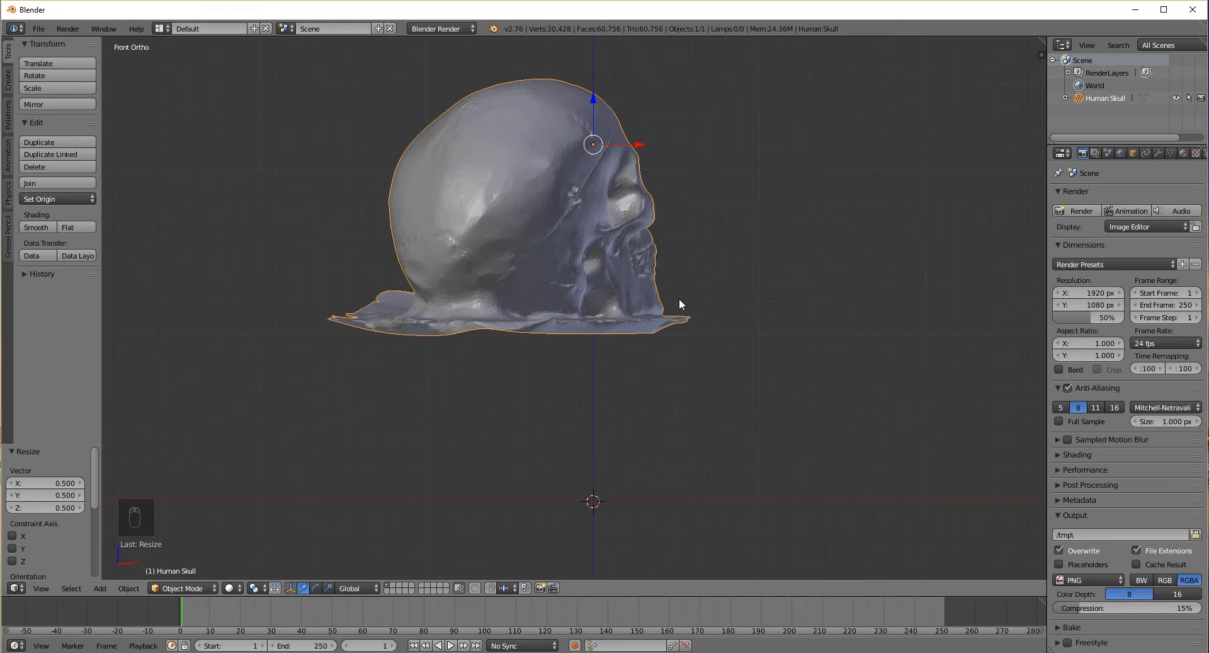
click(41, 587)
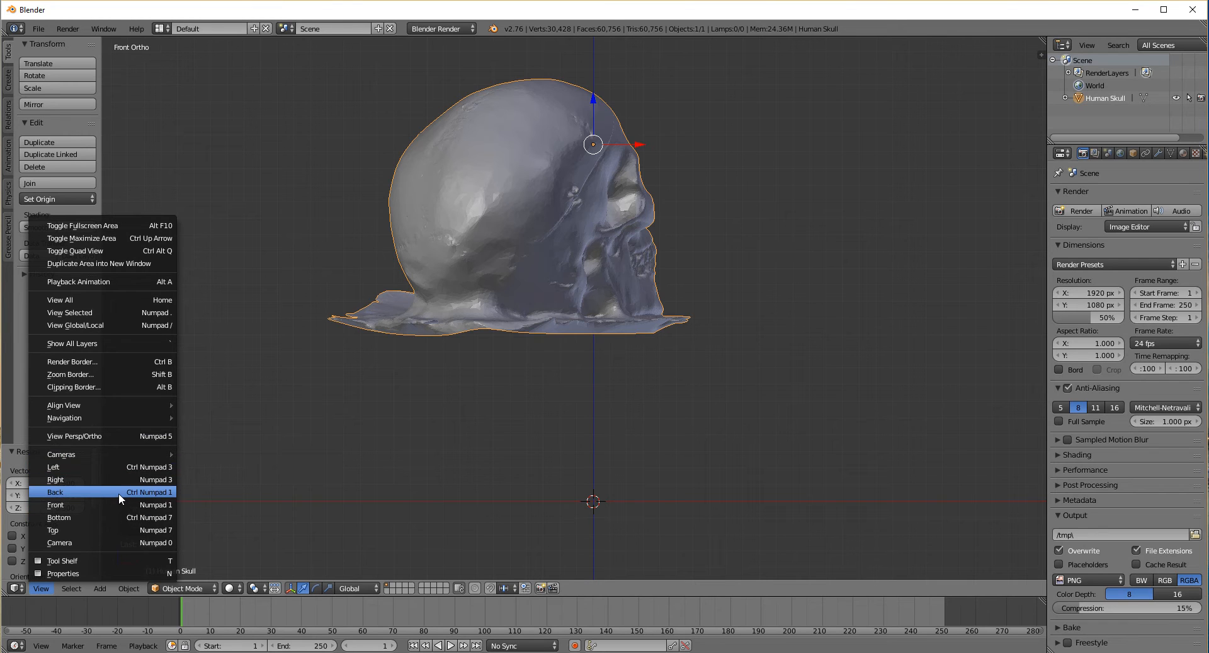
key(Escape)
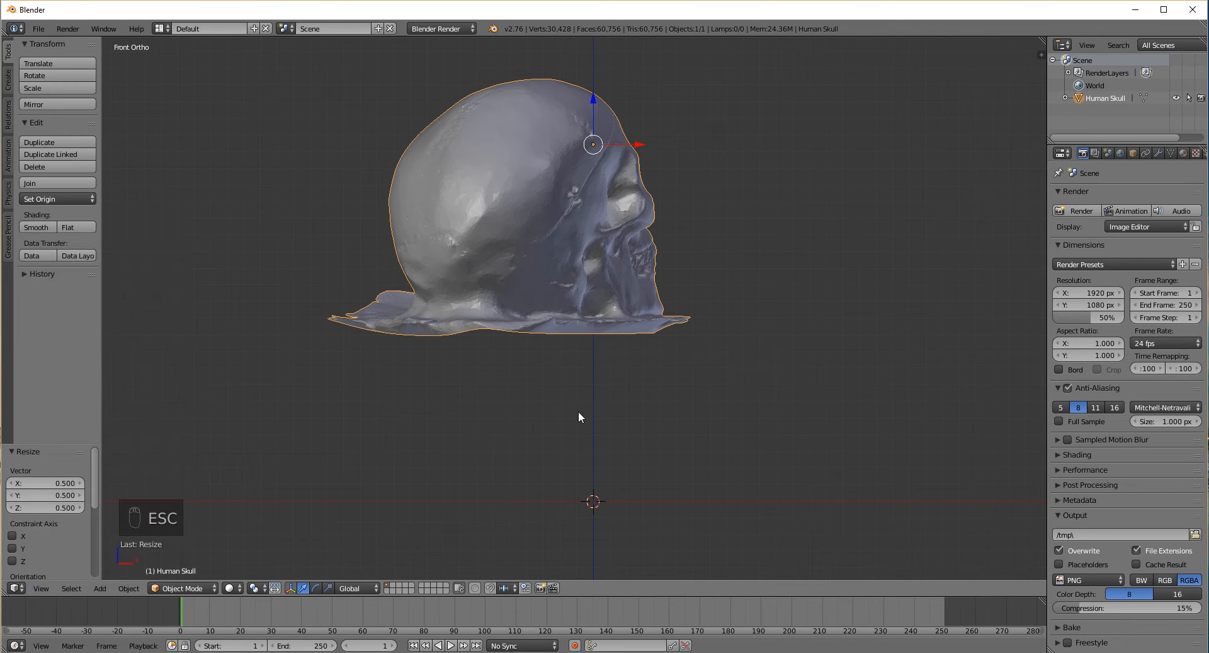
key(KP_3)
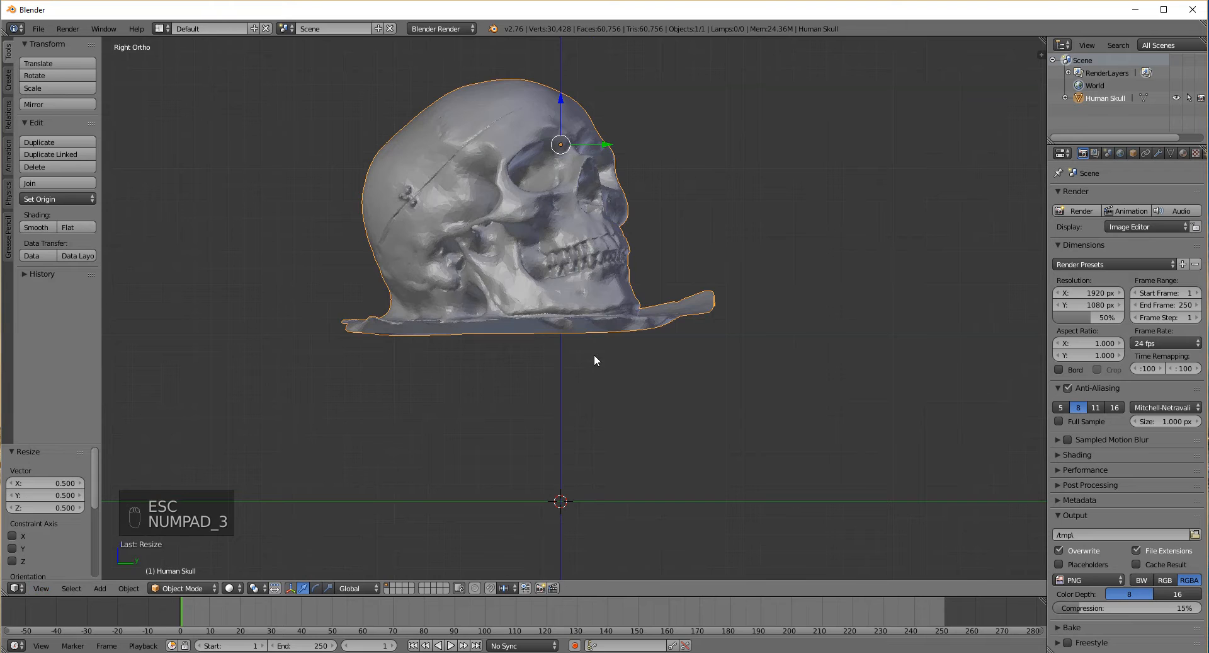
key(g)
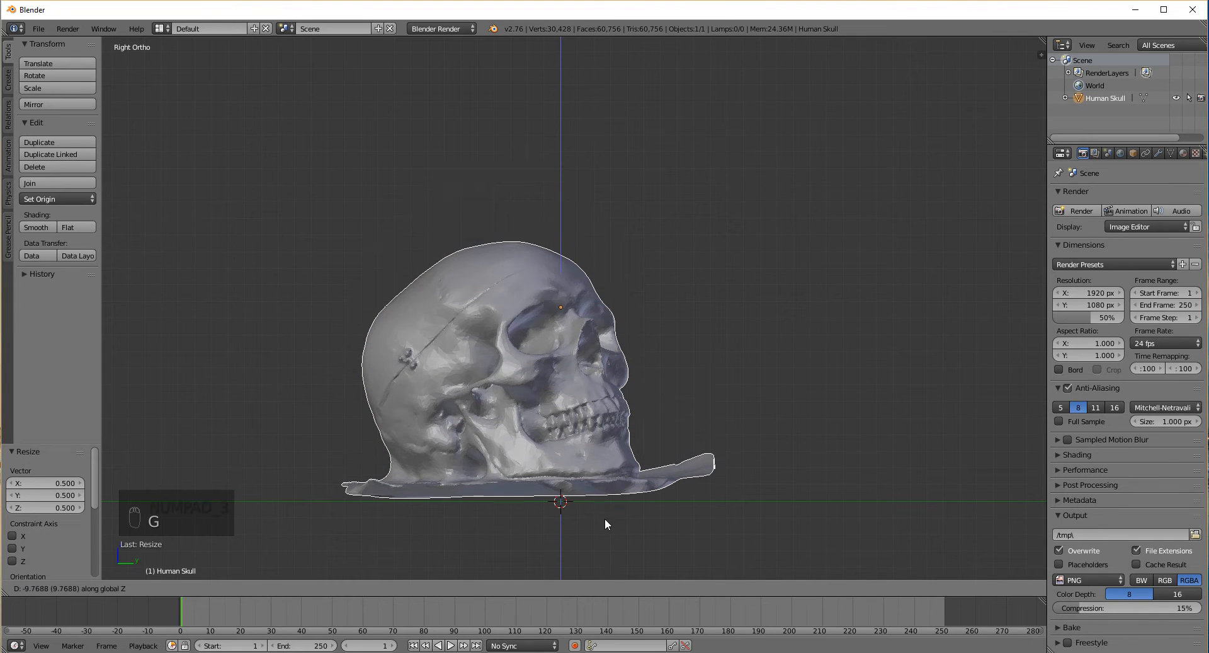
click(610, 535)
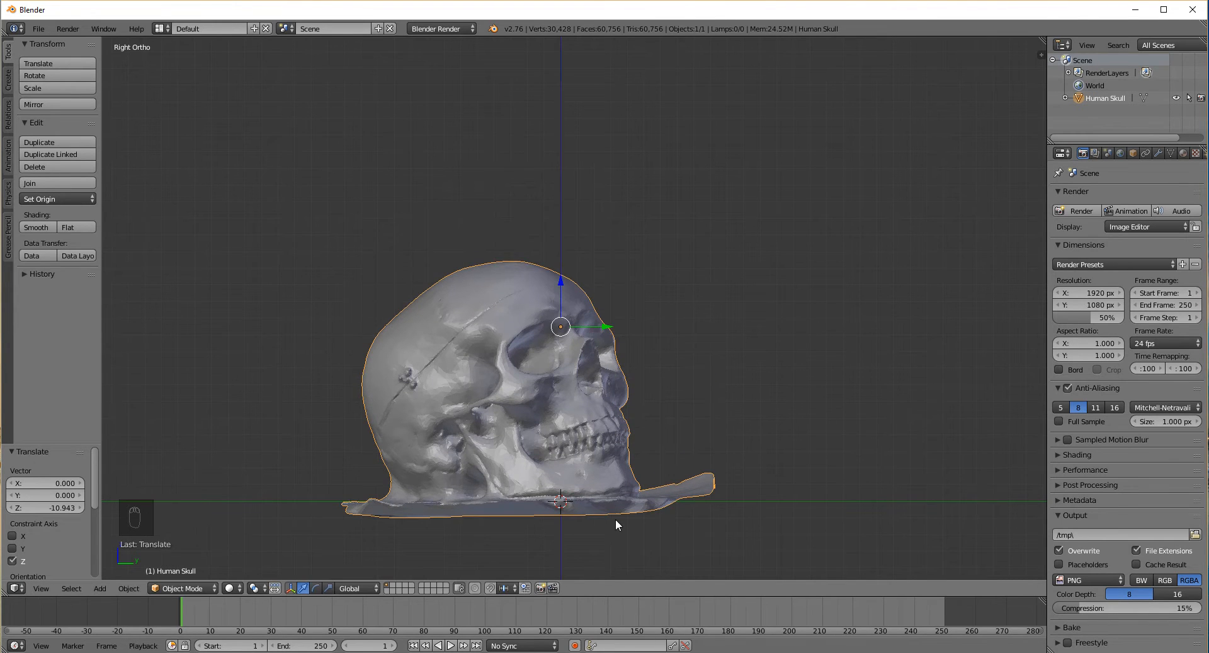
In the front view, move the skull about 3.56 units along the positive X axis
key(KP_1)
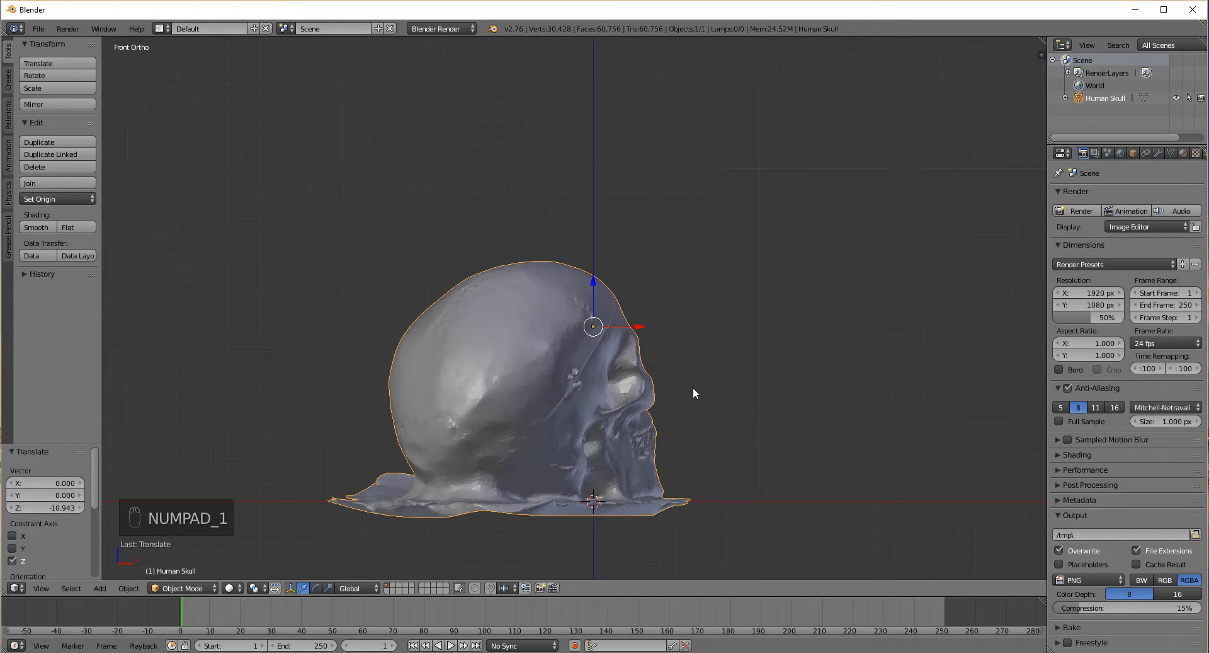
key(g)
key(x)
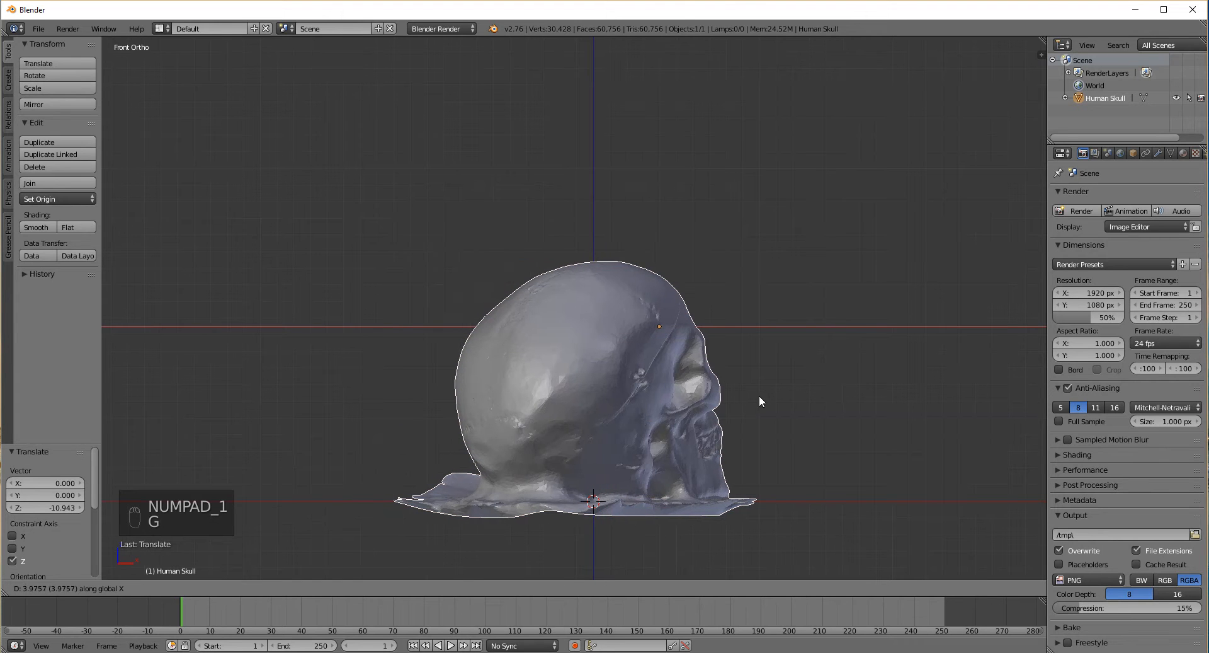
click(752, 395)
Rotate the skull about 47.75° around the global Z axis so the back of the head faces the front view
key(r)
key(x)
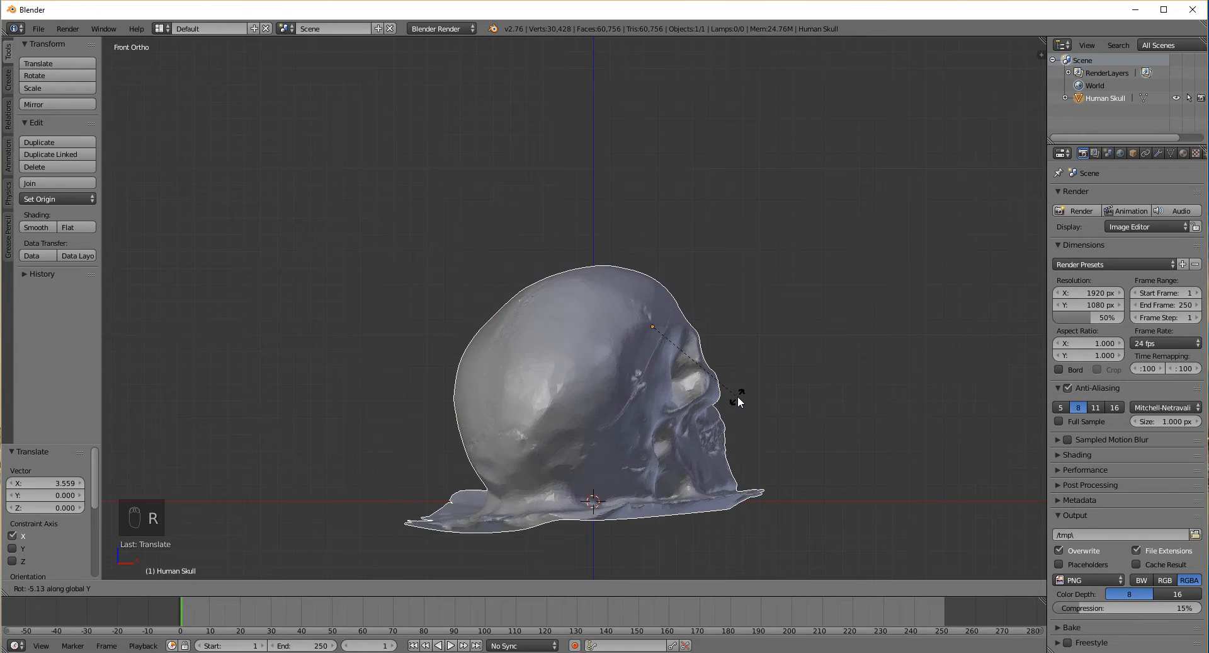
key(z)
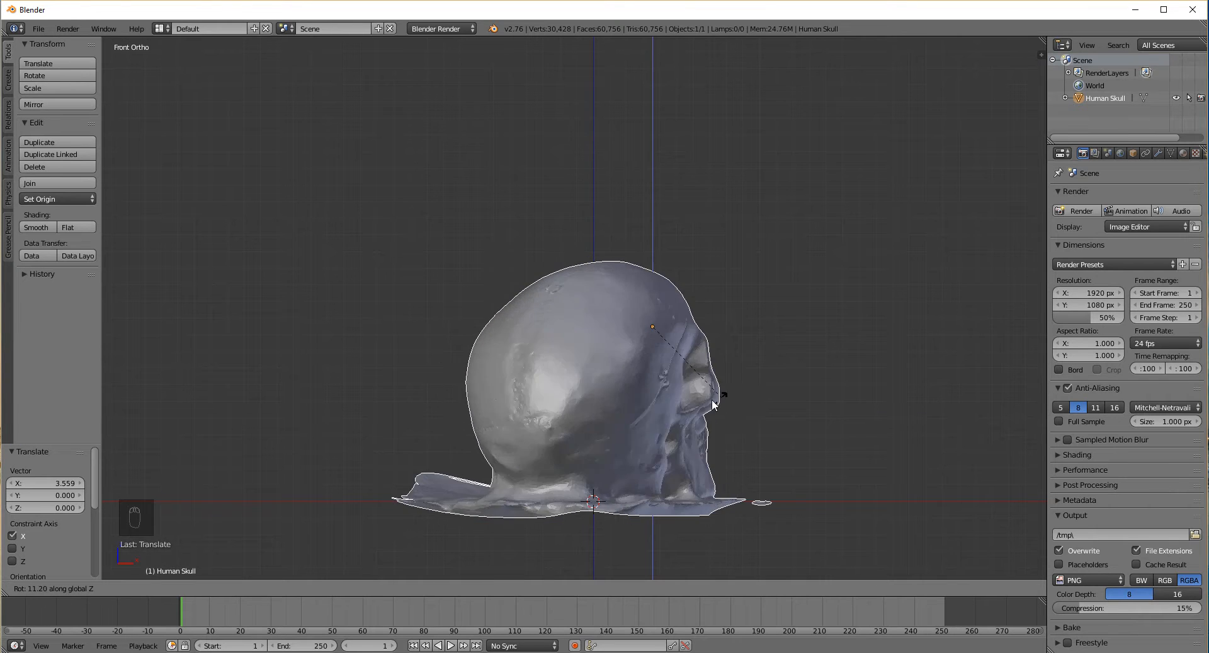
click(663, 399)
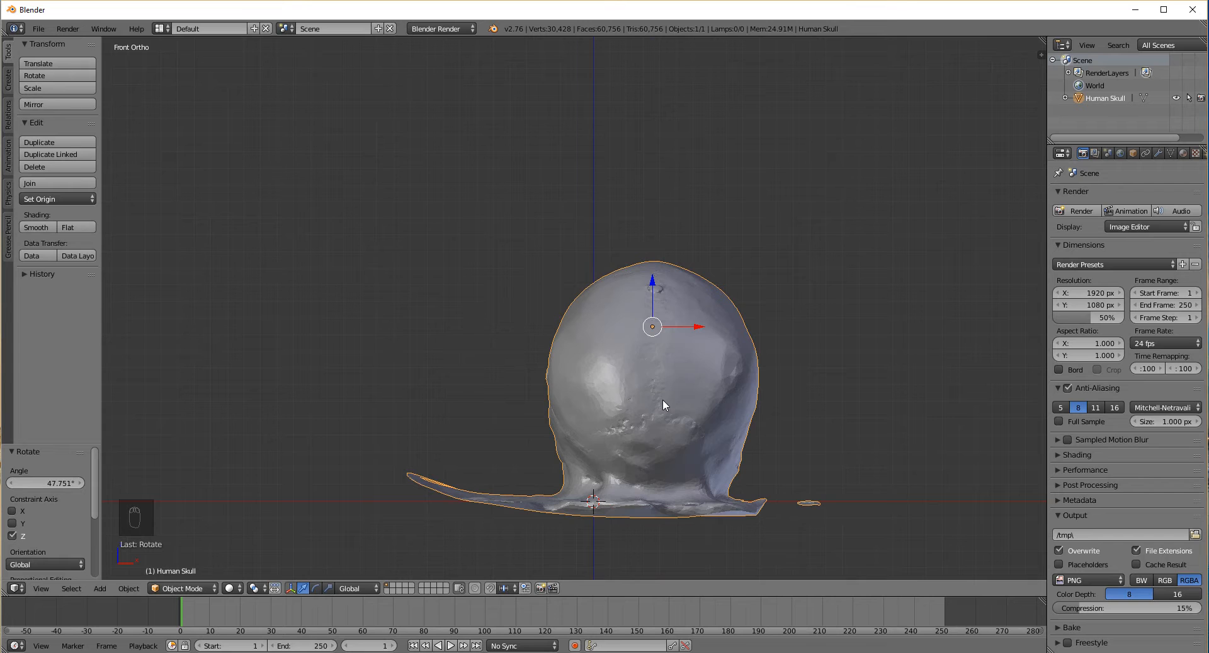
In the top view, move the skull about 2.9 units along the negative X axis toward the scene's centre line
key(KP_7)
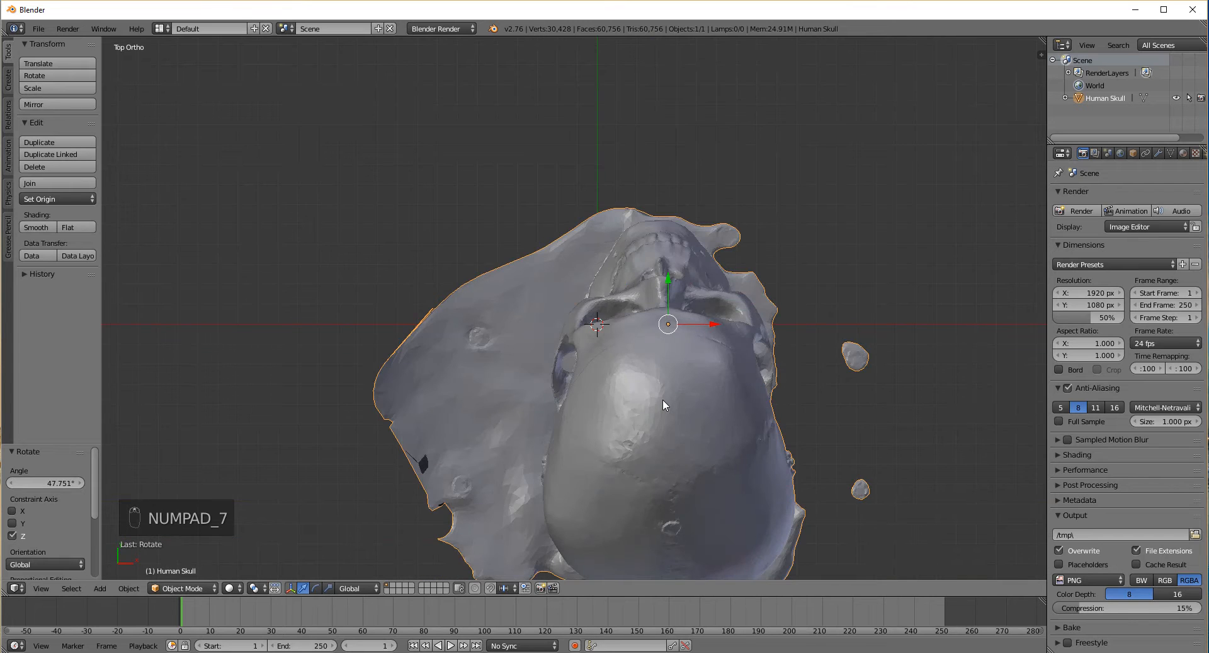
key(g)
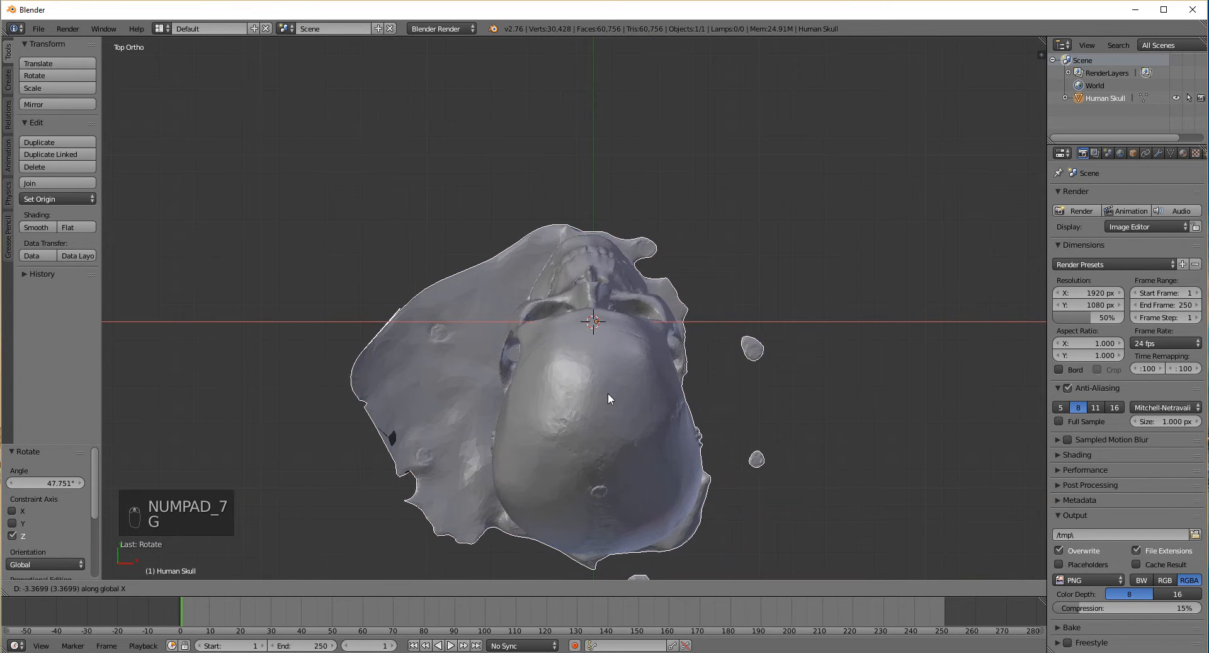
click(614, 394)
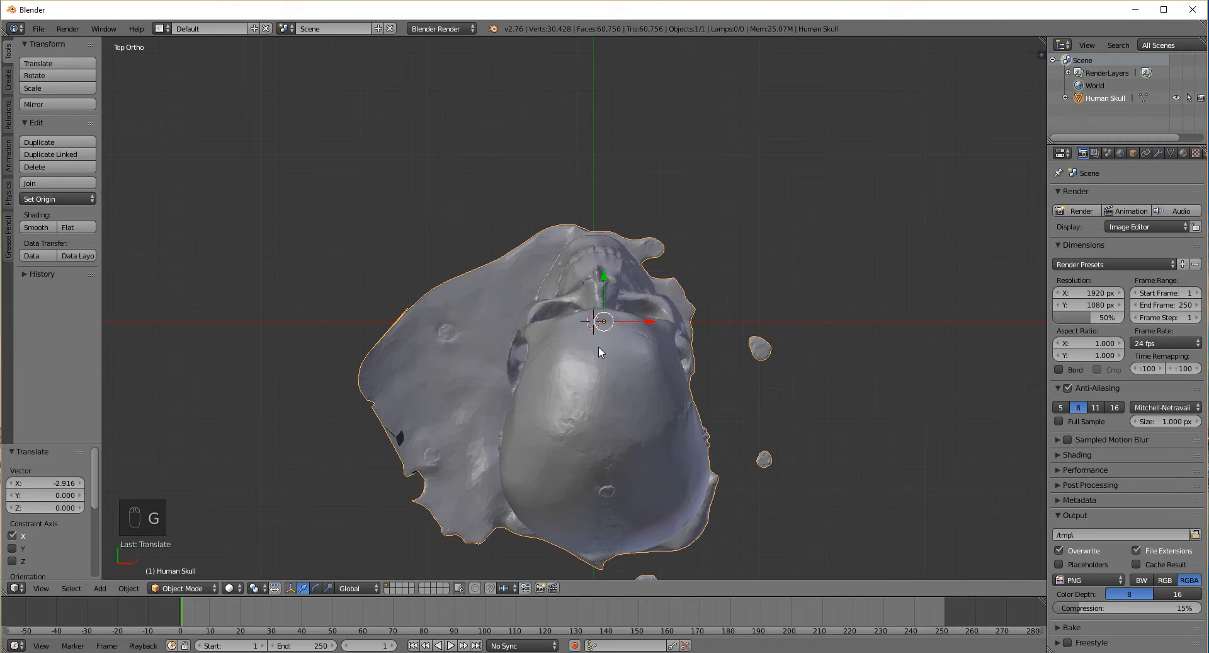
In the top view, move the skull about 5.26 units along the positive Y axis
scroll(599, 347, up, 2)
key(x)
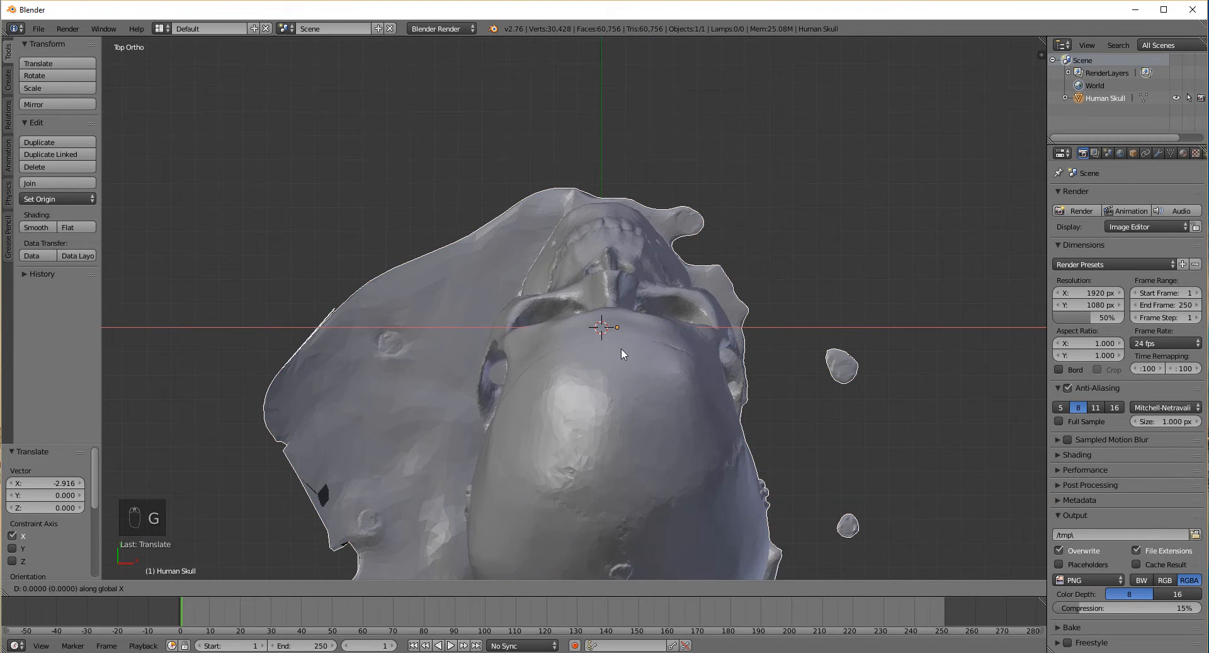
key(y)
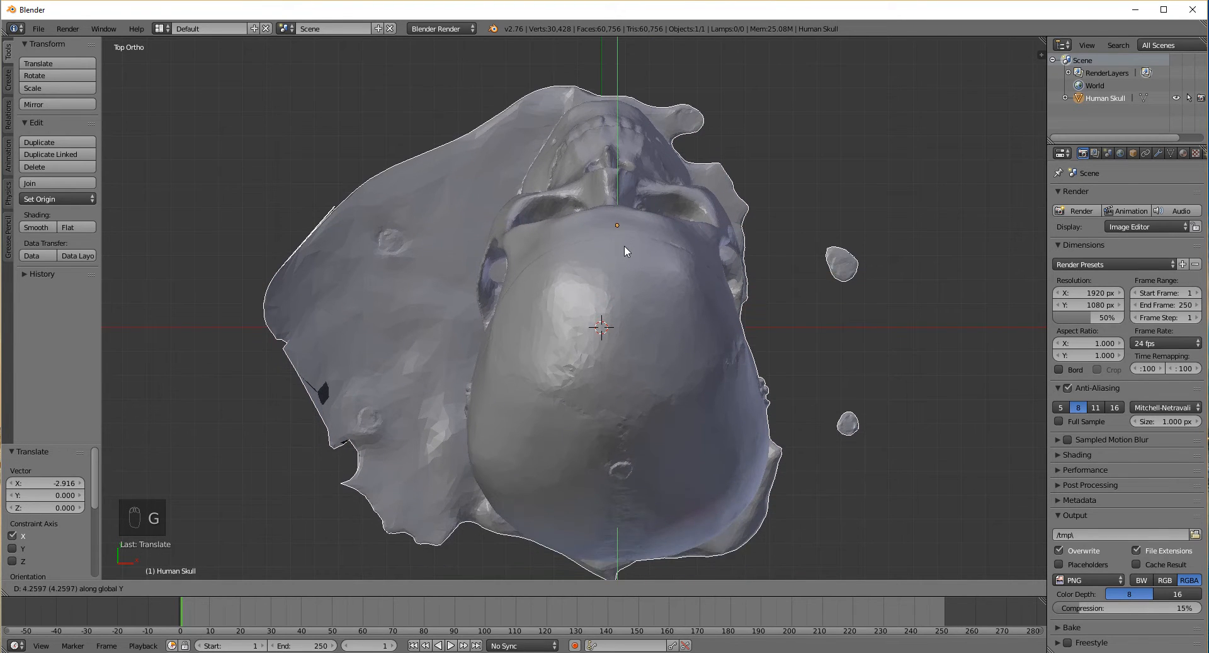
click(623, 224)
shift+middle_drag(651, 304, 626, 298)
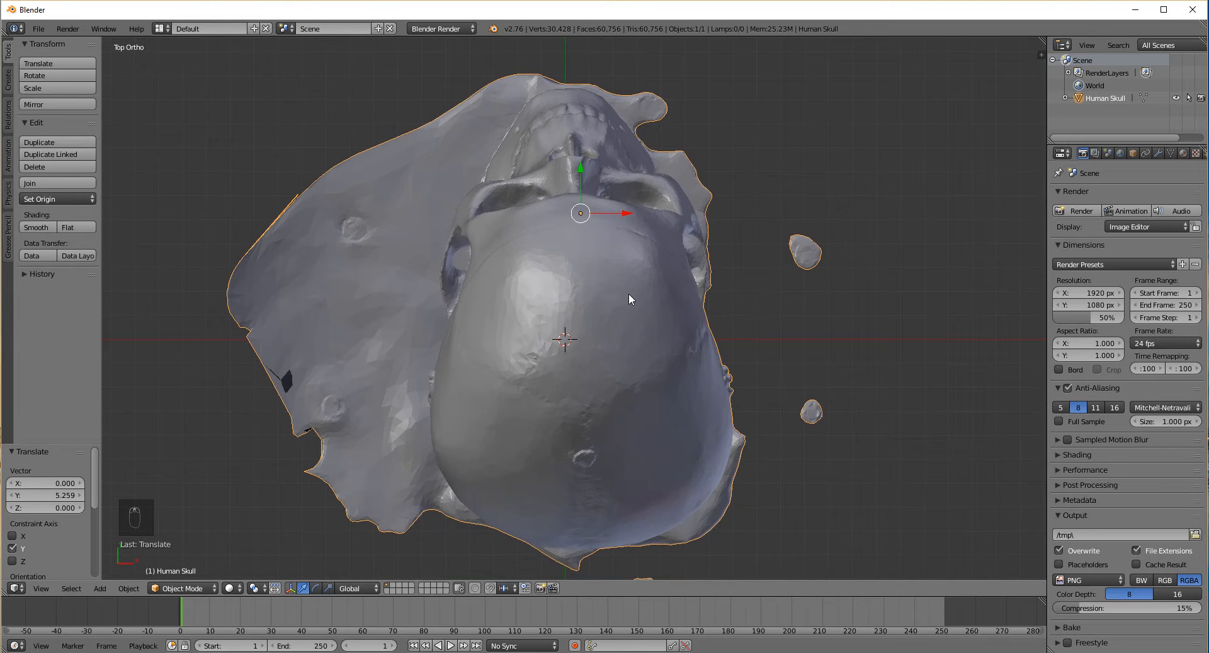
scroll(628, 293, down, 2)
In the right view, rotate the skull about -0.53° around the global Z axis to fine-tune its side alignment
key(KP_1)
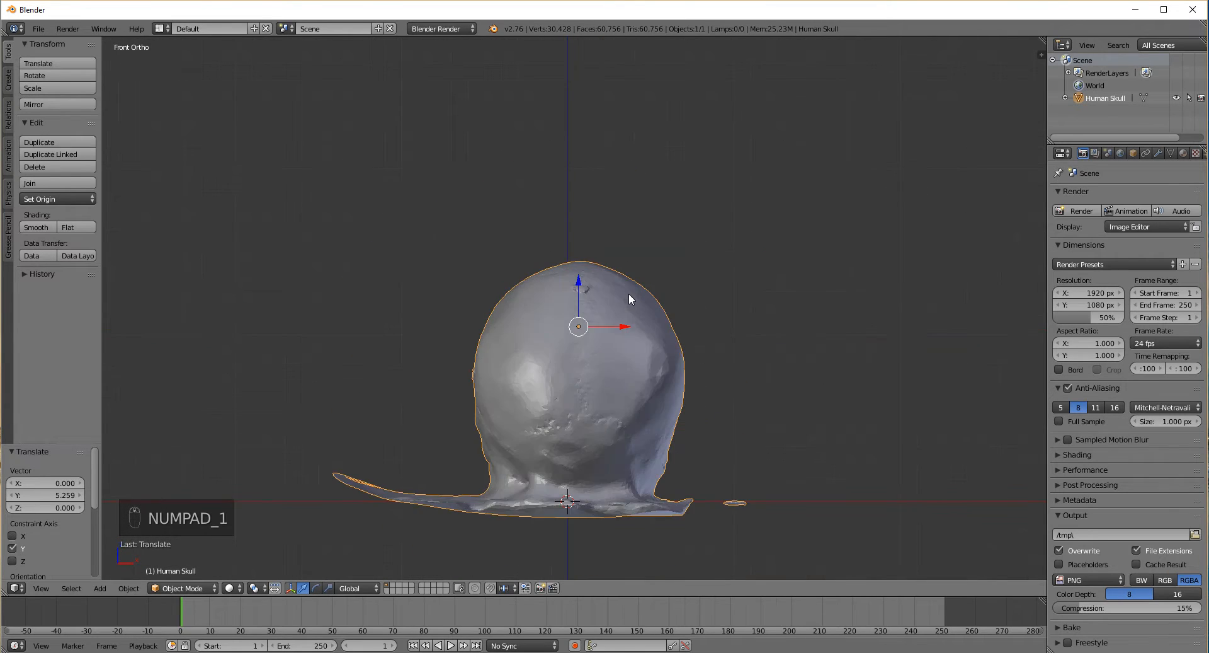
key(KP_3)
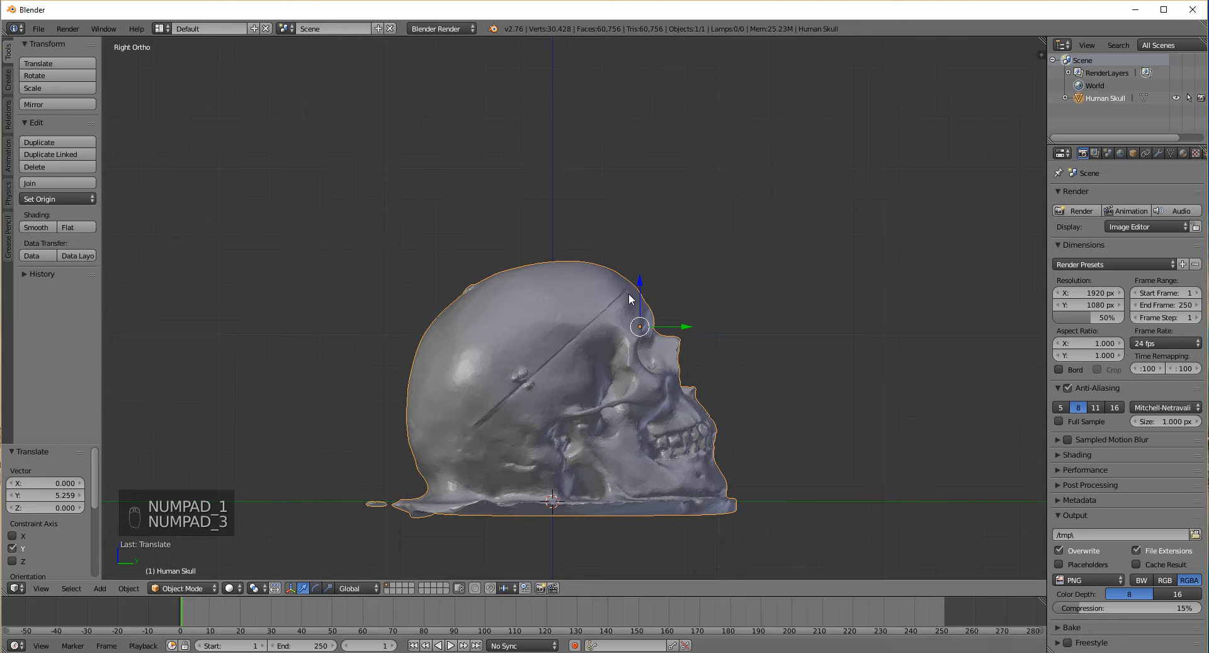
scroll(565, 394, up, 3)
shift+middle_drag(579, 430, 566, 285)
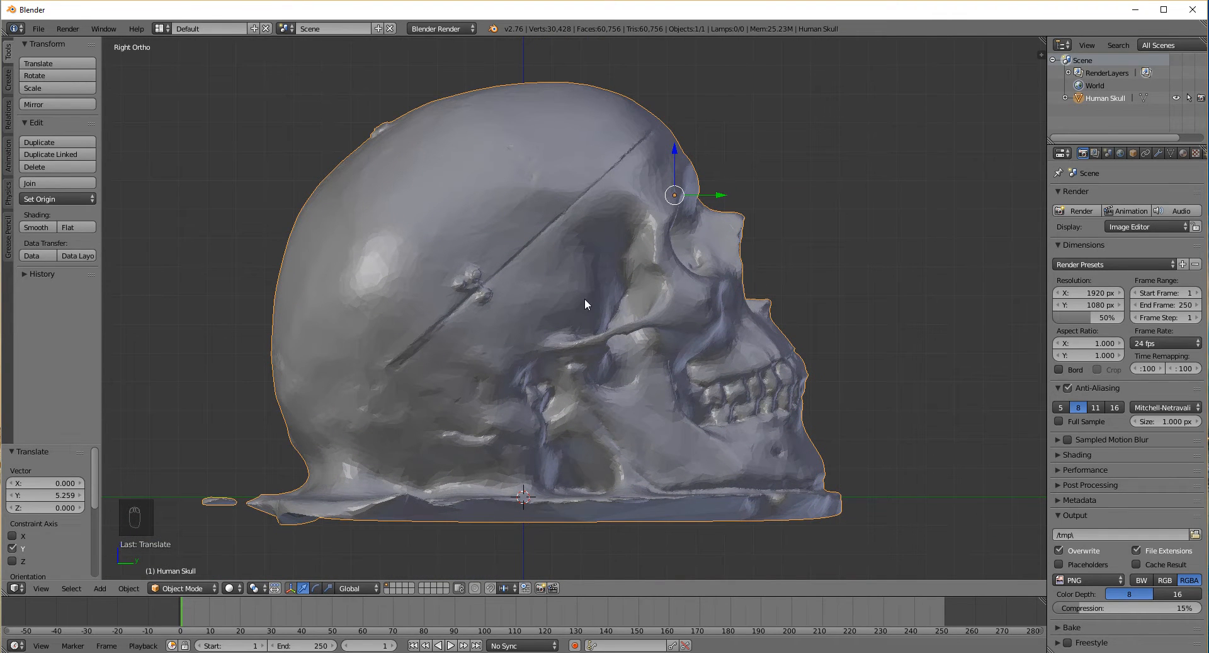
key(r)
key(z)
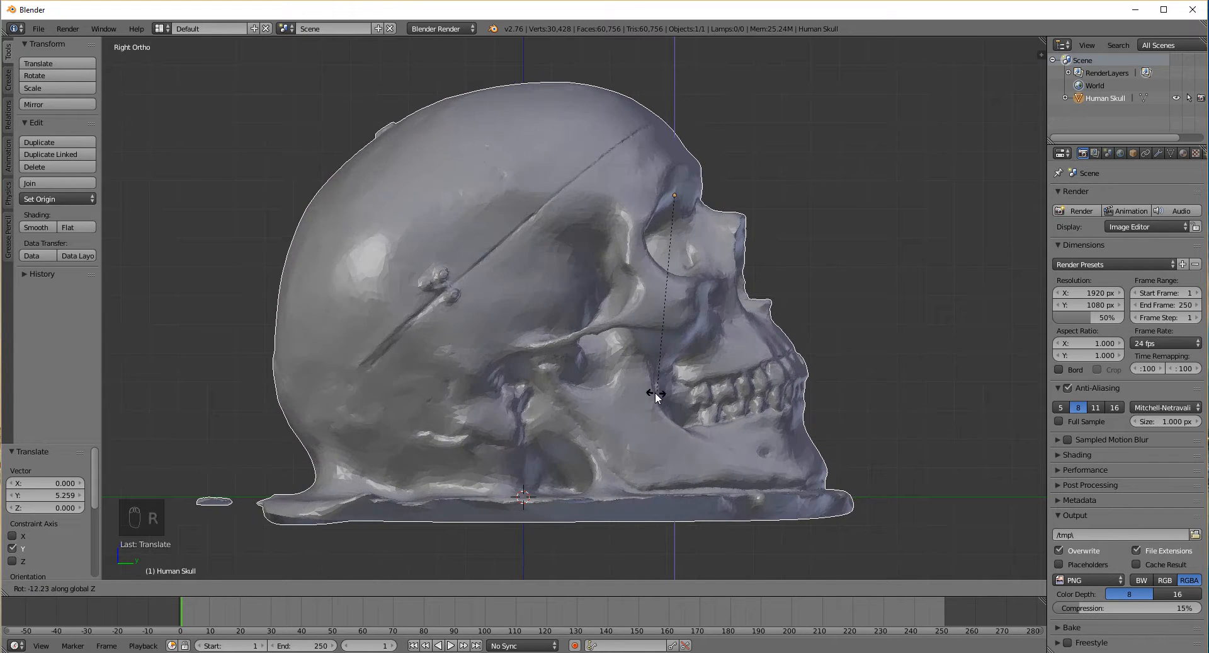
click(630, 389)
scroll(670, 387, down, 4)
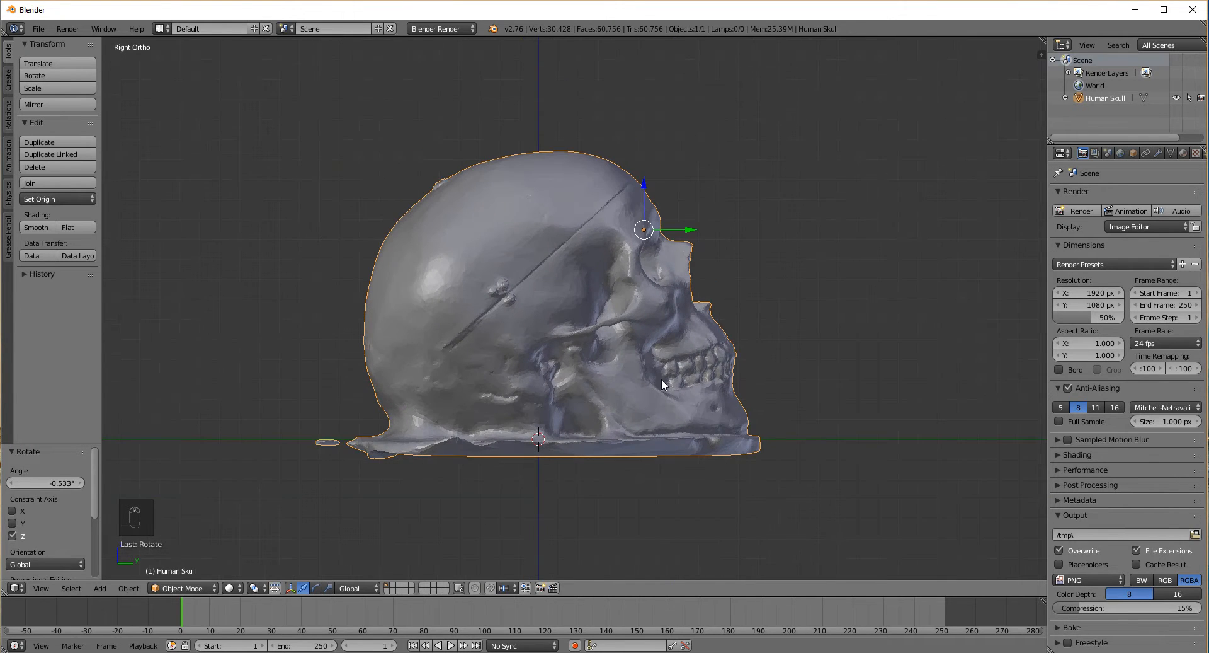
middle_drag(670, 353, 523, 304)
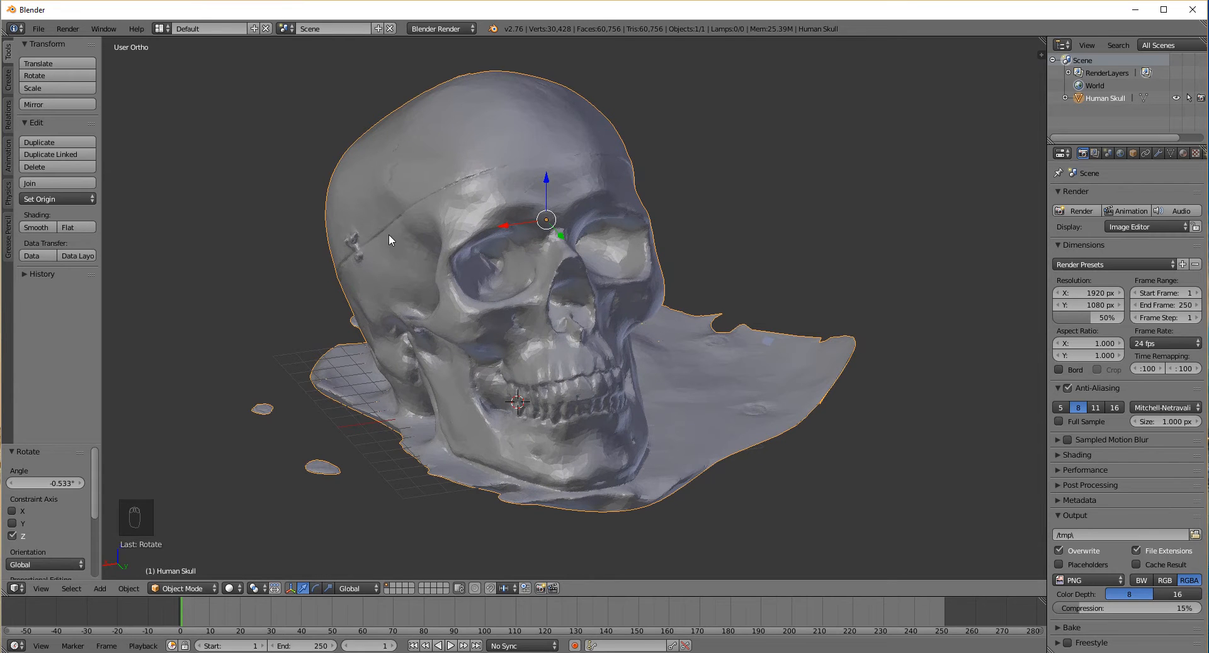
click(38, 28)
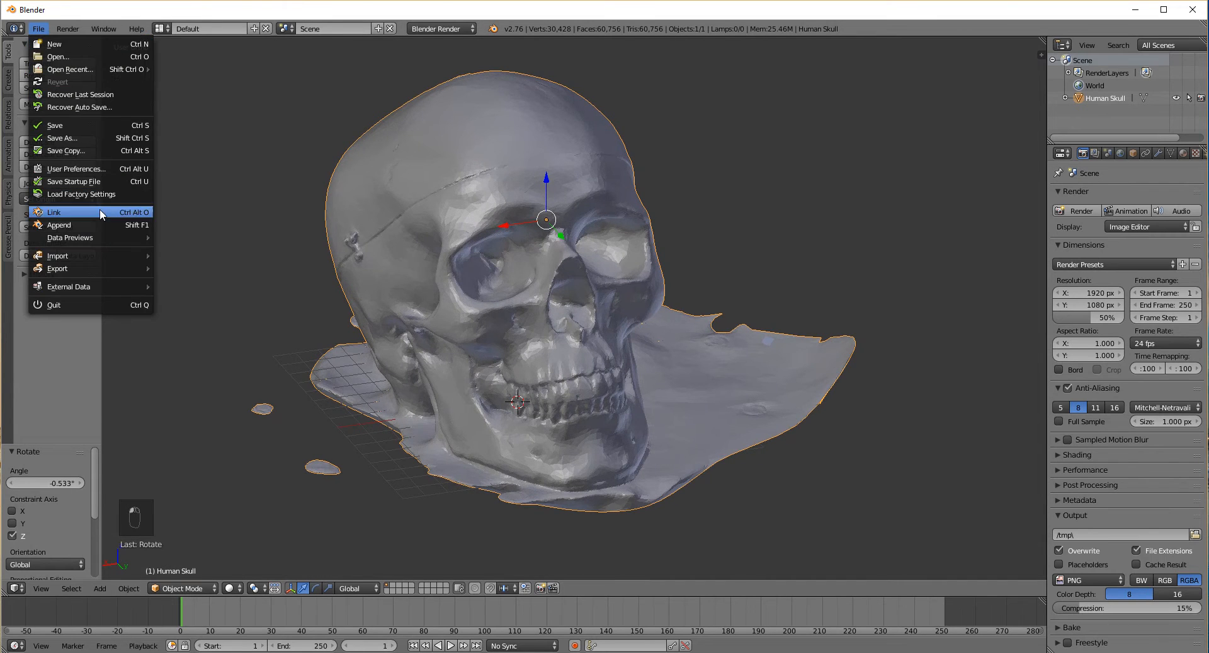
mouse_move(102, 252)
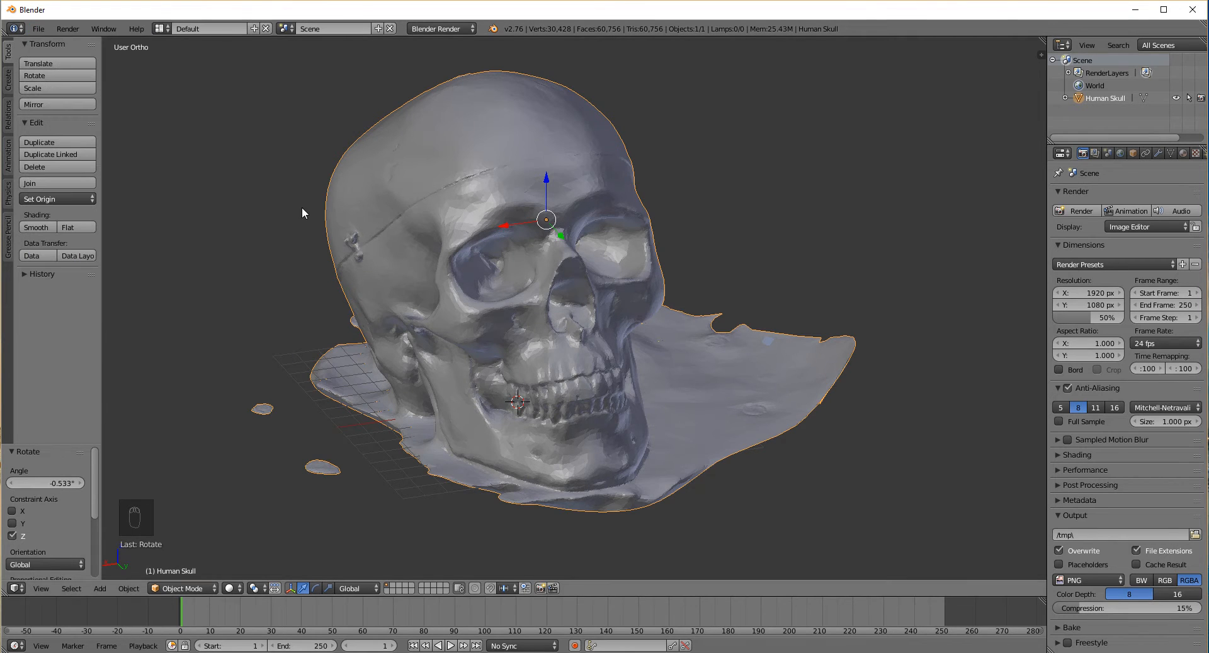
middle_drag(499, 292, 549, 306)
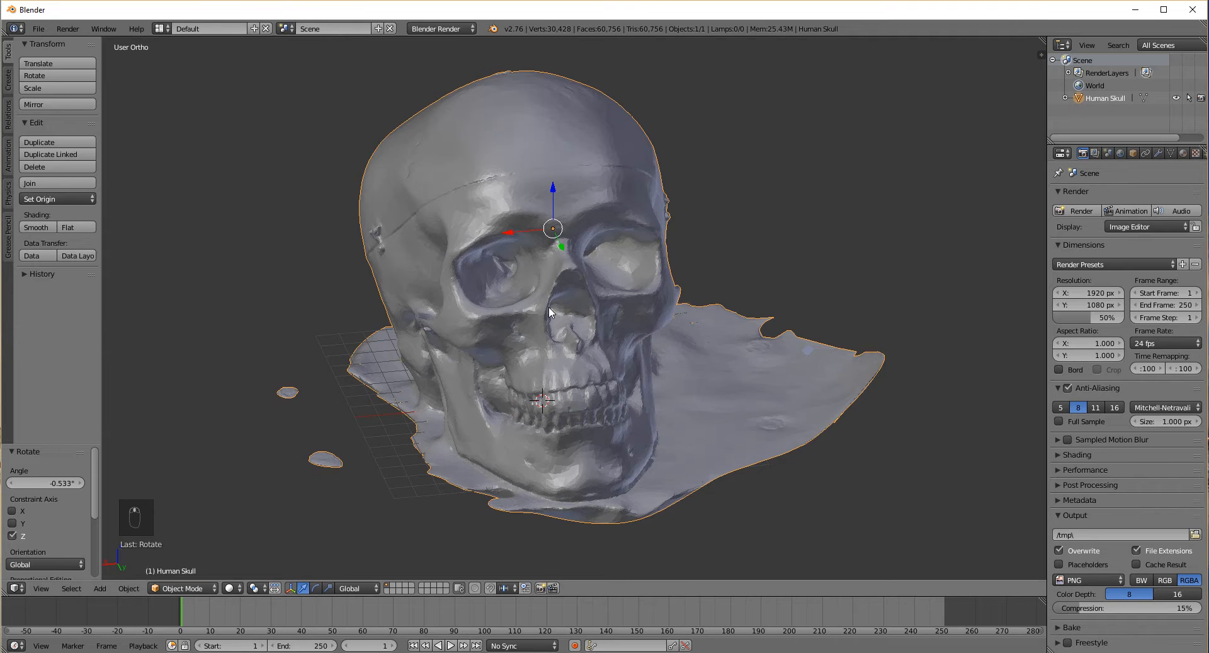
Switch the viewport to perspective projection and frame the side of the skull close up
key(KP_5)
scroll(549, 306, down, 4)
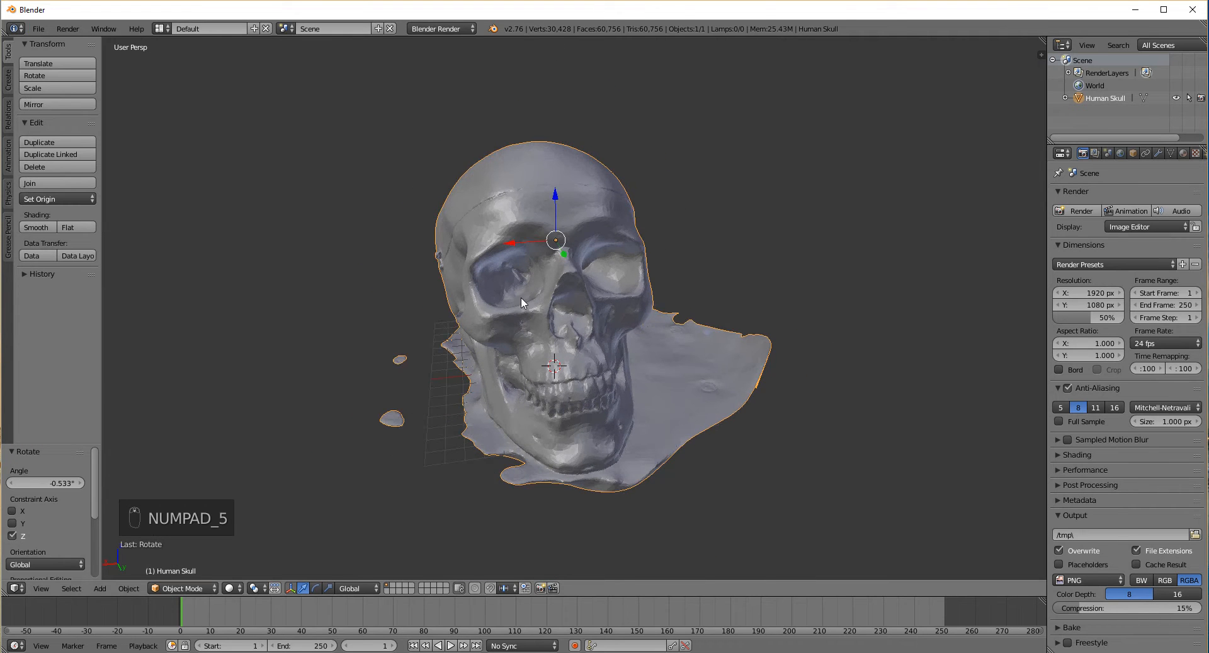
middle_drag(521, 296, 591, 298)
scroll(641, 330, up, 2)
shift+middle_drag(641, 330, 573, 250)
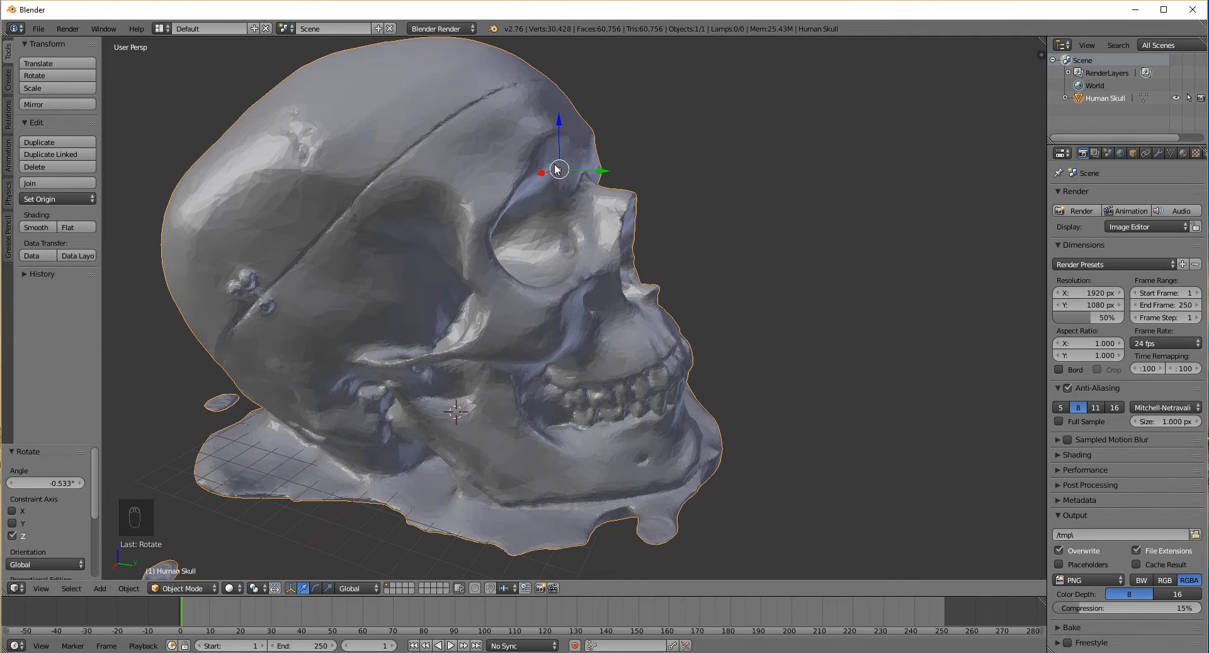
Try rotating the skull freely around its off-centre origin at the brow
key(r)
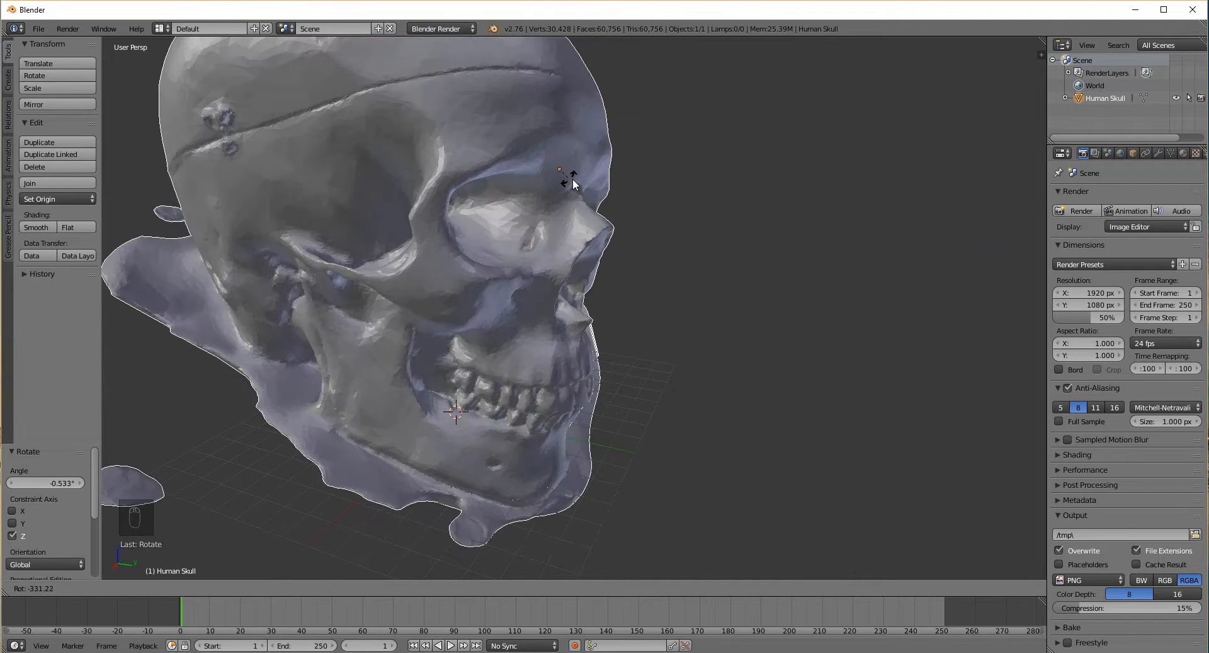
click(592, 186)
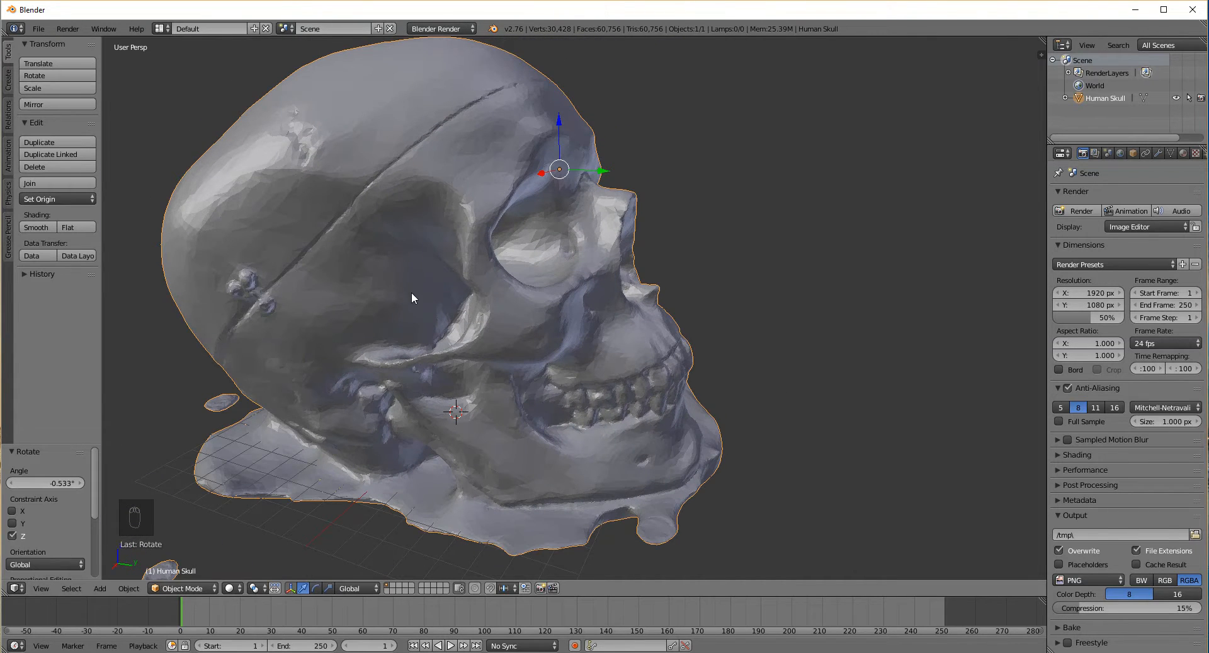
middle_drag(560, 318, 524, 141)
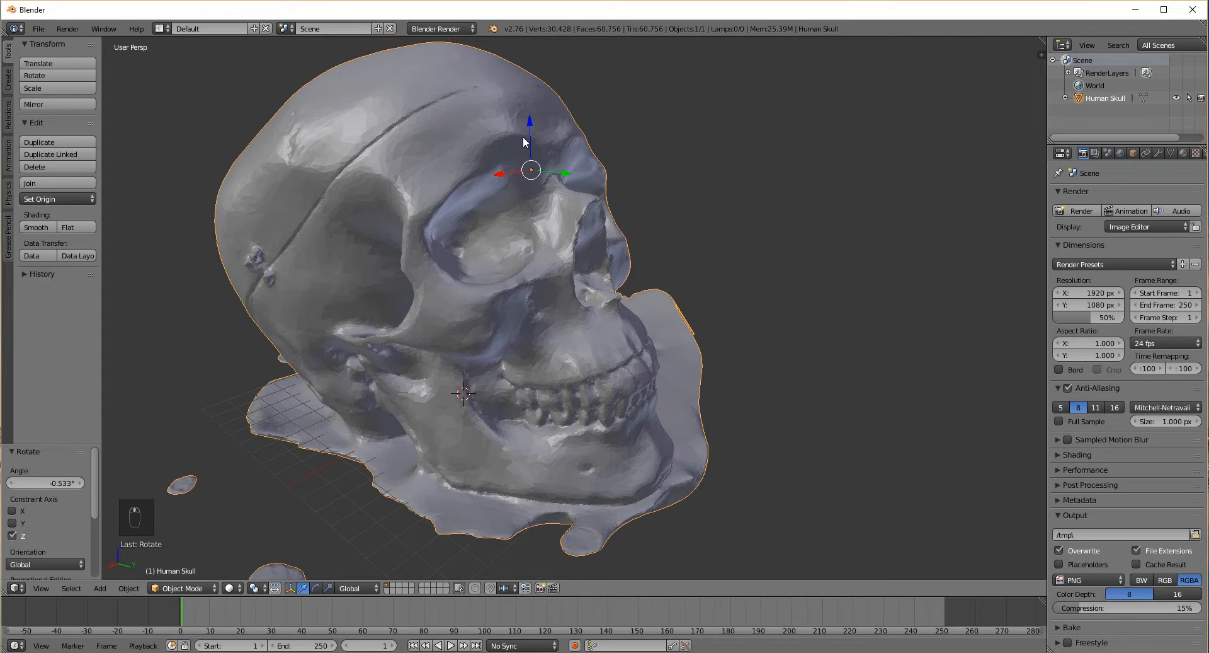
middle_drag(546, 286, 533, 186)
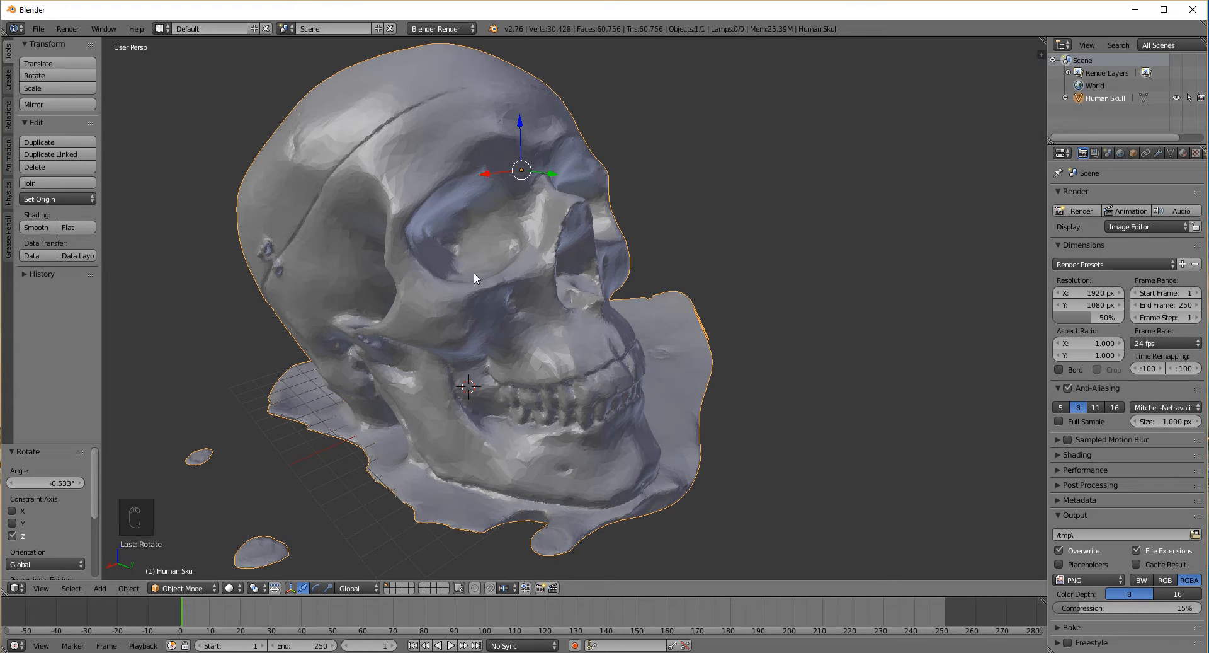
Set the skull's origin to the centre of its geometry with Origin to Geometry
key(ctrl+alt+shift+c)
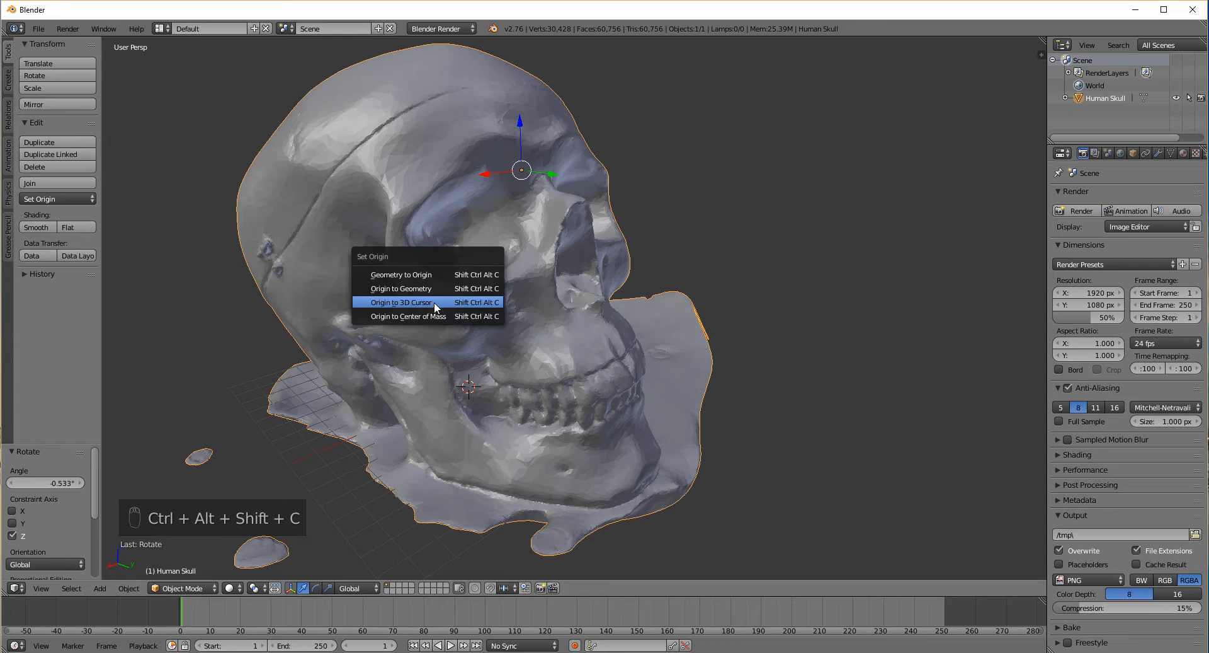
click(446, 288)
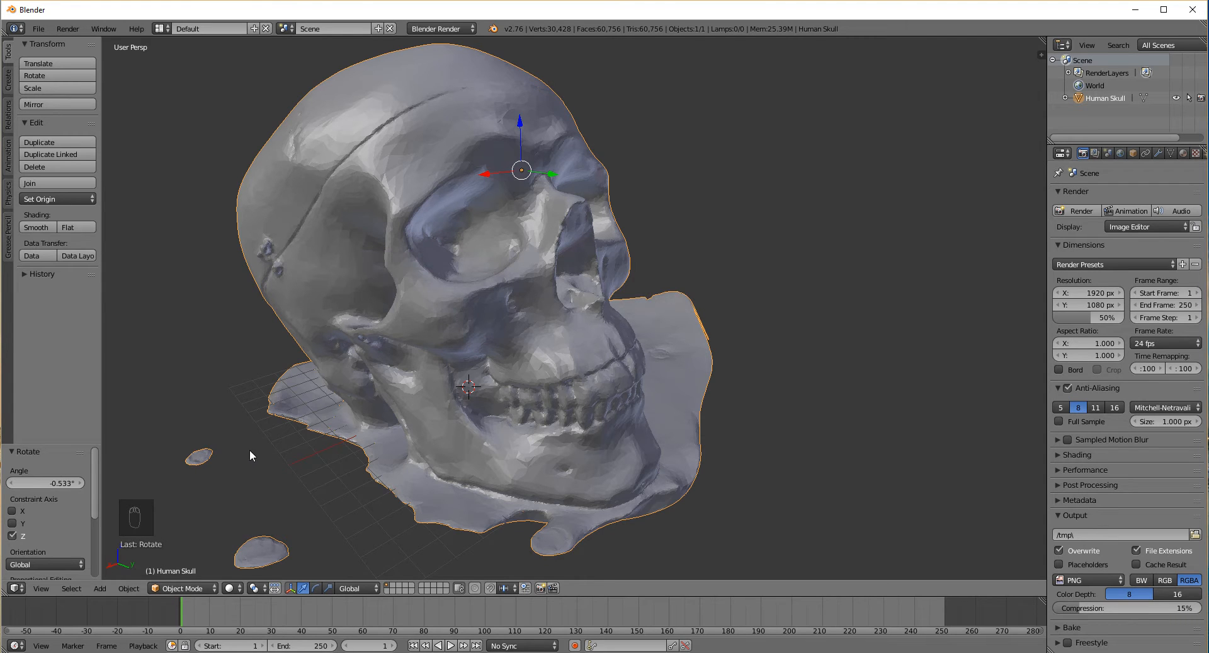
key(ctrl+alt+shift+c)
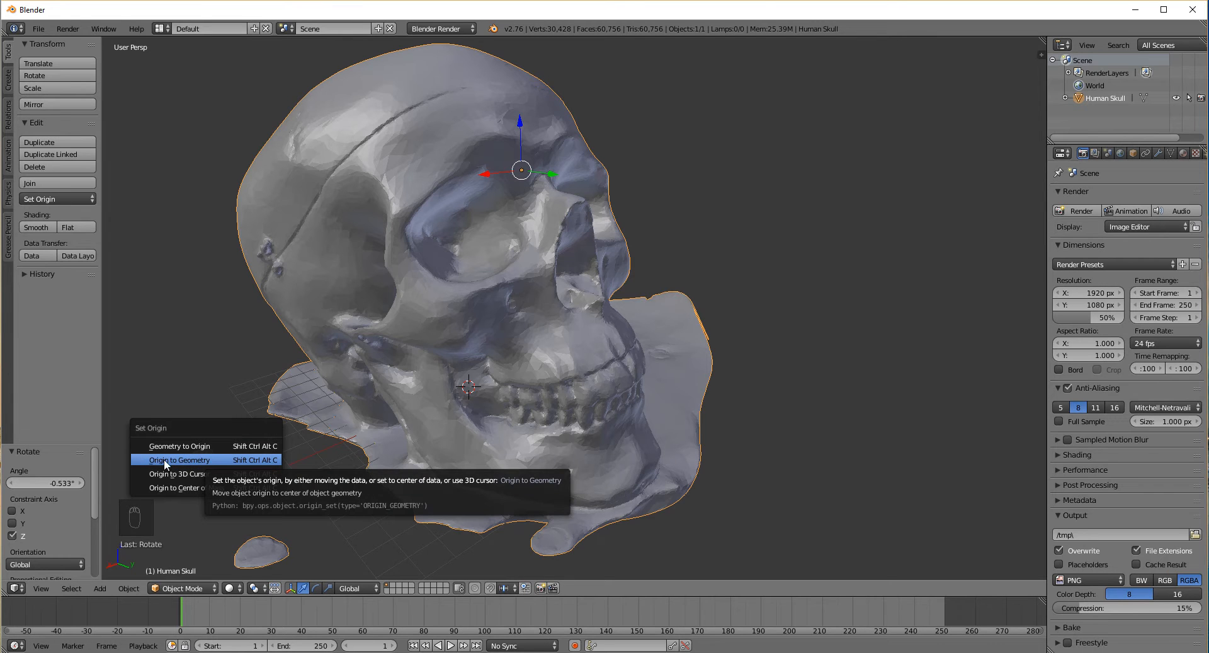
click(208, 459)
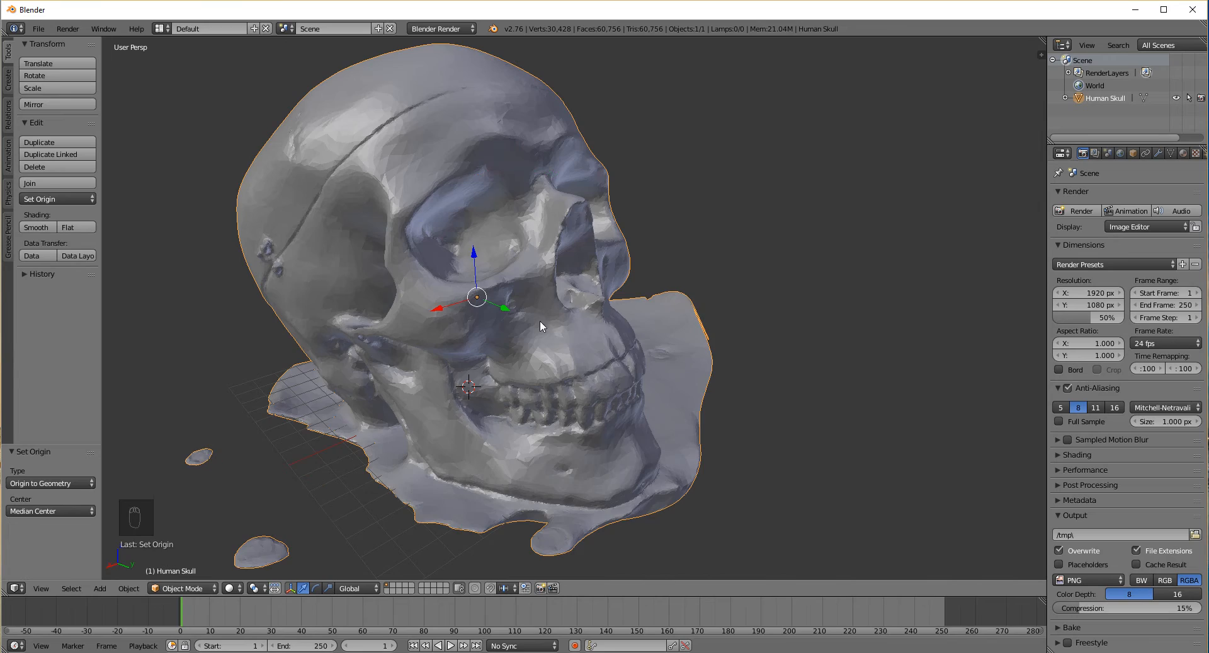
Try rotating the skull around the global X and Z axes to test its recentred origin
mouse_move(539, 320)
middle_down()
mouse_move(543, 294)
mouse_move(590, 264)
mouse_move(460, 305)
mouse_move(513, 315)
mouse_move(544, 299)
middle_up()
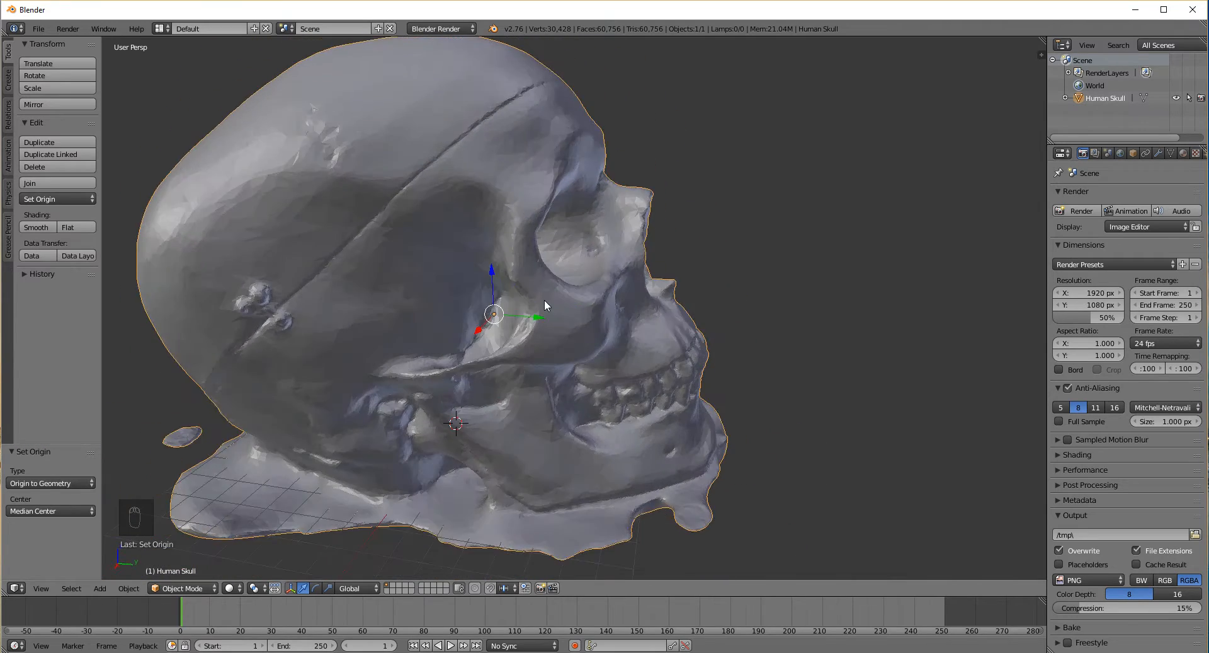
key(r)
key(x)
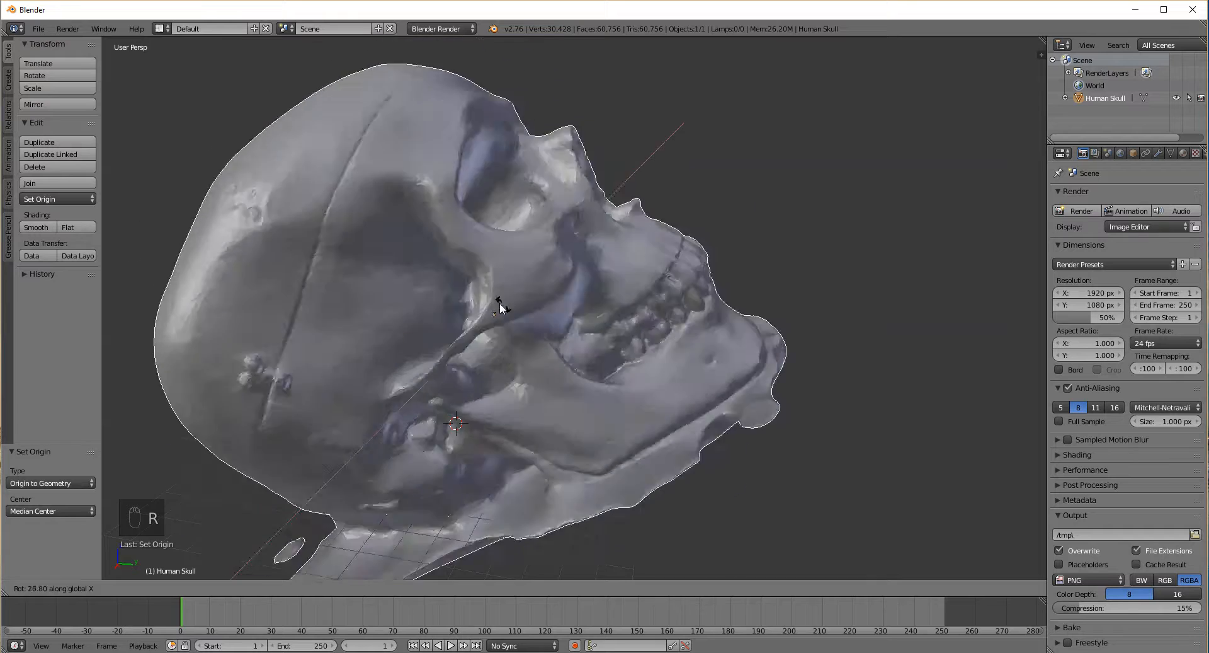
key(z)
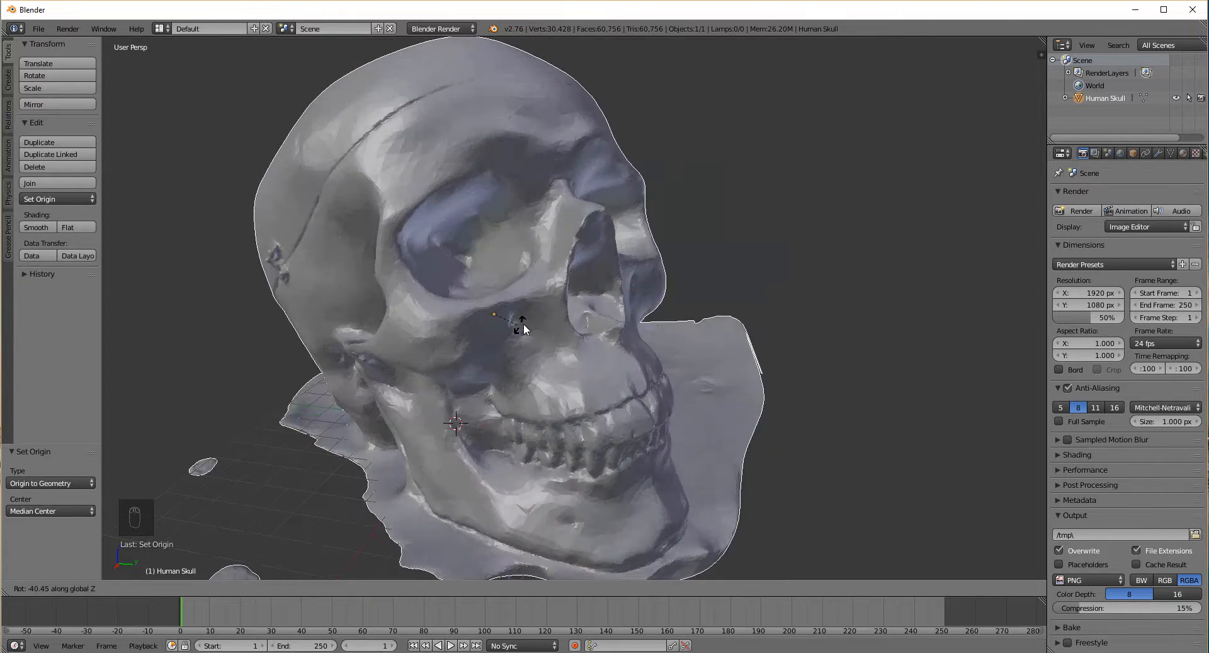
right_click(538, 321)
Examine the skull, the scanned surface around its base and the loose fragments from several angles
scroll(599, 361, down, 1)
middle_drag(599, 358, 512, 381)
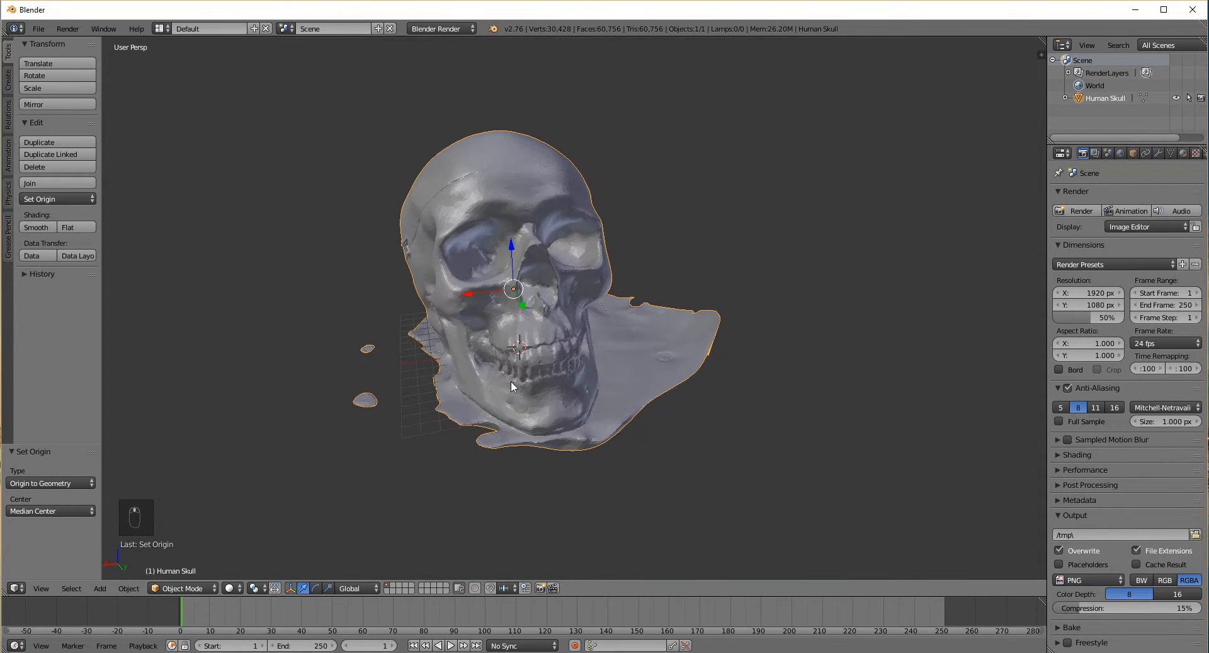
scroll(611, 331, up, 5)
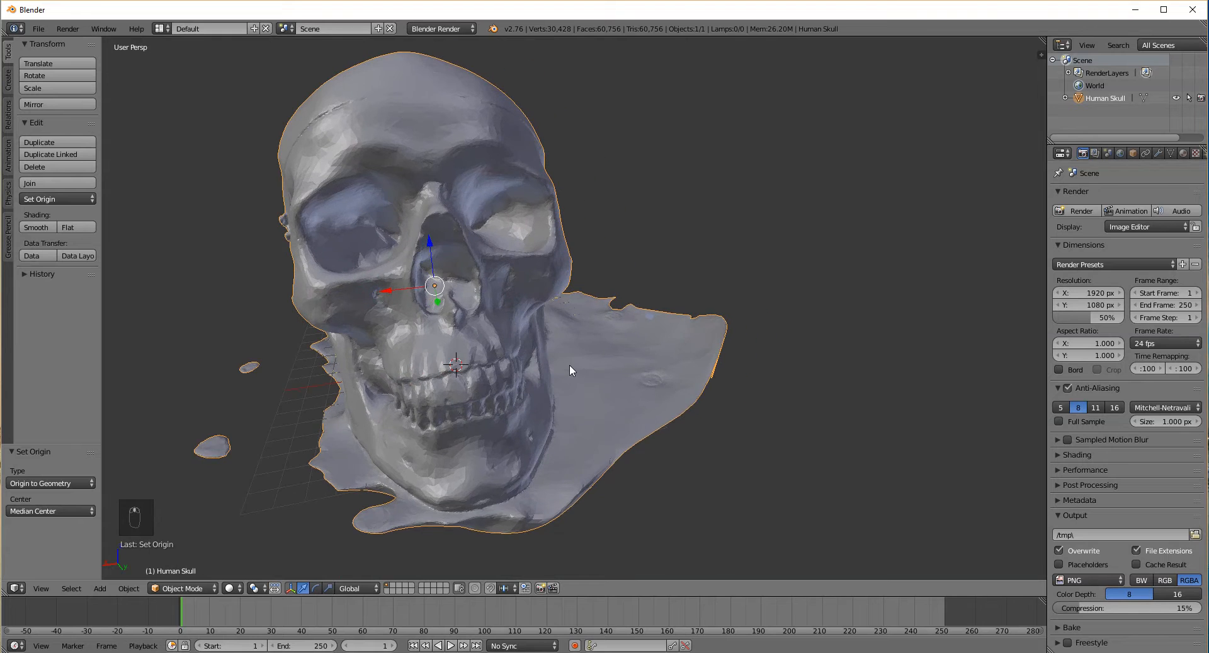
mouse_move(570, 364)
middle_down()
mouse_move(534, 357)
mouse_move(564, 362)
middle_up()
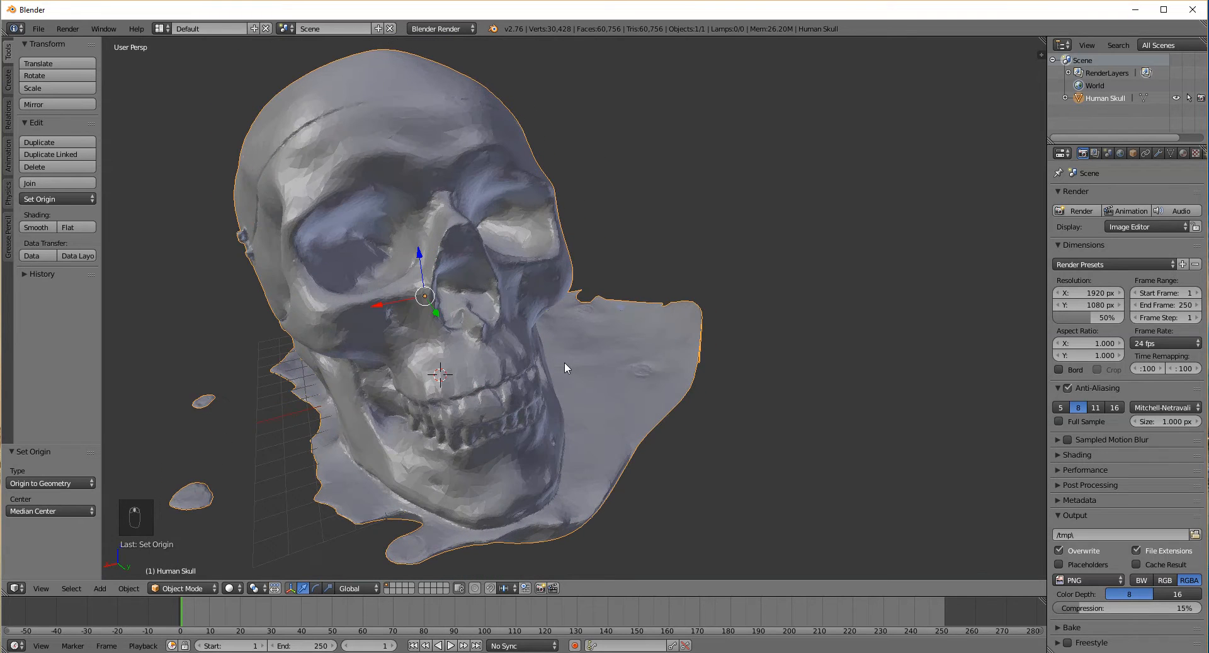
middle_drag(606, 424, 641, 289)
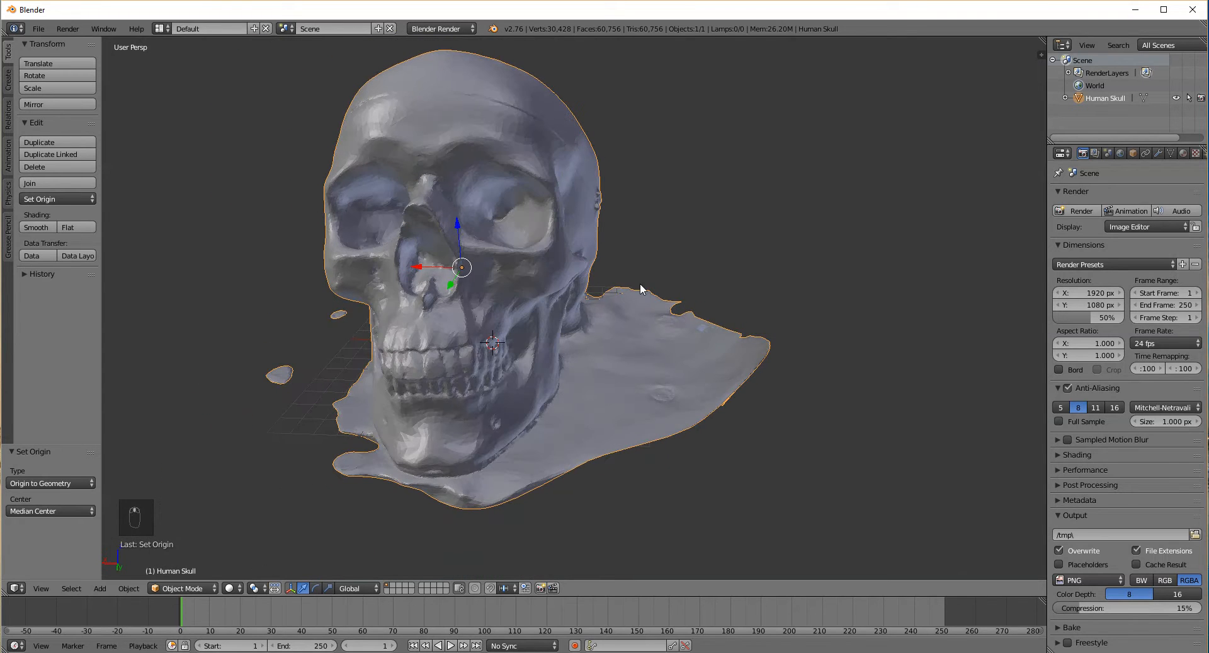
middle_drag(733, 390, 671, 267)
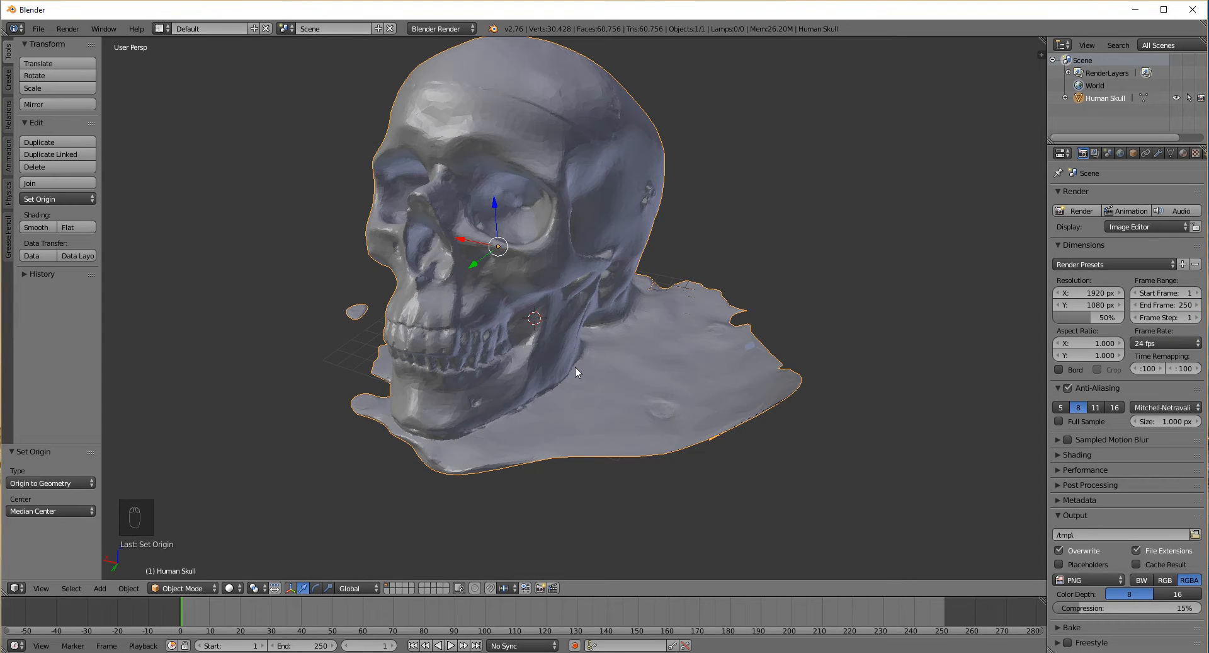
middle_drag(382, 390, 548, 392)
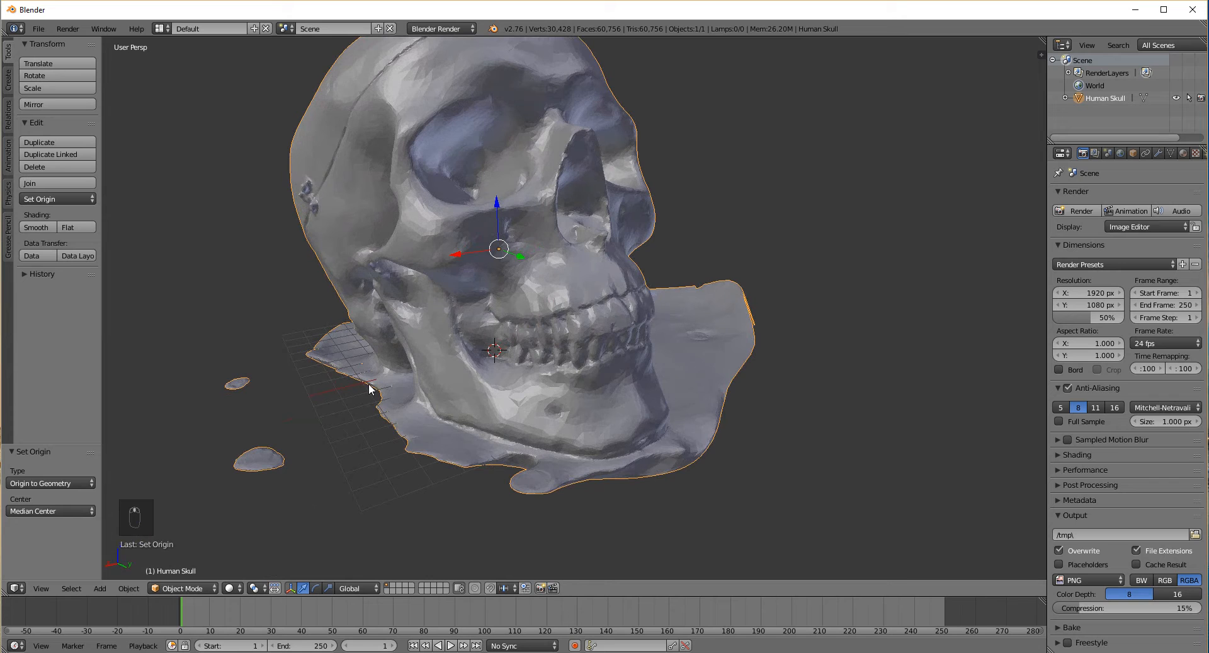
middle_drag(333, 357, 660, 364)
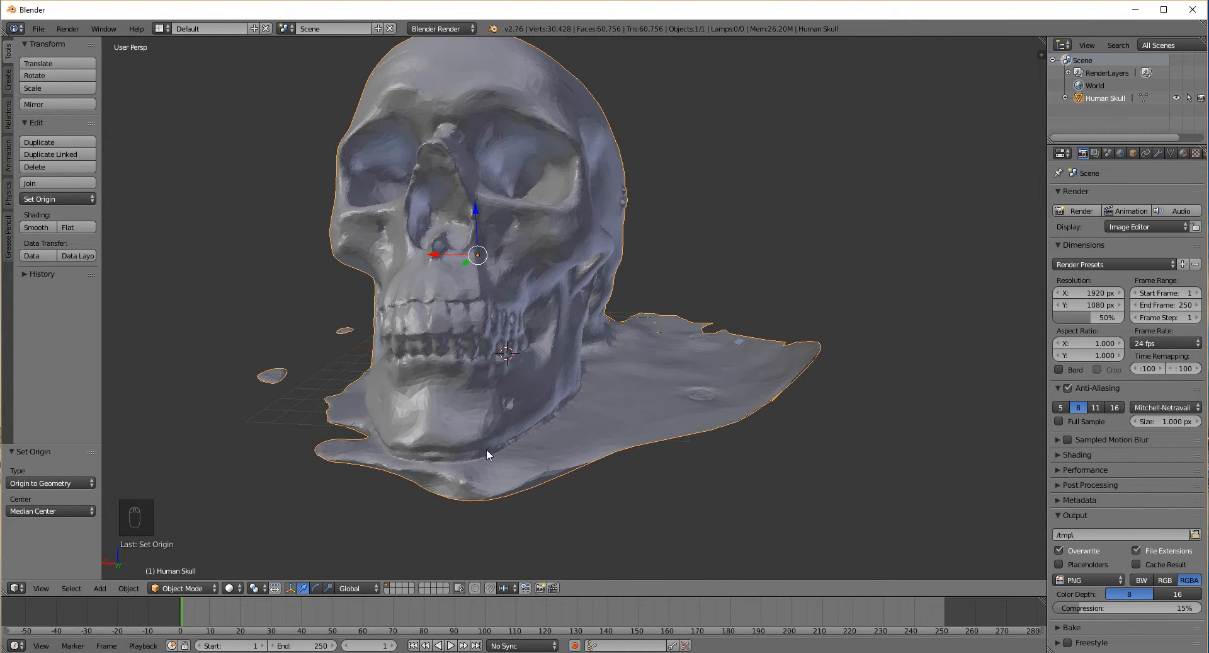
Switch the skull from Object Mode to Edit Mode
click(199, 584)
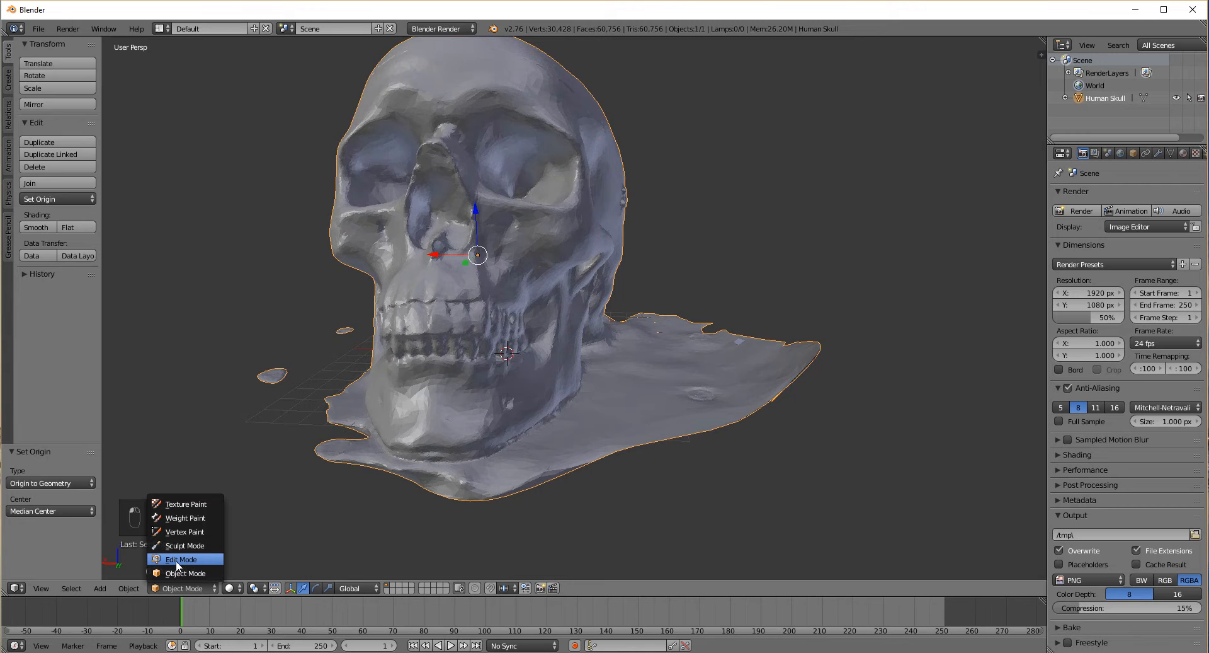
key(Escape)
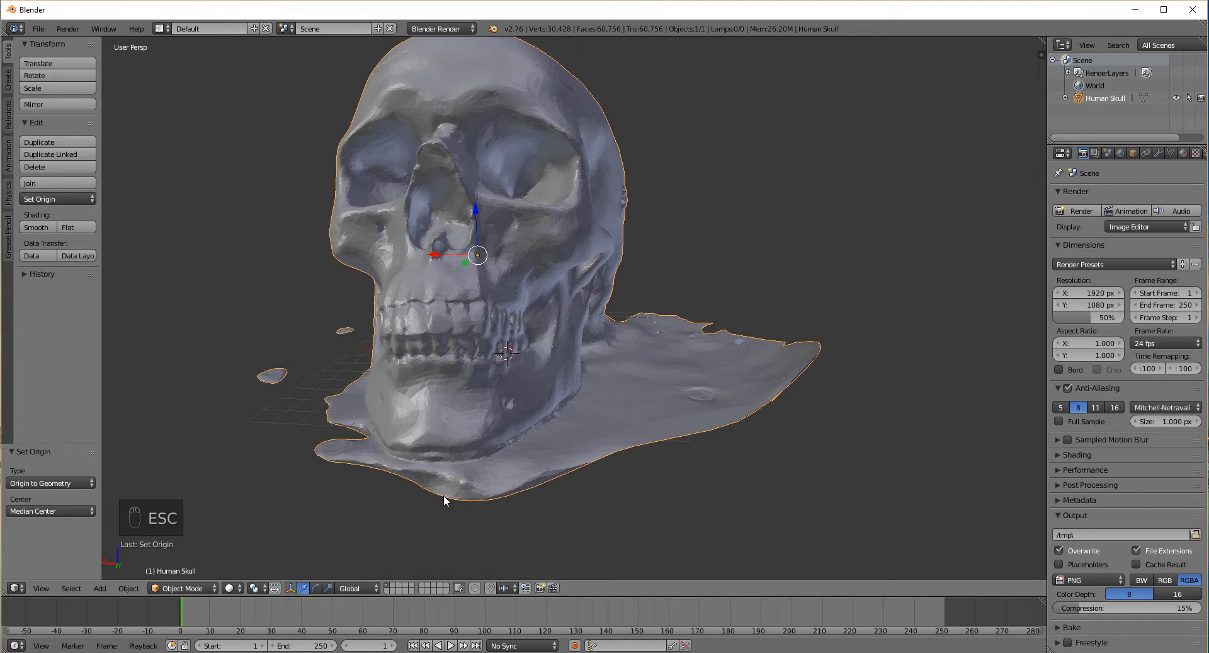
key(Tab)
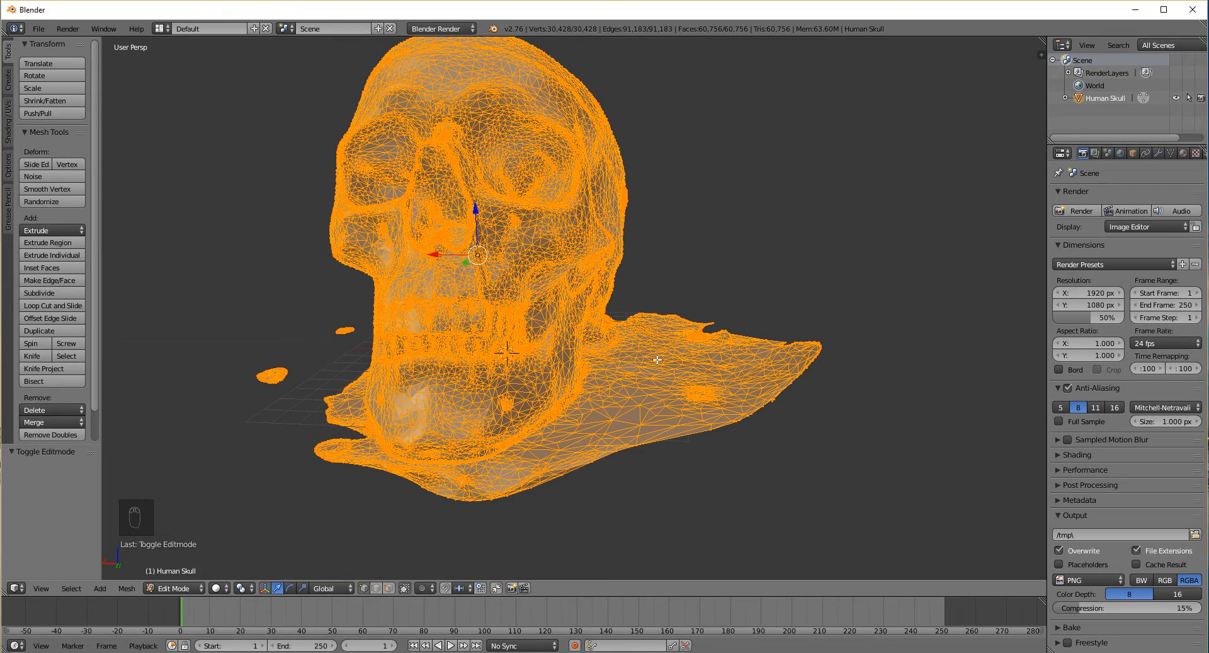
Deselect the whole mesh and examine the skull's wireframe and the scanned surface around its base from several angles
key(a)
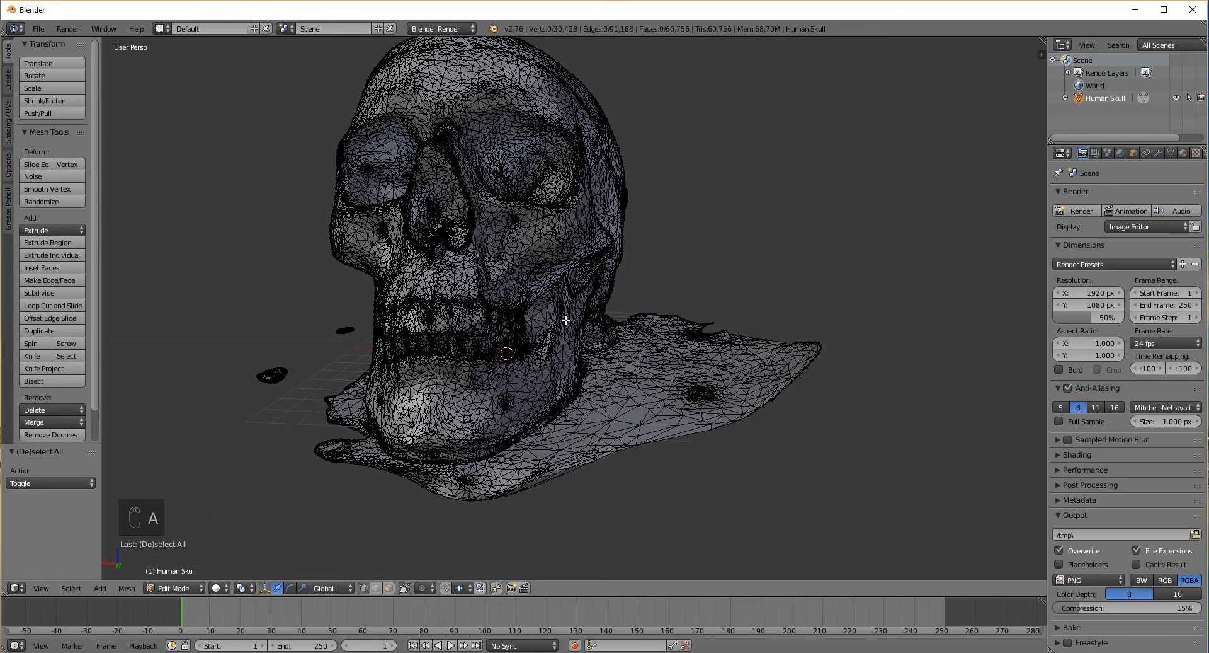
middle_drag(566, 320, 566, 373)
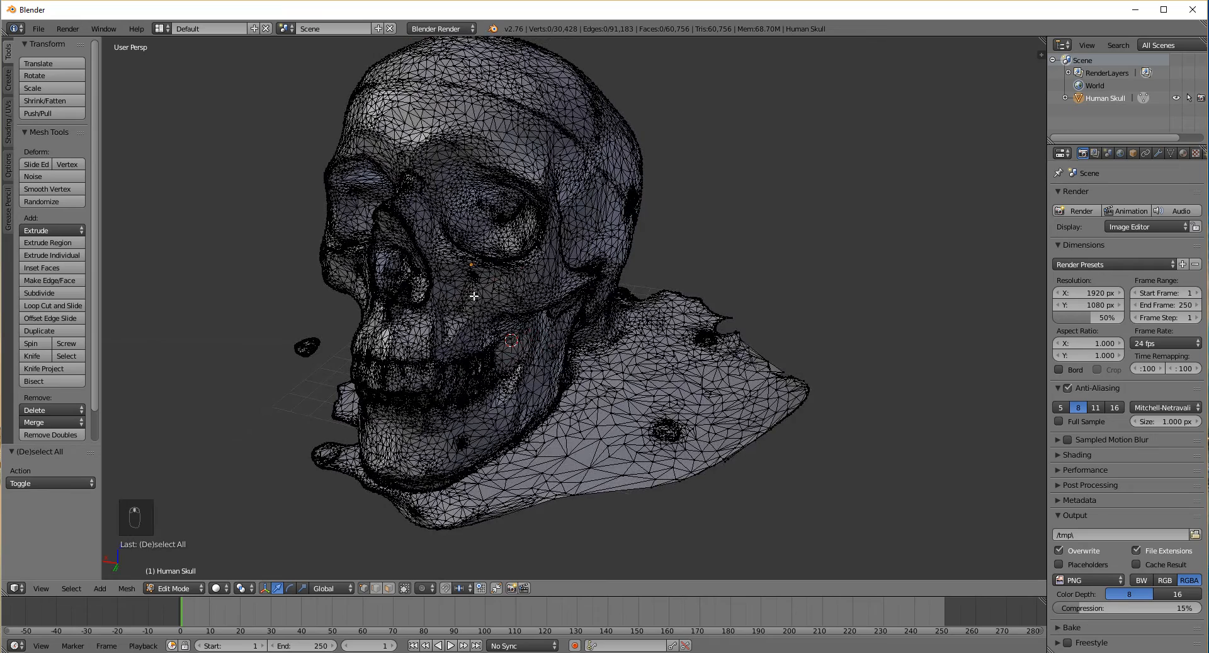
middle_drag(474, 295, 511, 330)
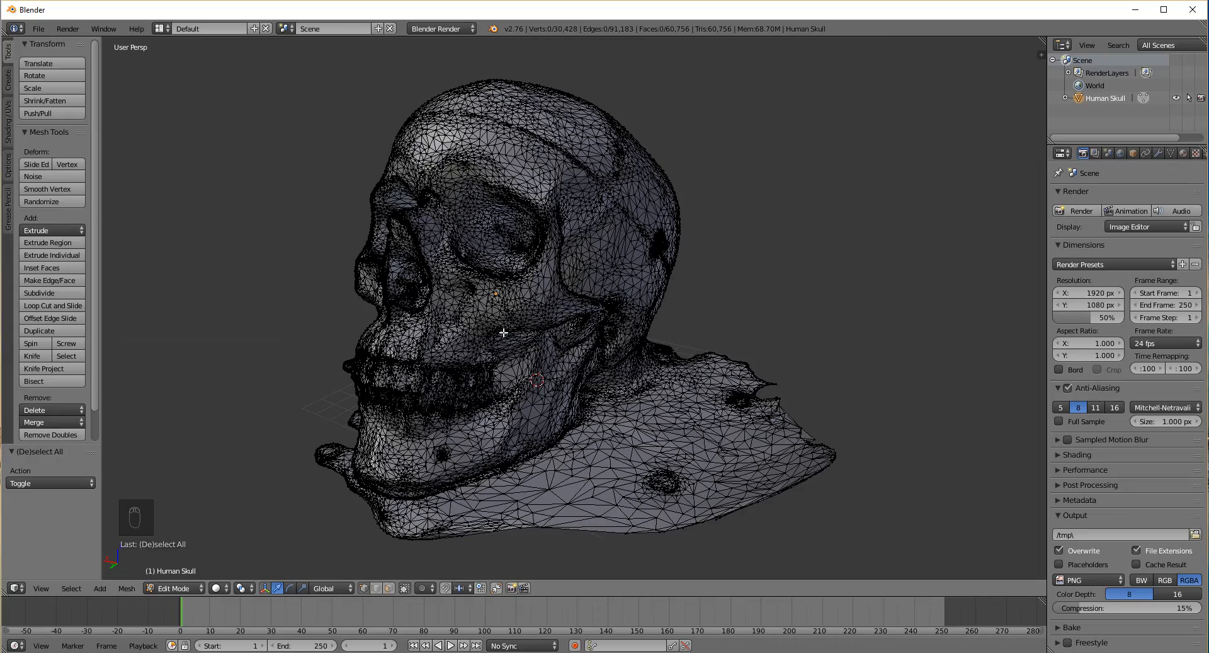
middle_drag(452, 415, 540, 399)
scroll(539, 399, up, 4)
middle_drag(442, 392, 583, 378)
middle_drag(403, 378, 551, 363)
scroll(441, 299, down, 2)
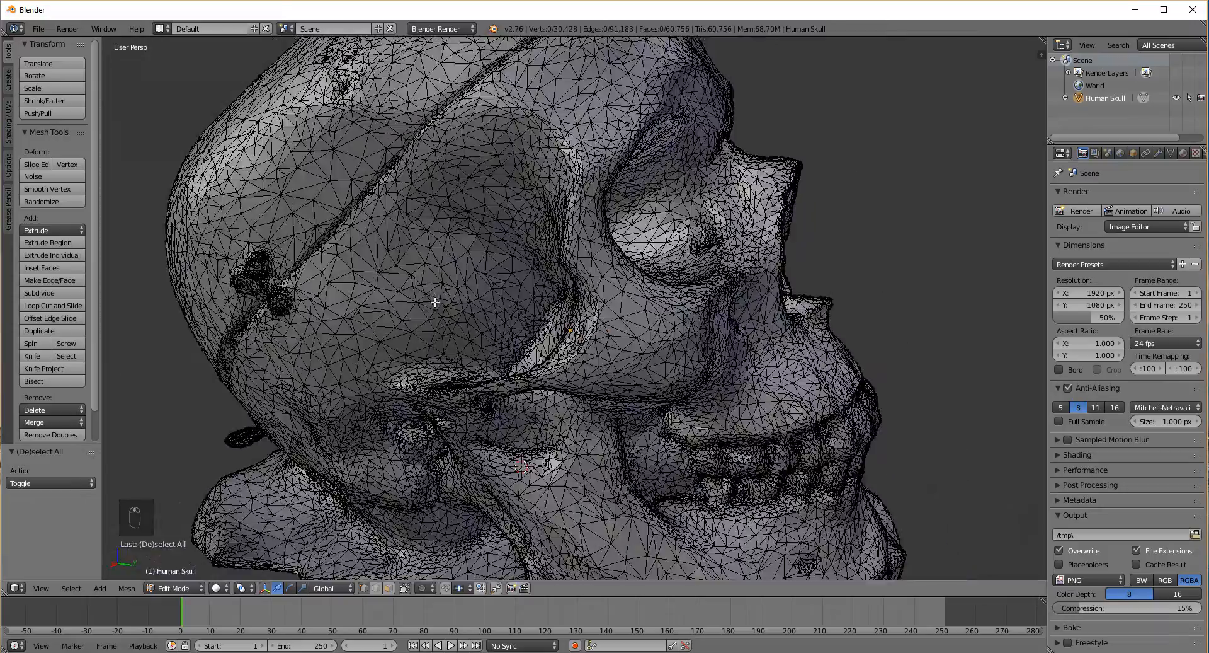
scroll(403, 280, up, 1)
middle_drag(366, 267, 415, 312)
scroll(406, 344, down, 2)
middle_drag(396, 378, 737, 327)
scroll(684, 381, up, 2)
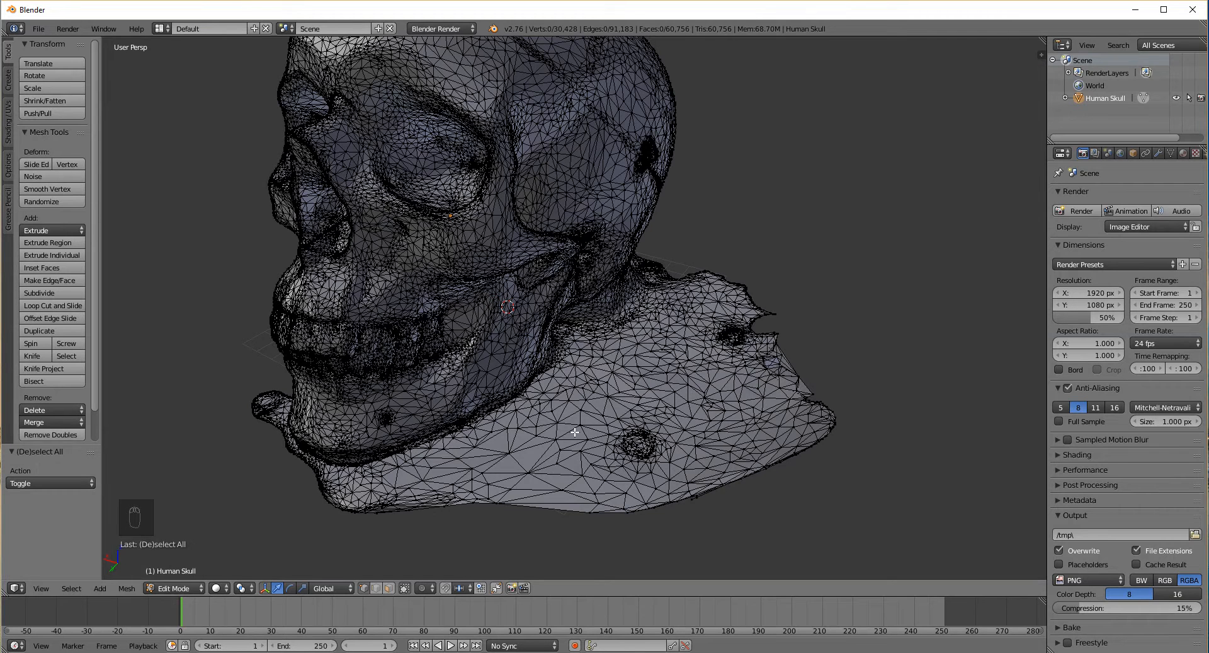
Try selecting single vertices on the scanned base surface, and clear the selection
click(723, 404)
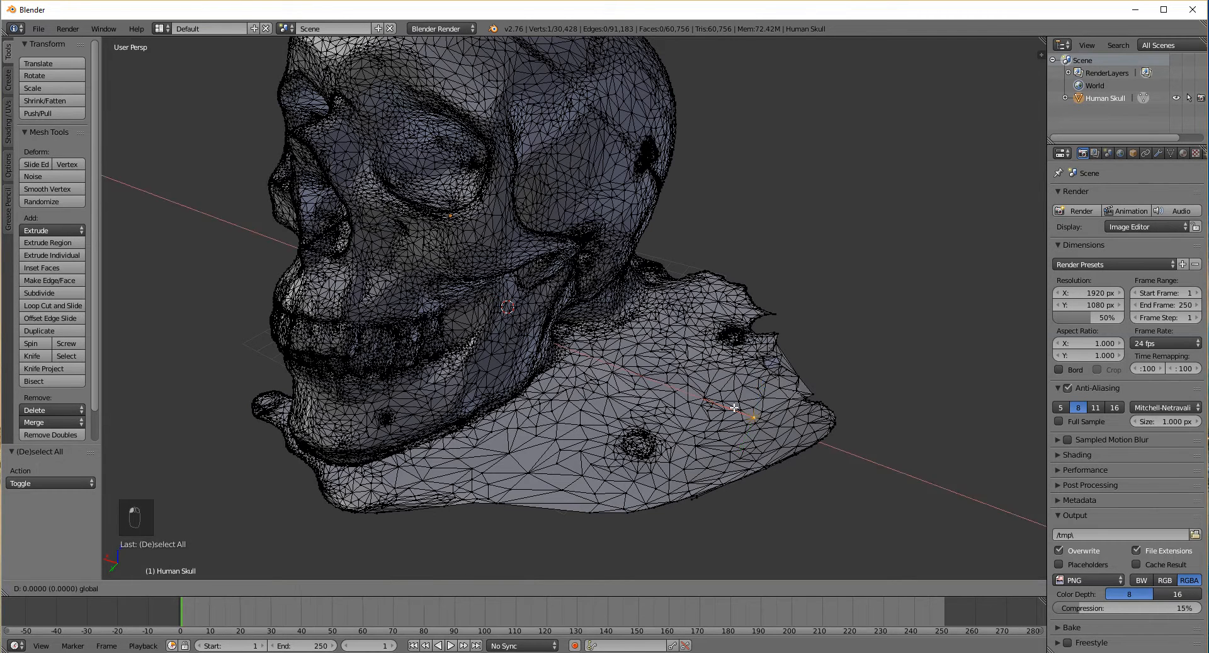
click(722, 393)
click(738, 402)
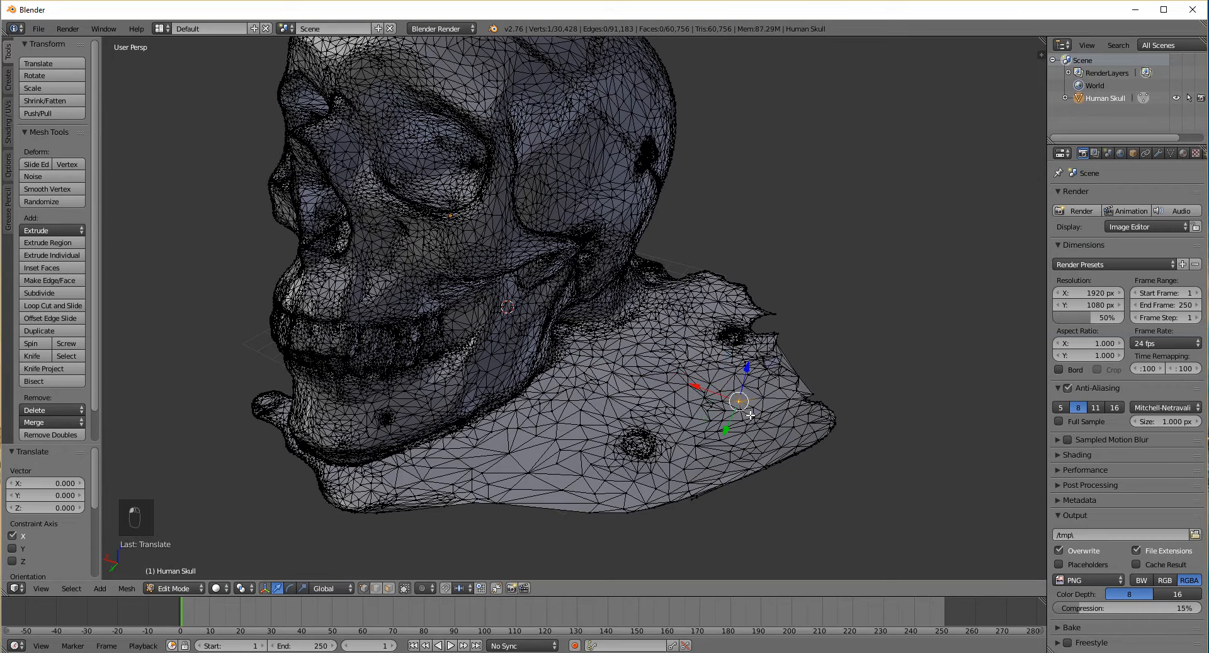
key(a)
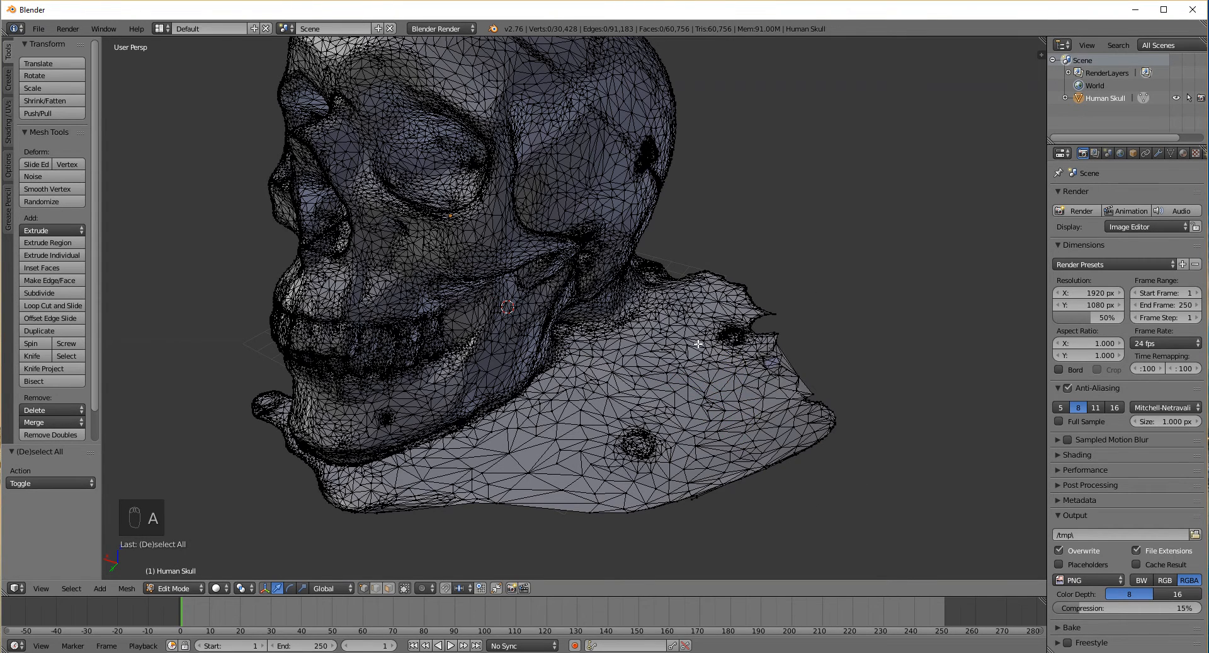
Box-select the part of the scanned base surface that sticks out beside the skull
middle_drag(622, 477, 675, 441)
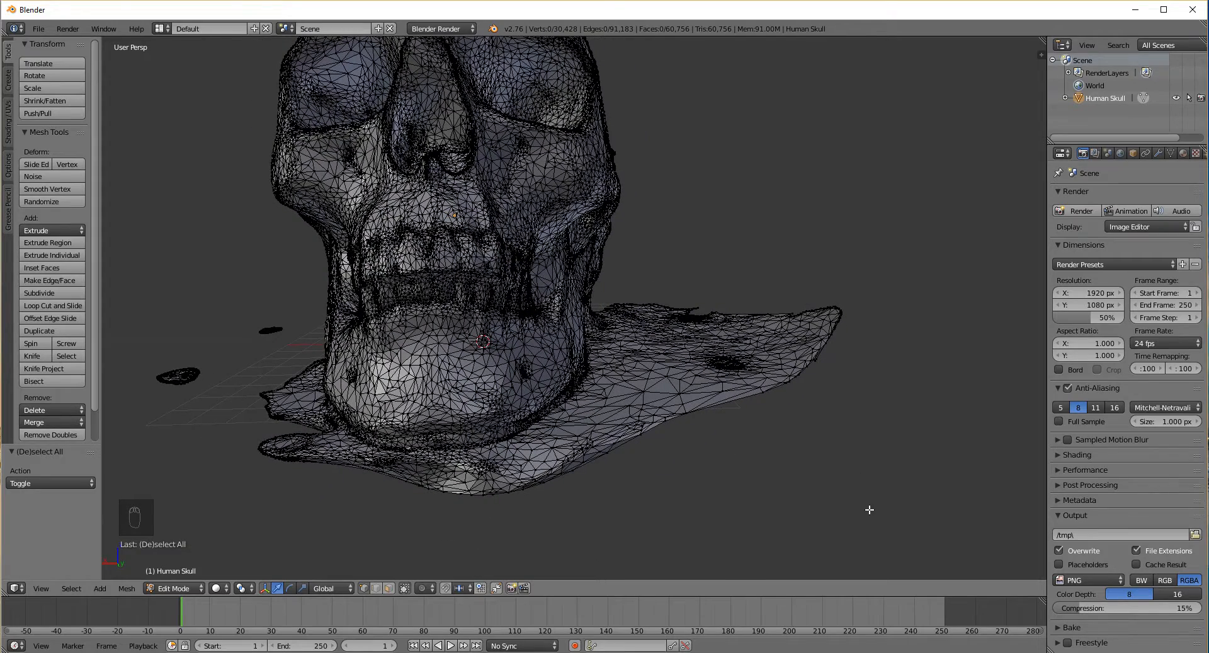
key(b)
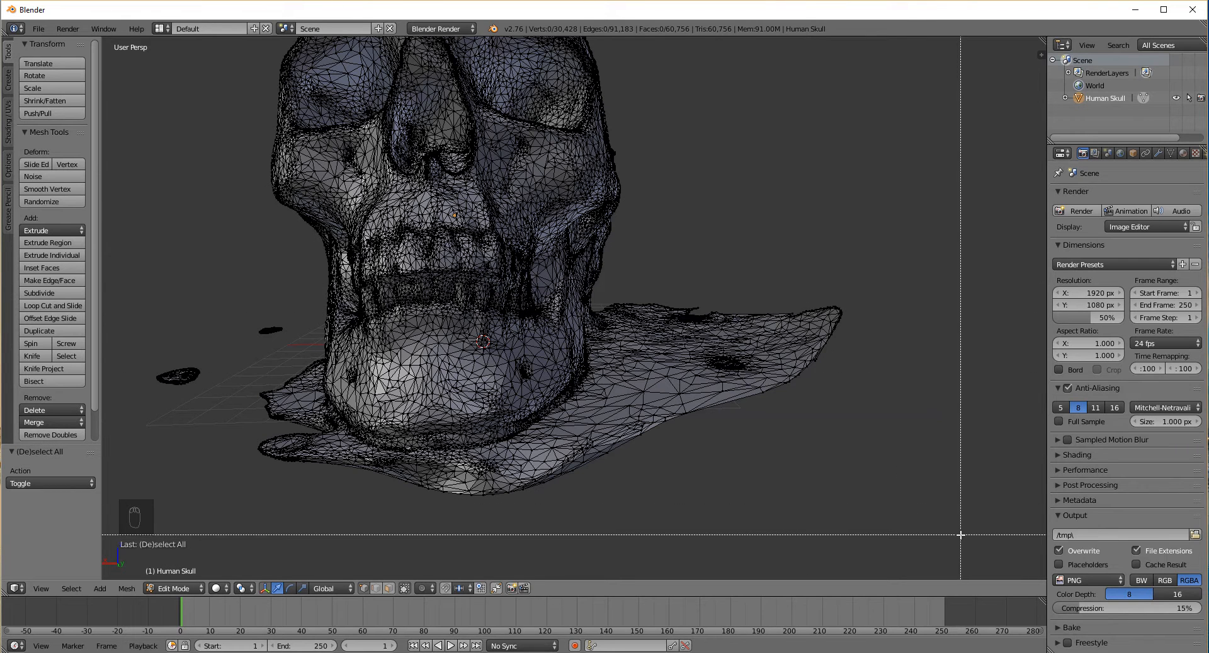
drag(961, 534, 598, 292)
Examine the selected base surface from several angles for vertices missed by the box selection, and clear the selection
middle_drag(607, 297, 715, 423)
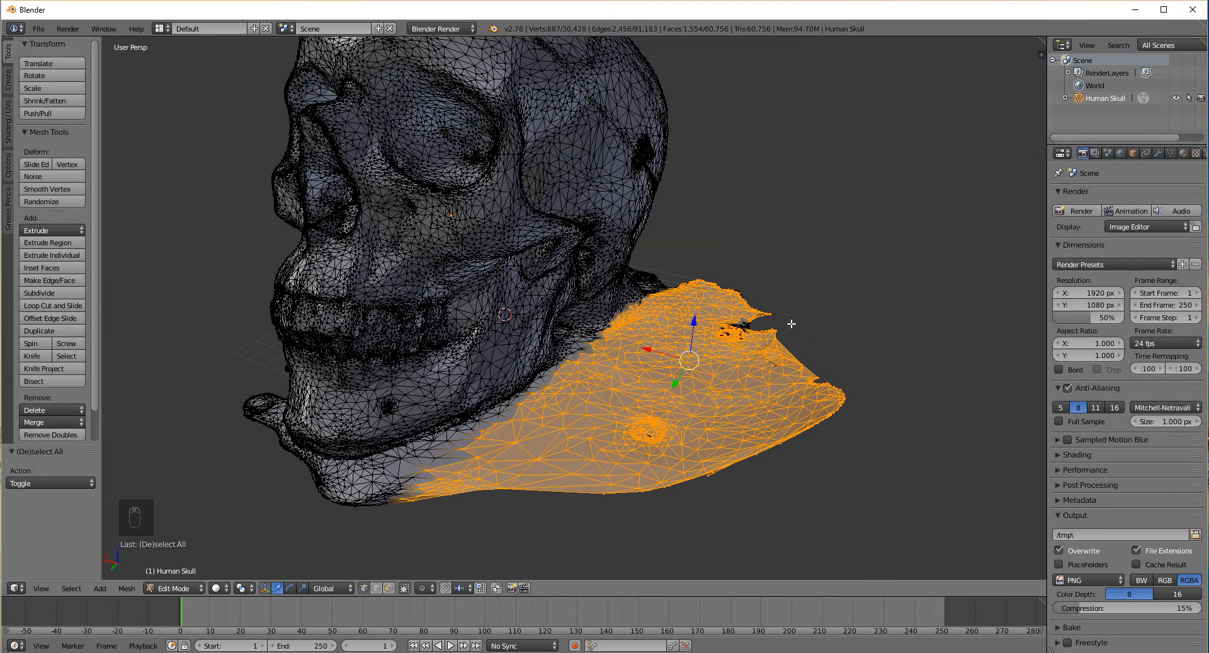
middle_drag(668, 459, 715, 386)
scroll(715, 386, up, 2)
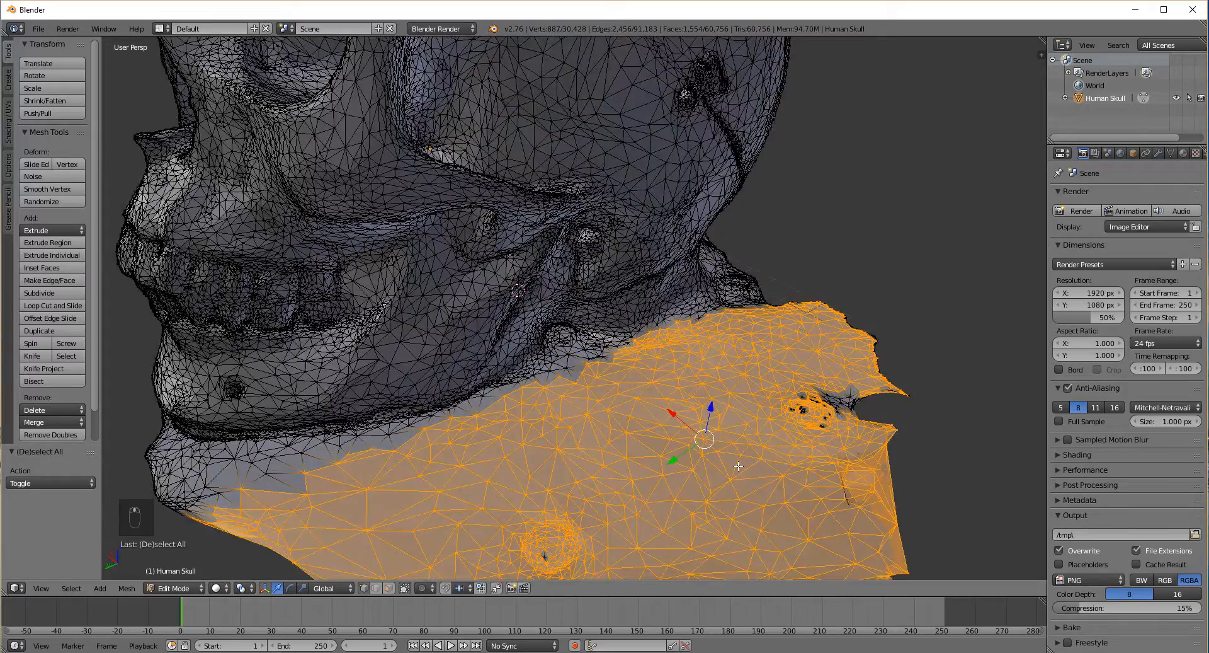
middle_drag(739, 467, 762, 437)
scroll(813, 455, up, 3)
scroll(632, 478, down, 3)
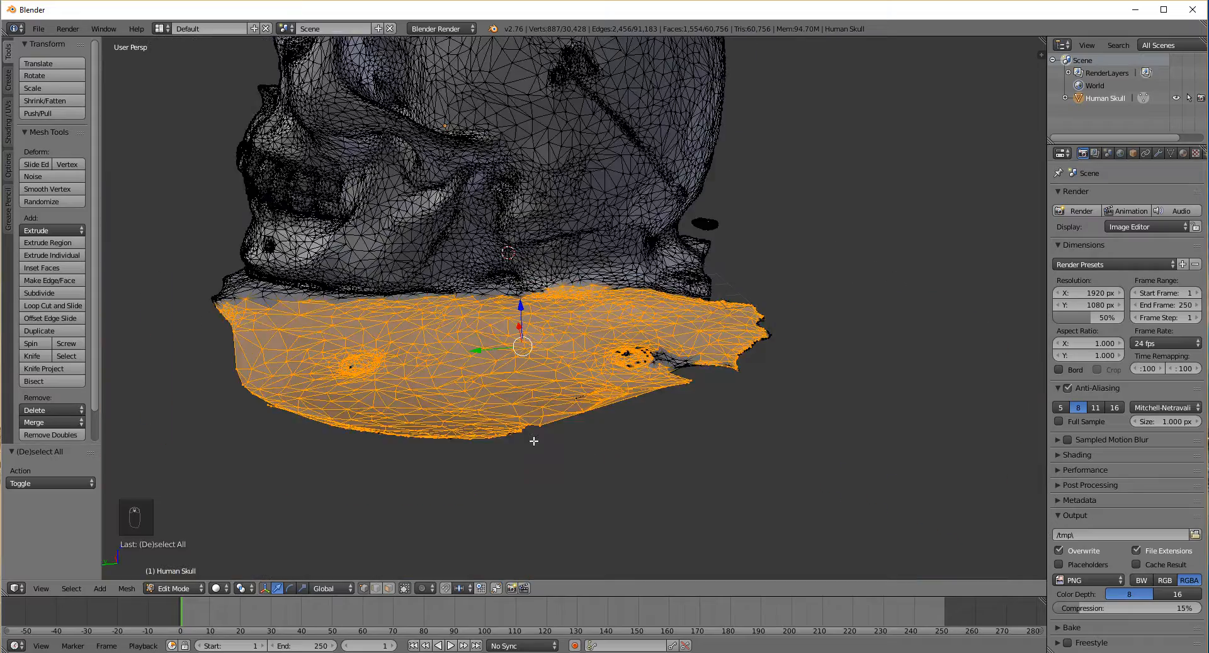
middle_drag(535, 440, 702, 306)
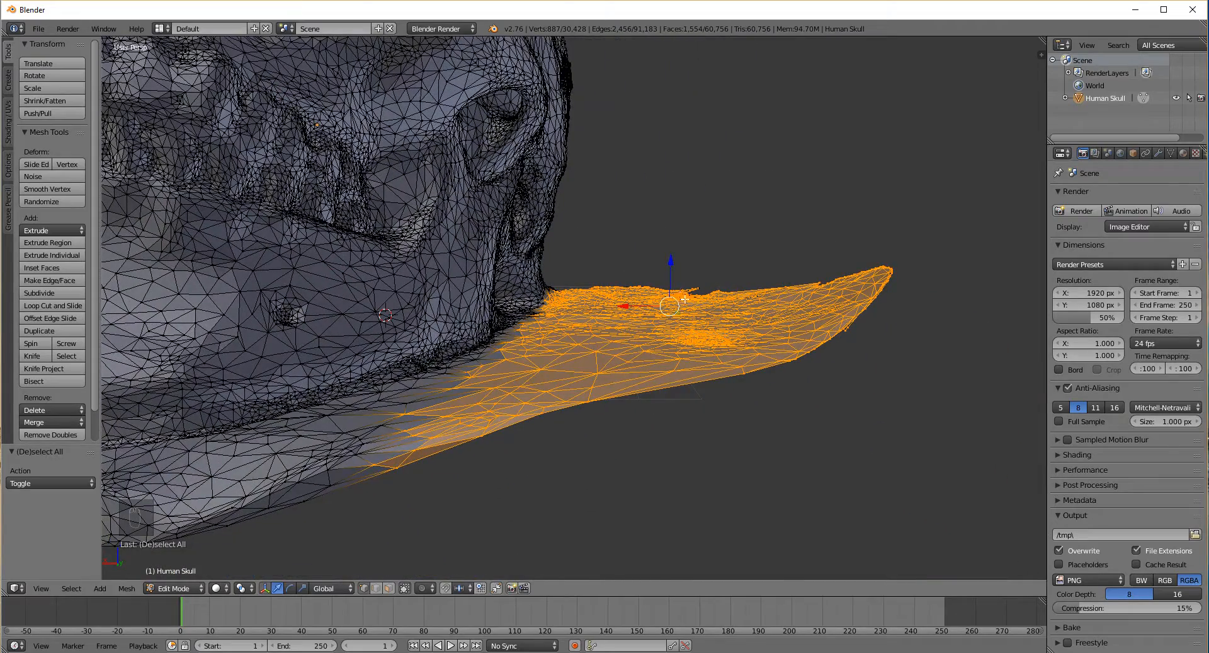
middle_drag(681, 297, 662, 383)
scroll(721, 399, down, 1)
scroll(684, 391, down, 1)
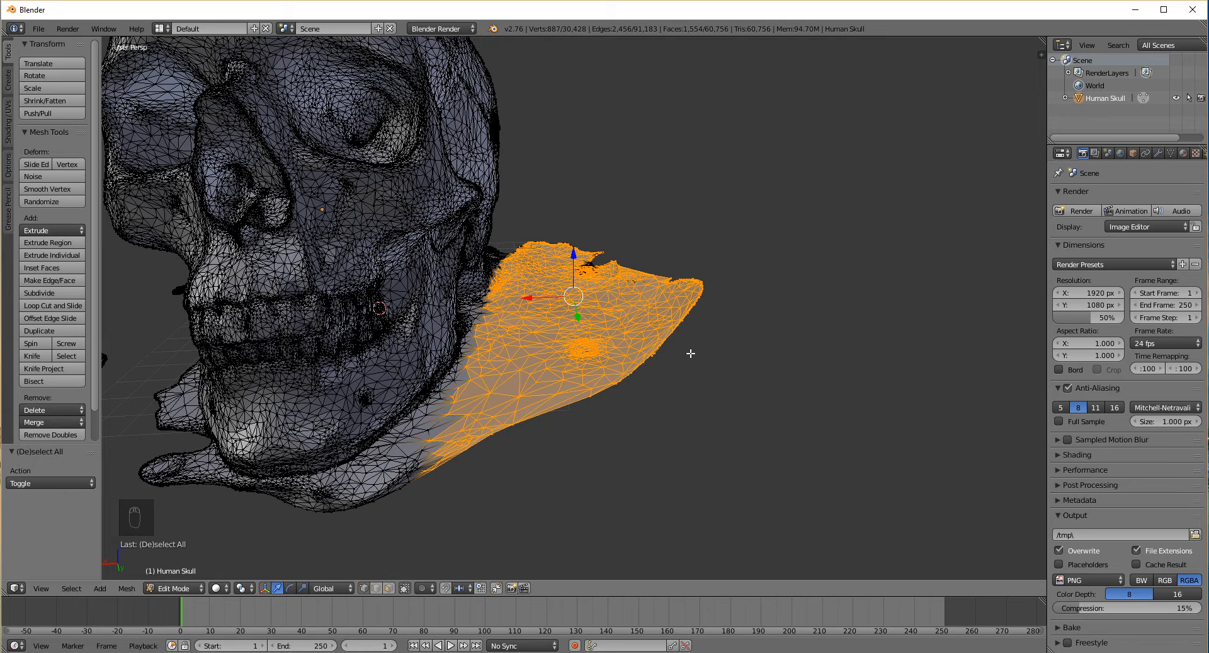
key(a)
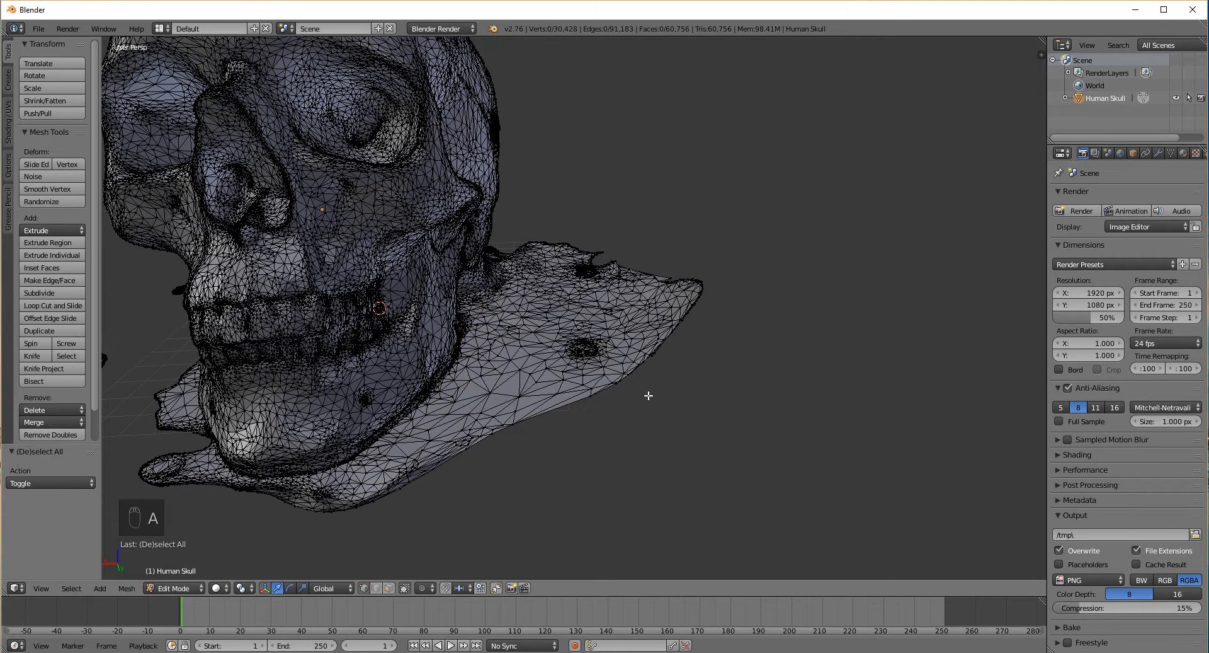
Turn off Limit Selection to Visible so that hidden vertices of the skull mesh can also be selected
click(405, 588)
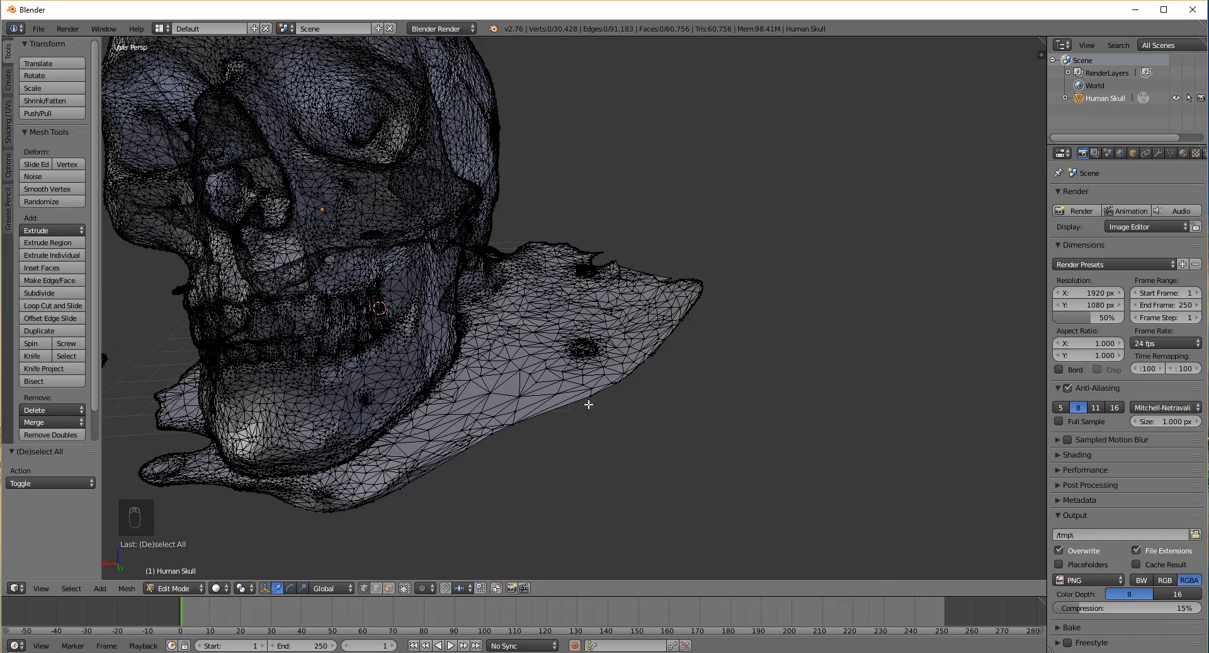
middle_drag(588, 404, 549, 412)
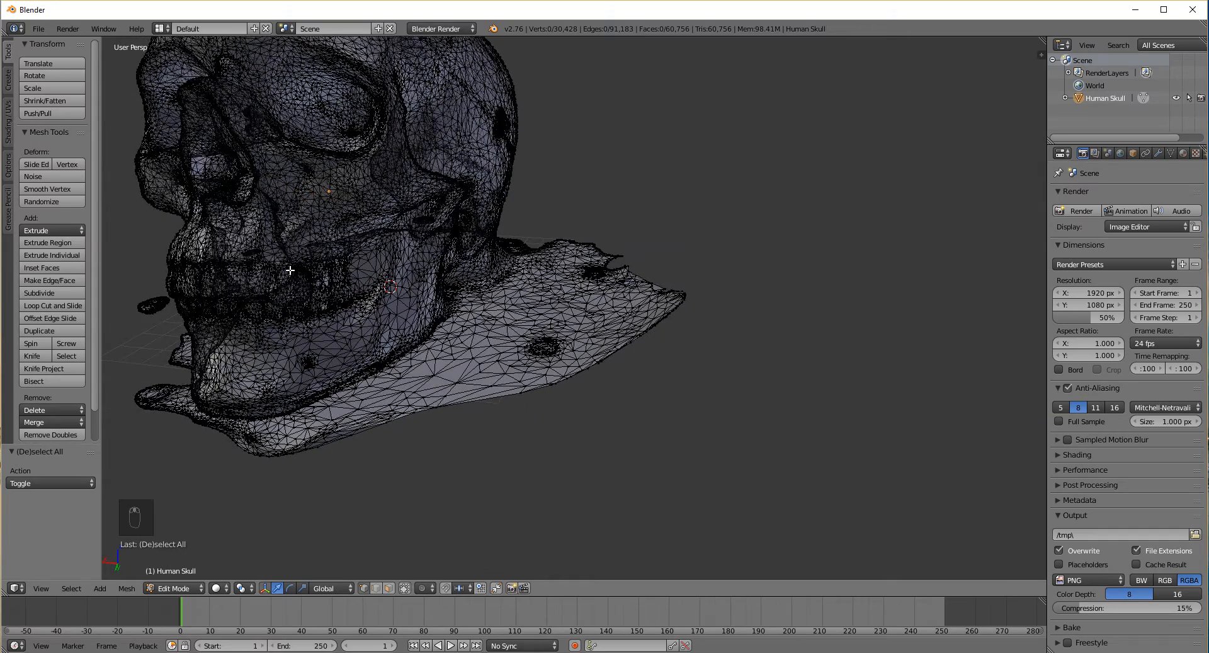
middle_drag(289, 270, 327, 267)
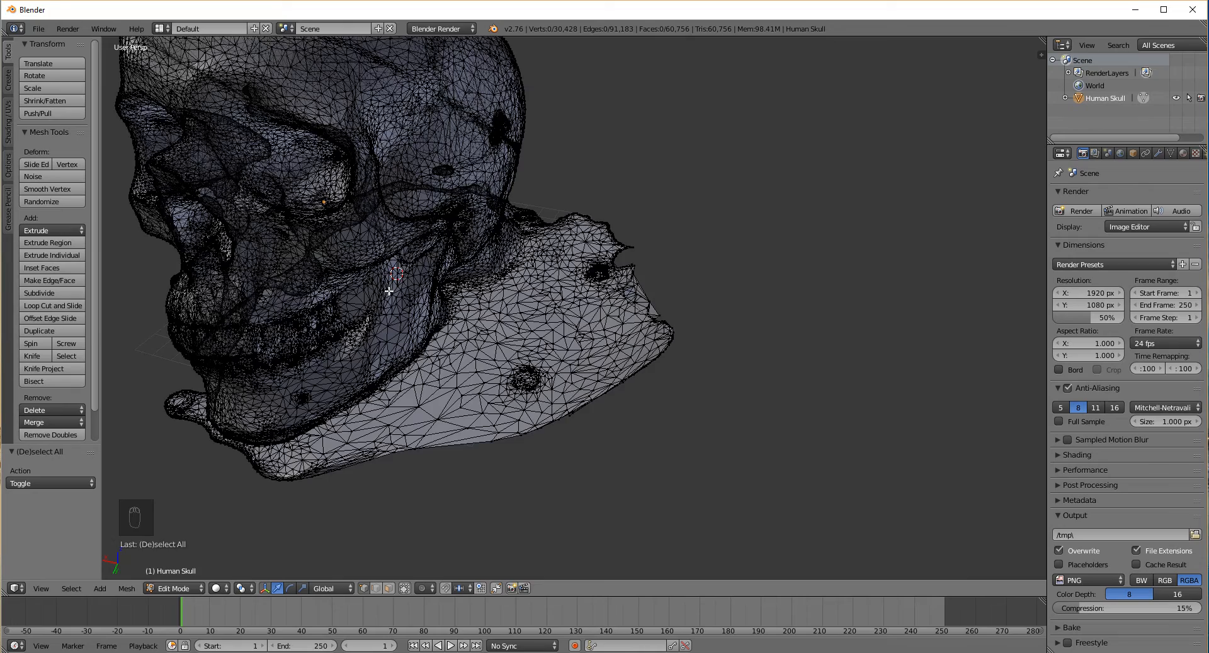
middle_drag(389, 291, 435, 248)
Box-select the base surface sticking out beside the skull through the full depth of the mesh and delete its vertices
key(b)
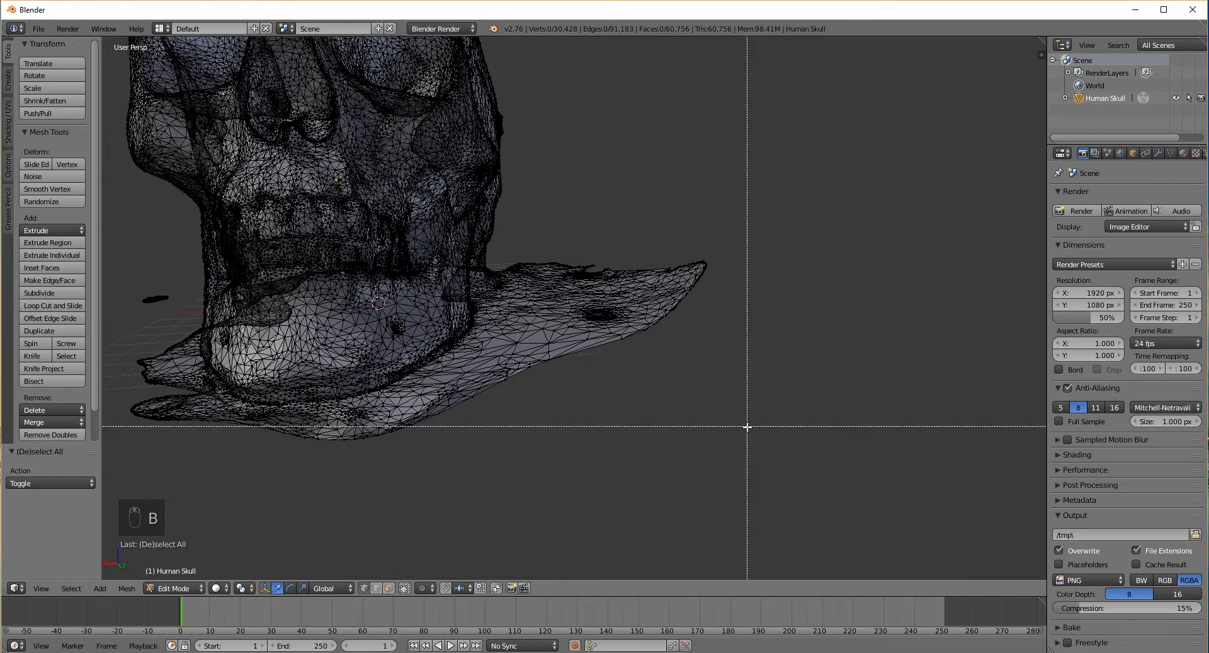
drag(761, 475, 495, 254)
middle_drag(560, 311, 565, 335)
scroll(565, 335, up, 2)
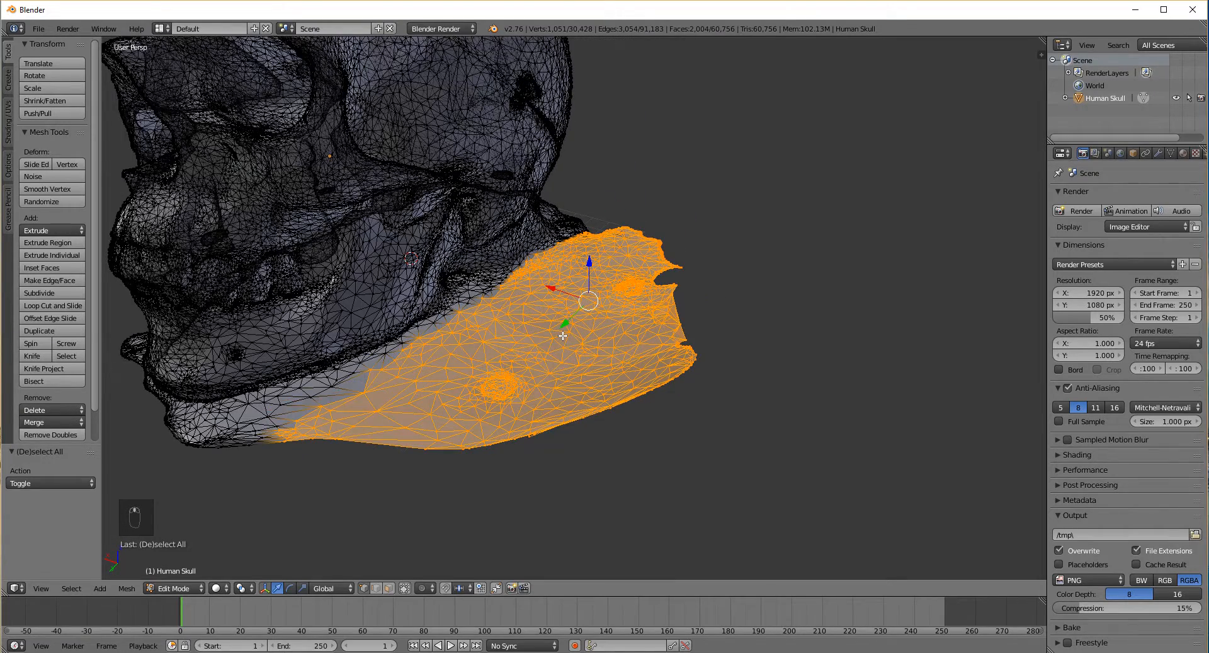
key(Delete)
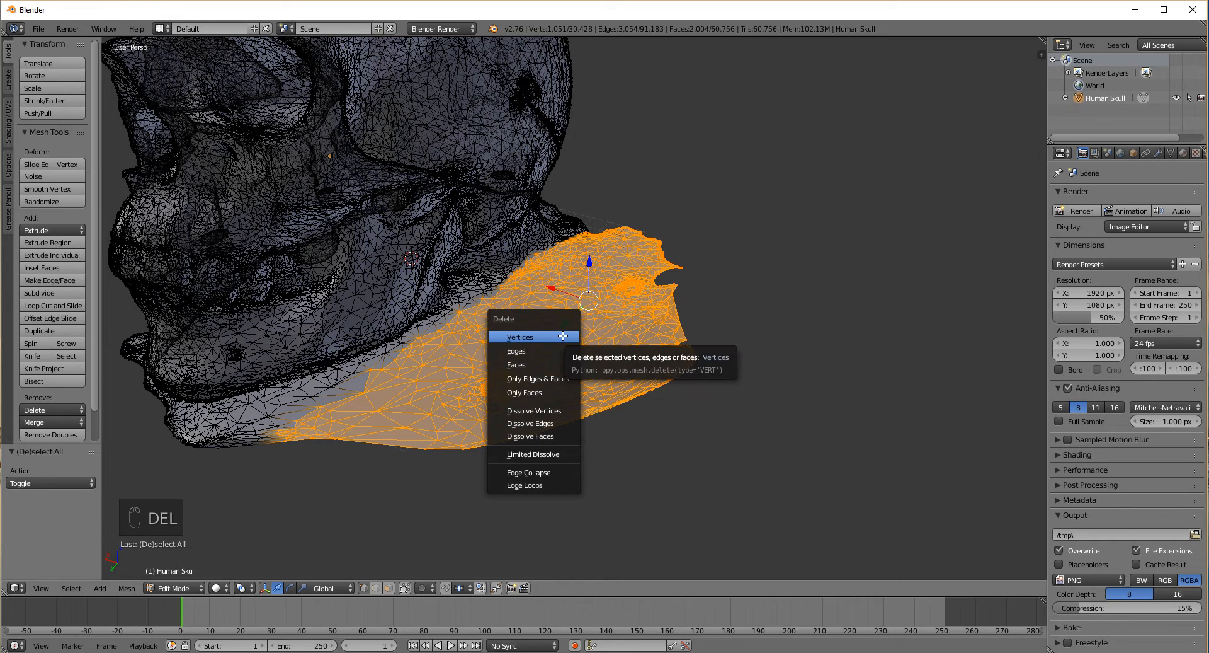
click(528, 338)
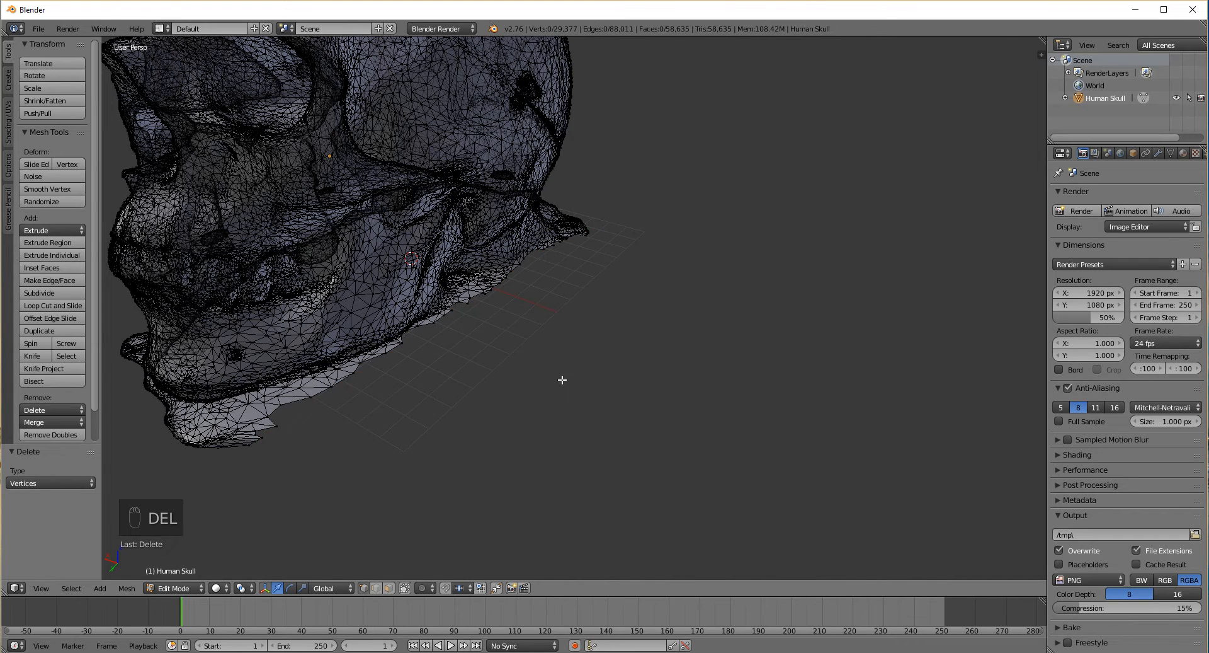
Box-select the outermost loose fragment on the other side of the skull and delete its vertices
middle_drag(403, 384, 522, 392)
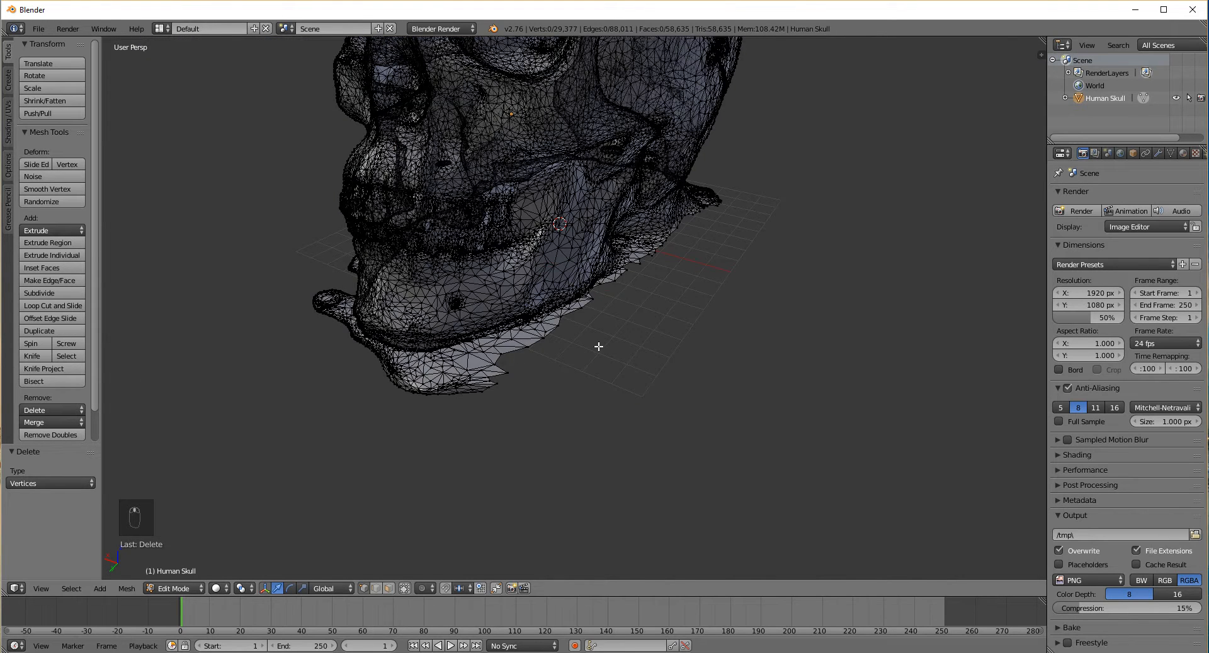
middle_drag(598, 346, 634, 346)
middle_drag(559, 427, 518, 361)
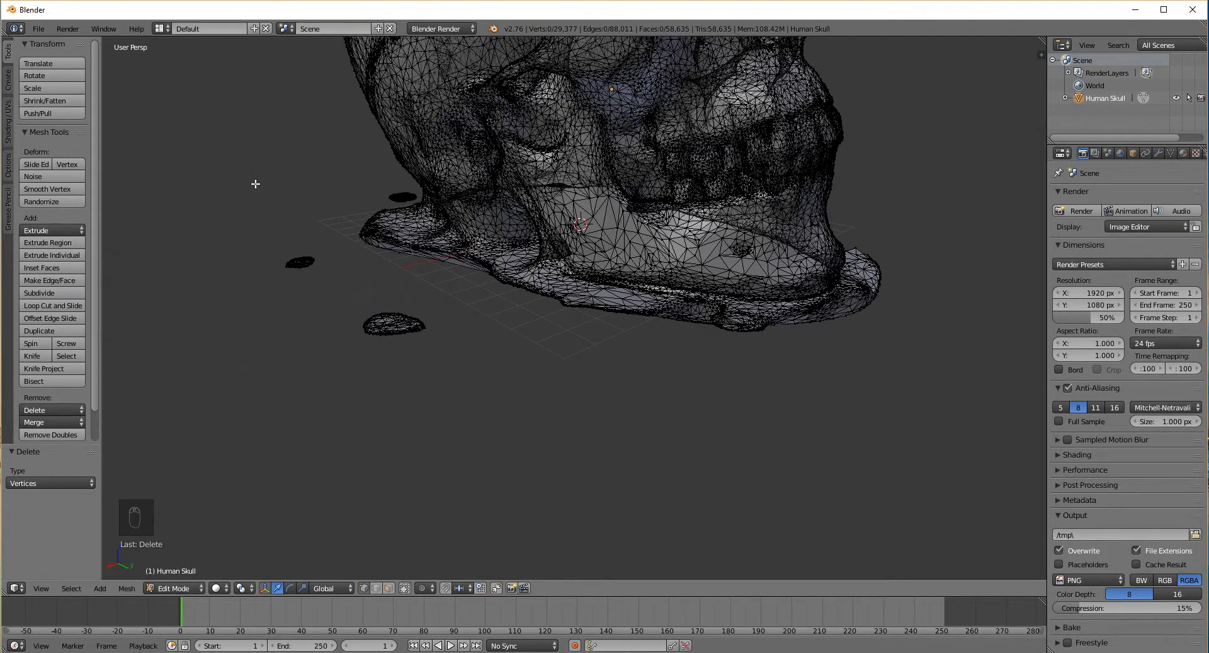
key(b)
drag(200, 195, 335, 354)
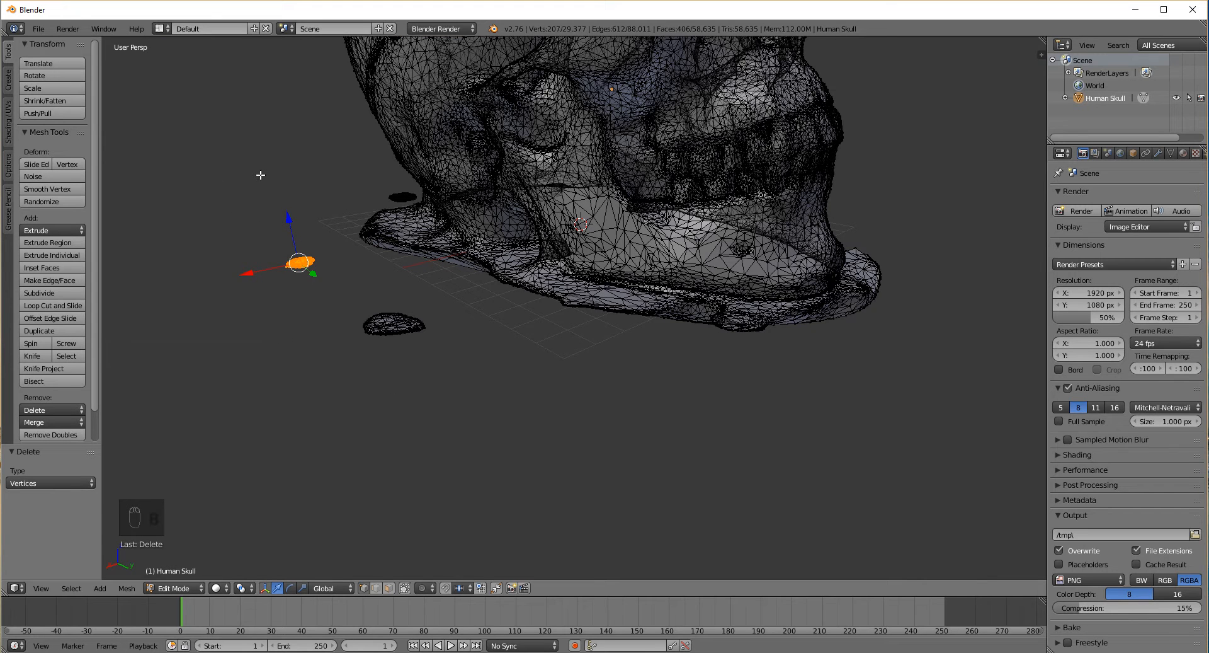
key(Delete)
click(287, 315)
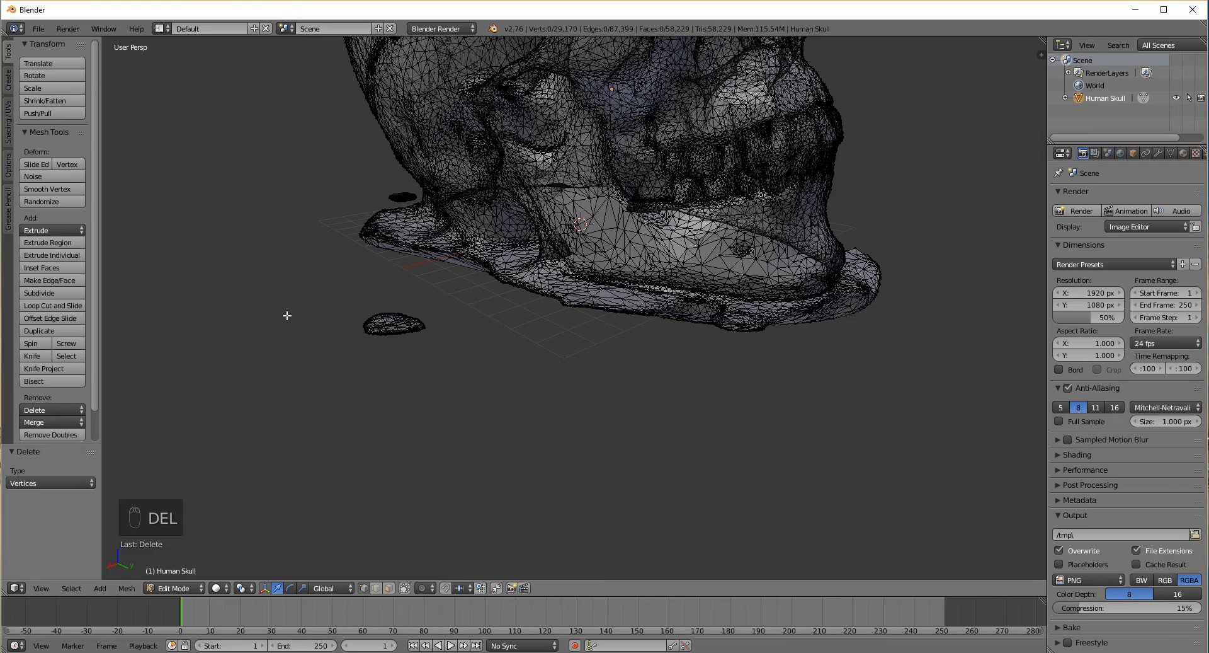
Try to box-select along the ragged rim of base surface below the jaw on the loose-fragment side
middle_drag(523, 337, 495, 346)
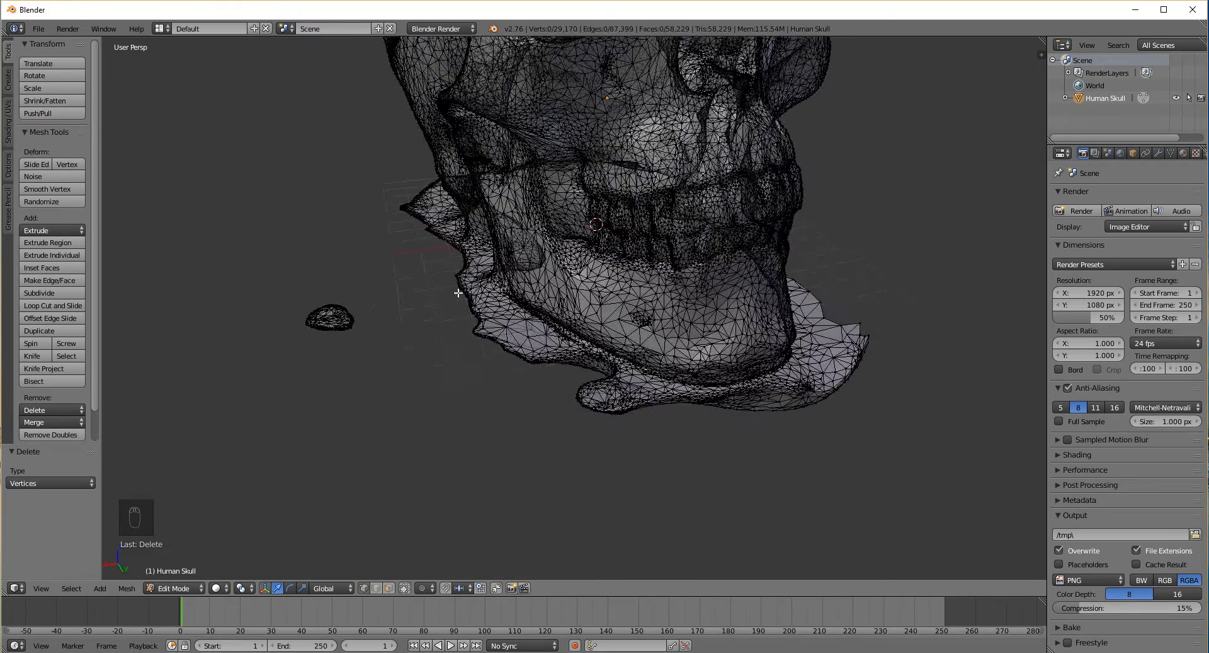
scroll(478, 304, up, 3)
middle_drag(479, 304, 560, 294)
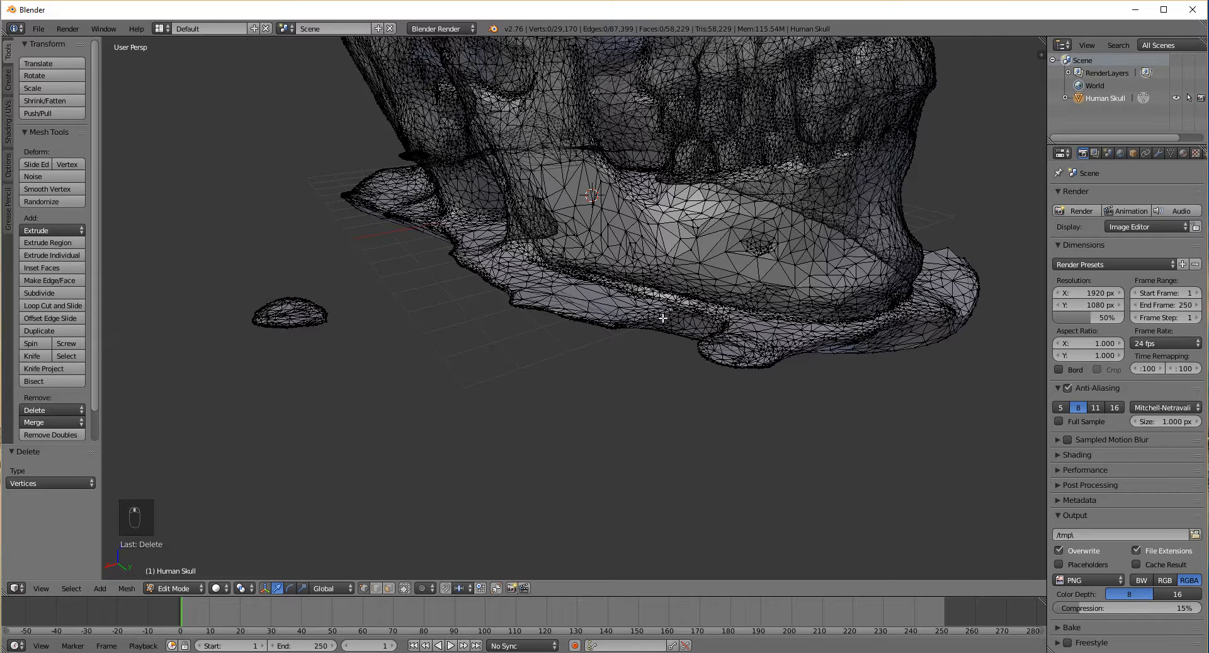
scroll(578, 288, up, 2)
key(b)
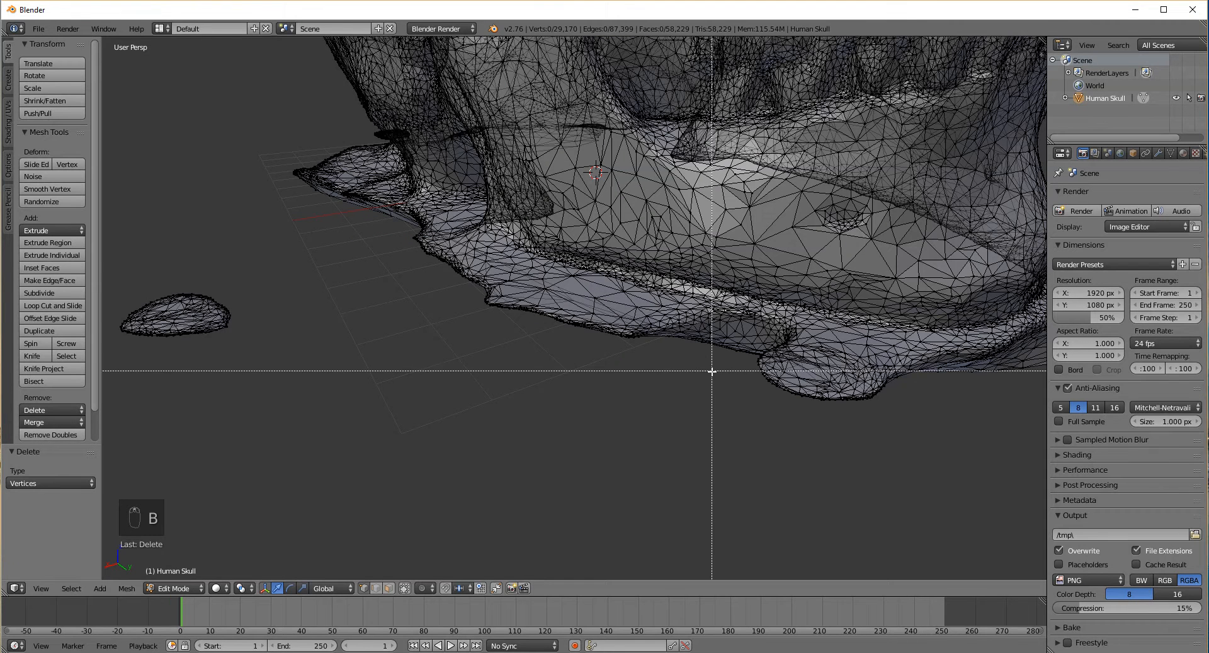
drag(469, 342, 640, 374)
scroll(440, 401, down, 2)
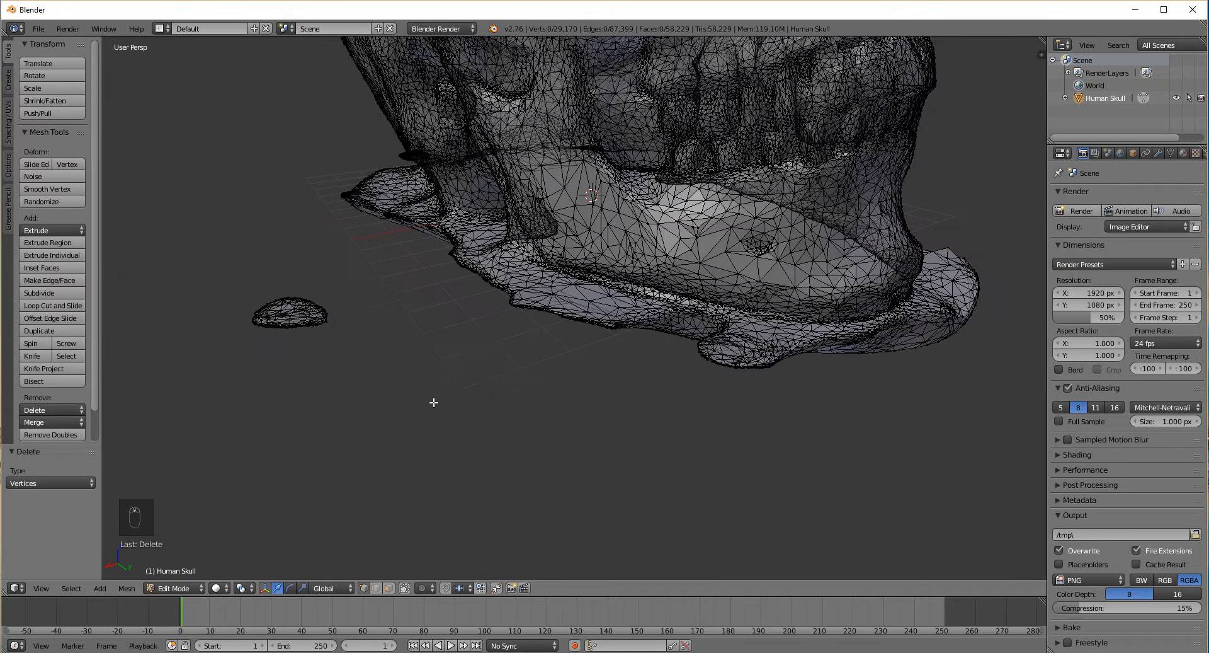
Circle-select the separate loose fragment and the whole ragged rim of base surface along the jaw and the skull's underside
key(c)
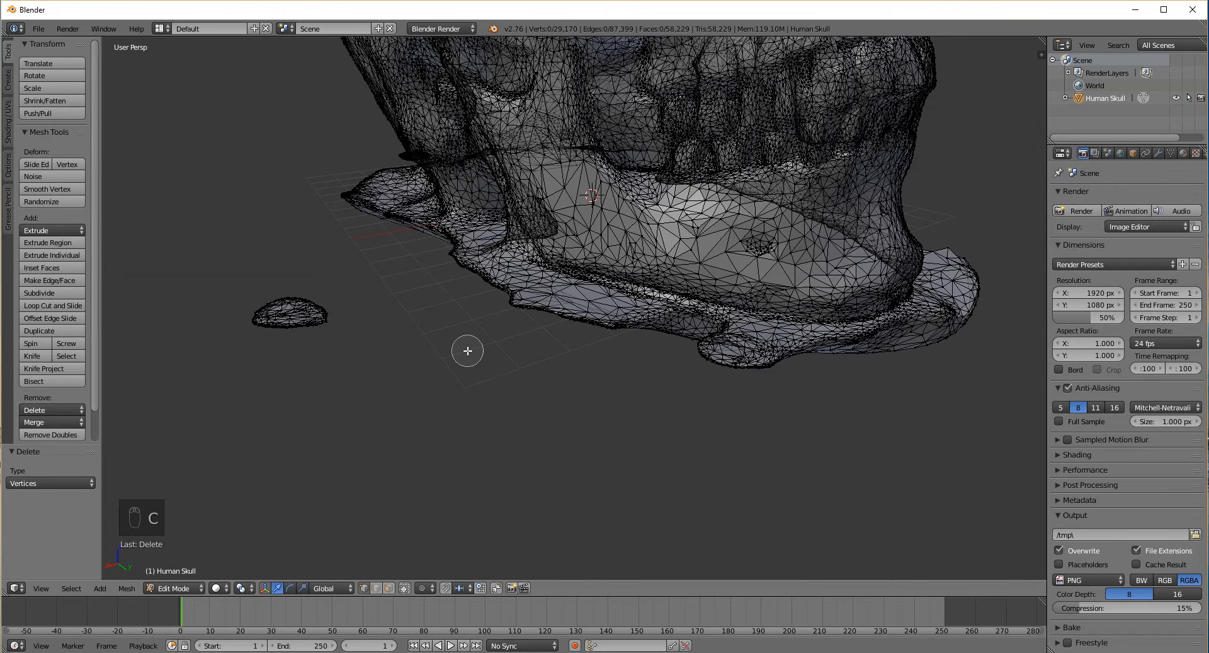
mouse_move(339, 315)
mouse_down()
mouse_move(255, 303)
mouse_move(303, 323)
mouse_up()
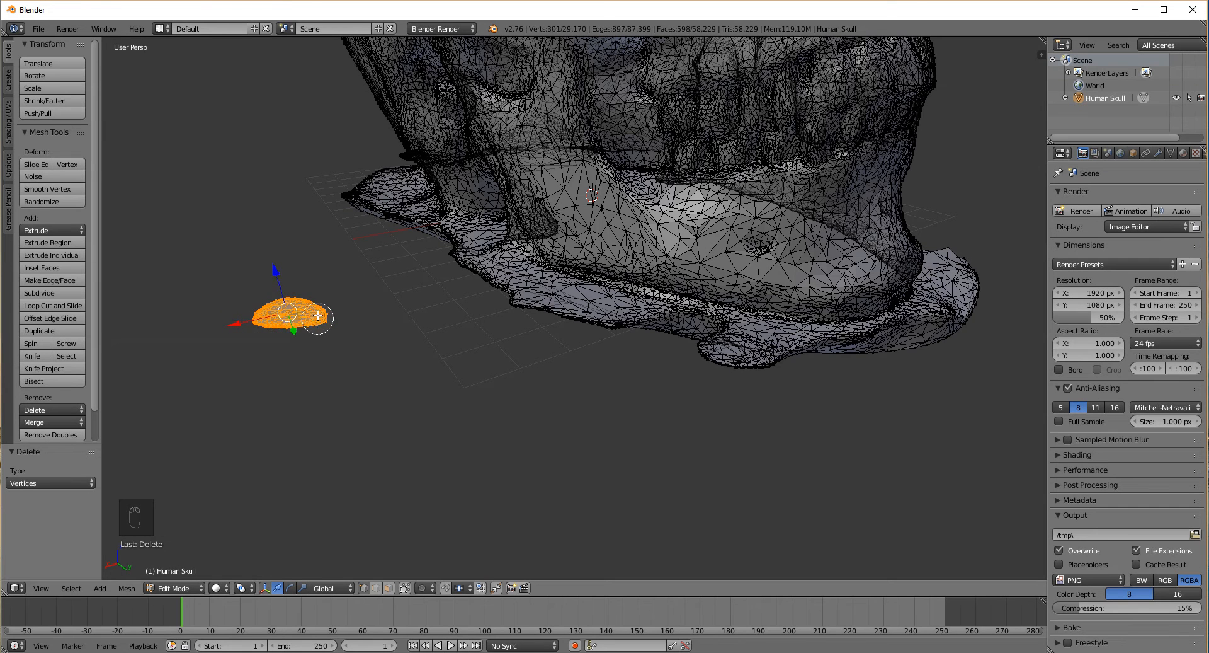
key(c)
mouse_move(480, 295)
mouse_down()
mouse_move(786, 364)
mouse_move(702, 357)
mouse_move(620, 323)
mouse_up()
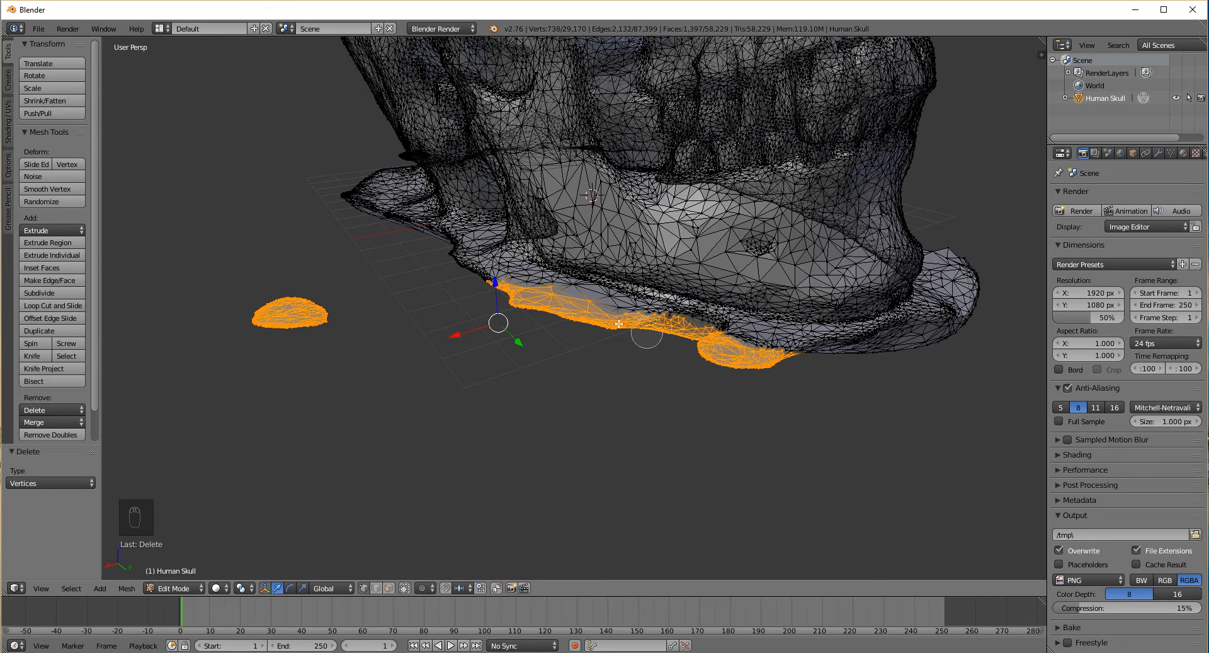
mouse_move(509, 296)
mouse_down()
mouse_move(470, 277)
mouse_move(538, 313)
mouse_move(483, 333)
mouse_move(454, 296)
mouse_move(390, 261)
mouse_up()
scroll(397, 264, down, 5)
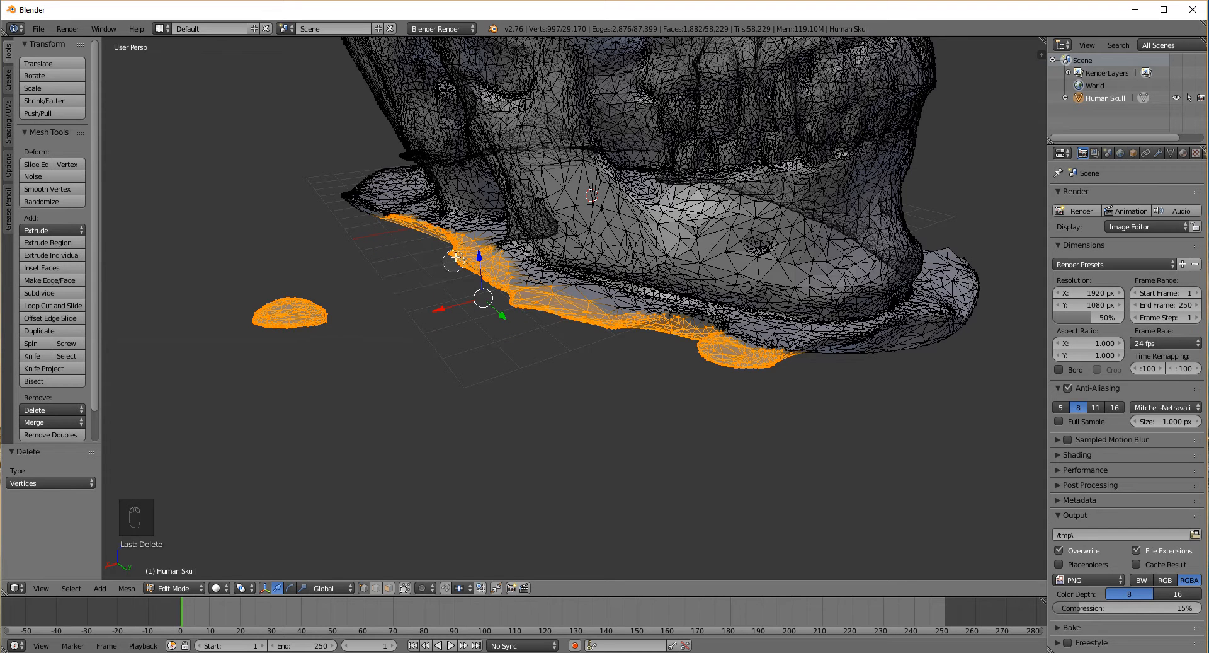
drag(446, 224, 460, 223)
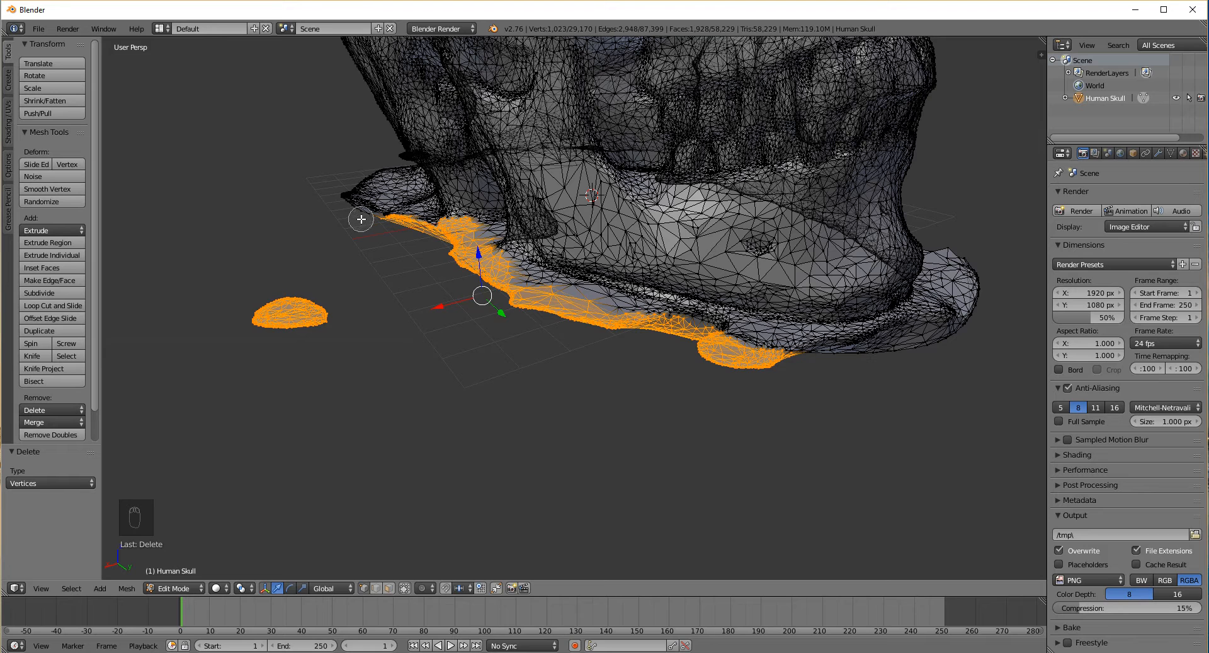
mouse_move(361, 218)
mouse_down()
mouse_move(338, 180)
mouse_move(405, 184)
mouse_up()
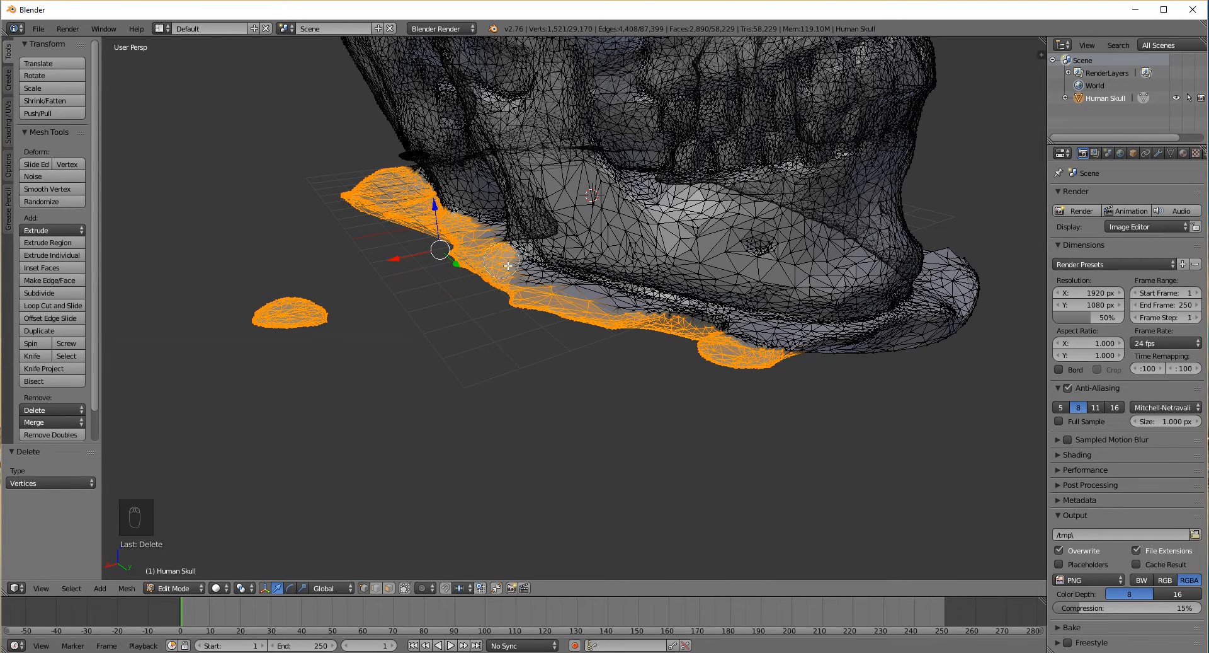
mouse_move(624, 314)
mouse_down()
mouse_move(917, 340)
mouse_move(945, 322)
mouse_move(963, 283)
mouse_move(958, 314)
mouse_up()
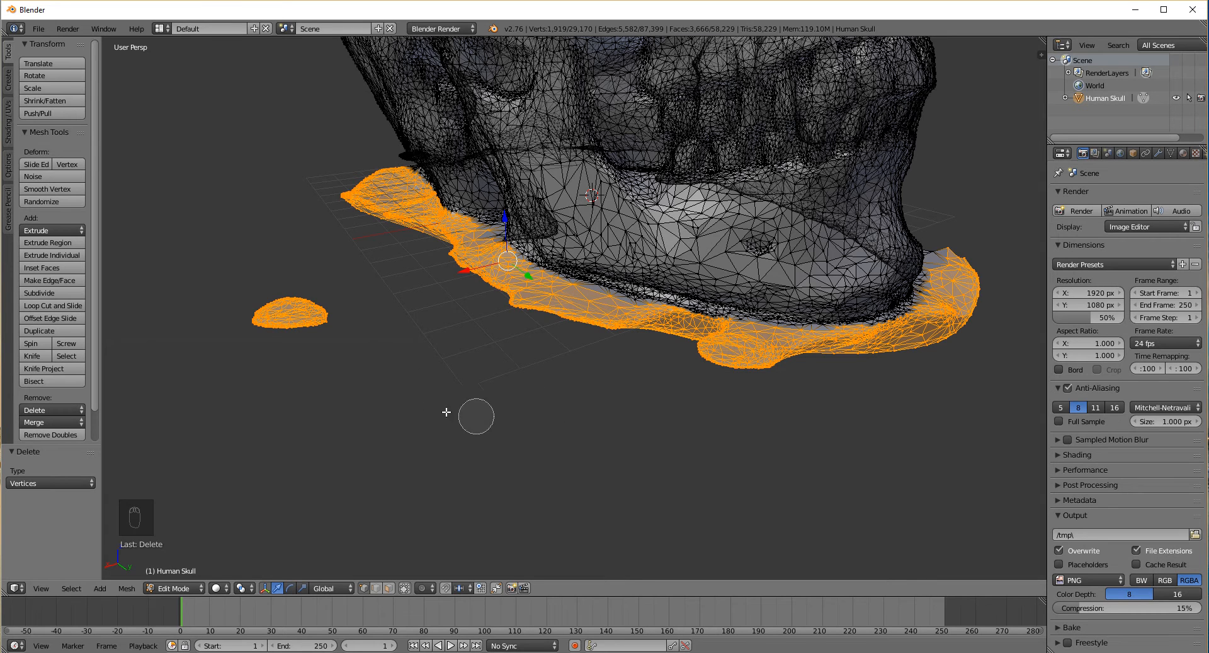
Remove the loose fragment from the circle selection and paint it back in
mouse_move(311, 327)
middle_down()
mouse_move(334, 318)
mouse_move(244, 322)
mouse_move(302, 304)
middle_up()
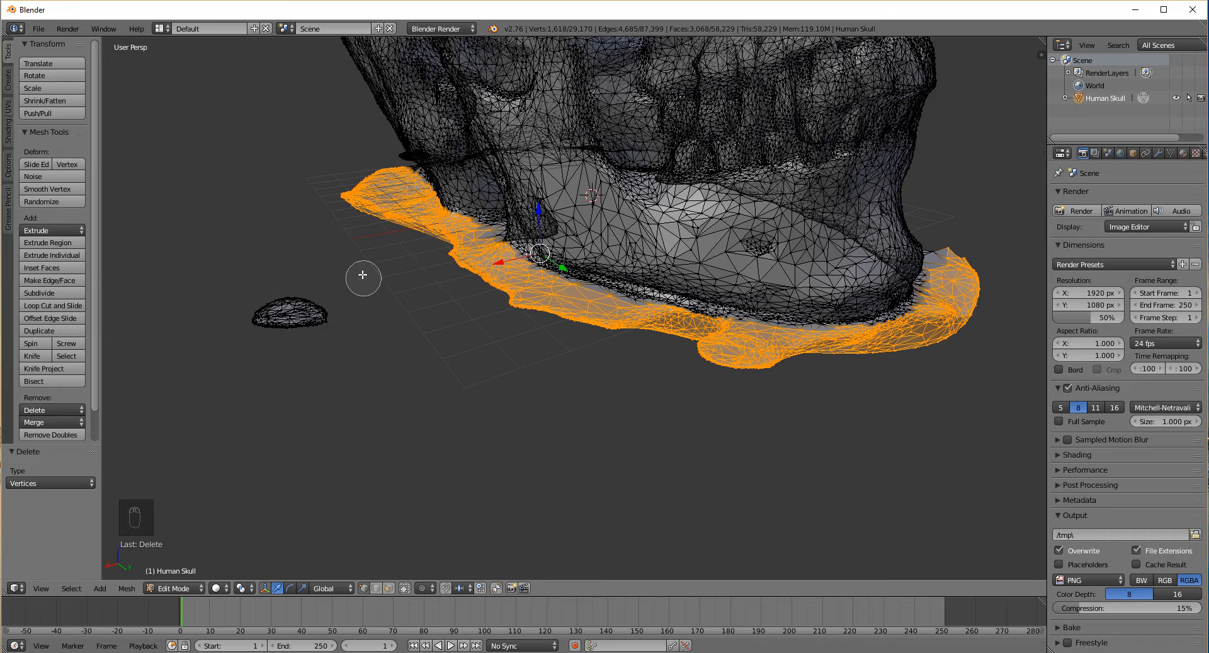
mouse_move(348, 220)
middle_down()
mouse_move(348, 189)
mouse_move(376, 210)
middle_up()
mouse_move(316, 140)
mouse_down()
mouse_move(359, 167)
mouse_move(398, 228)
mouse_move(334, 196)
mouse_move(302, 310)
mouse_move(284, 328)
mouse_up()
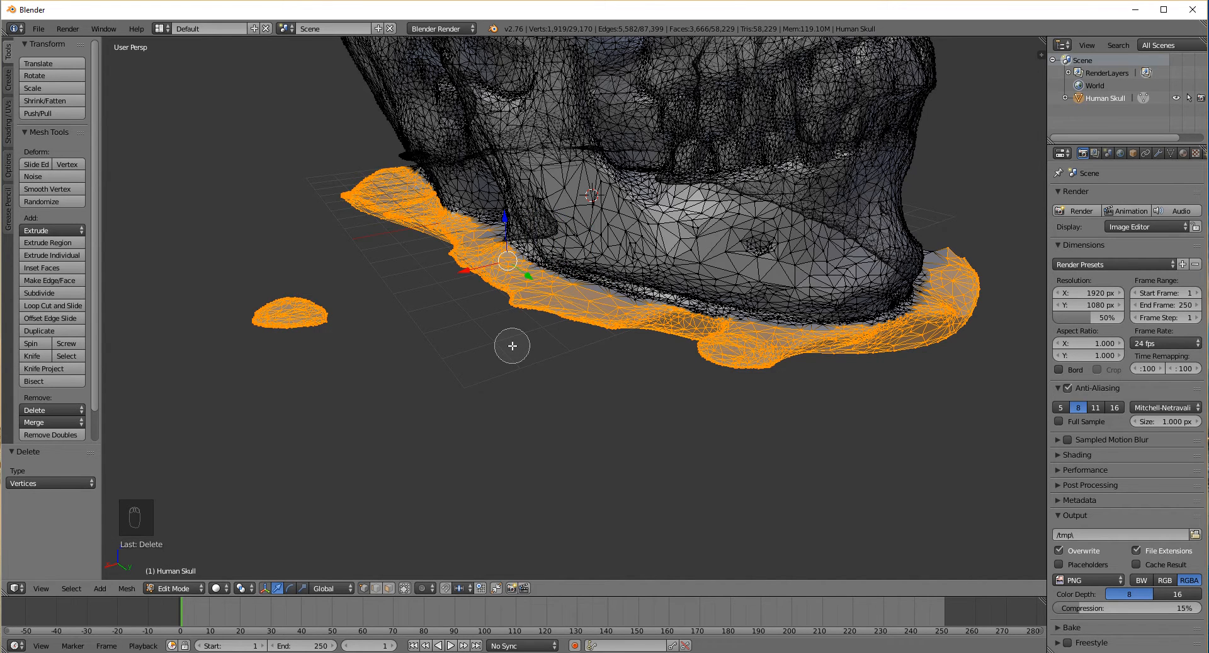
Finish the circle selection, check it from other angles, and delete the selected rim and loose fragment as vertices
key(Escape)
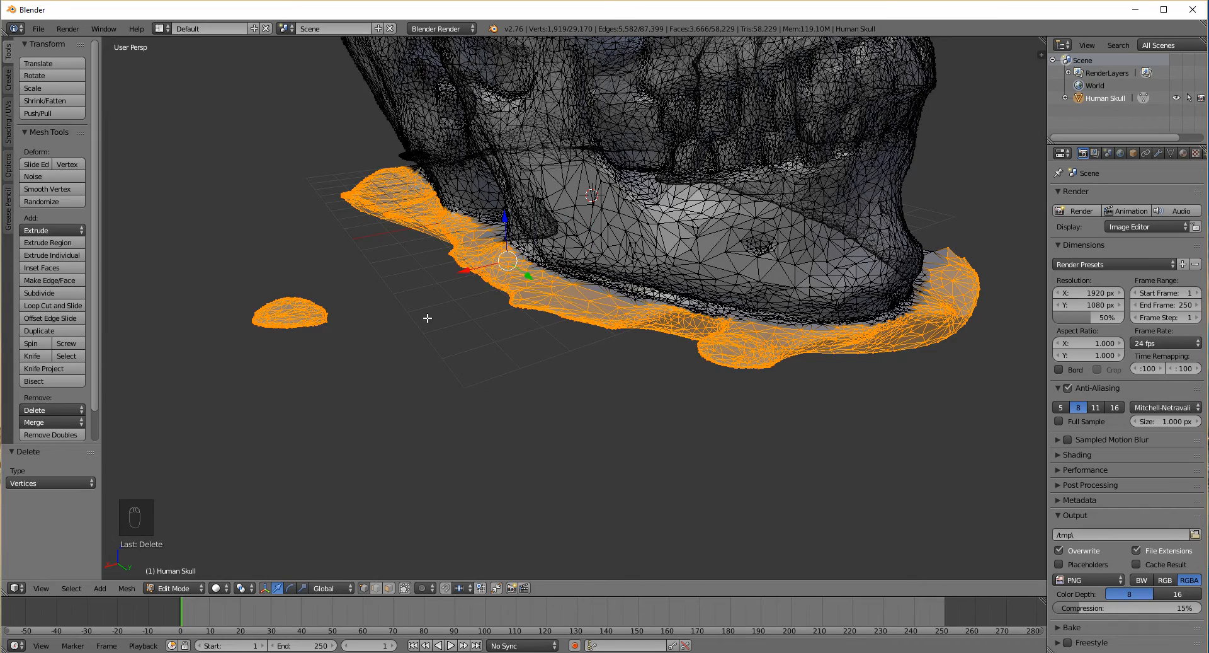
middle_drag(641, 364, 553, 316)
middle_drag(606, 374, 481, 398)
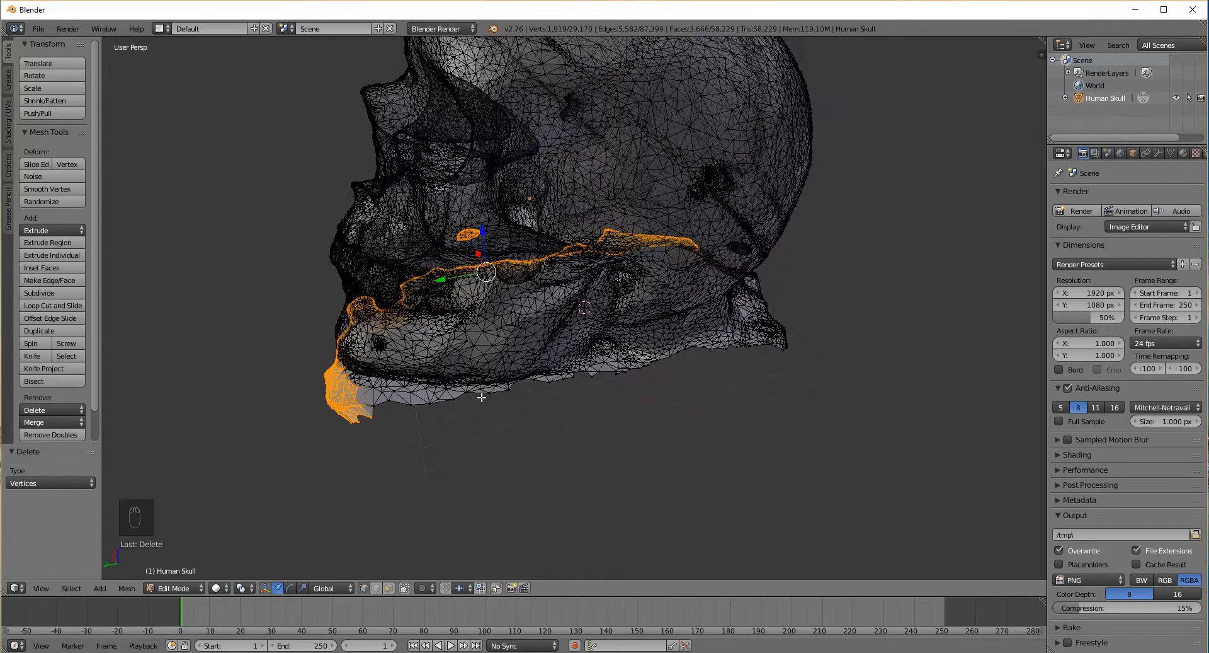
middle_drag(376, 396, 589, 359)
scroll(580, 378, up, 1)
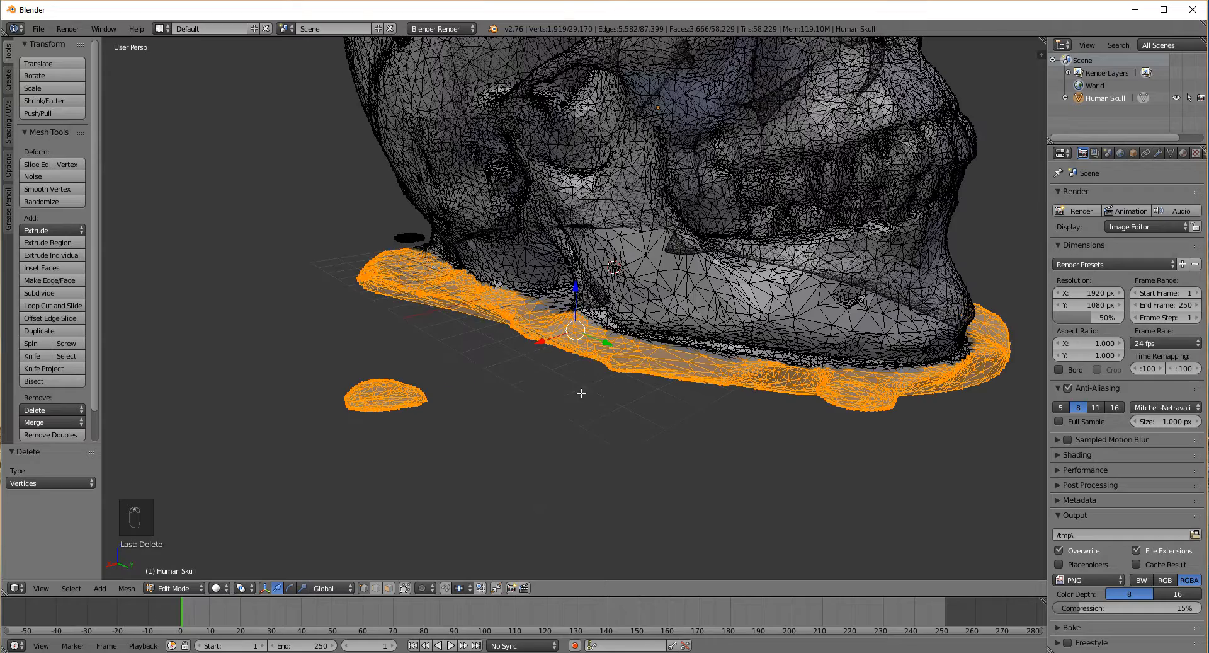
key(Delete)
click(582, 395)
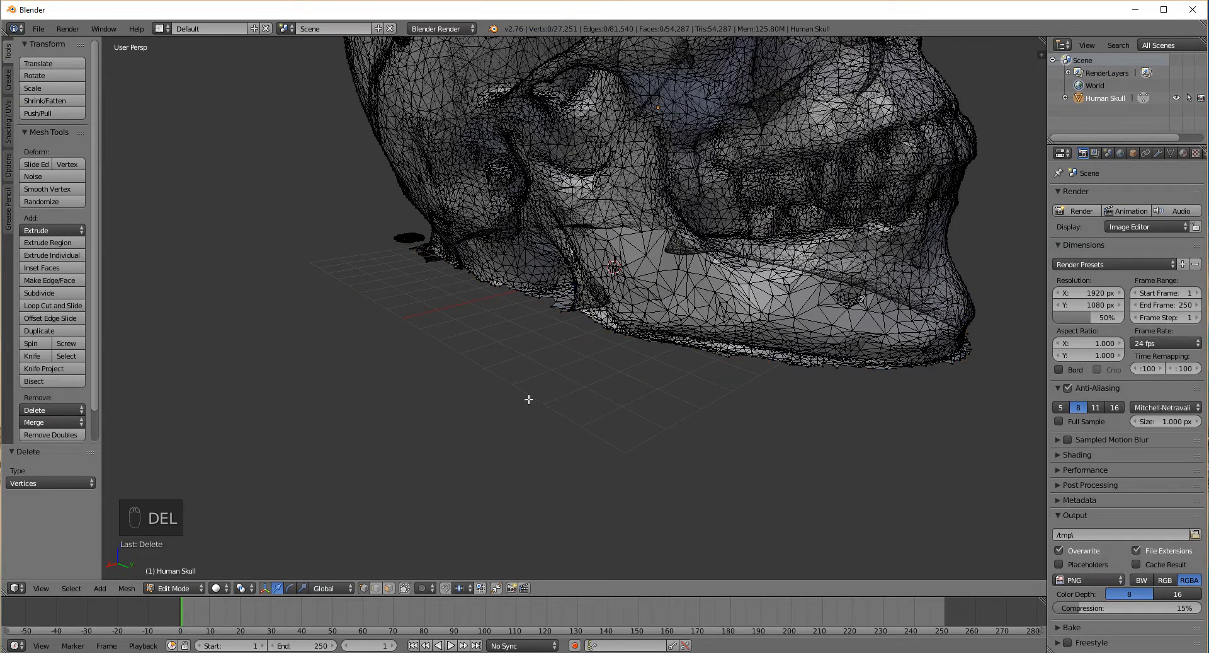
Circle-select the base surface and loose fragment at the back of the skull, continuing along the adjoining side
middle_drag(529, 400, 452, 400)
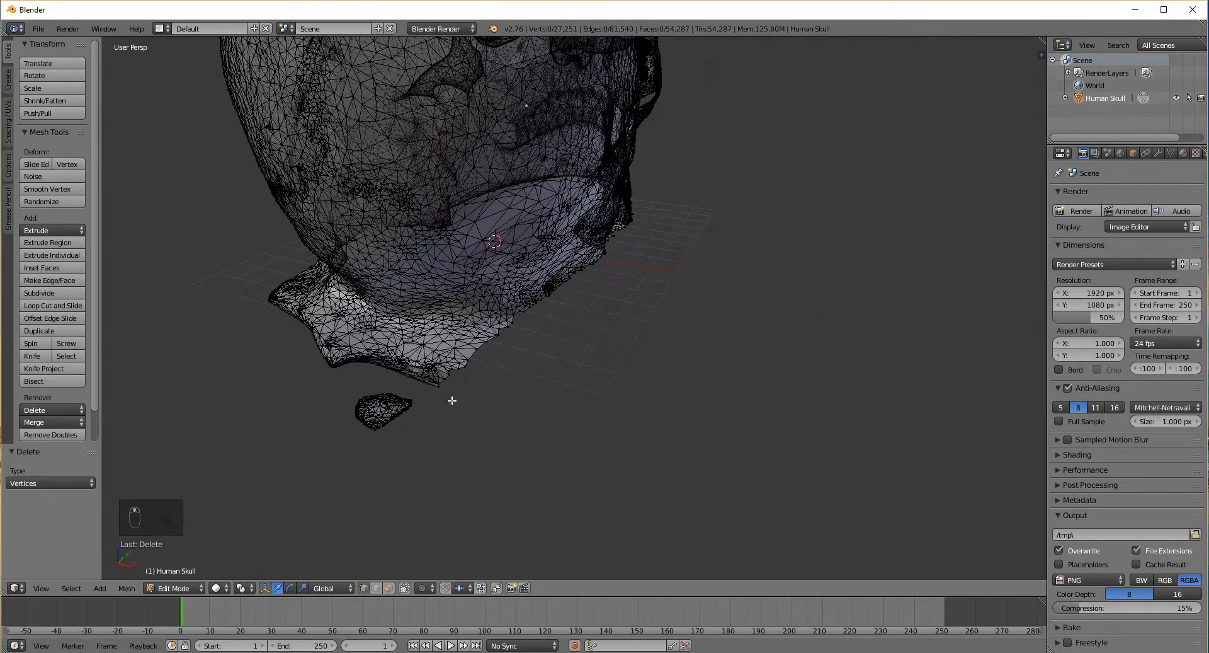
key(c)
scroll(420, 422, down, 4)
mouse_move(423, 426)
mouse_down()
mouse_move(316, 385)
mouse_move(435, 376)
mouse_move(479, 349)
mouse_move(404, 352)
mouse_move(348, 337)
mouse_move(292, 292)
mouse_up()
right_click(302, 375)
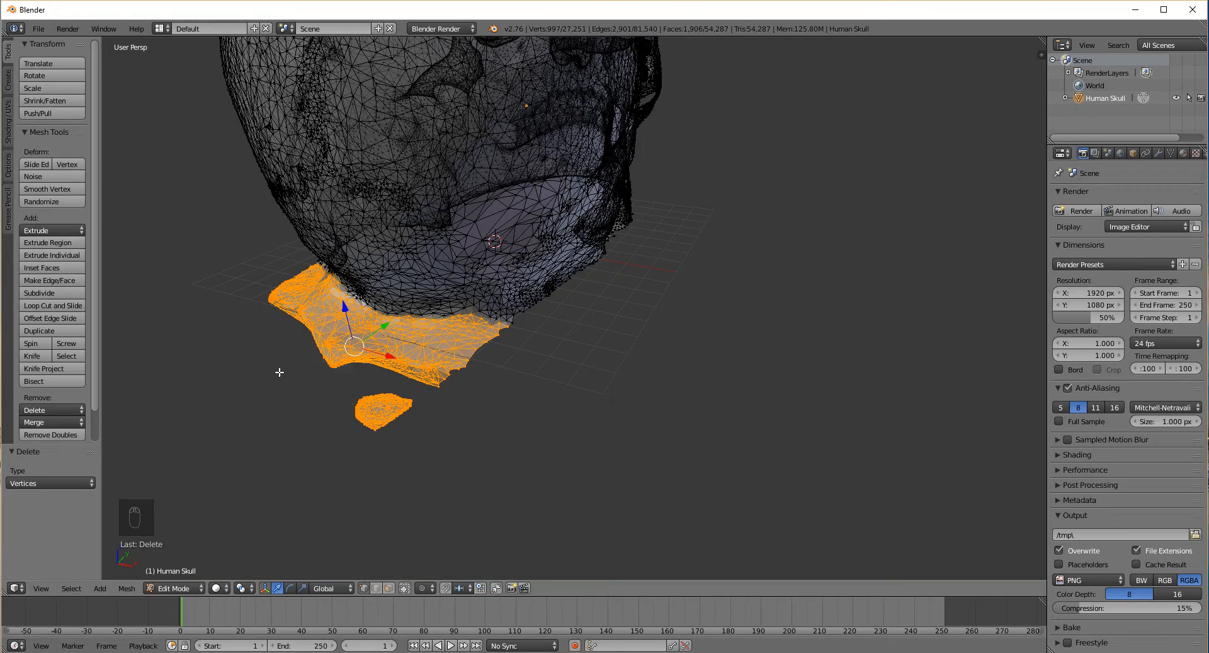
middle_drag(280, 372, 576, 401)
mouse_move(679, 354)
mouse_down()
mouse_move(560, 384)
mouse_move(413, 384)
mouse_up()
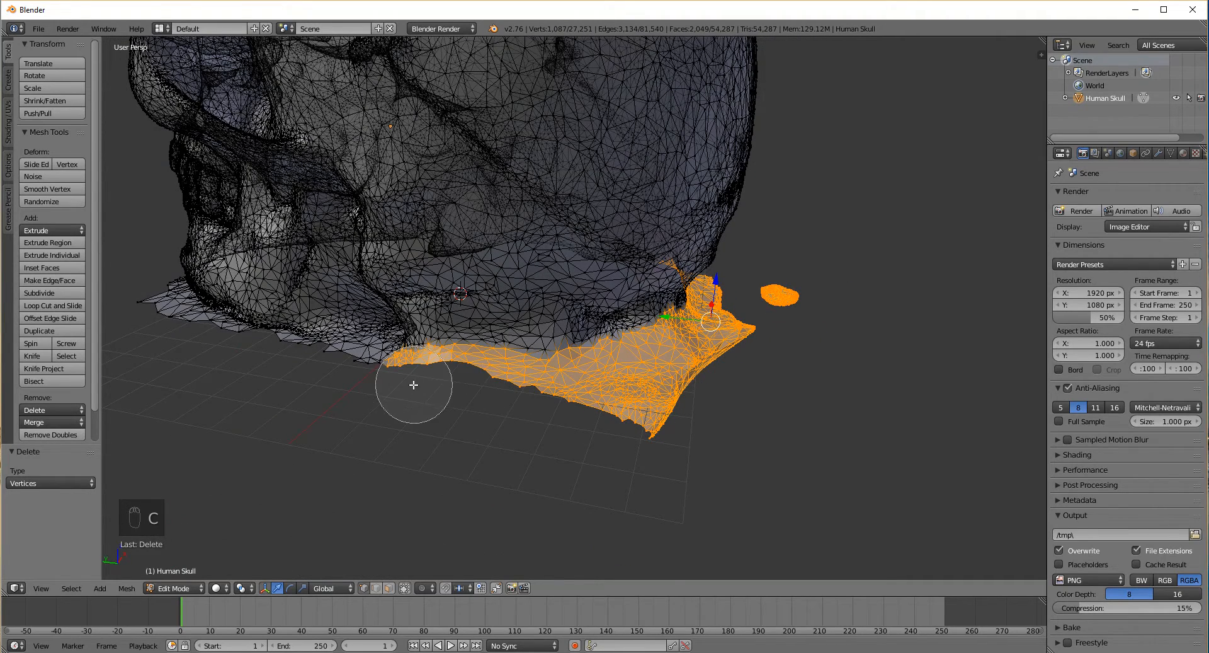
right_click(432, 446)
Add the ragged base rim along the other side of the jaw to the selection and delete all selected vertices
mouse_move(354, 424)
middle_down()
mouse_move(310, 409)
mouse_move(367, 400)
mouse_move(542, 422)
middle_up()
scroll(554, 423, up, 3)
scroll(542, 403, down, 2)
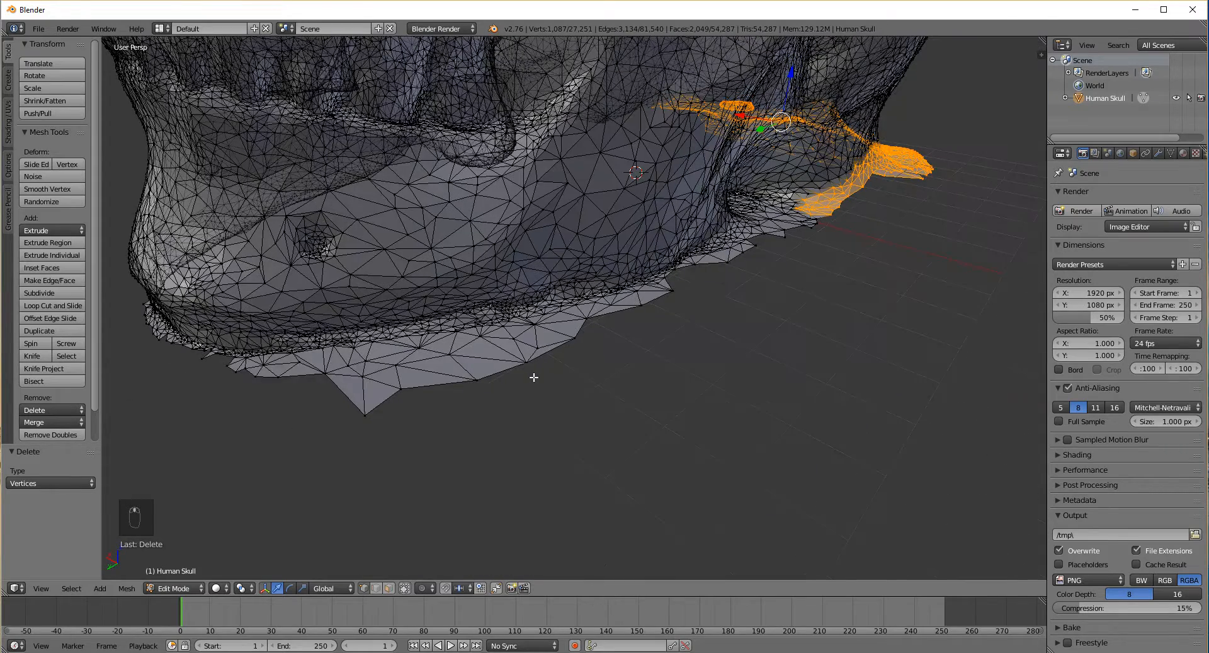
key(c)
mouse_move(267, 399)
mouse_down()
mouse_move(232, 384)
mouse_move(378, 386)
mouse_move(661, 321)
mouse_move(391, 397)
mouse_move(223, 396)
mouse_up()
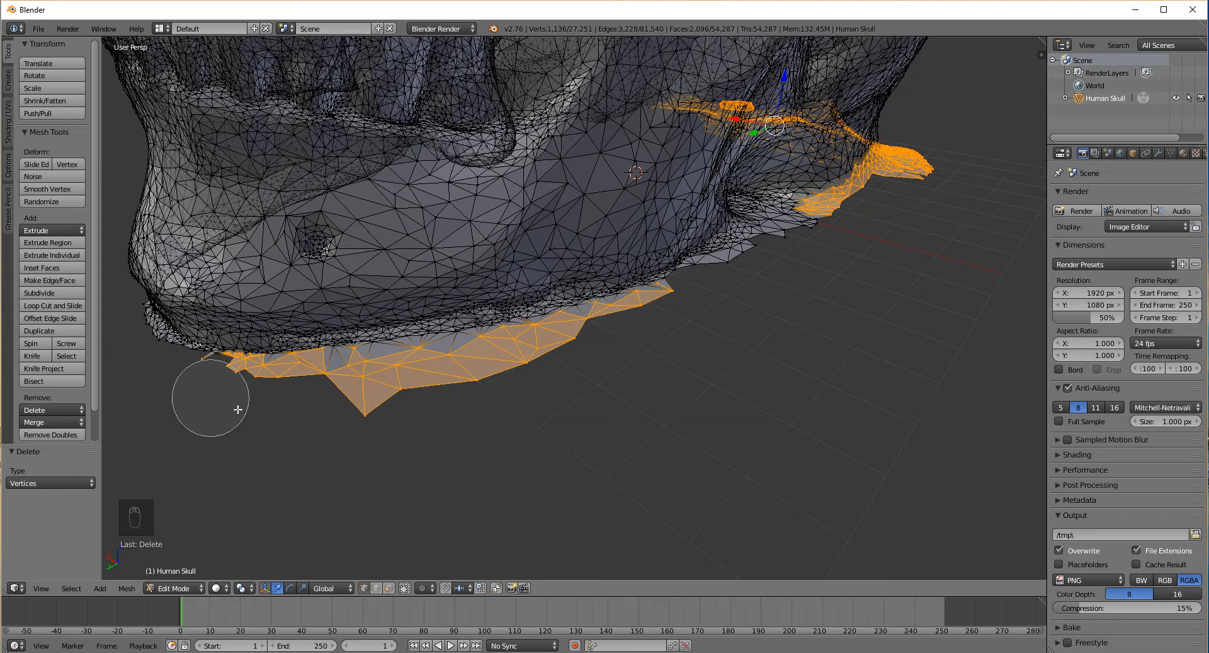
right_click(707, 351)
mouse_move(707, 351)
middle_down()
mouse_move(743, 343)
mouse_move(696, 340)
middle_up()
key(c)
mouse_move(815, 327)
mouse_down()
mouse_move(743, 294)
mouse_move(770, 316)
mouse_move(717, 300)
mouse_move(432, 384)
mouse_move(386, 376)
mouse_up()
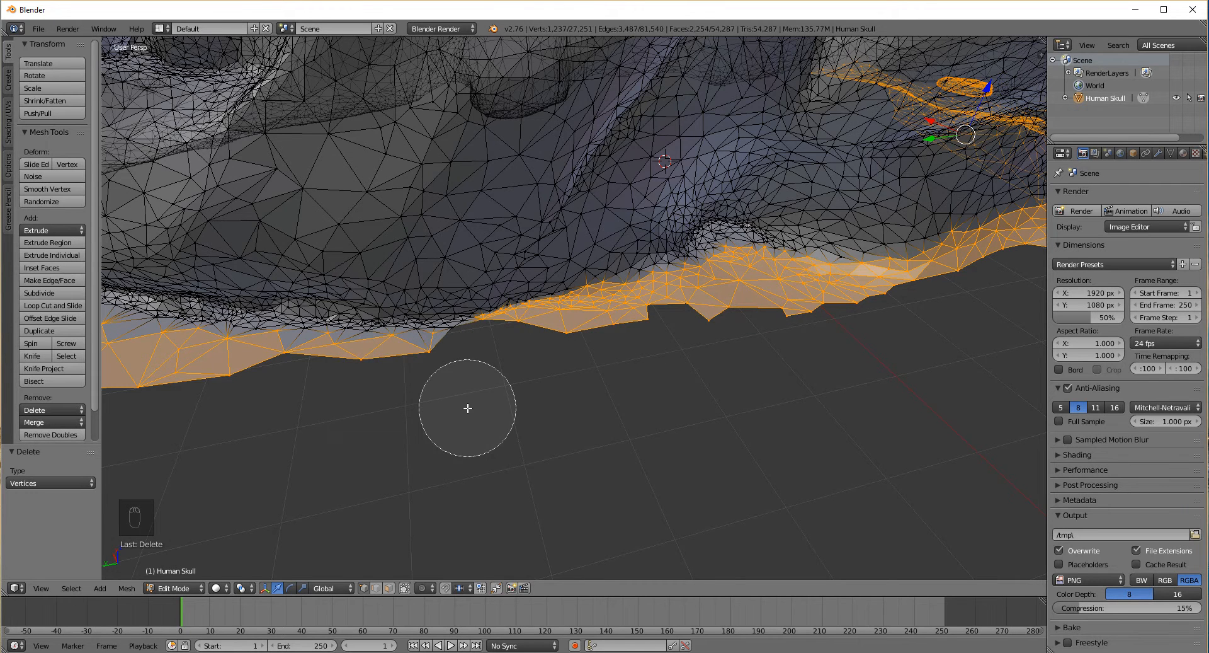
right_click(549, 393)
key(Delete)
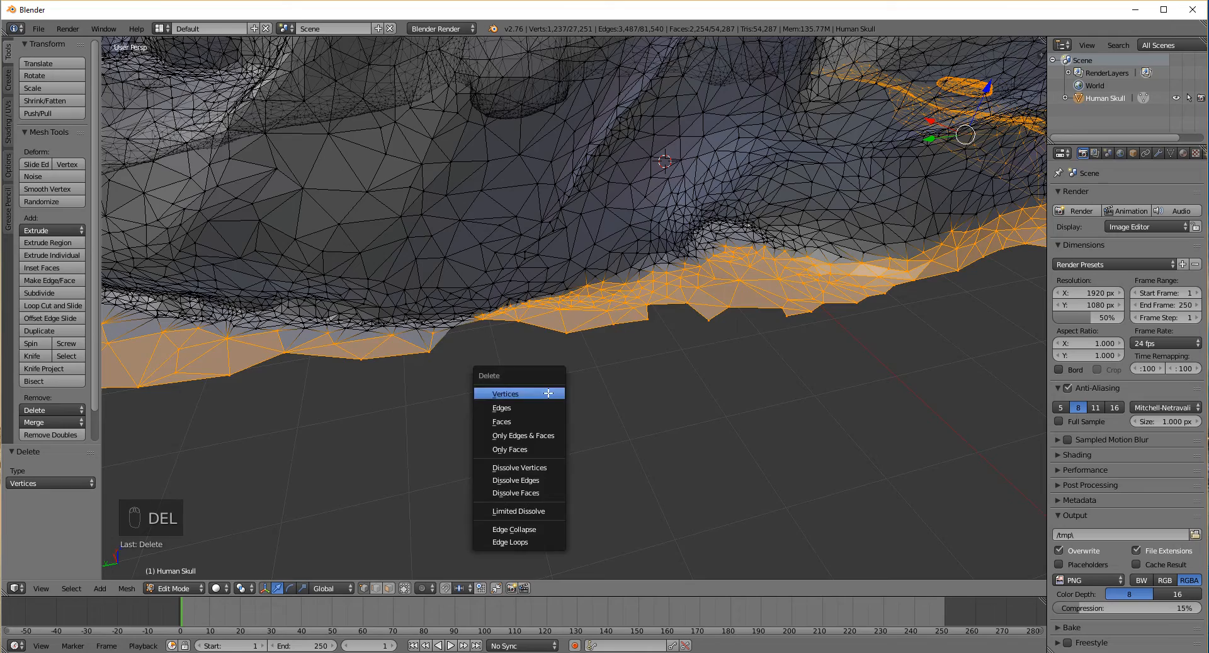
click(548, 396)
Circle-select the leftover jagged strip on the skull's rear bottom edge and delete its vertices
scroll(587, 329, down, 4)
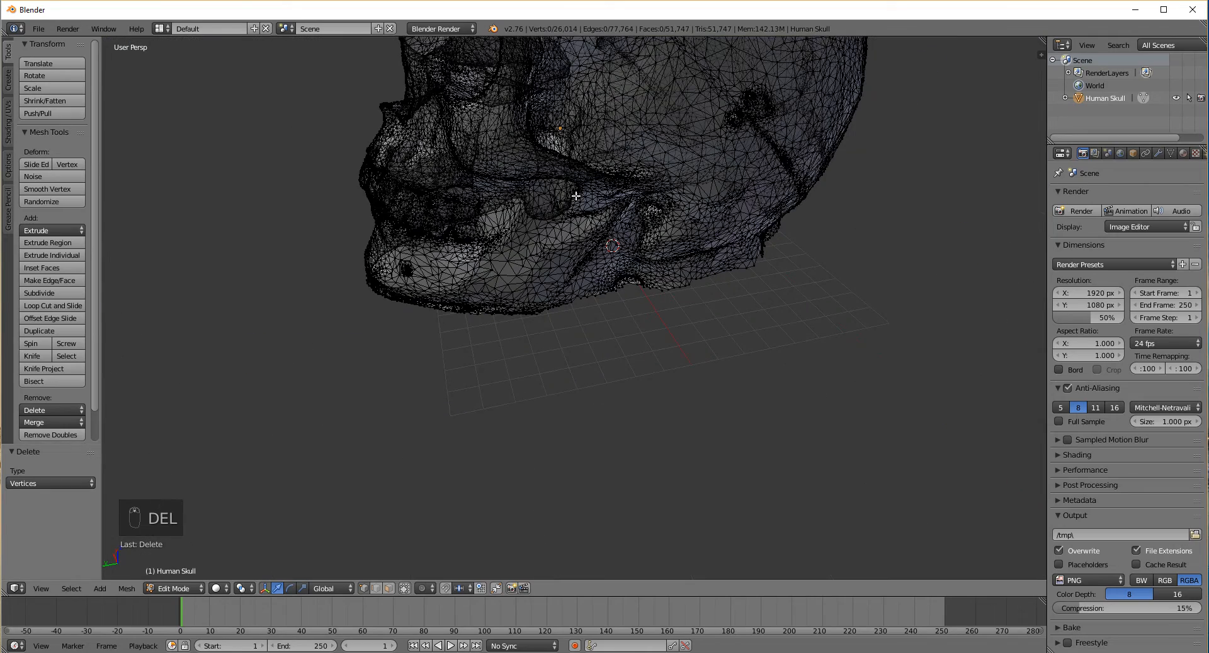
middle_drag(576, 196, 645, 338)
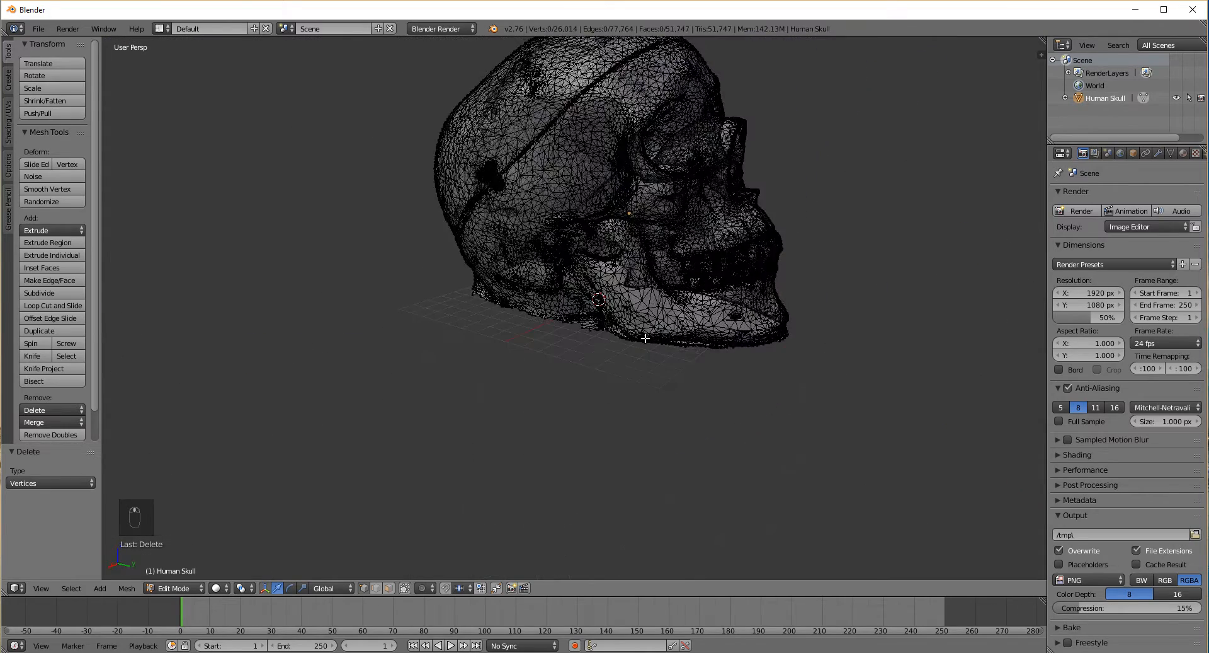
scroll(645, 338, up, 5)
mouse_move(453, 324)
middle_down()
mouse_move(410, 318)
mouse_move(392, 345)
mouse_move(374, 381)
mouse_move(367, 458)
middle_up()
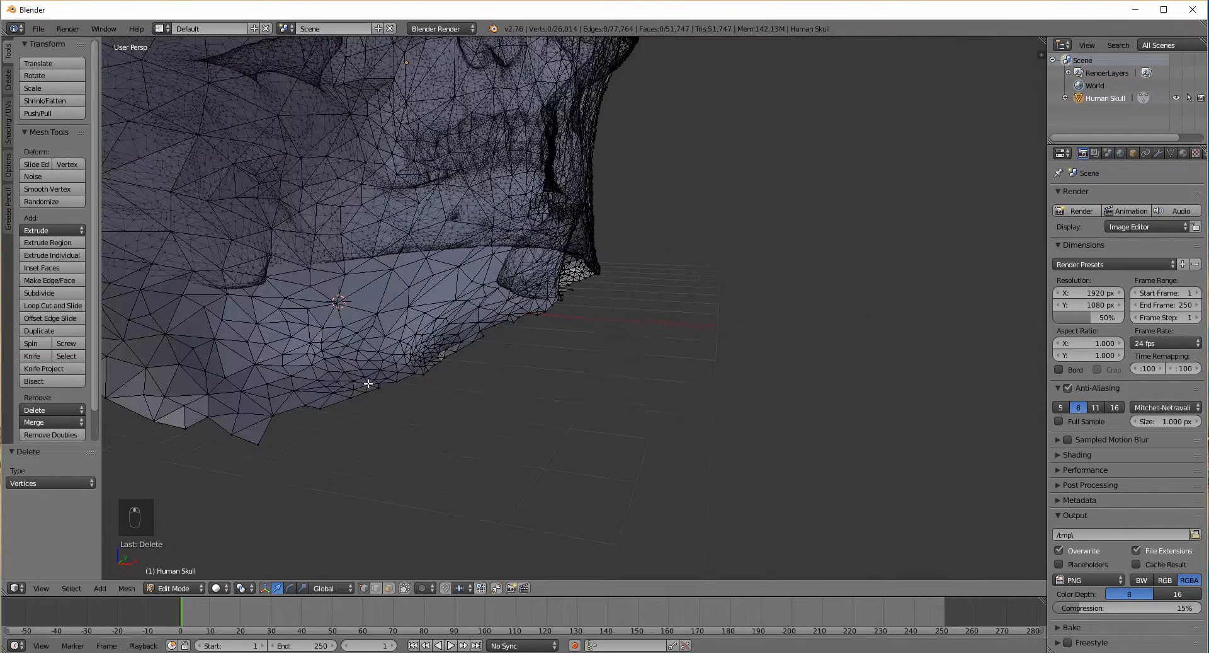
key(c)
mouse_move(319, 421)
mouse_down()
mouse_move(305, 440)
mouse_move(147, 430)
mouse_move(332, 434)
mouse_up()
right_click(403, 434)
key(Delete)
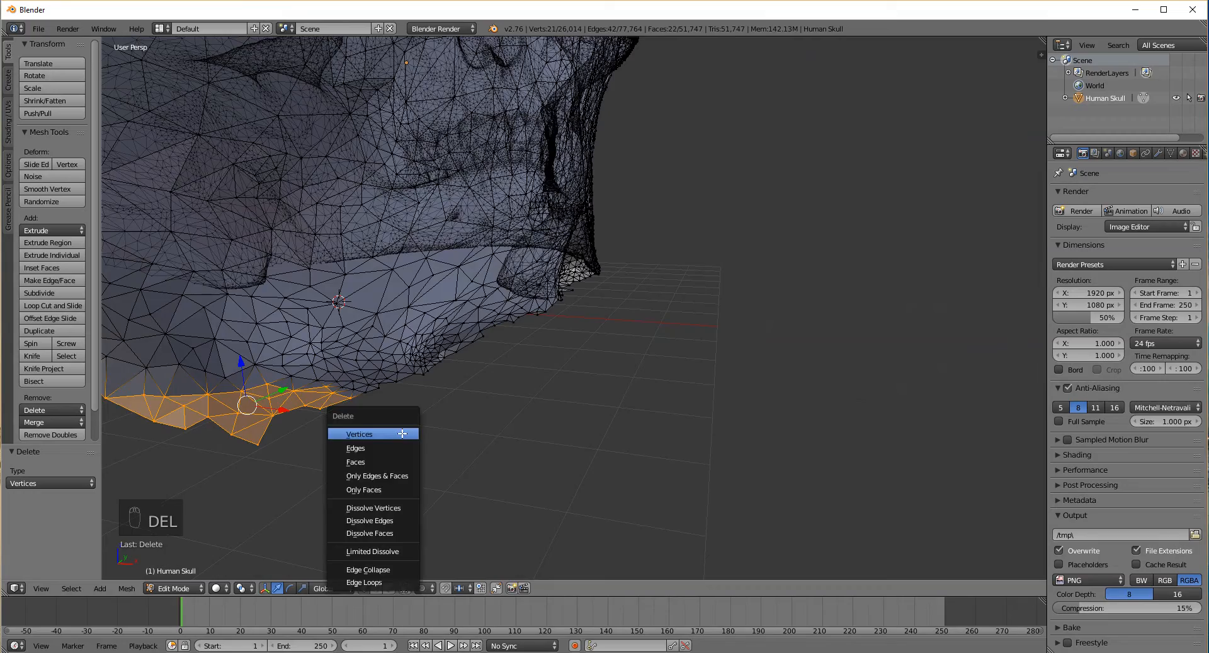
click(403, 433)
Turn Limit Selection to Visible back on so that only vertices facing the view can be selected
middle_drag(402, 432, 592, 432)
scroll(479, 332, down, 4)
scroll(565, 340, up, 4)
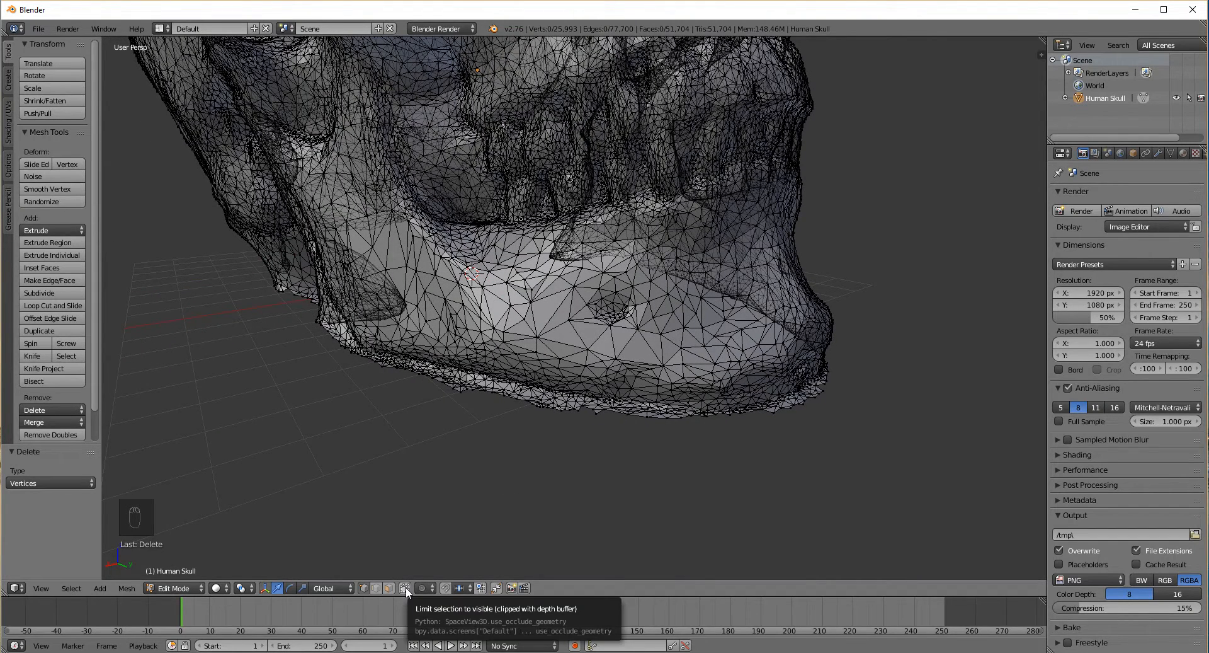
click(406, 588)
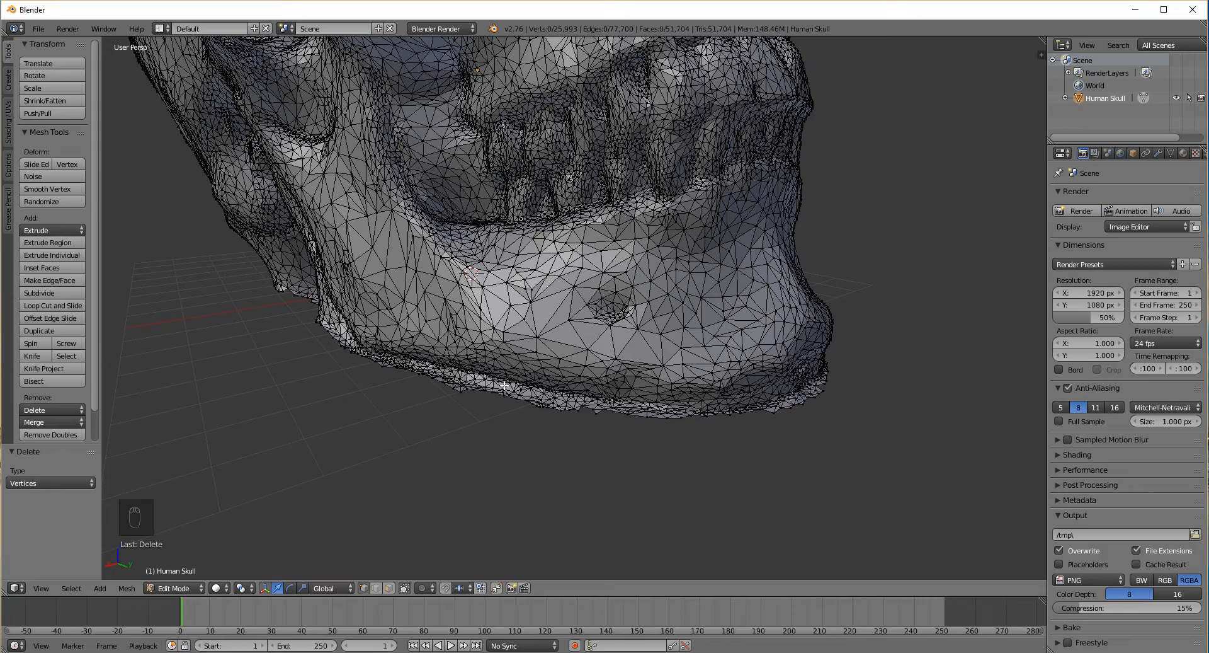
Try box-selecting visible vertices along the jaw's lower edge from different angles, clearing the selection each time
key(b)
drag(622, 444, 476, 298)
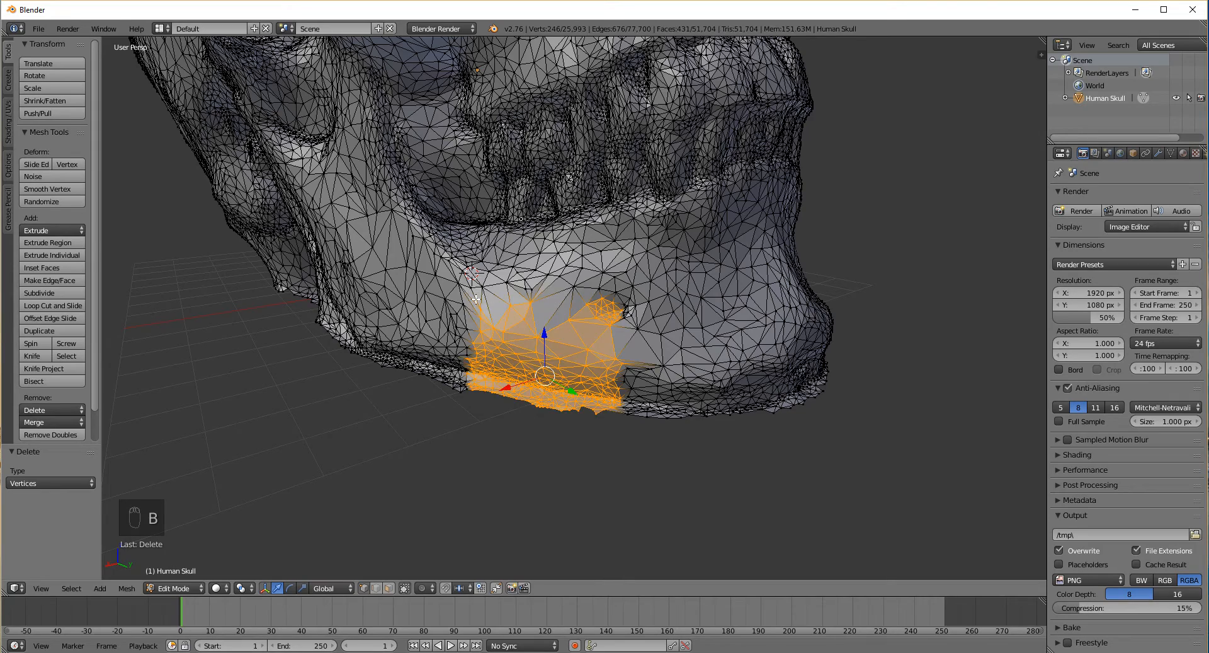
middle_drag(599, 550, 616, 528)
key(b)
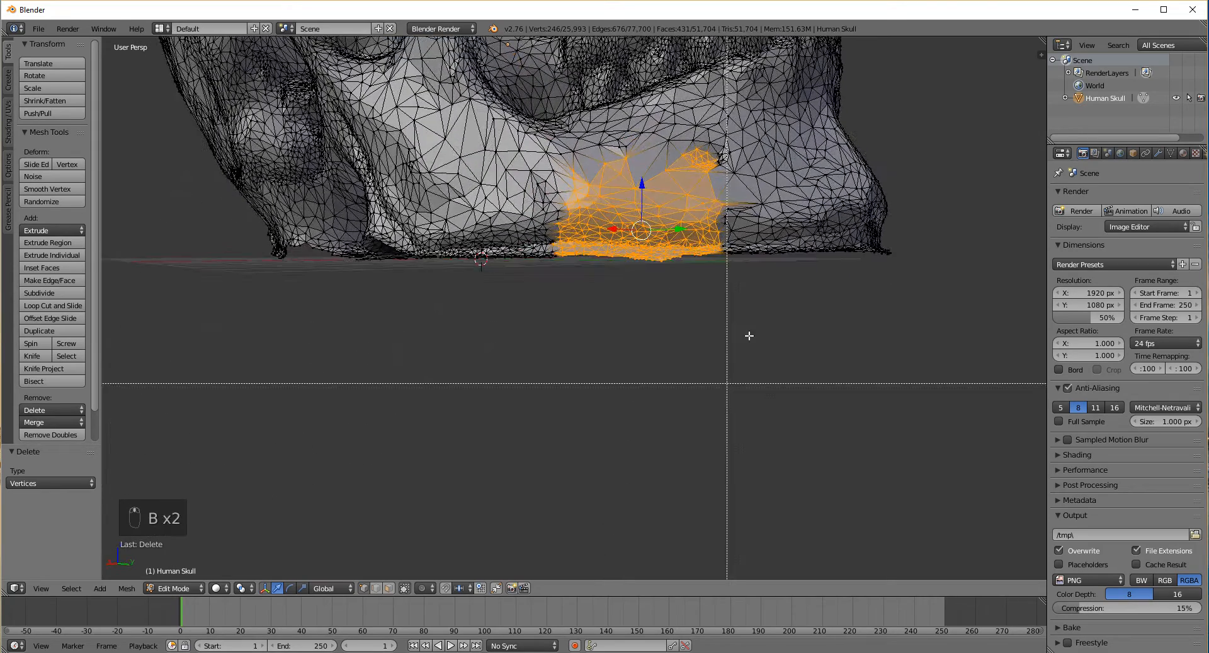
drag(799, 315, 607, 255)
middle_drag(786, 324, 767, 250)
middle_drag(709, 197, 687, 235)
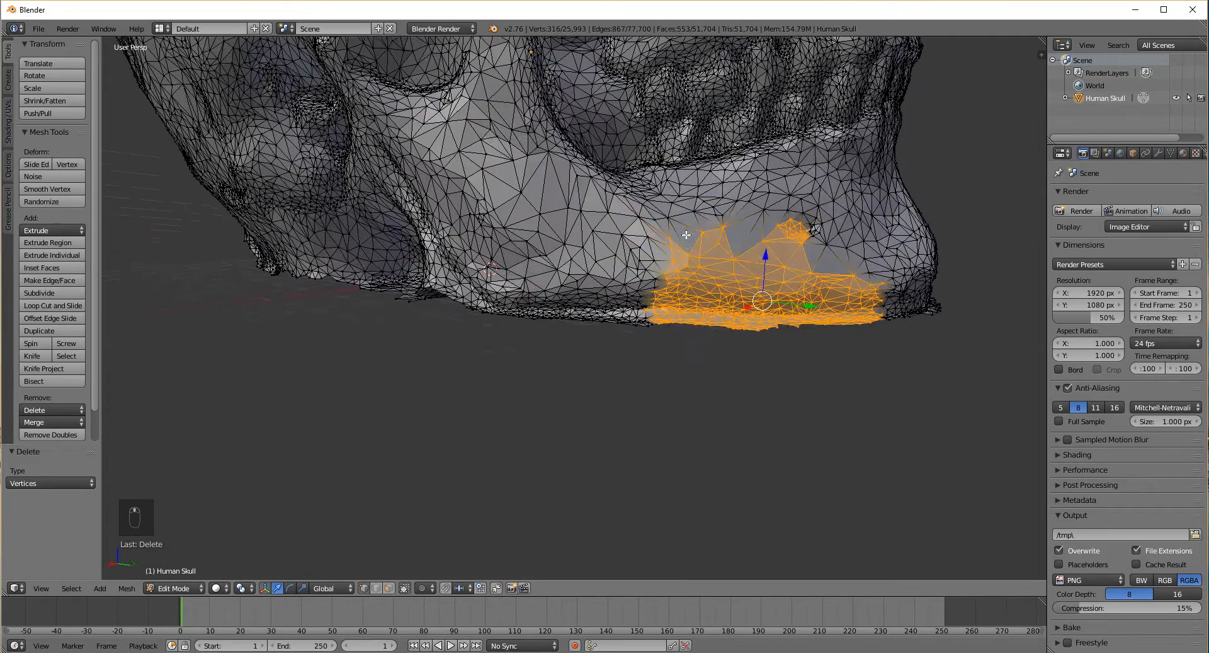
key(a)
key(b)
drag(829, 361, 671, 272)
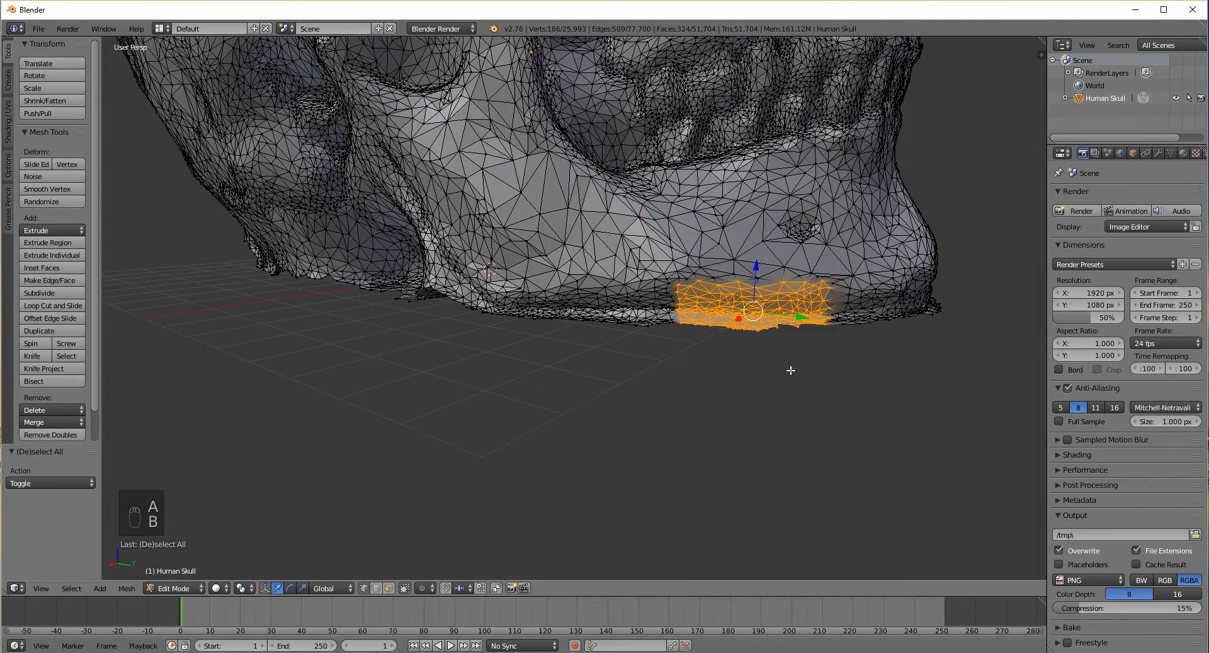
middle_drag(791, 370, 786, 363)
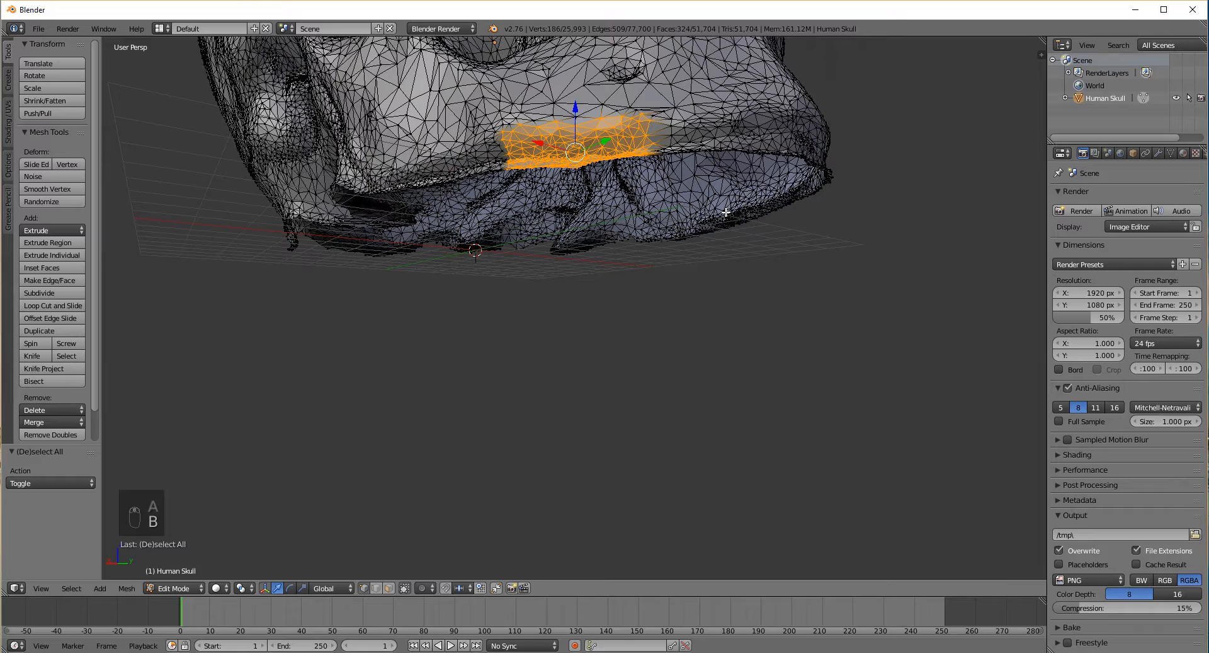
key(a)
Examine the cleaned skull mesh from several sides and inspect its ragged bottom edge up close
middle_drag(670, 248, 536, 277)
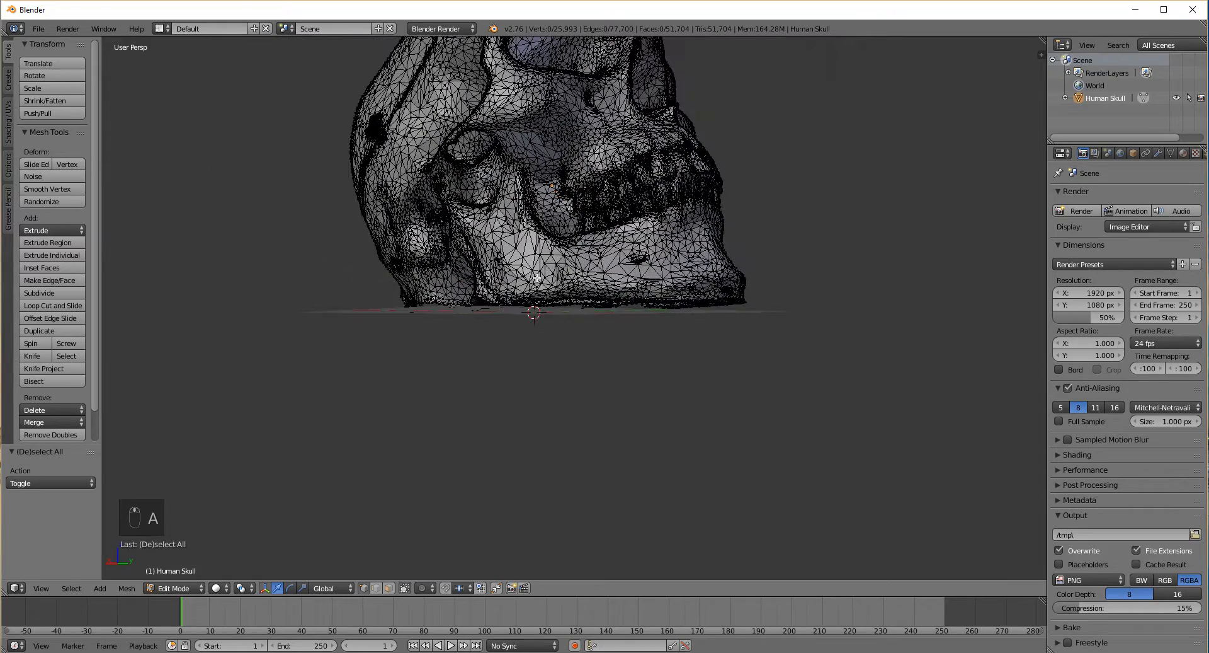
middle_drag(624, 225, 551, 275)
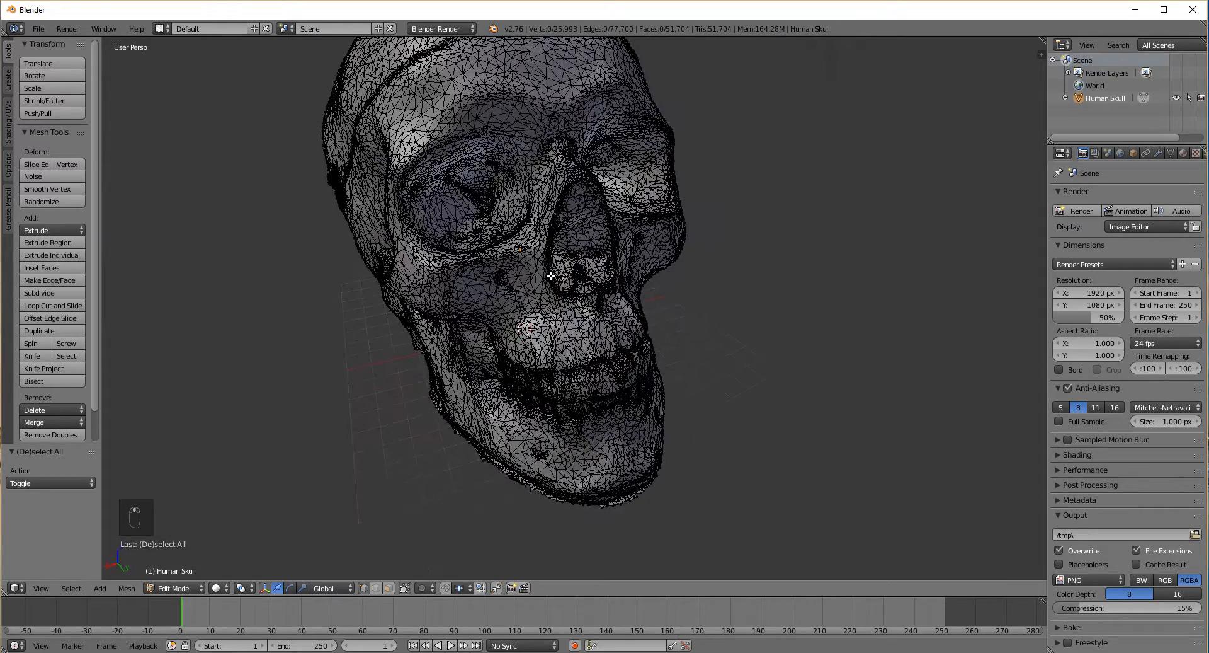
middle_drag(526, 164, 575, 206)
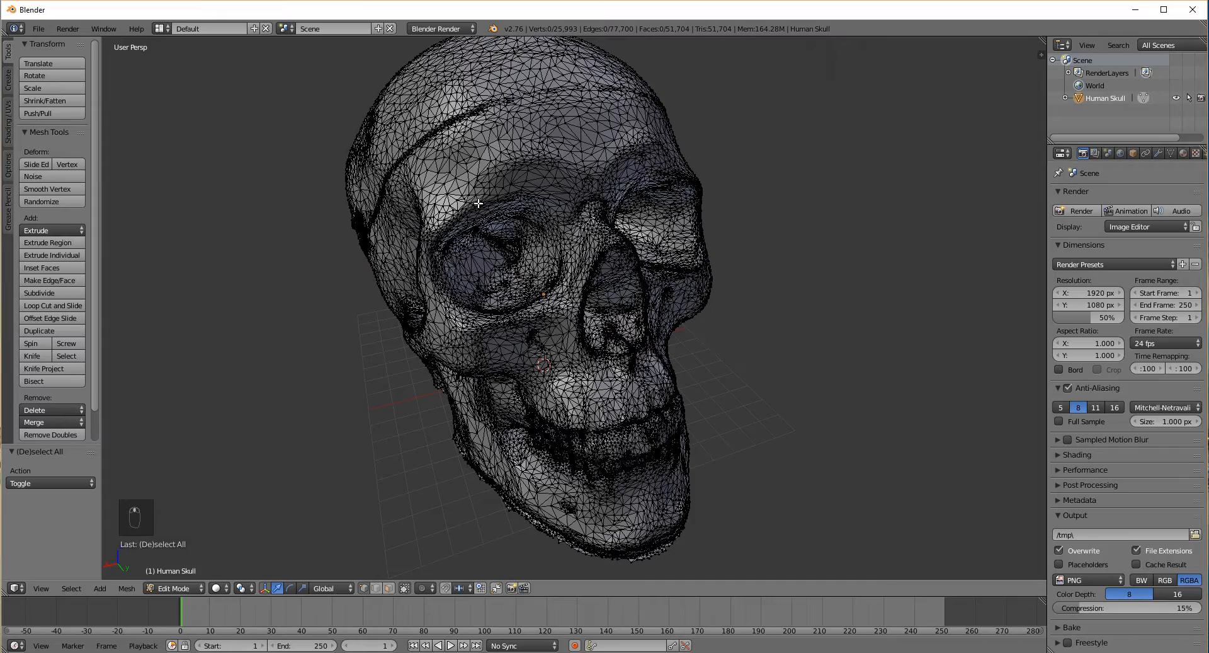
middle_drag(487, 228, 499, 180)
scroll(620, 403, up, 4)
shift+middle_drag(639, 416, 591, 365)
scroll(567, 369, up, 4)
shift+middle_drag(669, 428, 543, 370)
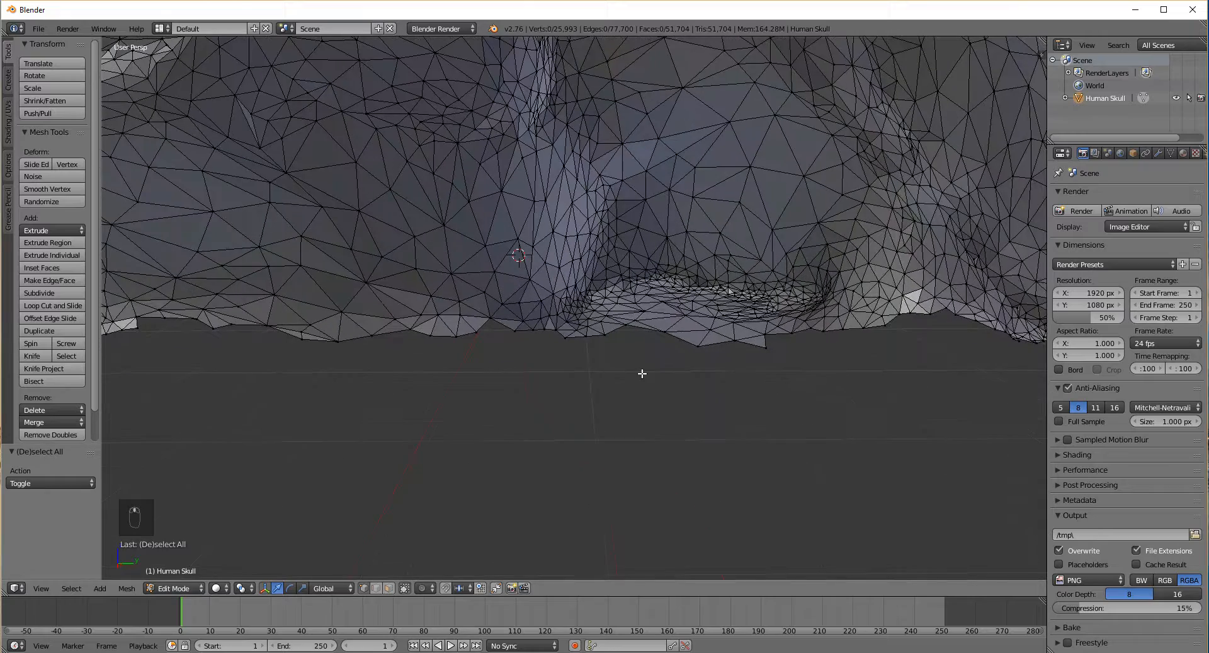
Select the two edges bordering a V-shaped notch in the skull's bottom rim and fill it with a face
scroll(701, 264, down, 4)
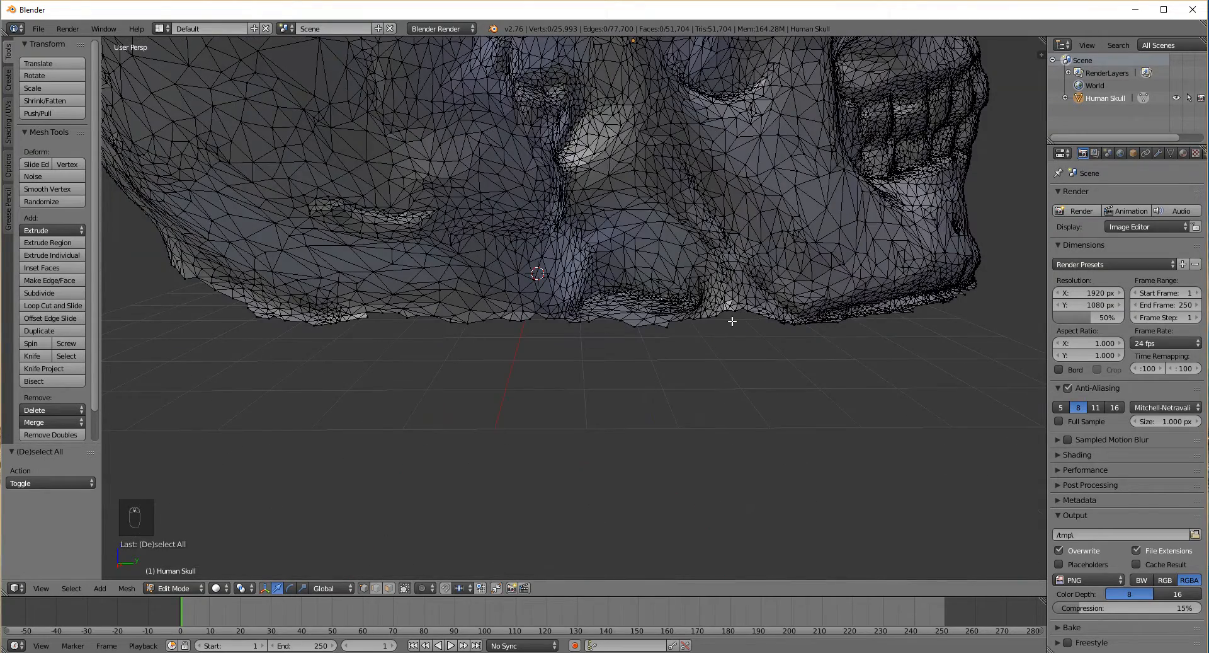
scroll(733, 320, up, 5)
shift+middle_drag(736, 334, 637, 330)
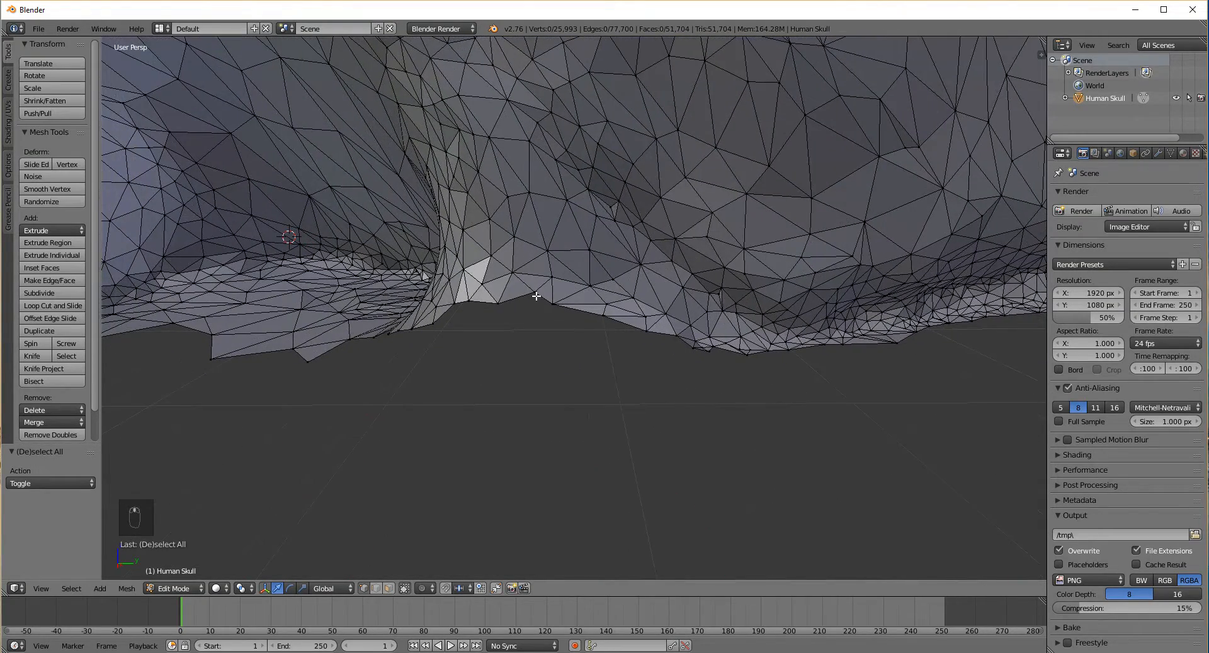
scroll(541, 301, up, 3)
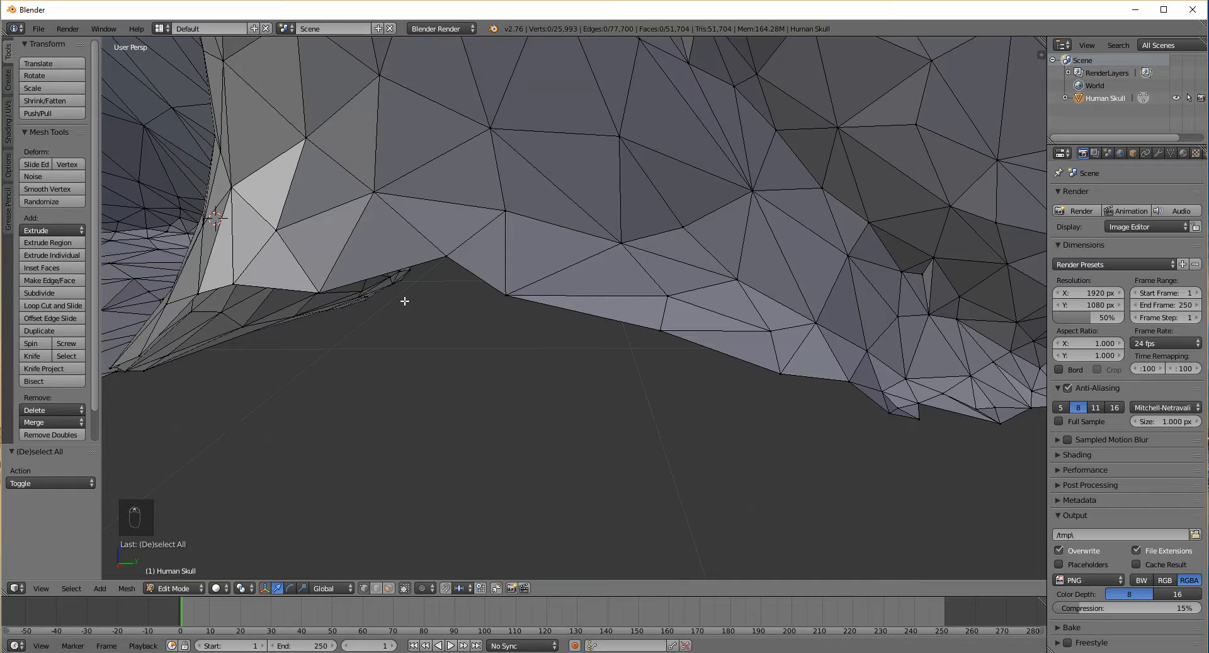
shift+middle_drag(405, 301, 519, 355)
middle_drag(741, 420, 722, 413)
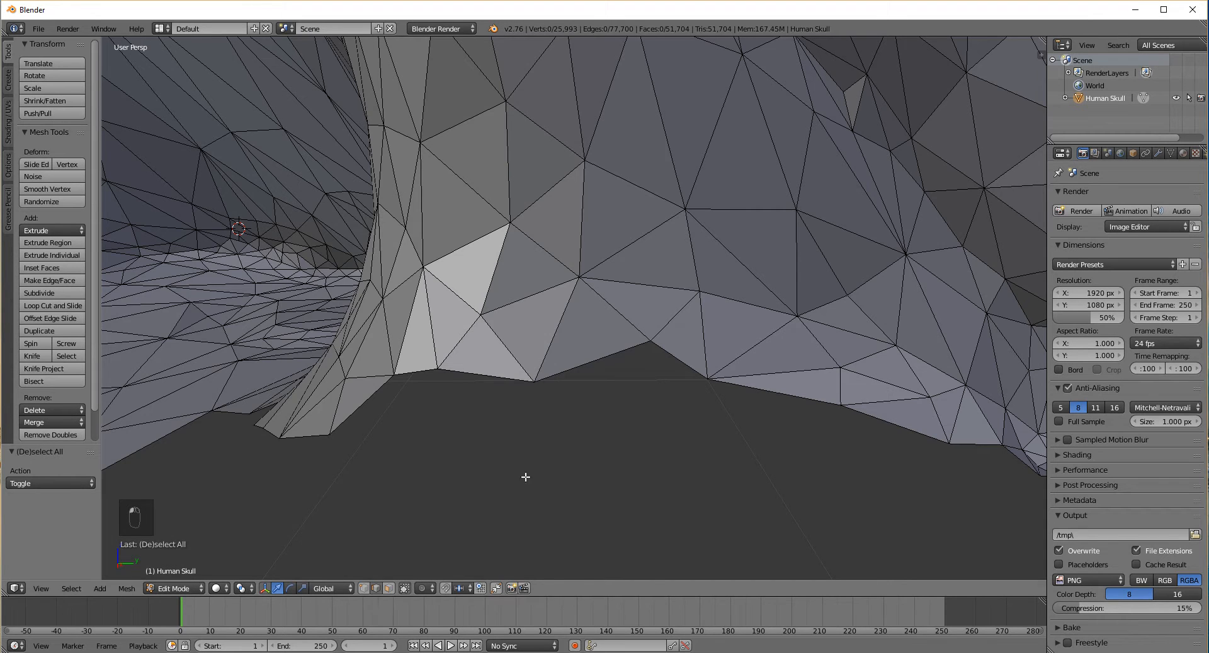
right_click(594, 359)
shift+right_click(680, 363)
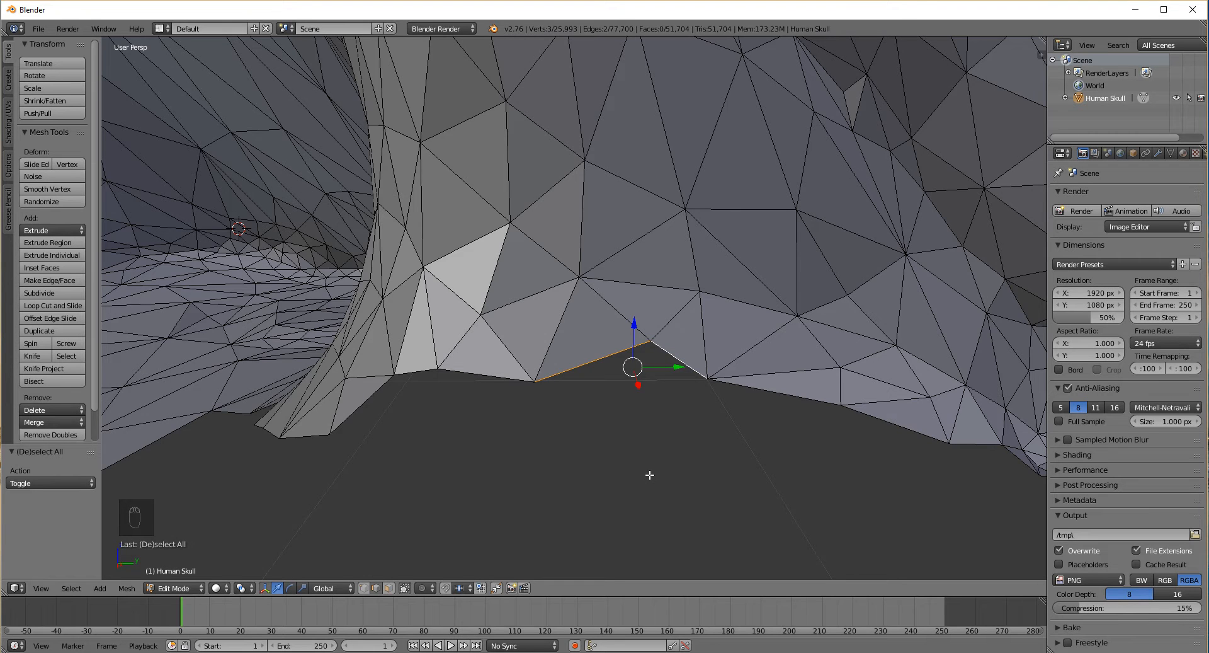
key(f)
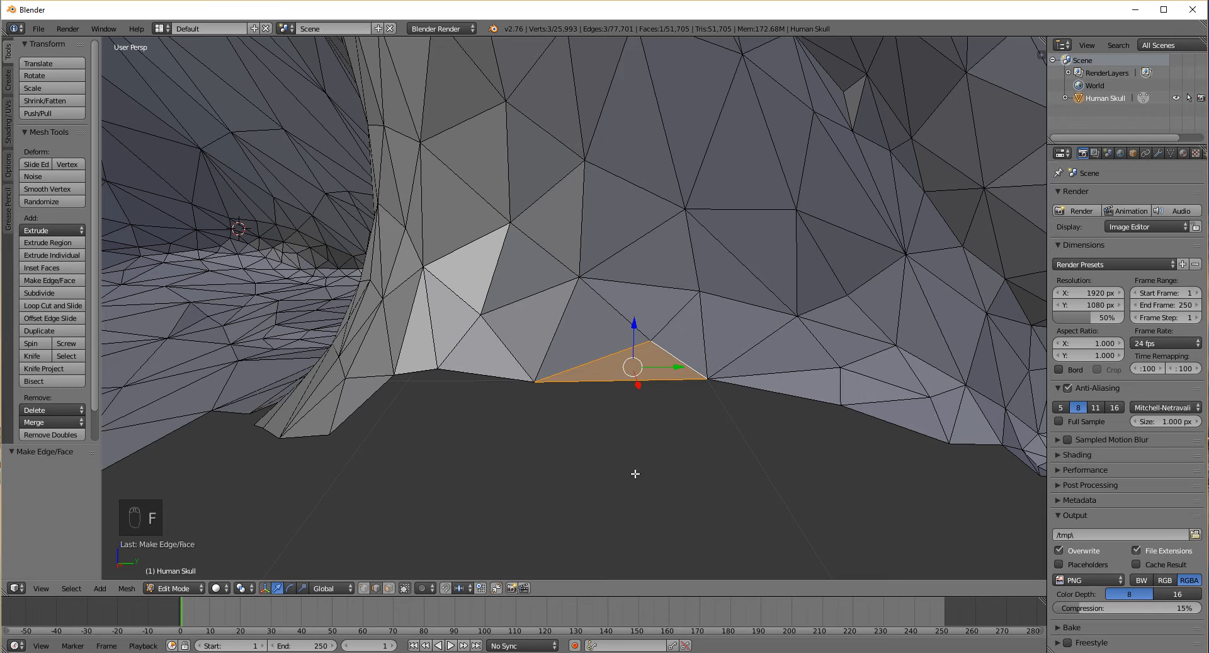
Fill the neighbouring notch beside the bright triangles on the bottom rim with a face between its two border edges
middle_drag(424, 431, 665, 420)
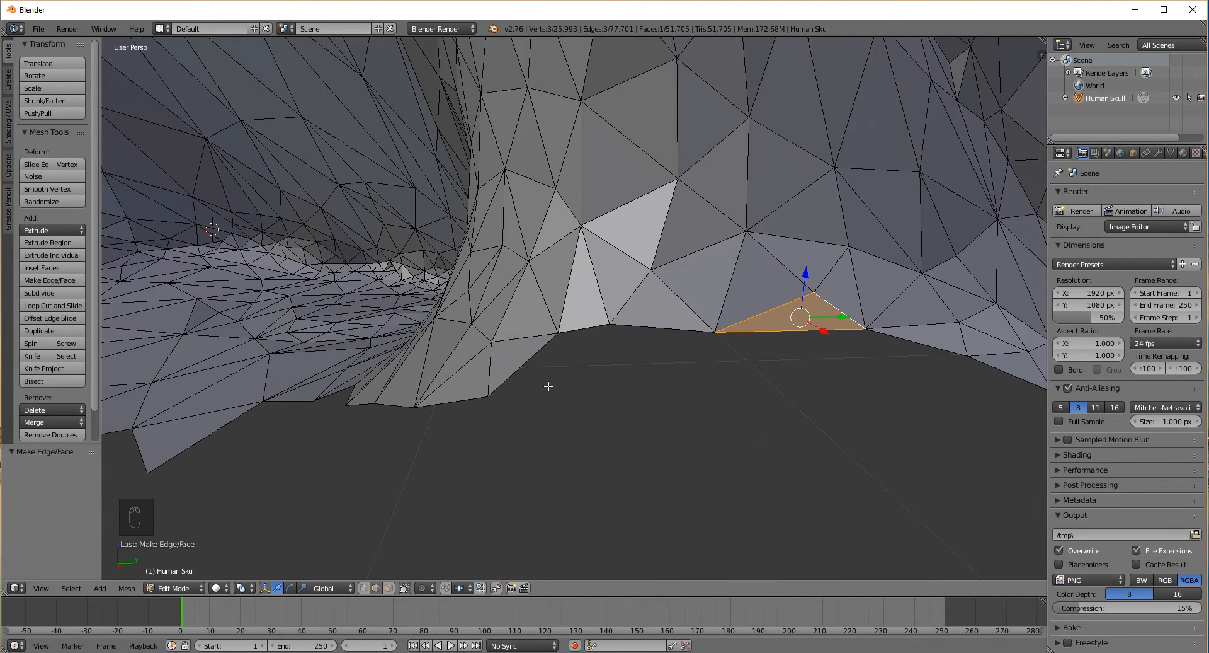
right_click(518, 368)
shift+right_click(587, 328)
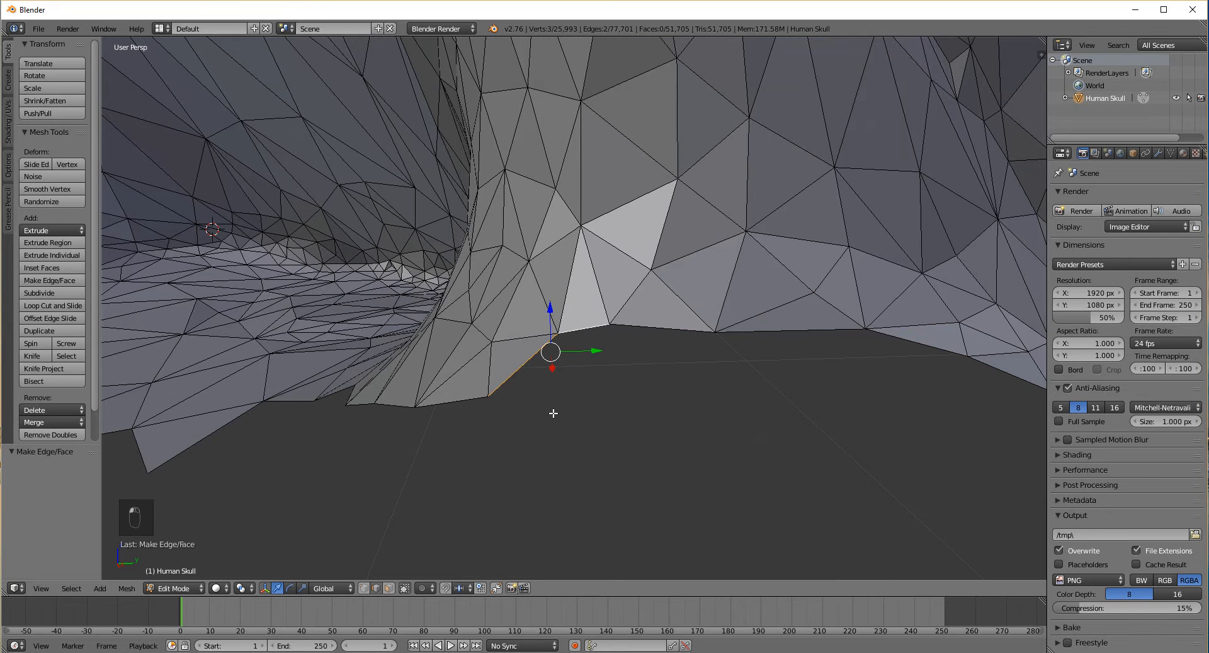
key(f)
Bridge the small dip in the rim below the recessed hollow with a face between its two border edges
middle_drag(509, 438, 513, 438)
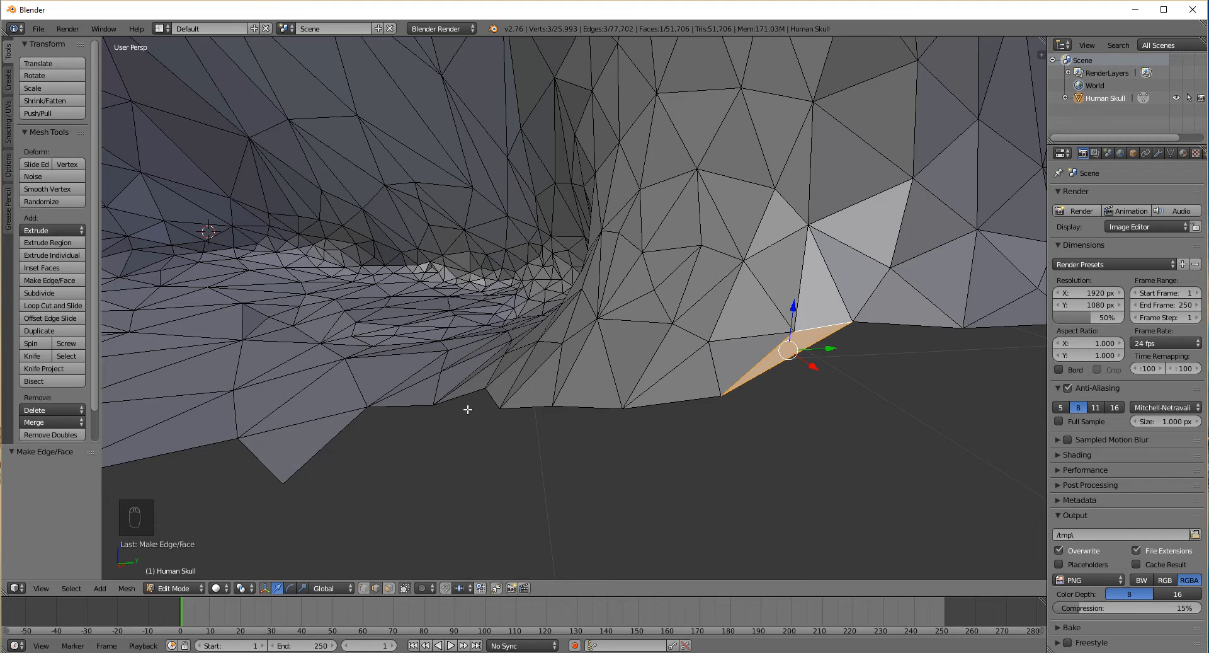
middle_drag(467, 410, 604, 408)
right_click(622, 378)
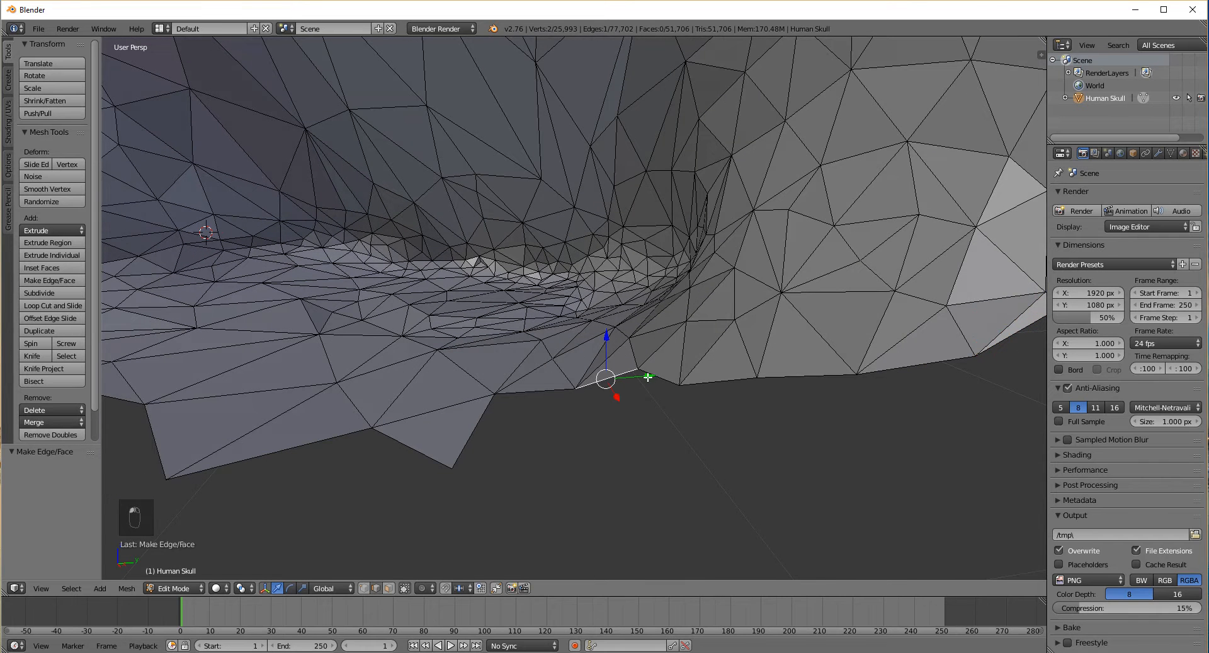
click(659, 378)
shift+right_click(671, 381)
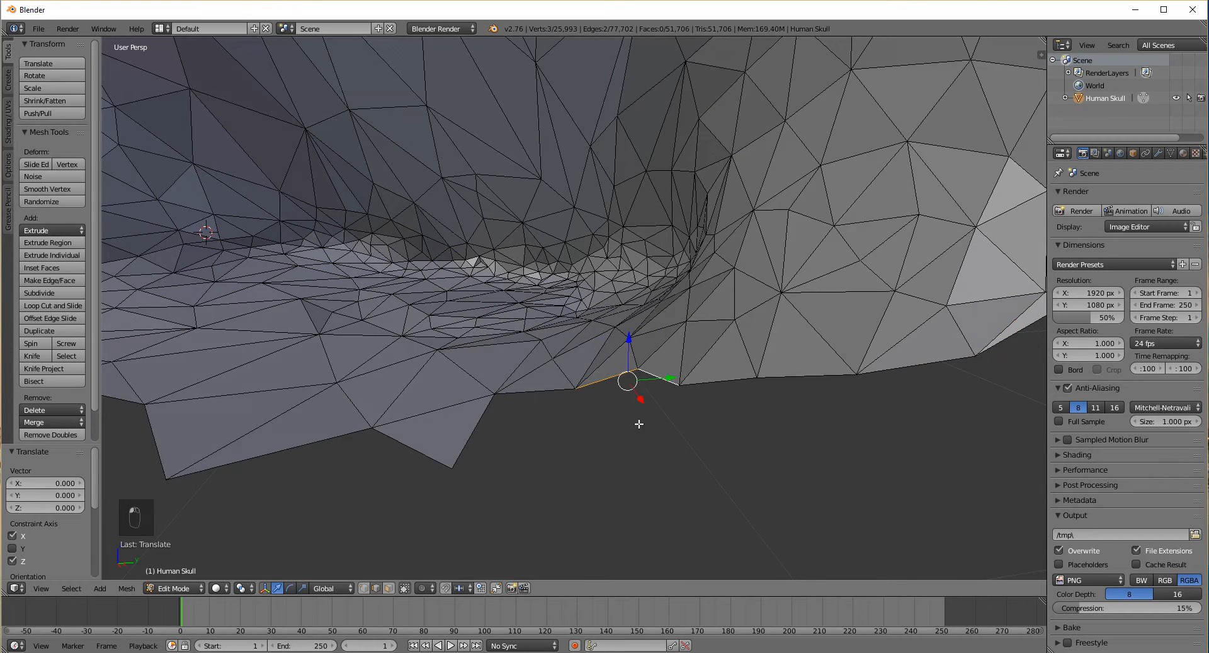
key(f)
right_click(536, 391)
shift+right_click(468, 439)
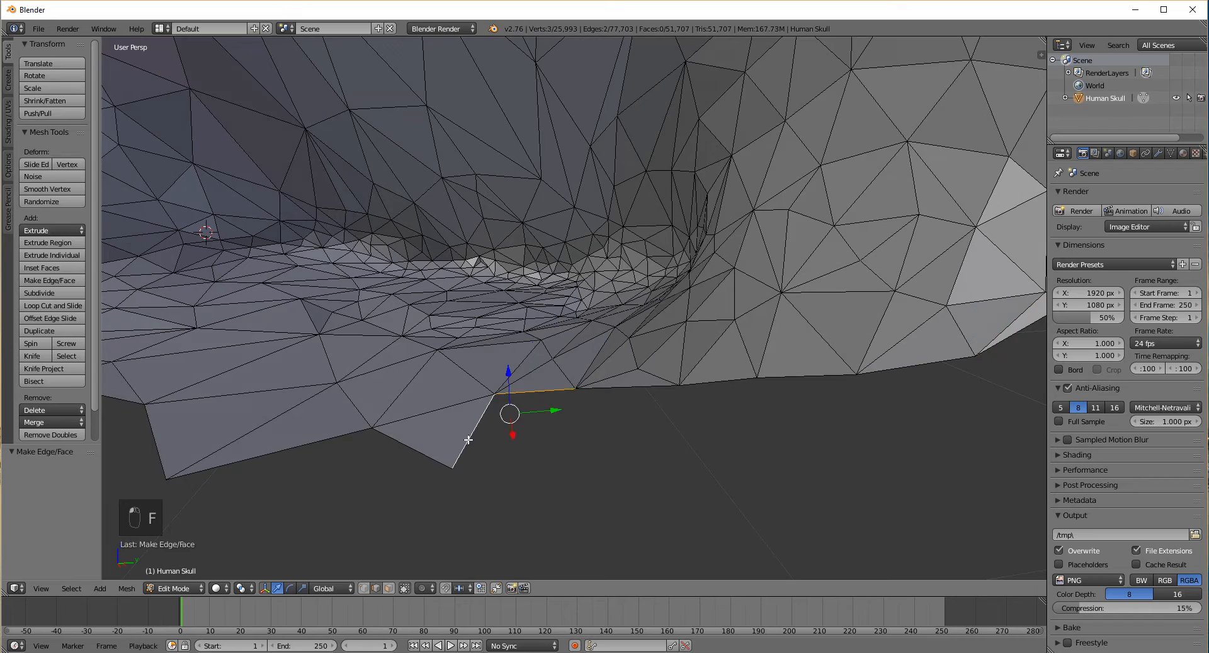
shift+right_click(611, 388)
scroll(595, 455, up, 3)
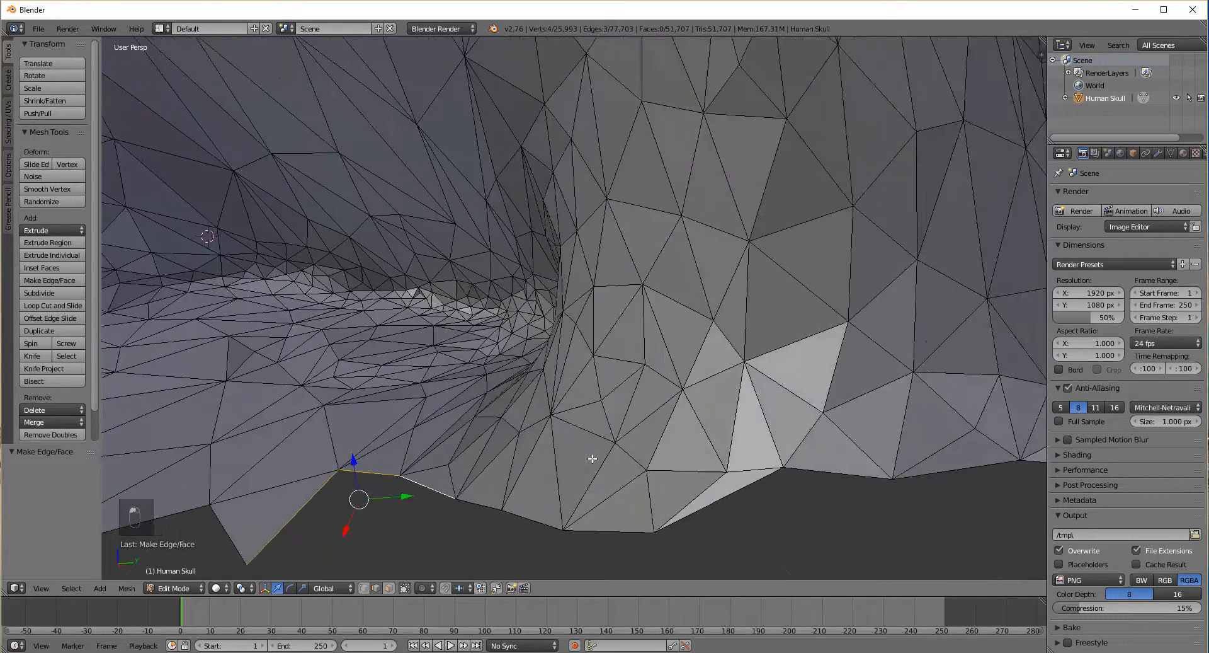
middle_drag(597, 457, 597, 454)
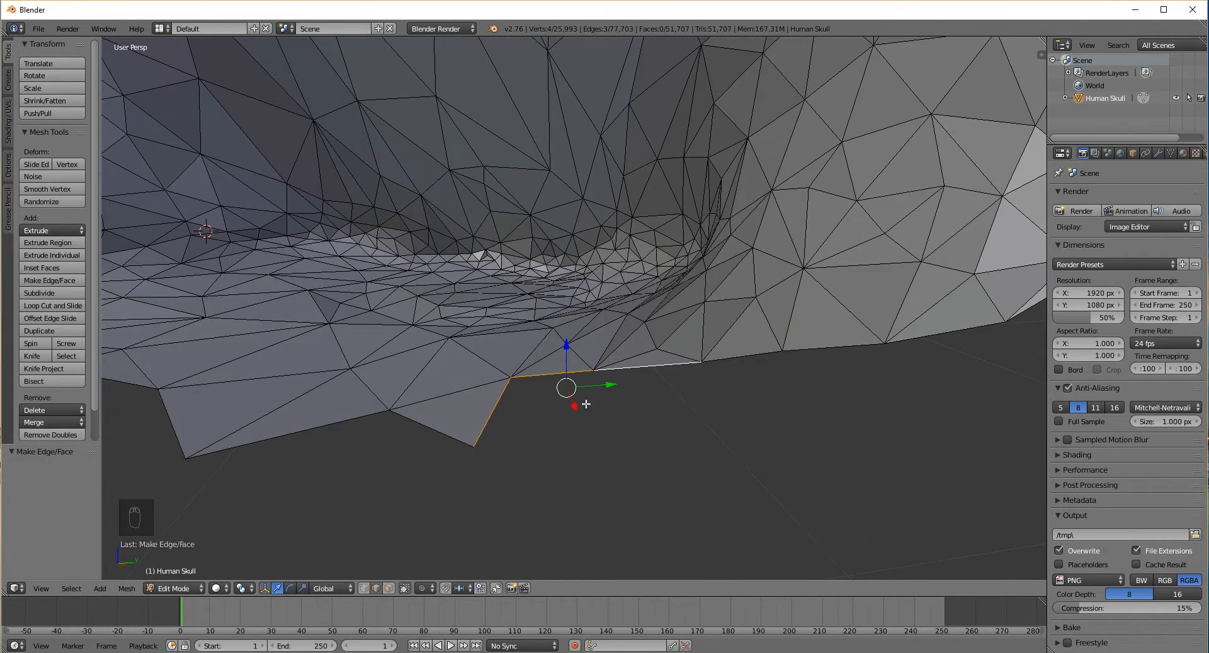
right_click(545, 375)
Select three consecutive rim edges beside the pointed flap on the skull's bottom edge and fill them with a face
middle_drag(545, 376, 493, 339)
scroll(488, 384, up, 1)
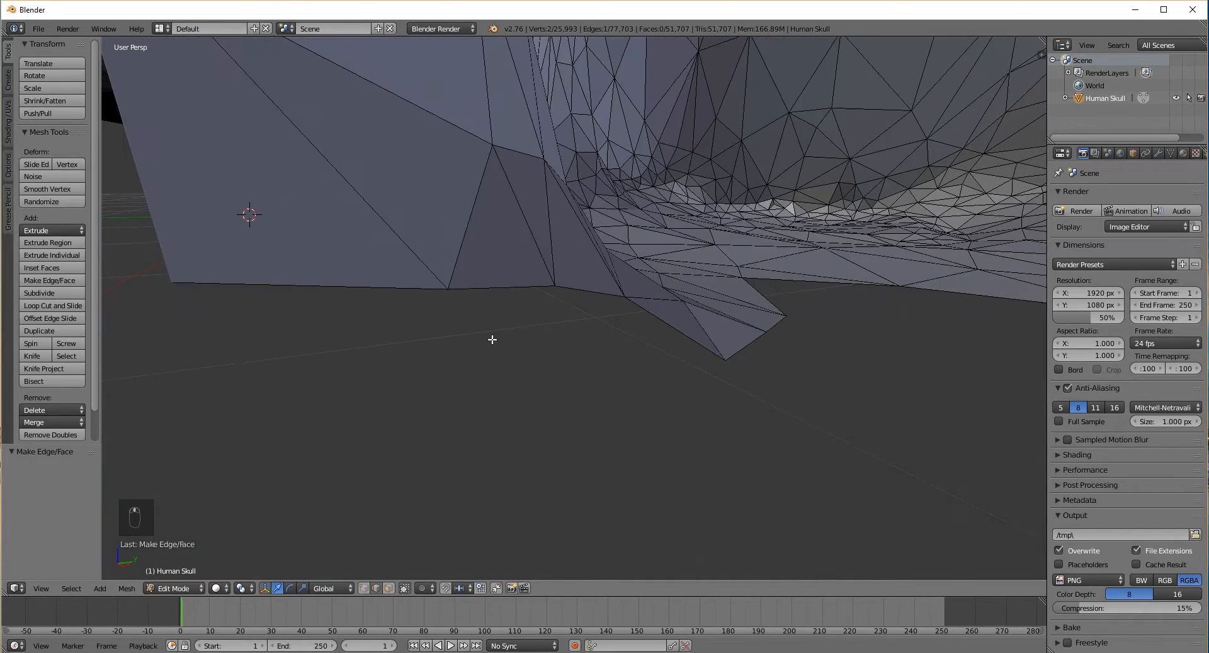
right_click(524, 289)
shift+right_click(588, 294)
shift+right_click(661, 320)
middle_drag(675, 384, 671, 386)
middle_drag(480, 380, 503, 392)
key(f)
Move the new four-sided face's outer rim vertex, the one farthest from the flap, up along Z by 0.023
scroll(777, 188, up, 2)
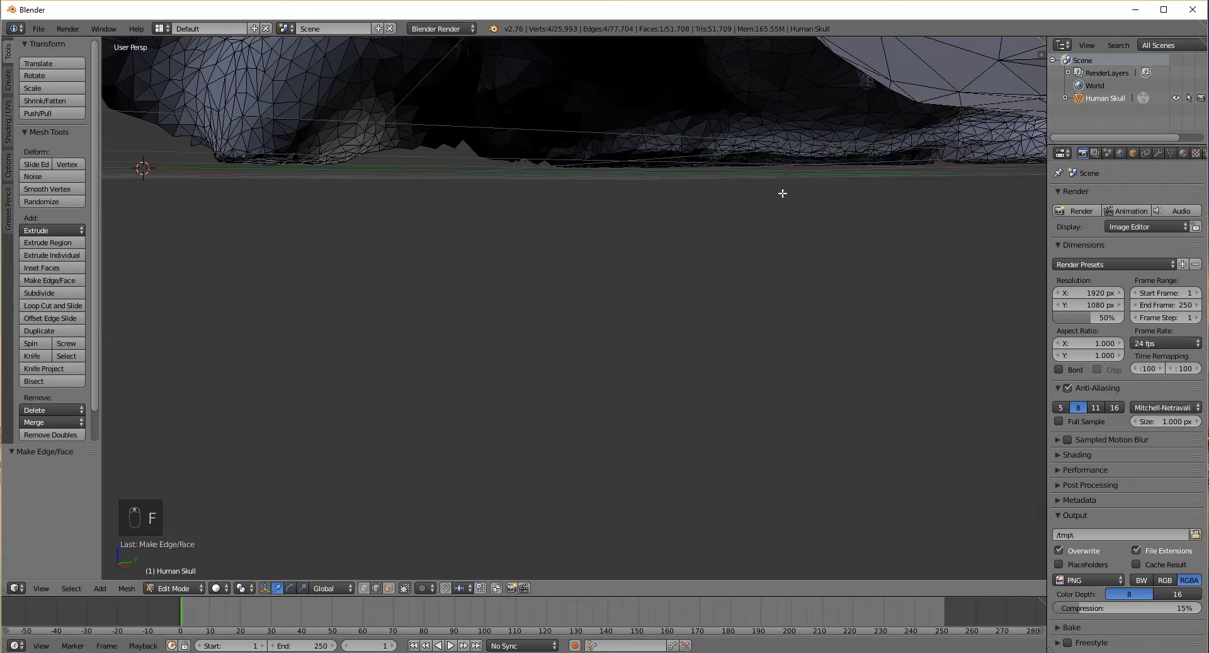
middle_drag(783, 194, 770, 200)
scroll(722, 270, down, 4)
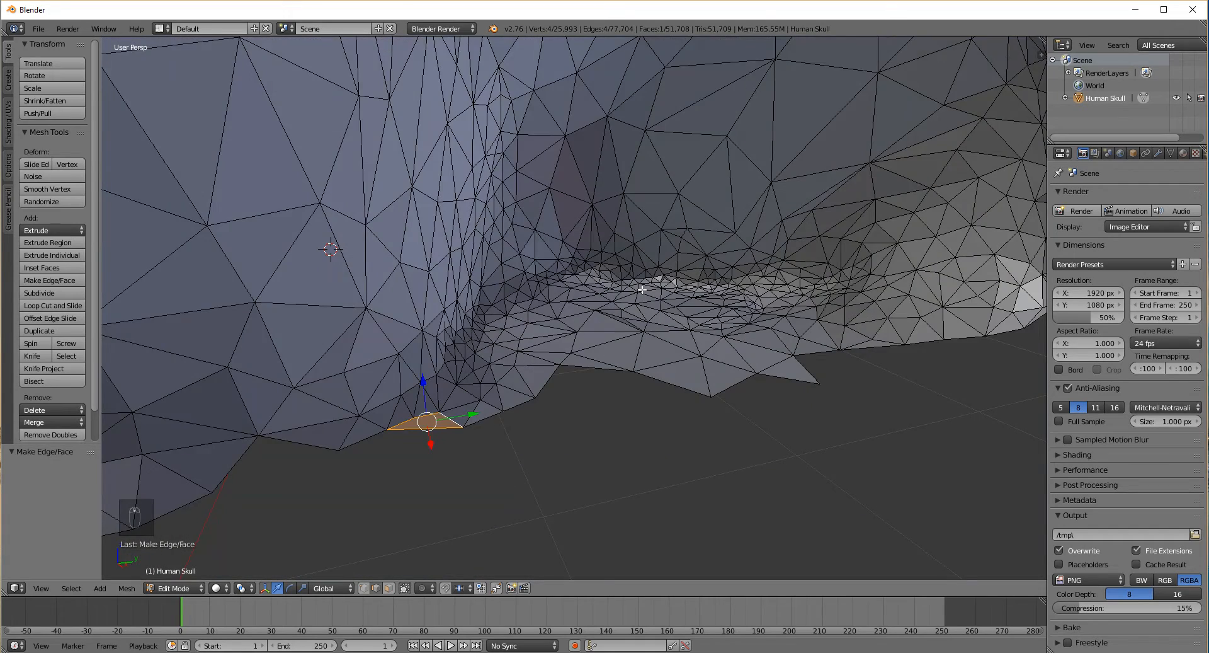
key(KP_Decimal)
middle_drag(580, 320, 518, 329)
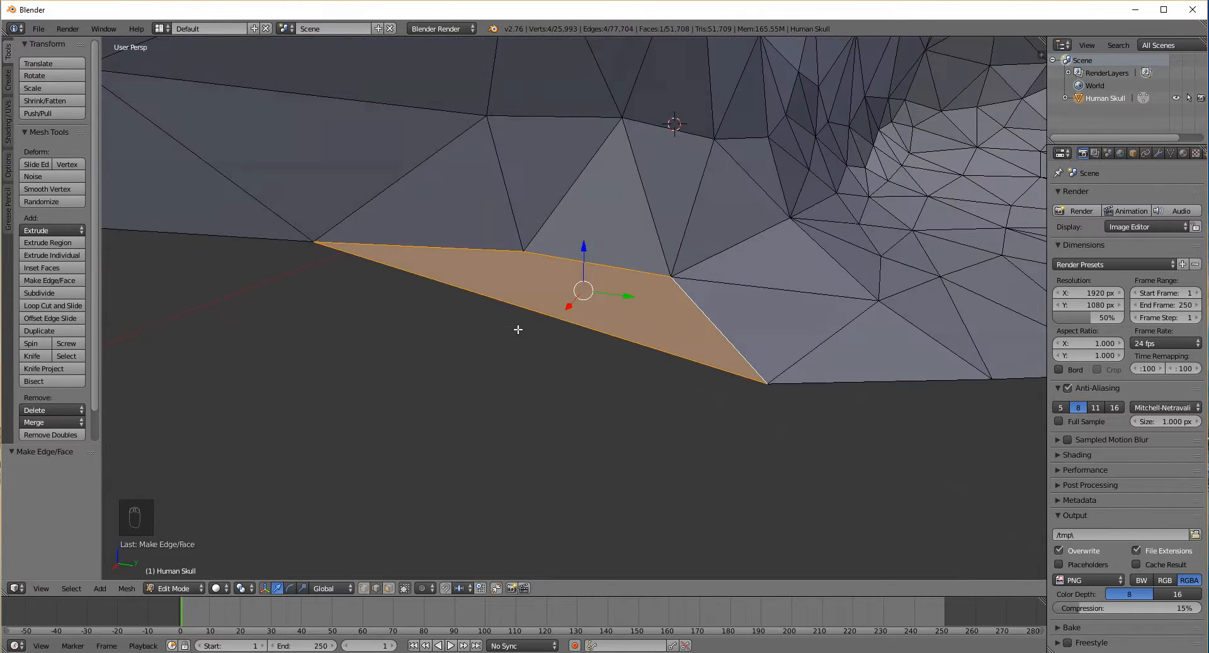
key(Escape)
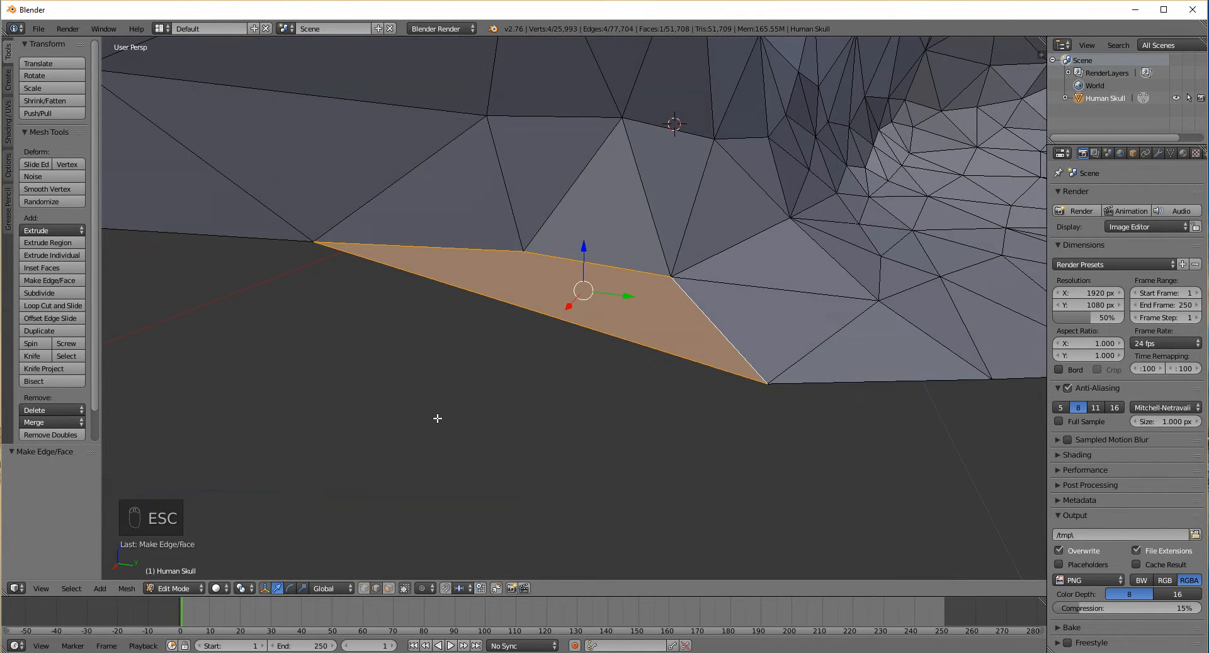
key(a)
right_click(314, 241)
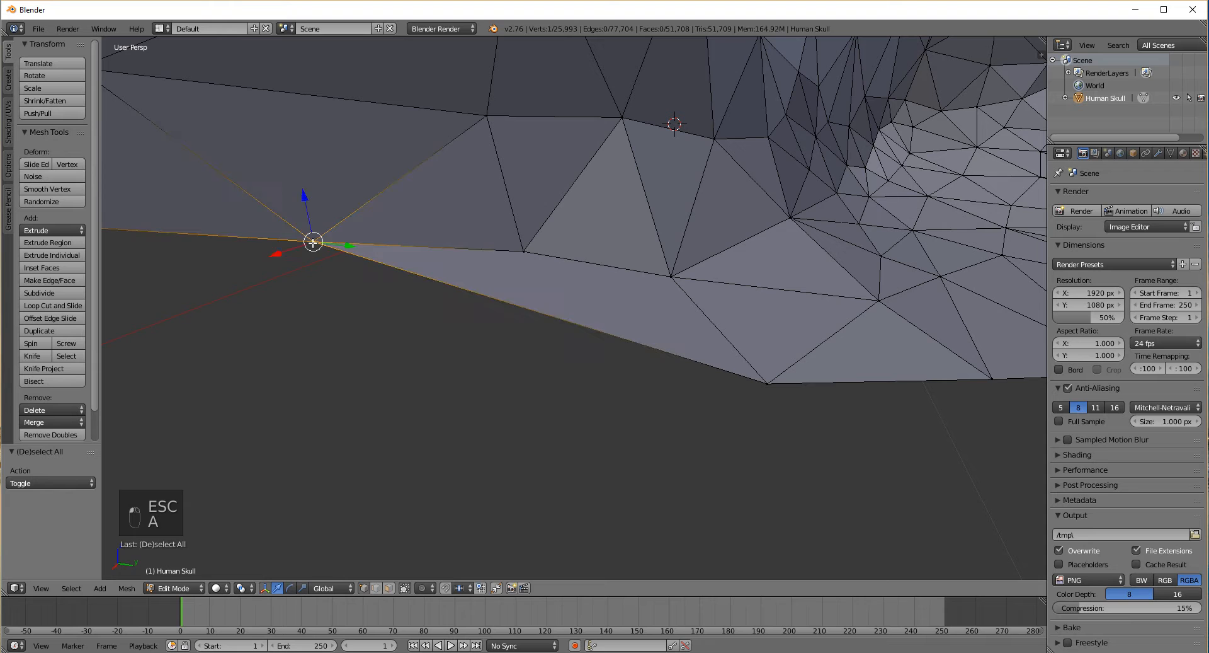
key(g)
key(z)
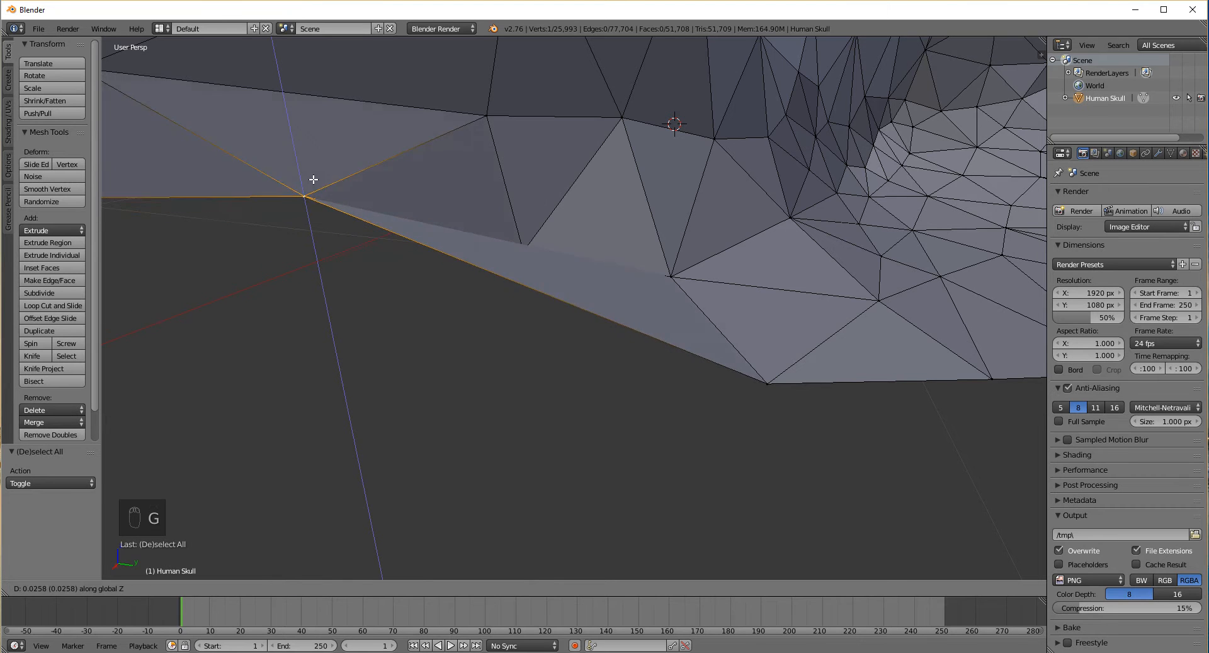
click(316, 191)
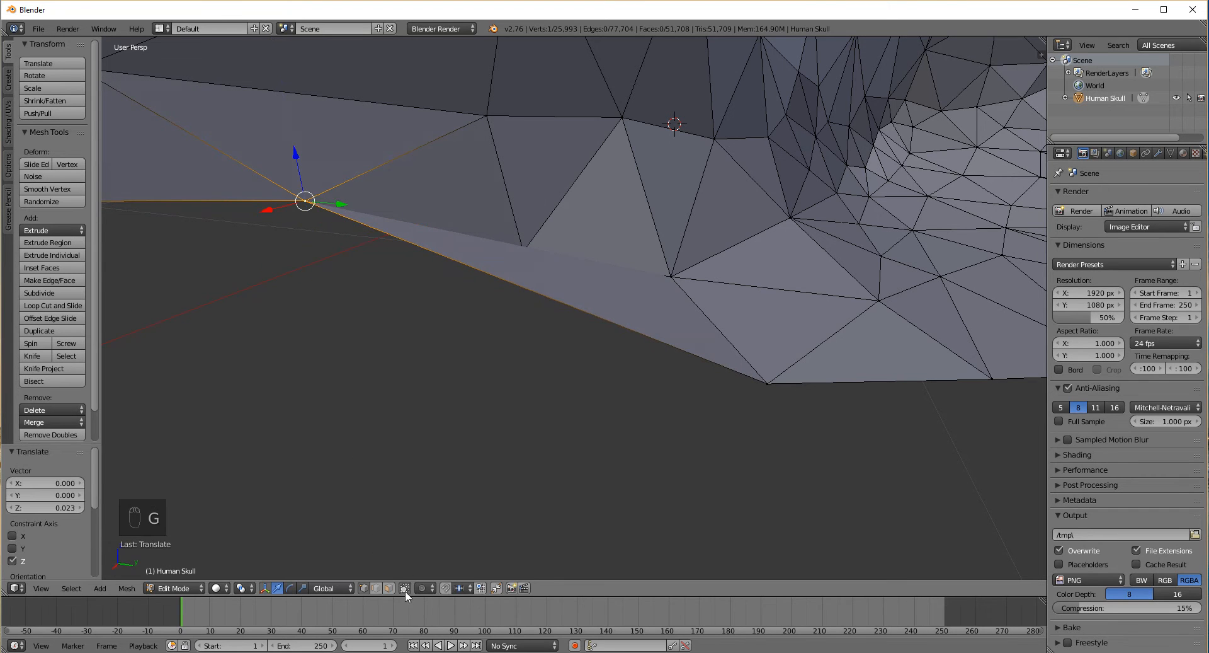
Switch to face selection and delete the new four-sided rim face, using the Faces option
click(389, 588)
click(615, 329)
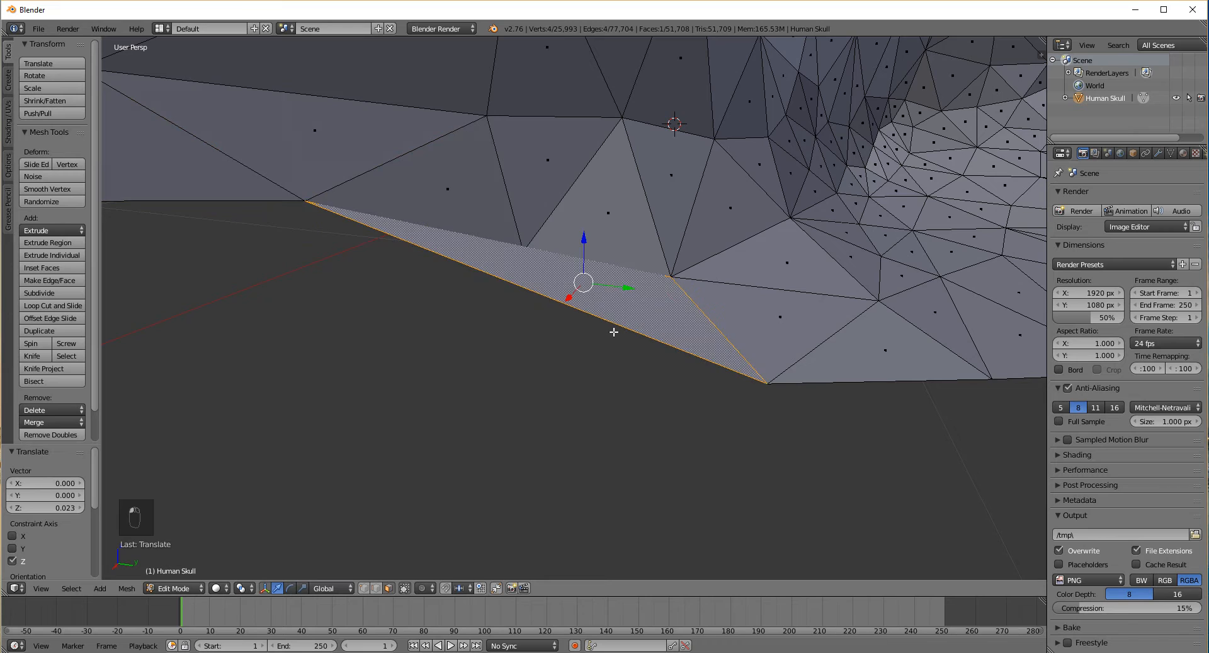
mouse_move(616, 329)
middle_down()
mouse_move(594, 415)
mouse_move(598, 340)
middle_up()
key(Delete)
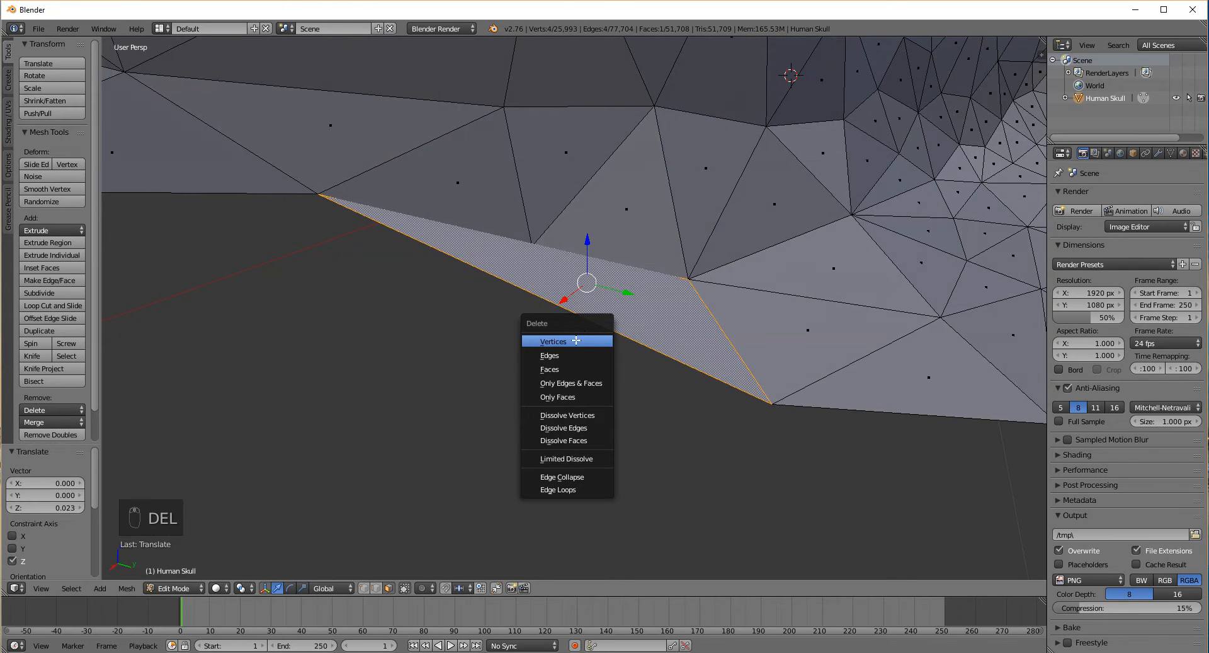
click(561, 372)
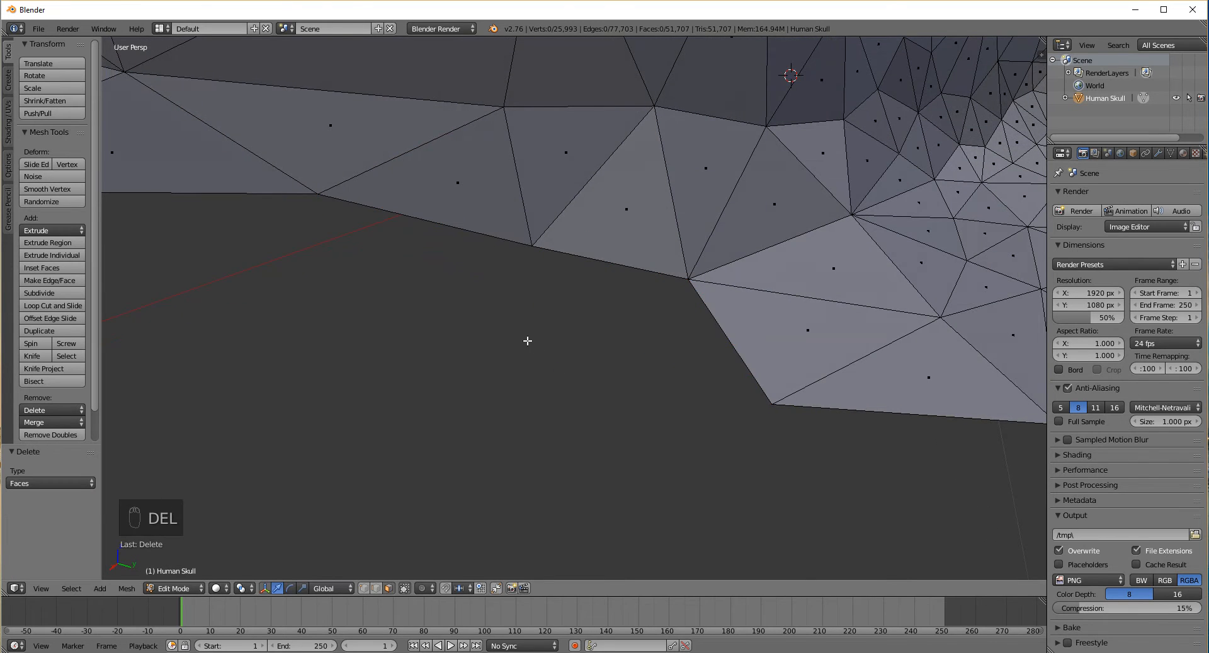
Move the same rim vertex along Y by 0.055, towards the pointed flap
mouse_move(528, 340)
middle_down()
mouse_move(634, 310)
mouse_move(516, 348)
middle_up()
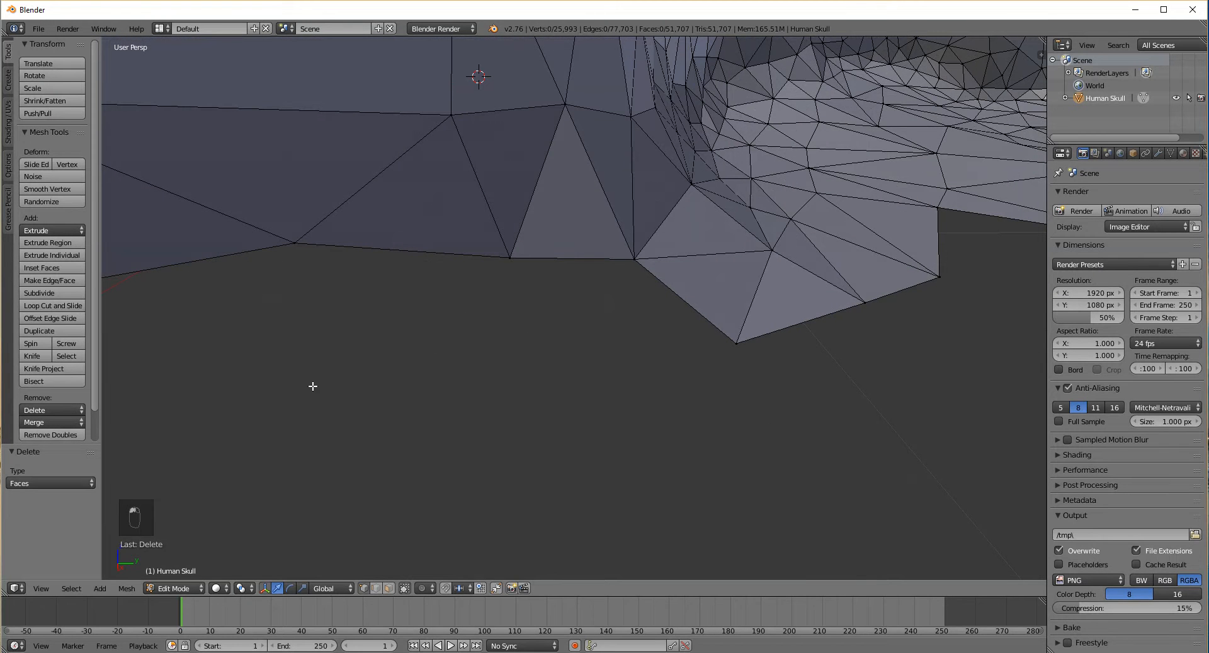
right_click(289, 244)
key(g)
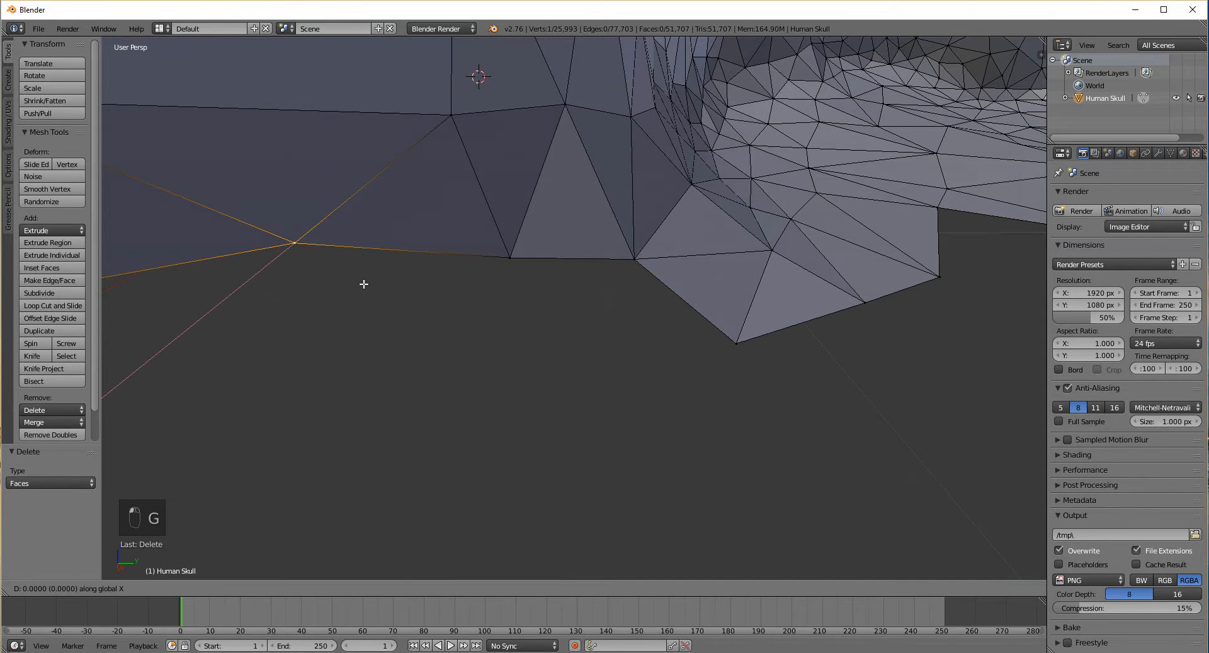
key(y)
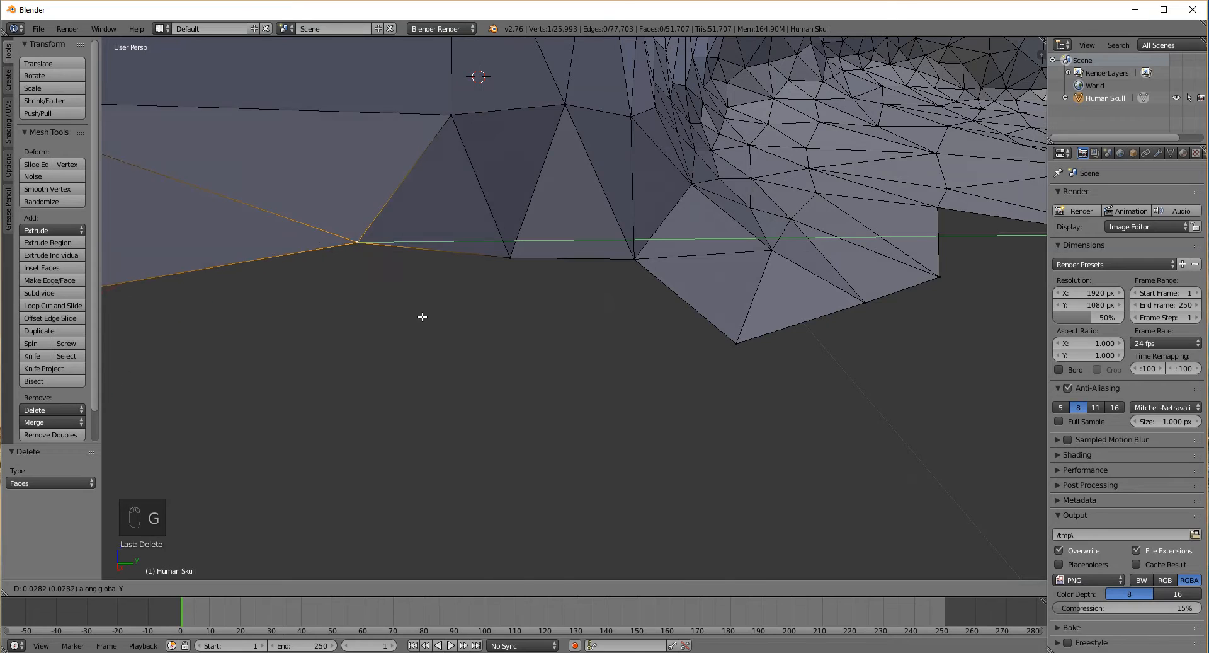
click(531, 269)
Select the three rim edges between the moved vertex and the flap's tip, fill them with a face and check it from several angles
middle_drag(531, 269, 559, 252)
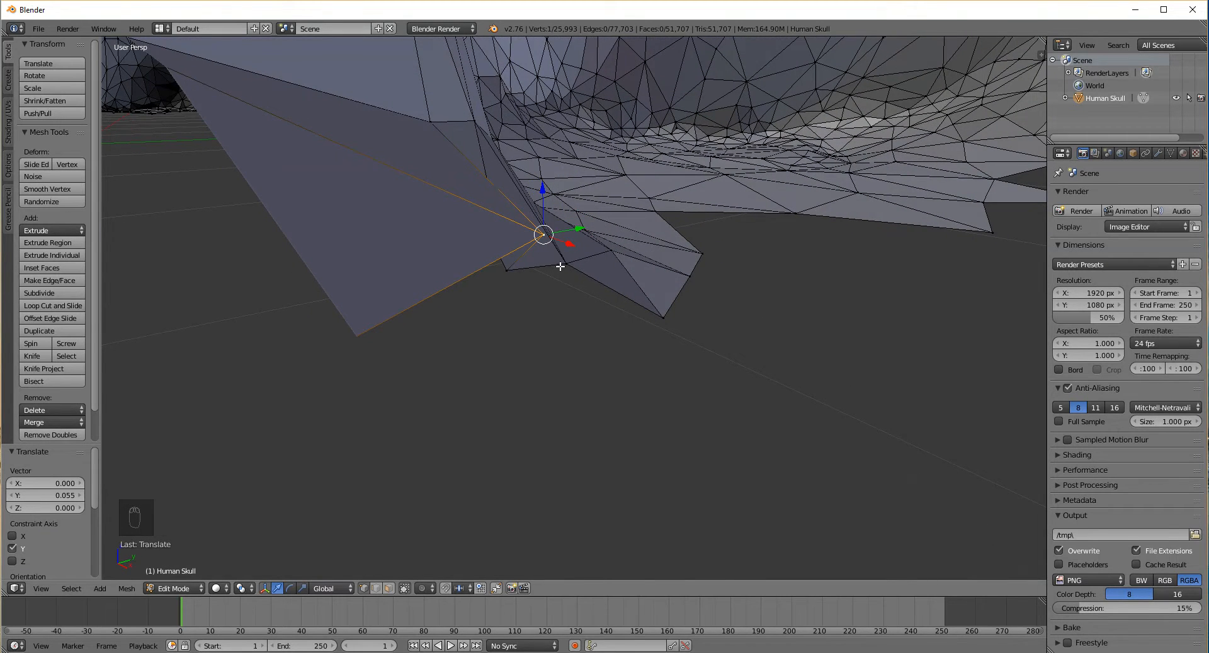
middle_drag(595, 297, 475, 424)
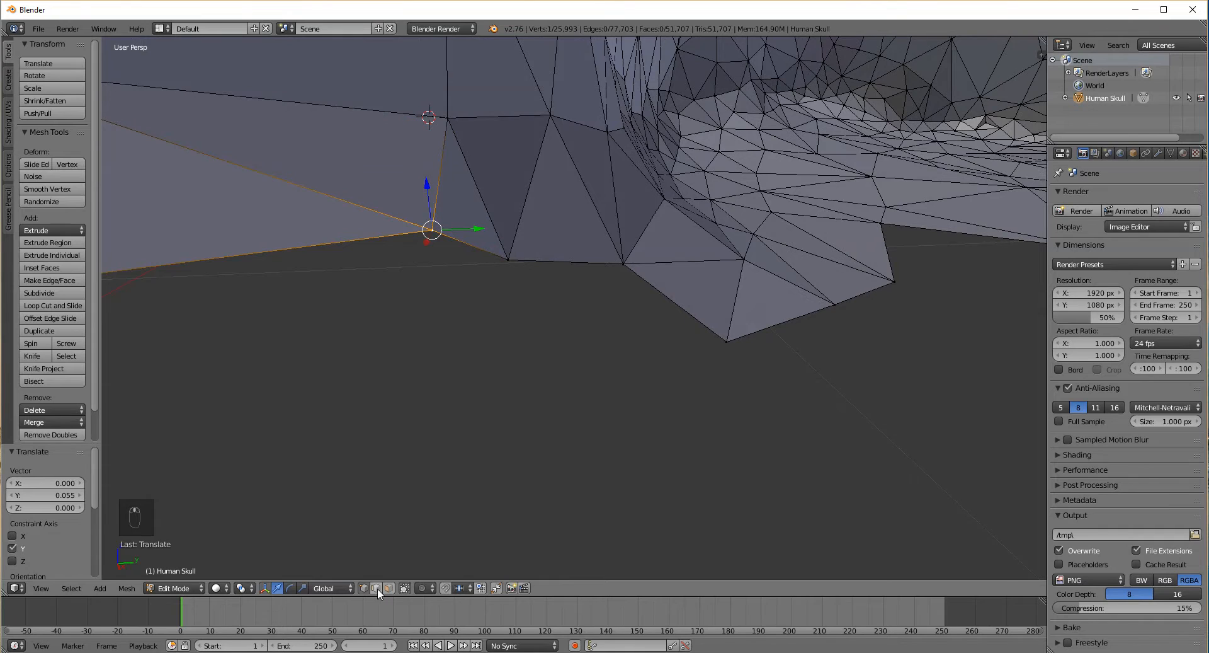
key(a)
right_click(468, 243)
shift+right_click(564, 262)
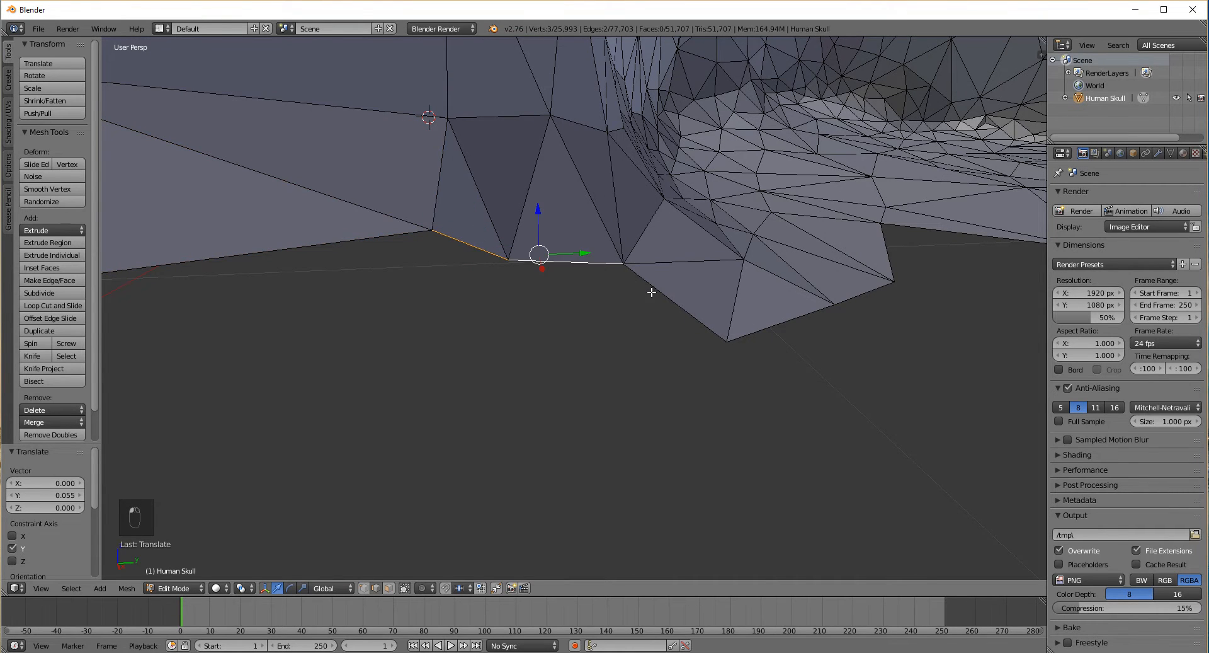
shift+right_click(654, 288)
key(f)
middle_drag(640, 318, 561, 235)
scroll(540, 267, up, 2)
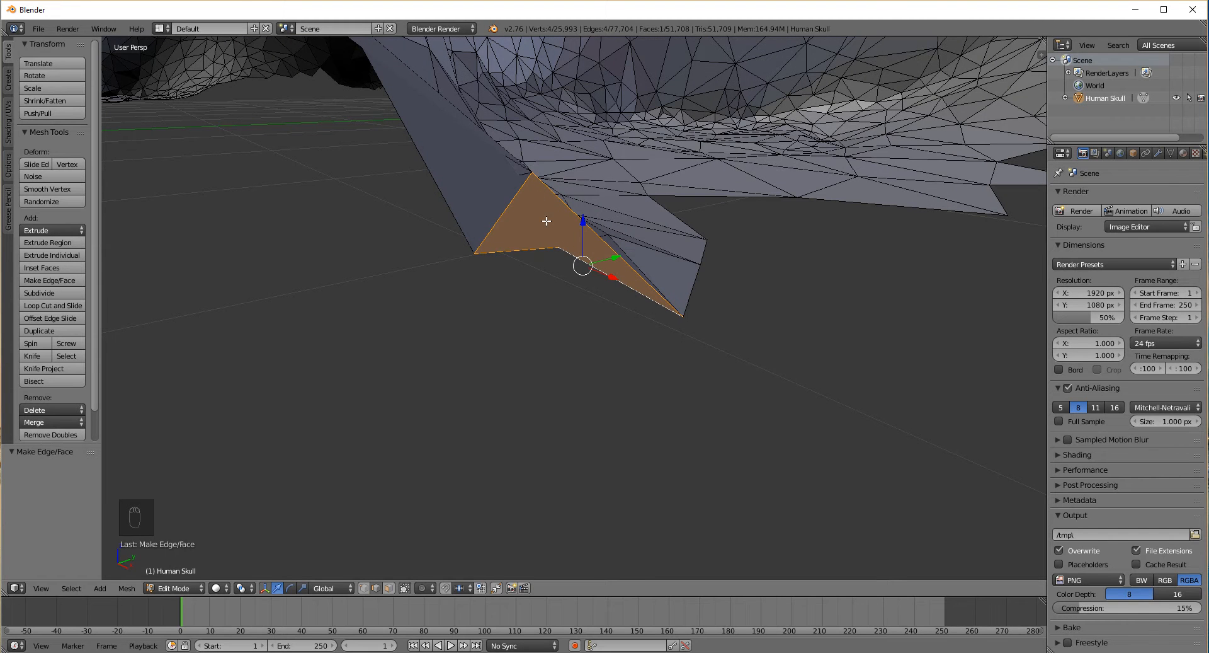
middle_drag(561, 252, 512, 286)
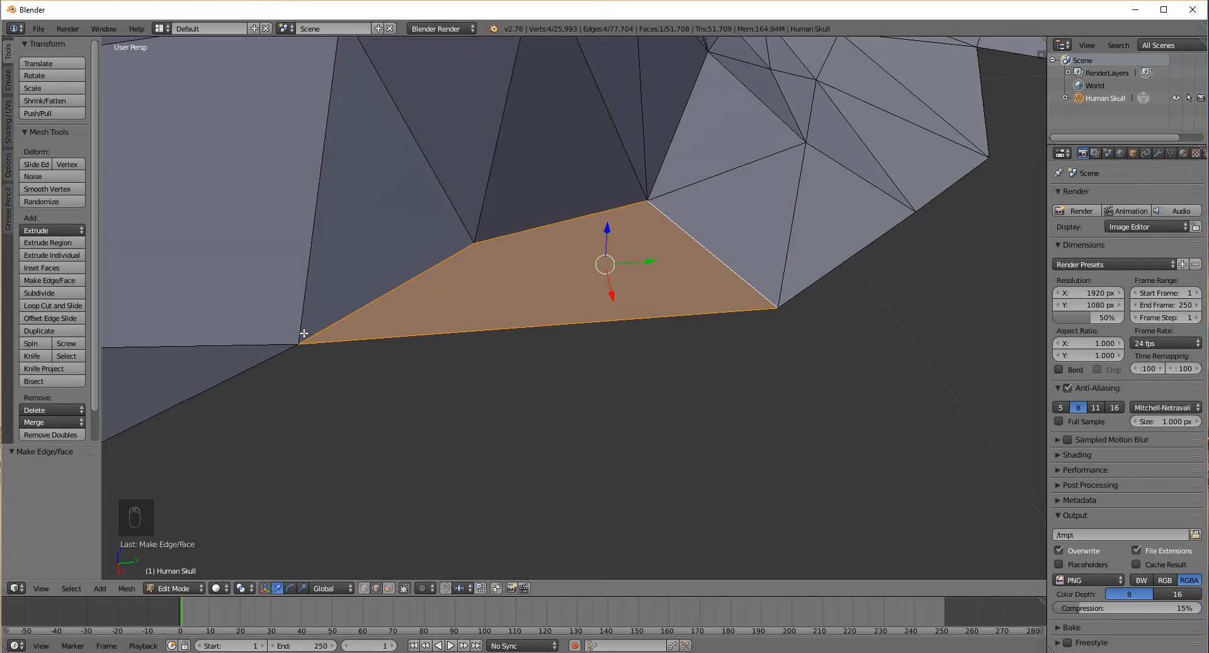
scroll(657, 211, down, 6)
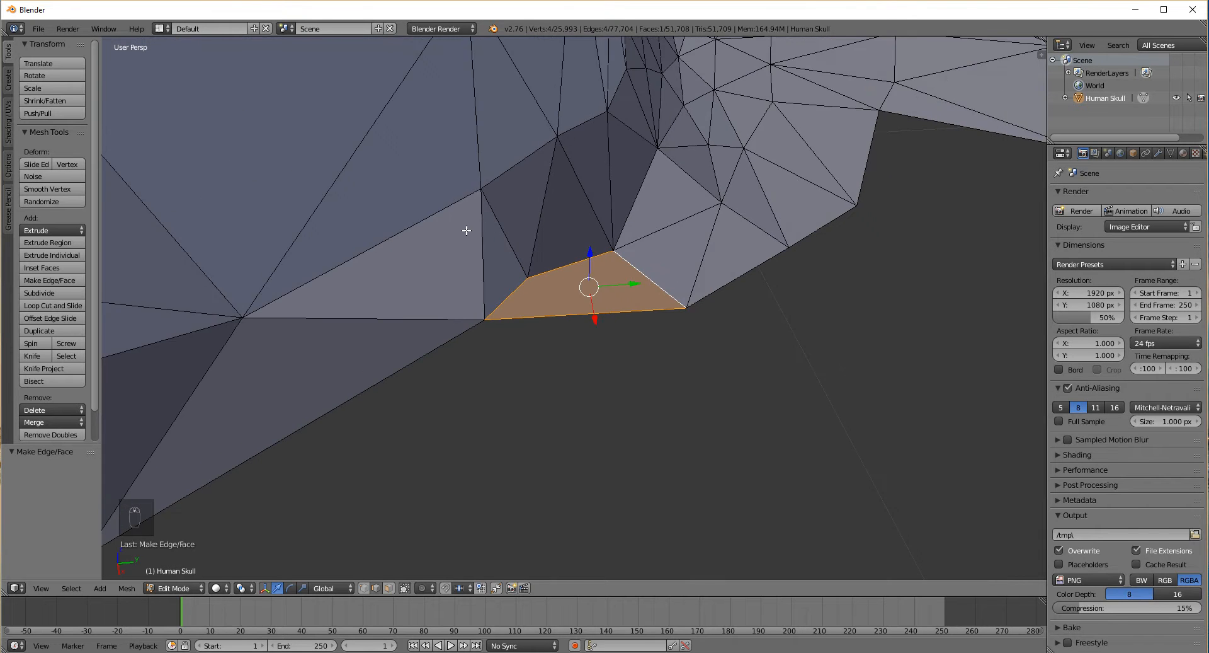
mouse_move(467, 229)
middle_down()
mouse_move(493, 181)
mouse_move(454, 246)
middle_up()
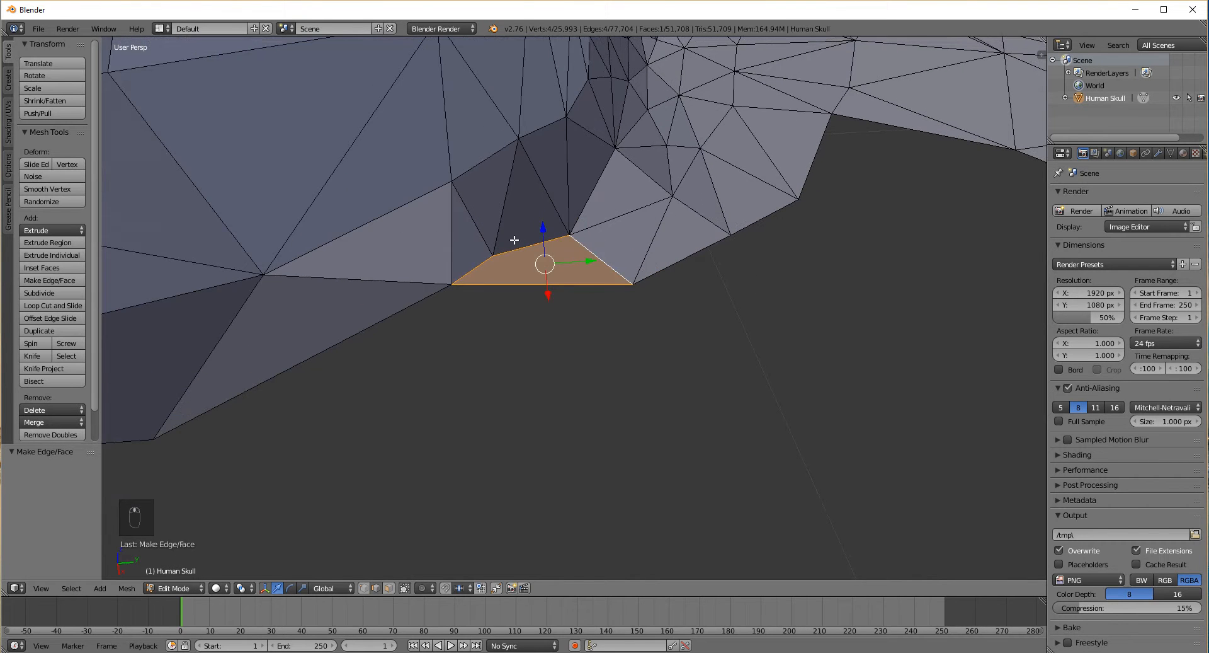
Examine the new four-sided rim face and the surrounding edges from several angles
scroll(688, 254, down, 4)
middle_drag(569, 193, 585, 268)
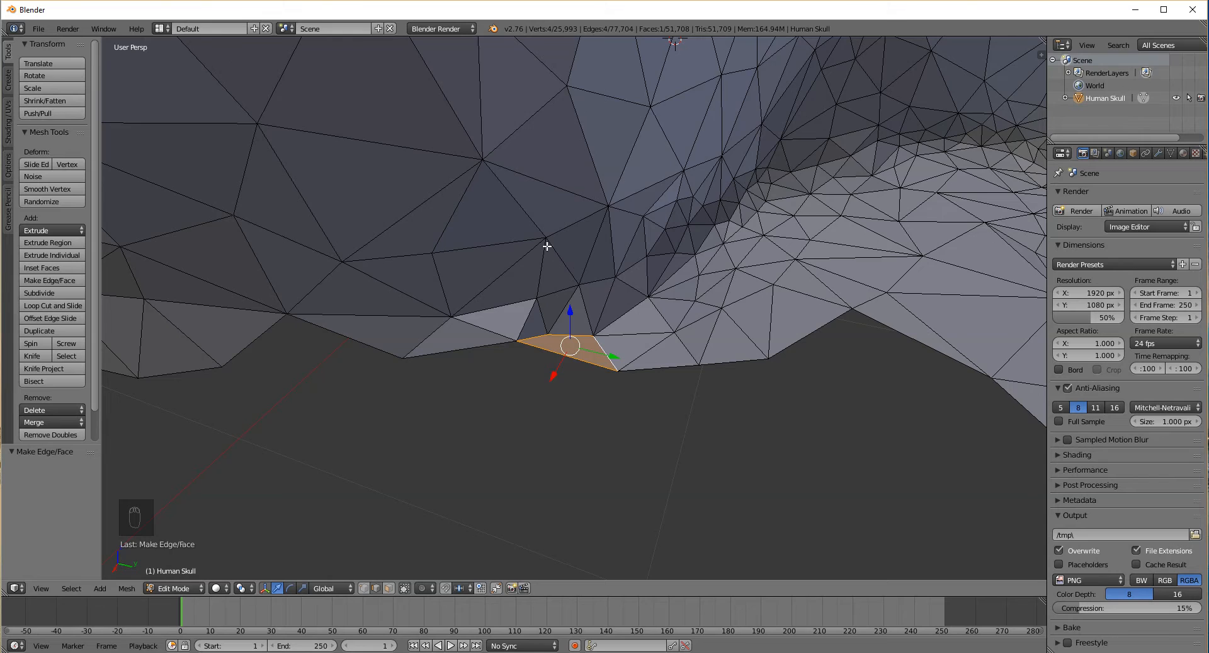
scroll(575, 354, up, 5)
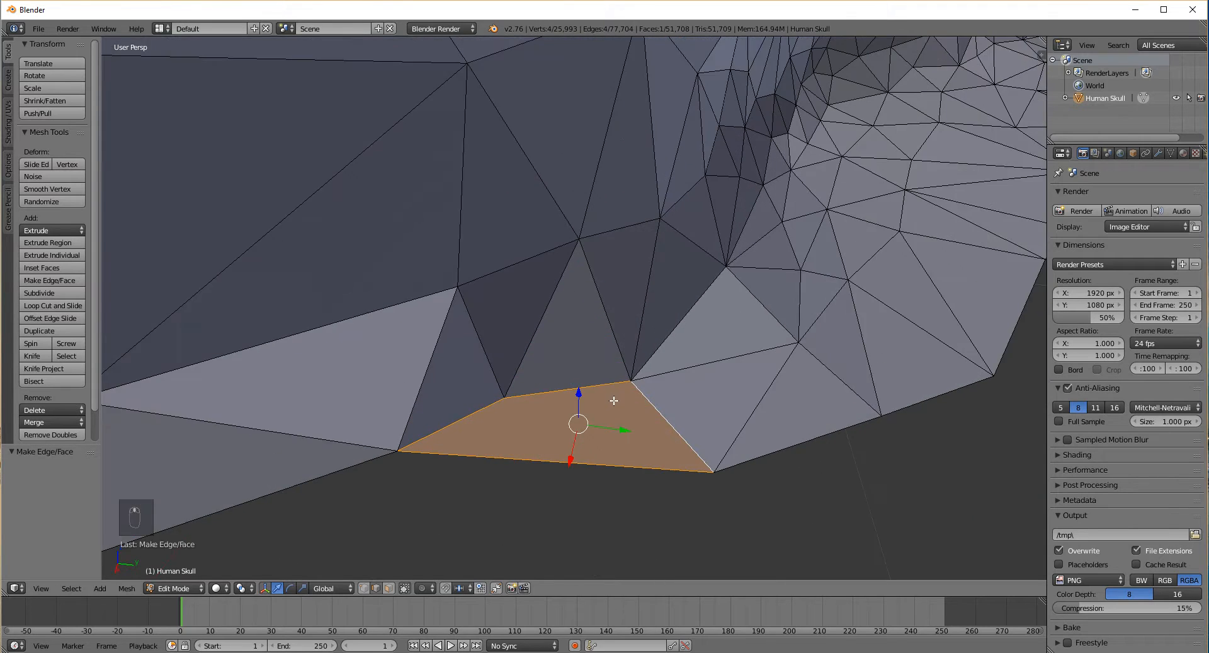
middle_drag(582, 375, 534, 384)
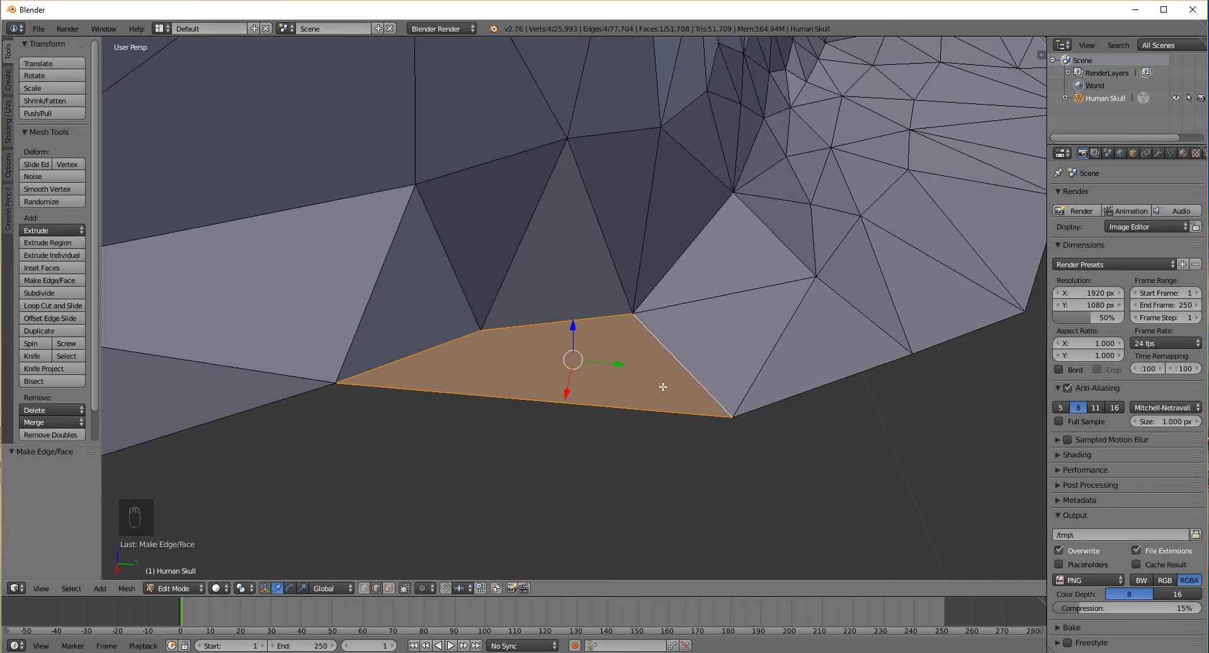
scroll(600, 398, down, 2)
middle_drag(600, 398, 536, 394)
scroll(602, 391, up, 2)
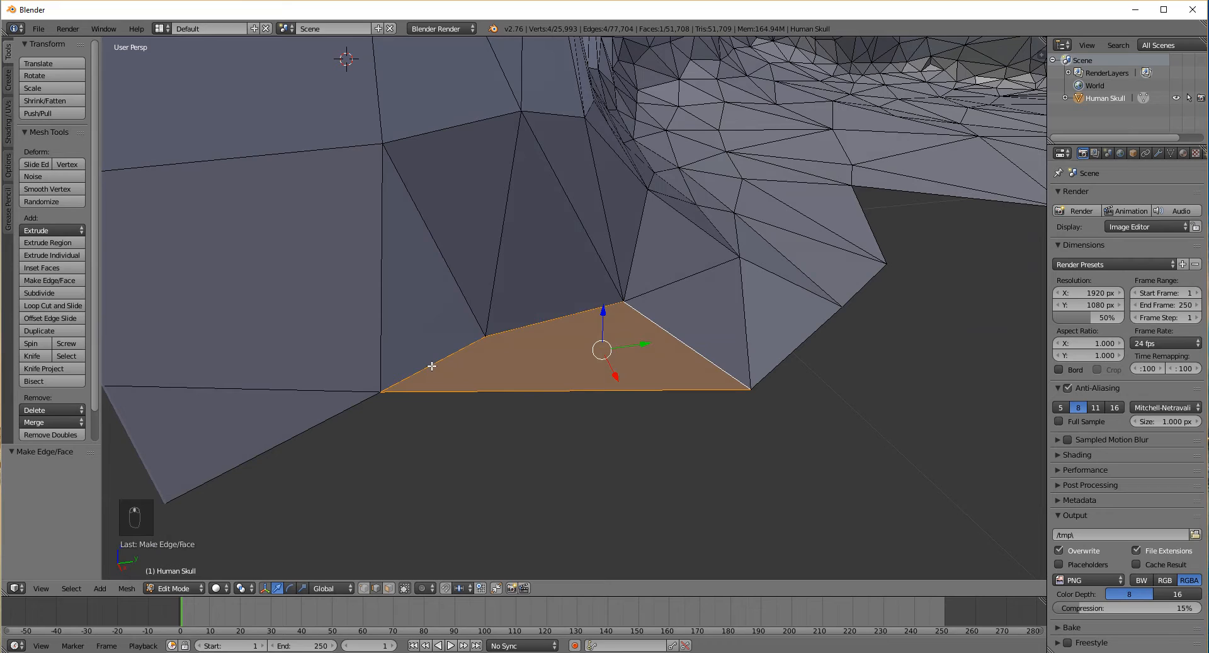
middle_drag(677, 339, 556, 353)
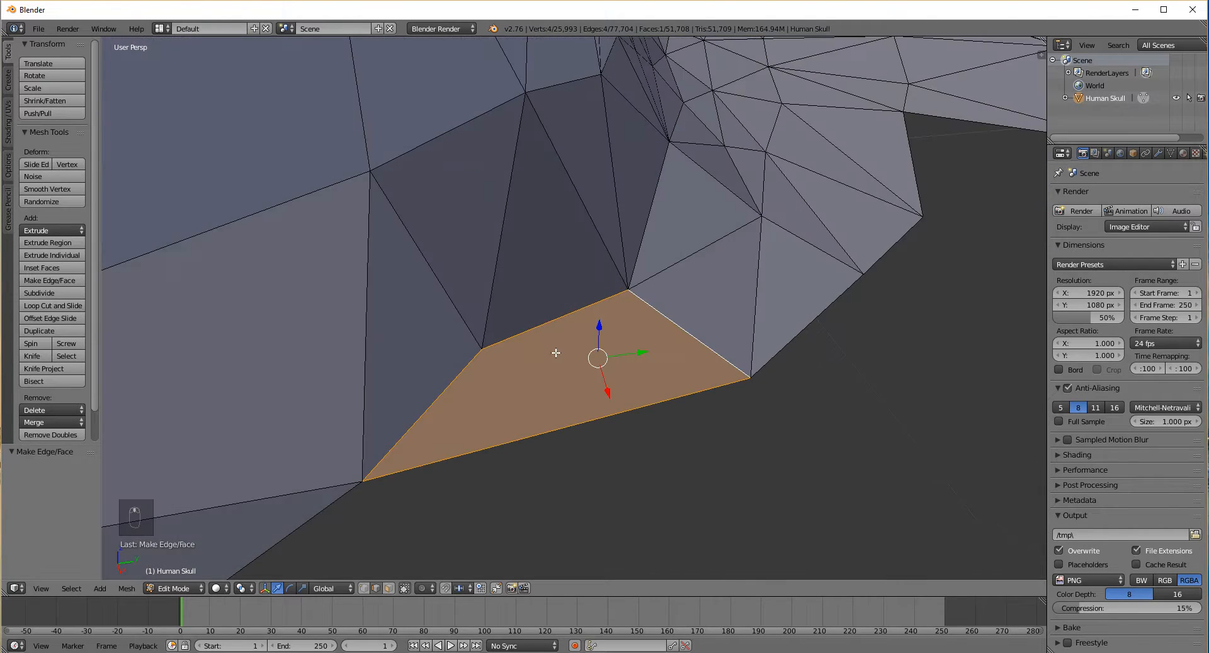
Switch to vertex selection, try moving the four-sided rim face's inner corner vertex along X by 0.046, and undo the move
click(389, 589)
click(377, 589)
key(1)
right_click(481, 349)
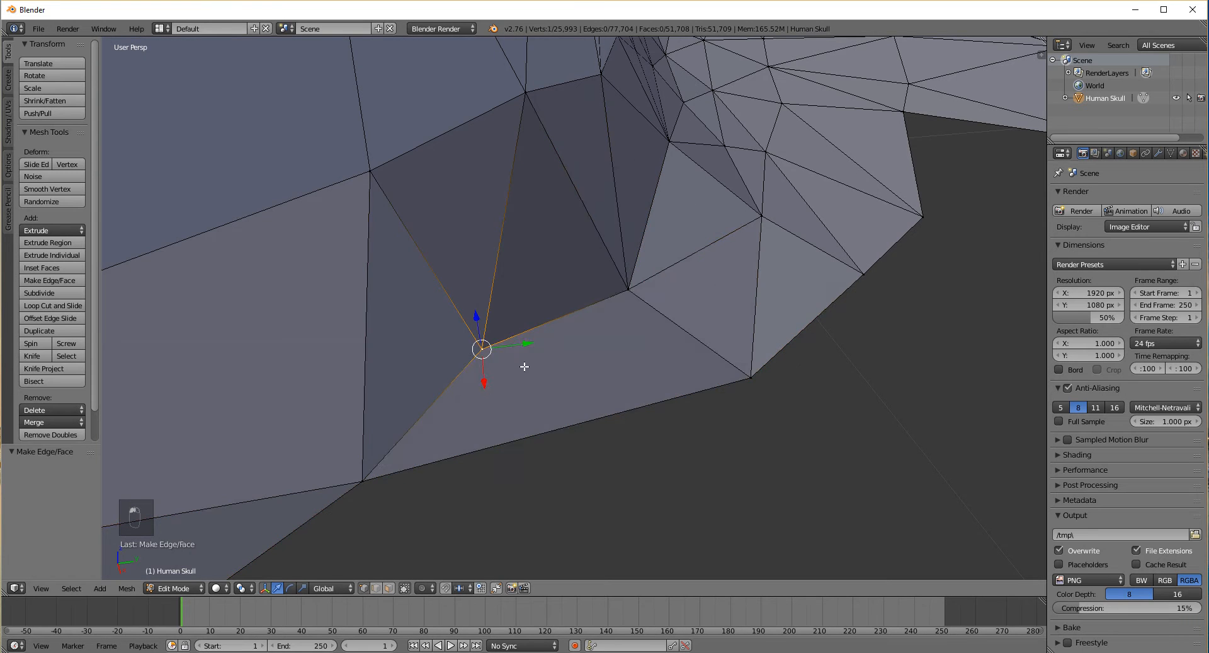
middle_drag(526, 366, 558, 331)
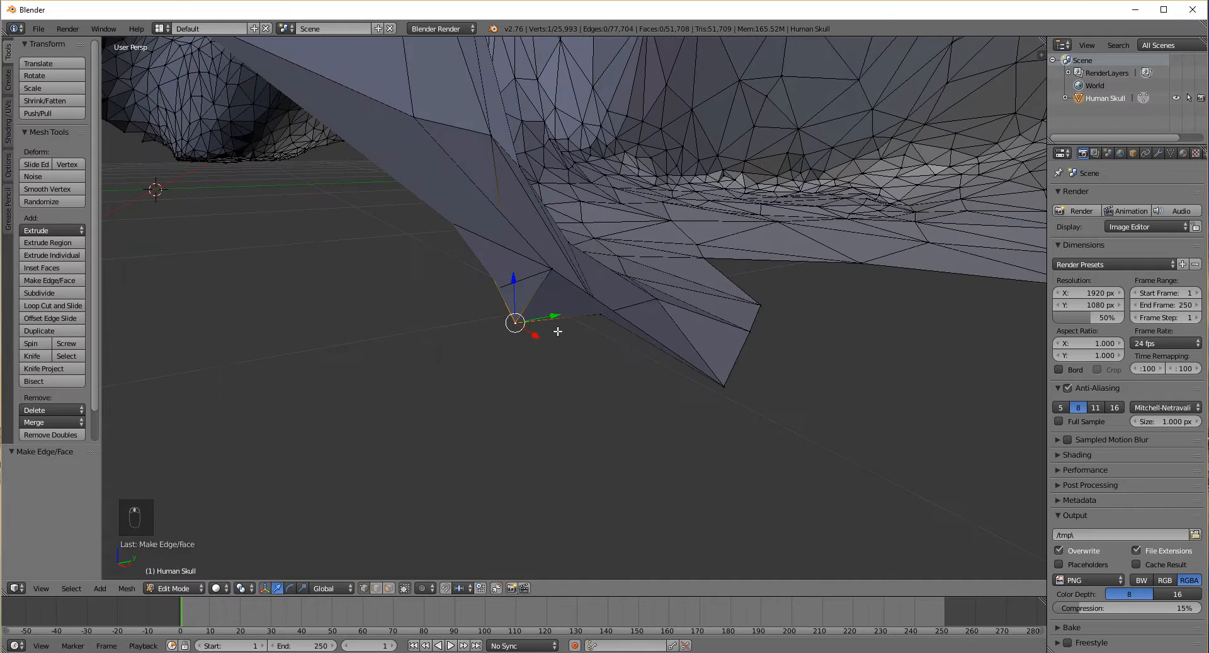
key(g)
key(x)
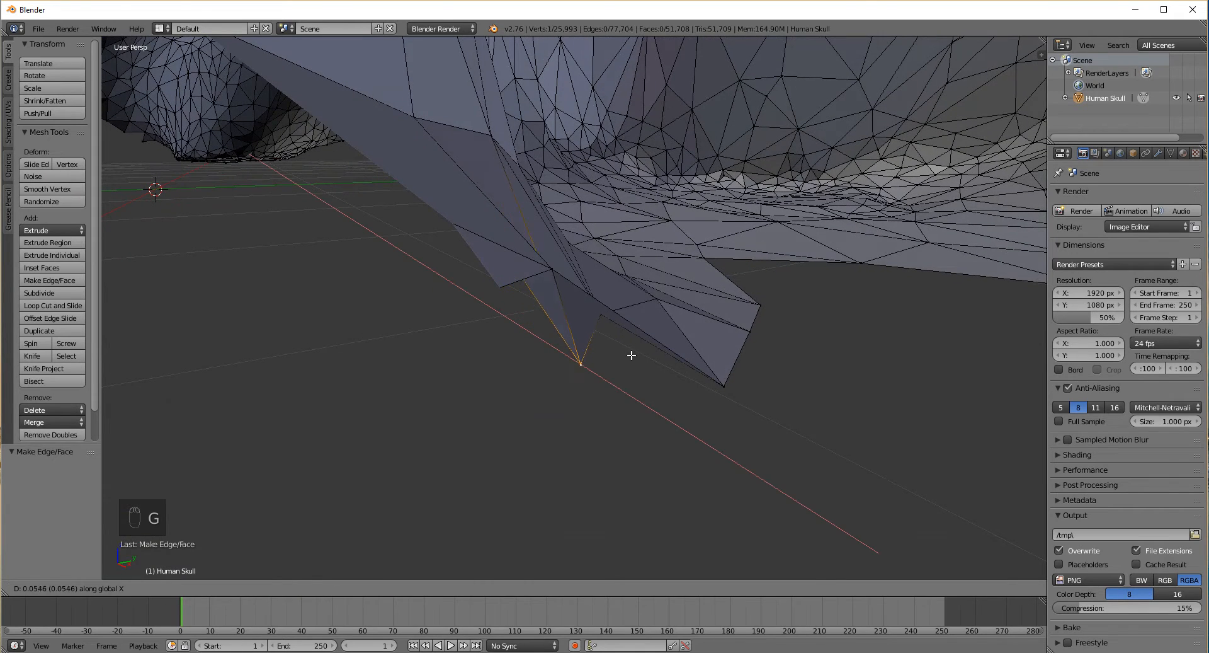
click(615, 351)
middle_drag(615, 351, 601, 400)
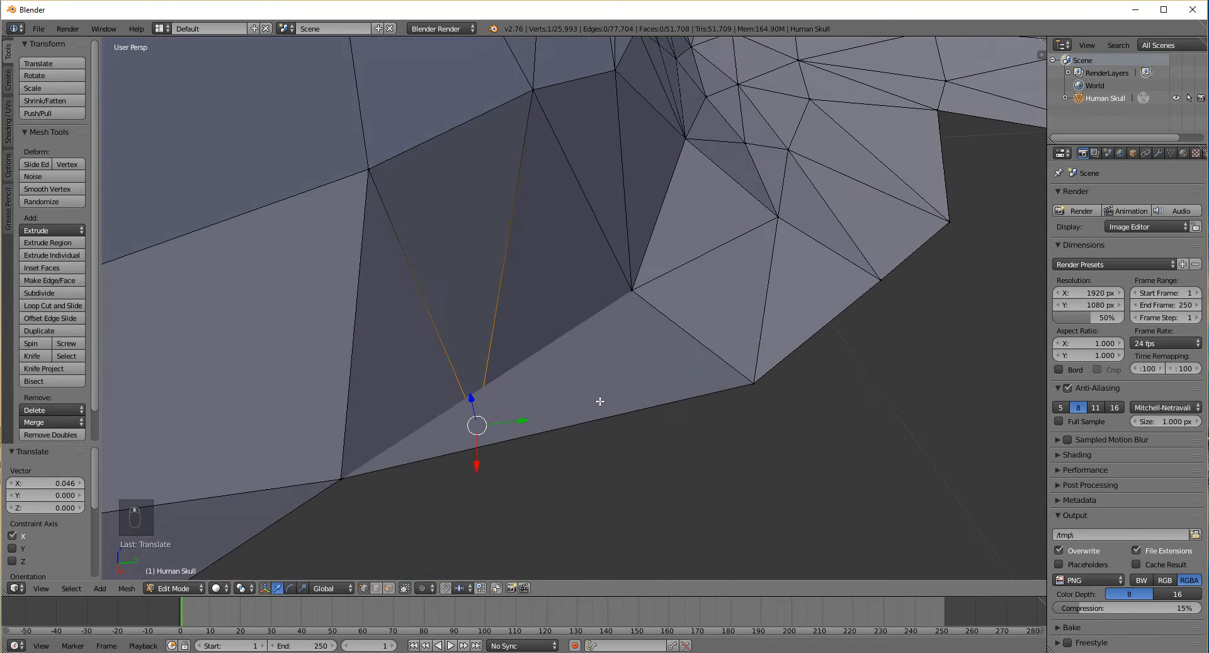
key(ctrl+z)
Switch to face selection and delete the four-sided face in the rim notch, using the Faces option
click(389, 587)
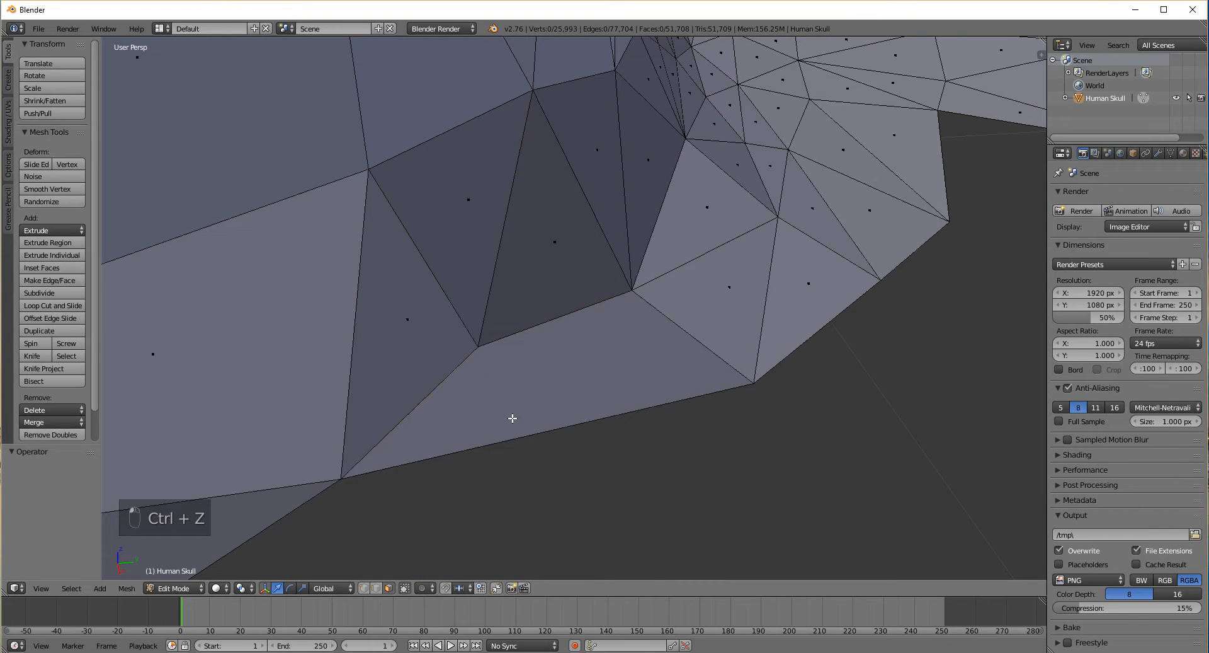
right_click(539, 389)
key(Delete)
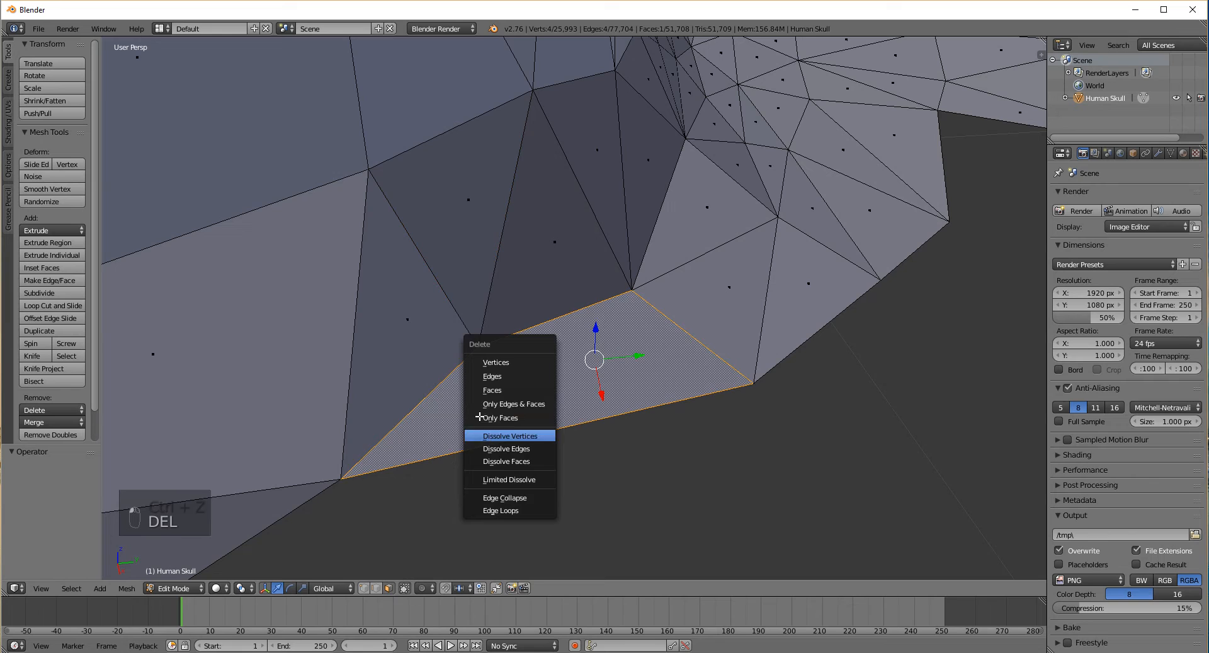
click(507, 388)
In edge selection, fill a narrow triangular face between the two rim edges meeting at the notch's inner vertex
click(376, 588)
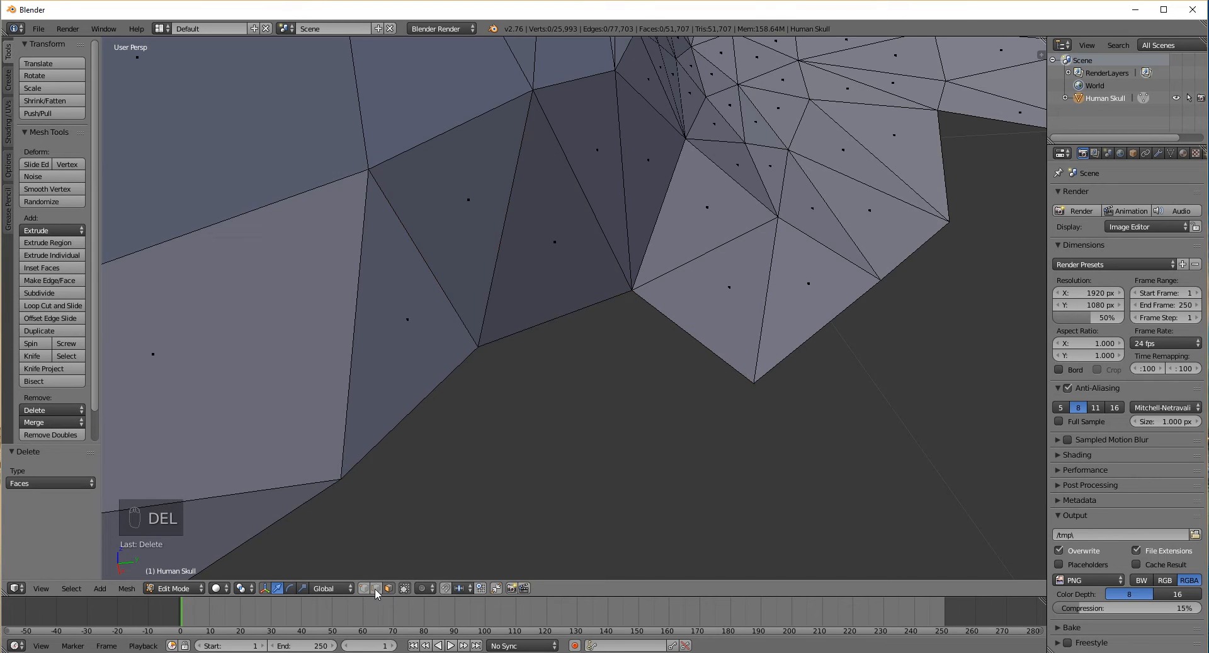
right_click(412, 412)
shift+right_click(526, 328)
key(f)
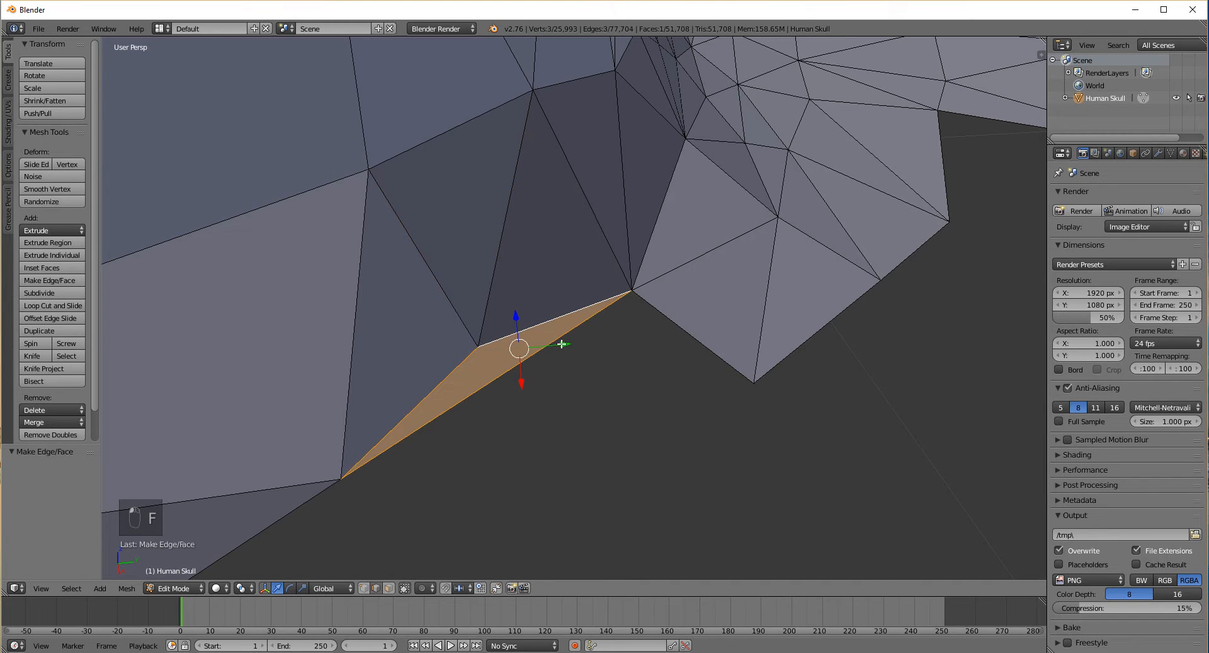
Fill a second triangle between the narrow triangle's outer edge and the adjoining edge of the pointed flap
right_click(579, 330)
shift+right_click(684, 328)
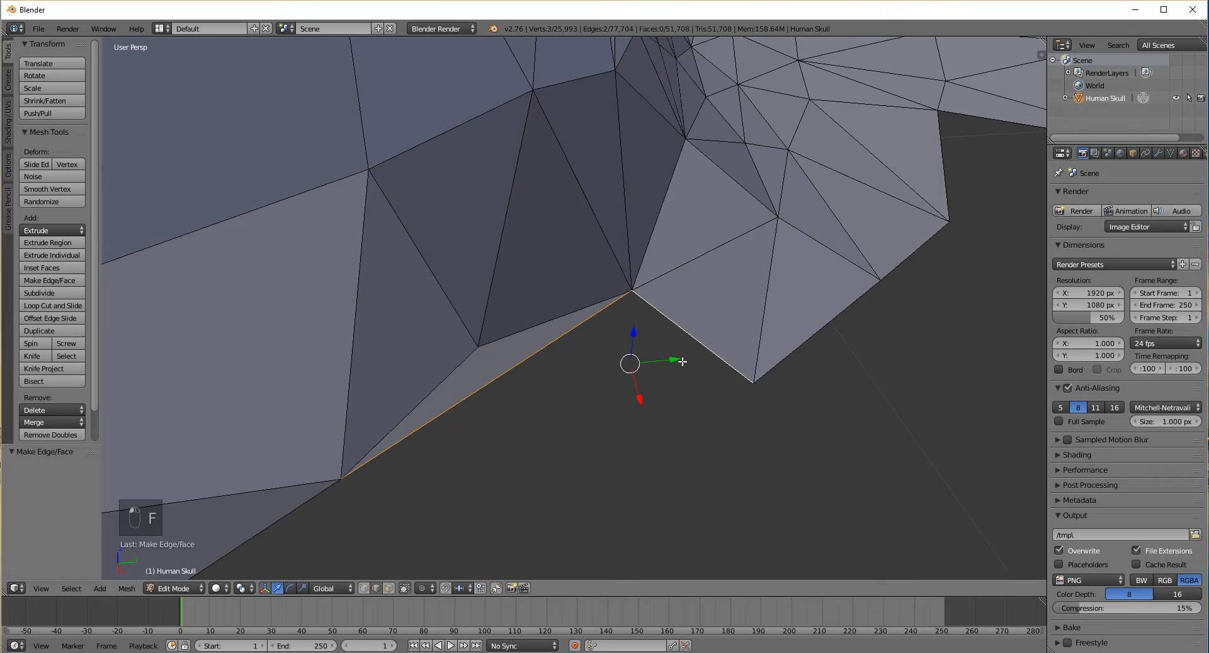
key(f)
middle_drag(521, 494, 586, 402)
right_click(548, 321)
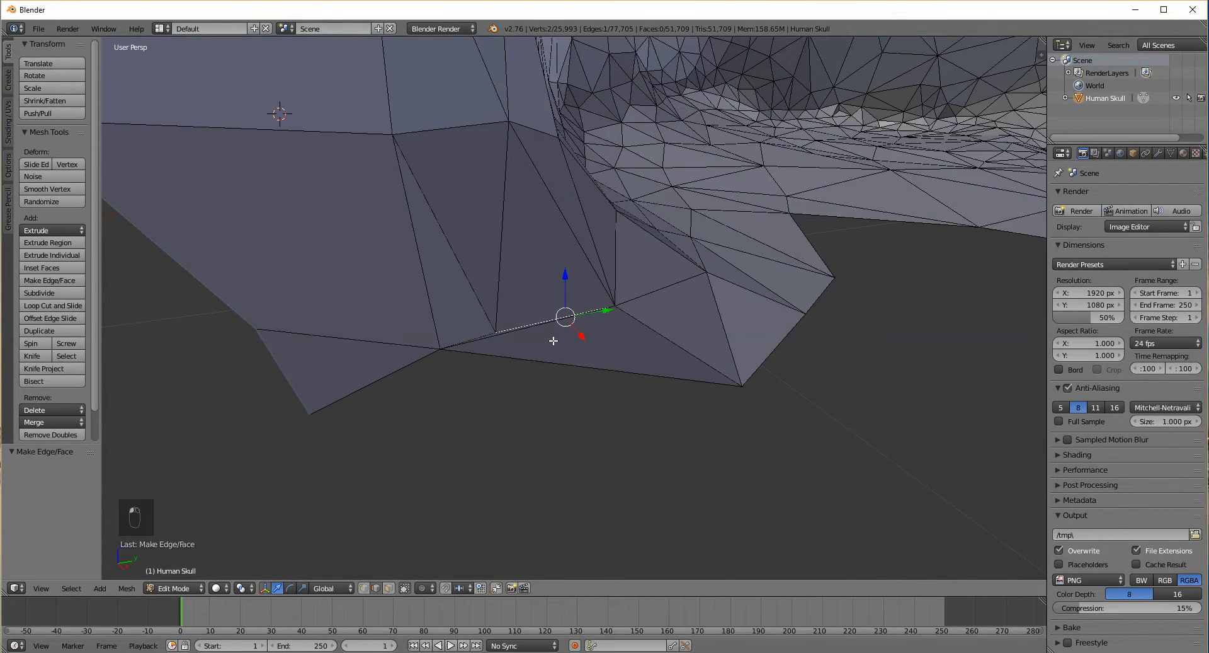
Bridge the larger neighbouring rim notch with a four-sided face between one rim edge on each side of it
middle_drag(535, 334, 592, 434)
middle_drag(585, 380, 638, 310)
scroll(637, 310, up, 4)
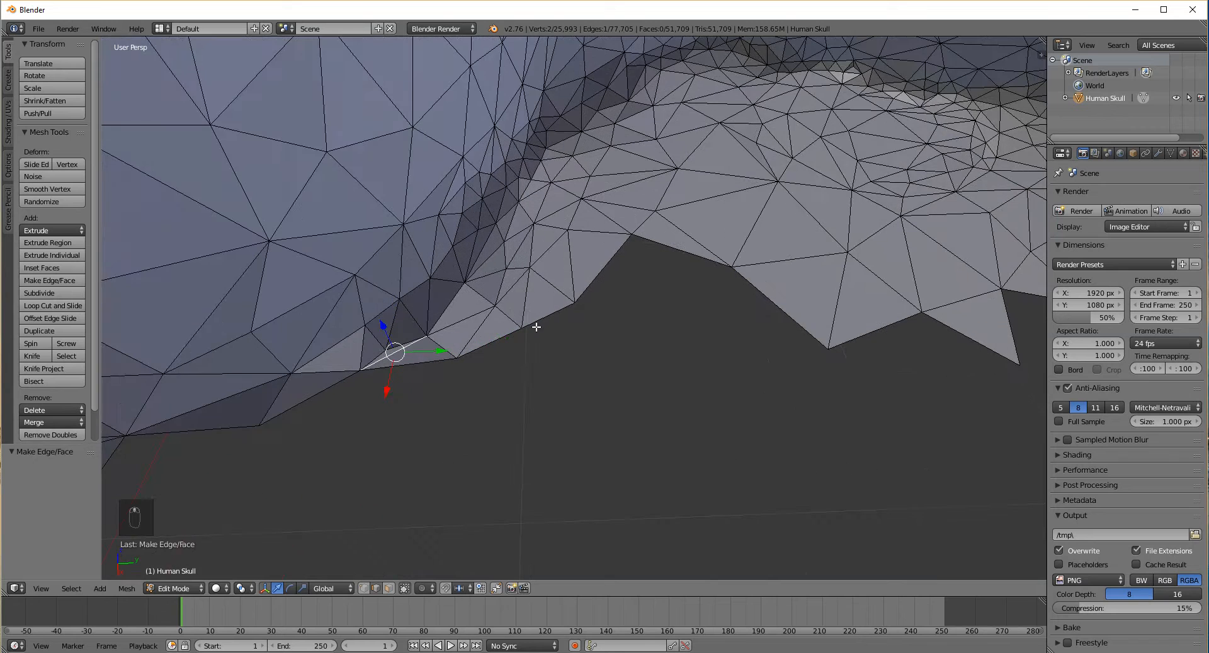
right_click(503, 336)
shift+click(810, 337)
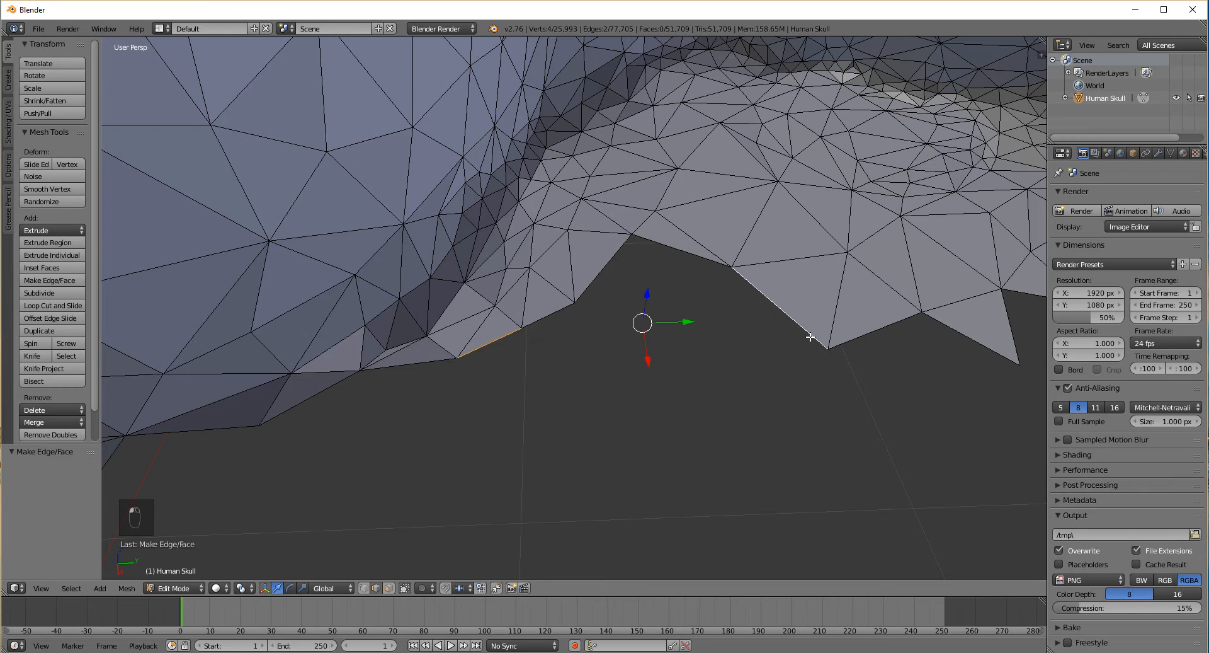
key(f)
middle_drag(737, 306, 620, 306)
scroll(650, 288, up, 2)
scroll(690, 314, up, 1)
scroll(642, 276, up, 2)
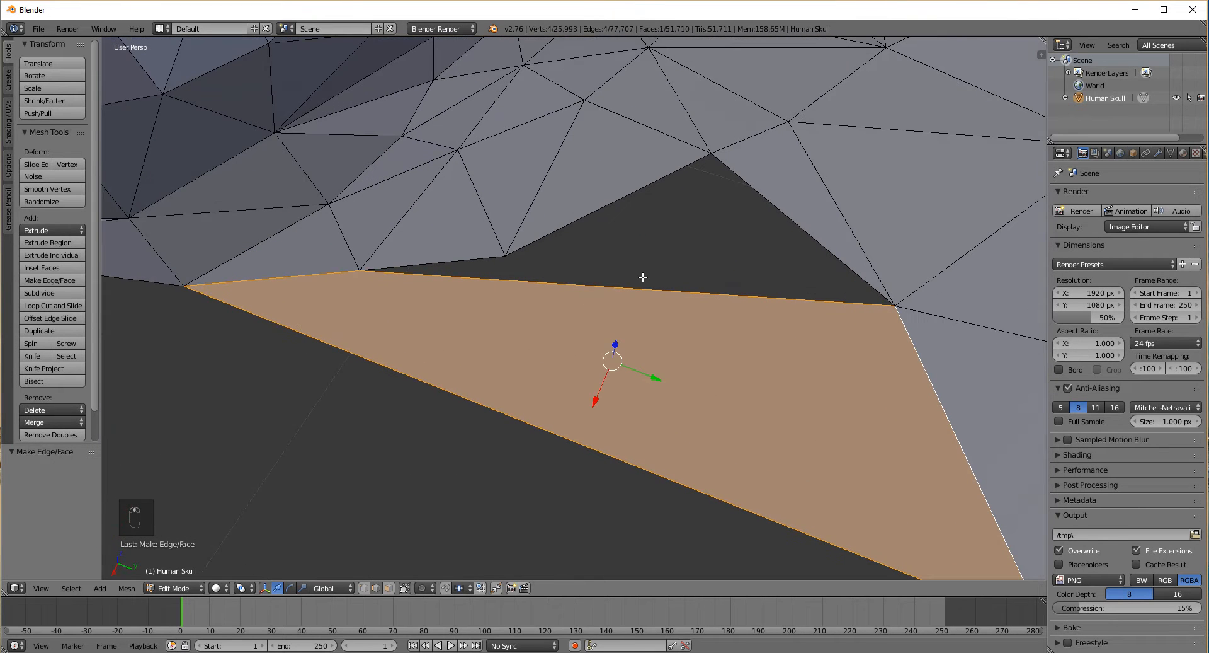
Trace the enclosed hole behind the bridging face by selecting its boundary edges one at a time
click(474, 264)
click(479, 281)
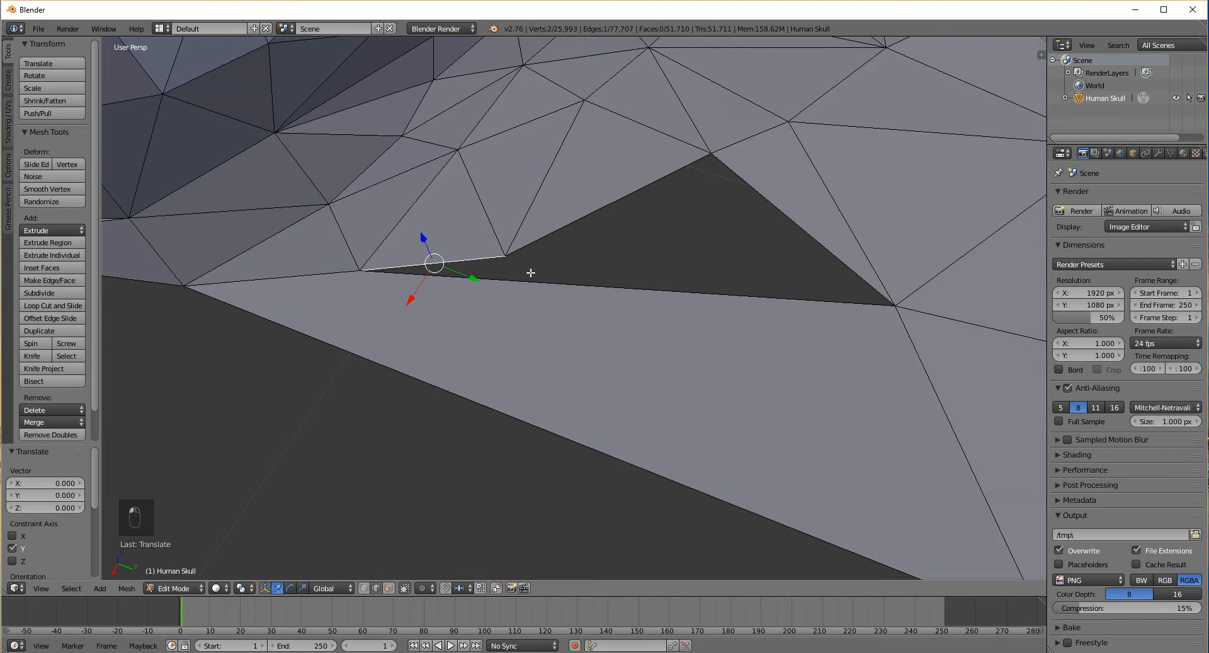
click(554, 242)
click(563, 285)
click(782, 210)
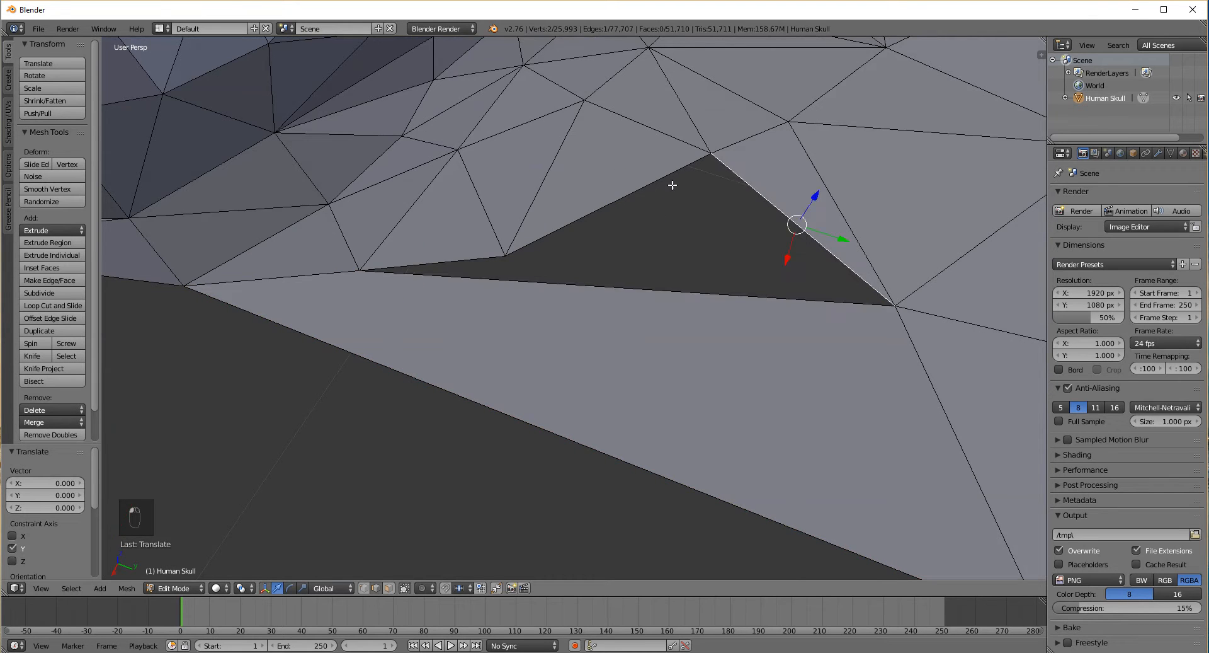
click(609, 204)
click(451, 263)
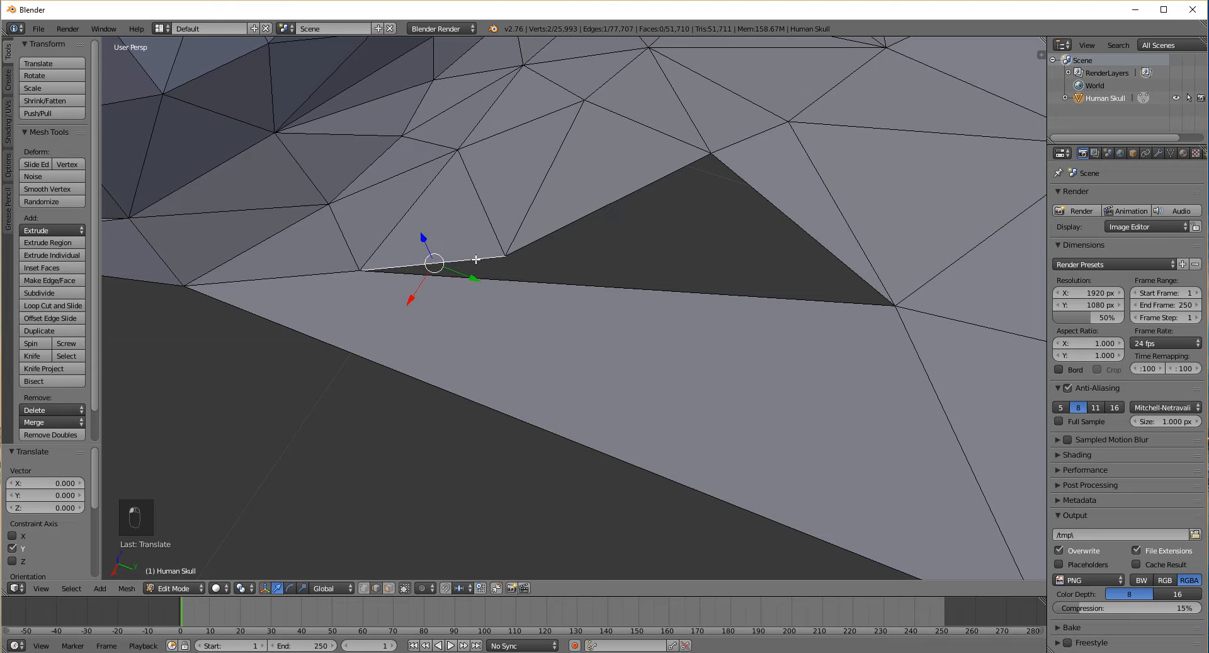
click(506, 276)
Select all four boundary edges of the enclosed hole, fill it with a face, view it and undo the fill
click(557, 233)
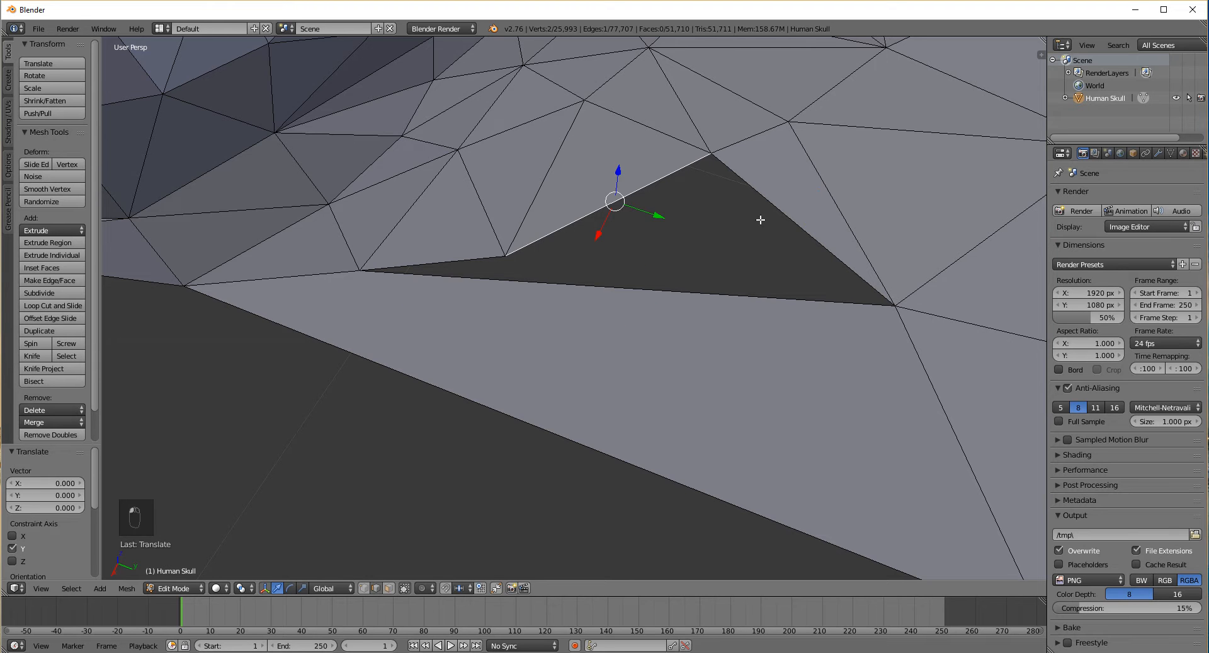
shift+click(795, 223)
shift+click(745, 294)
shift+click(459, 260)
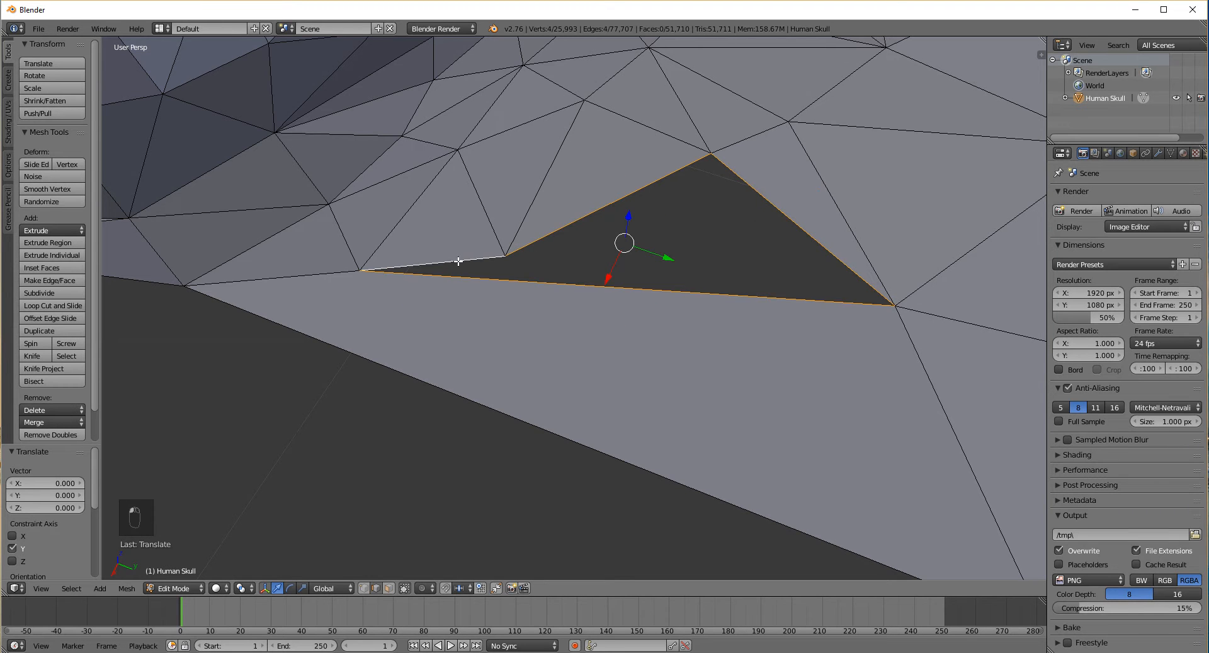
key(f)
middle_drag(613, 264, 774, 179)
middle_drag(548, 390, 646, 341)
key(ctrl+z)
key(Tab)
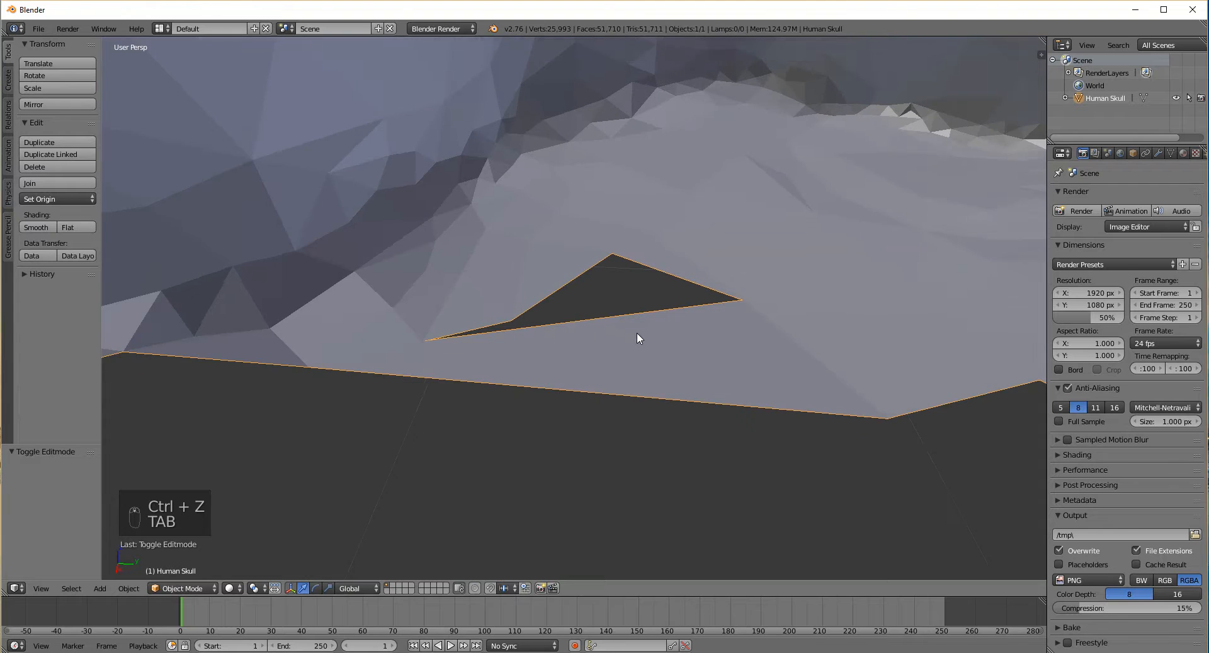
key(ctrl+z)
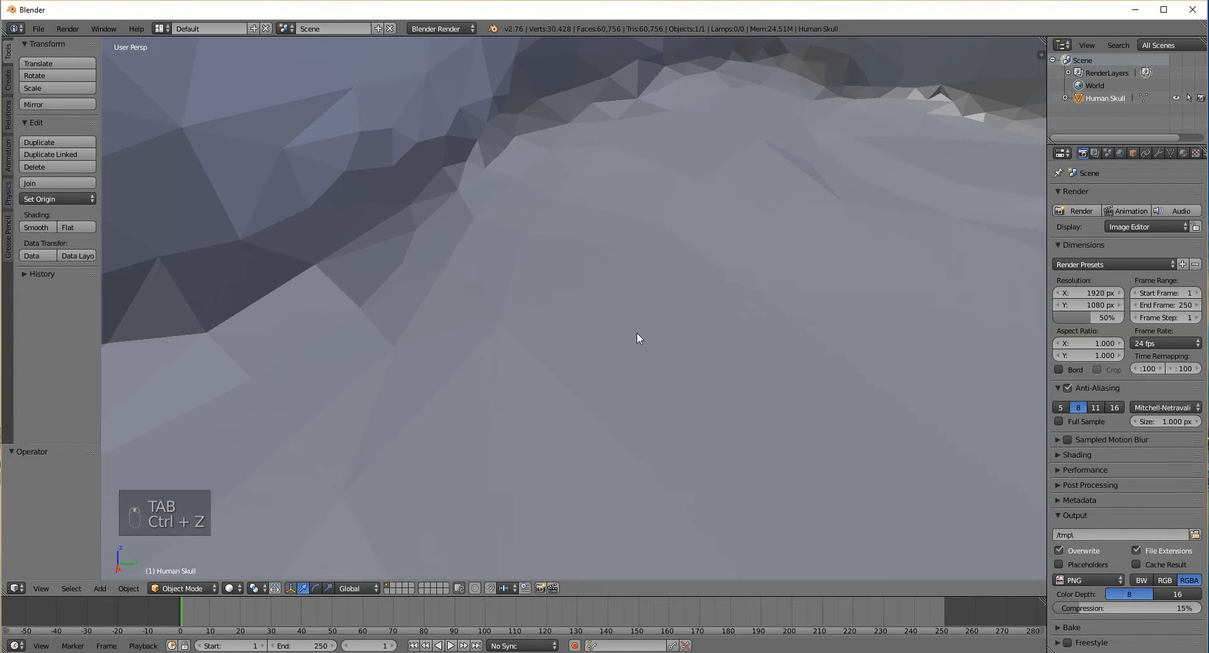
key(ctrl+shift+z)
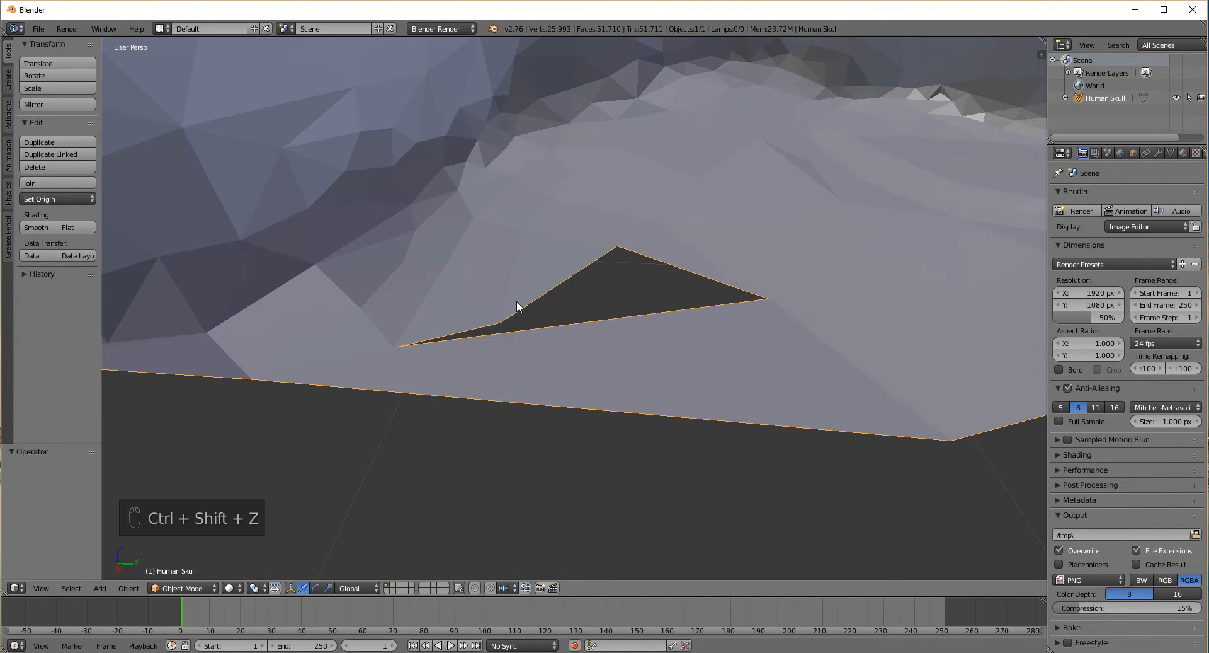
key(Tab)
Circle-select a patch of mesh on the back of the cranium and delete it, using the Vertices option
scroll(655, 340, down, 8)
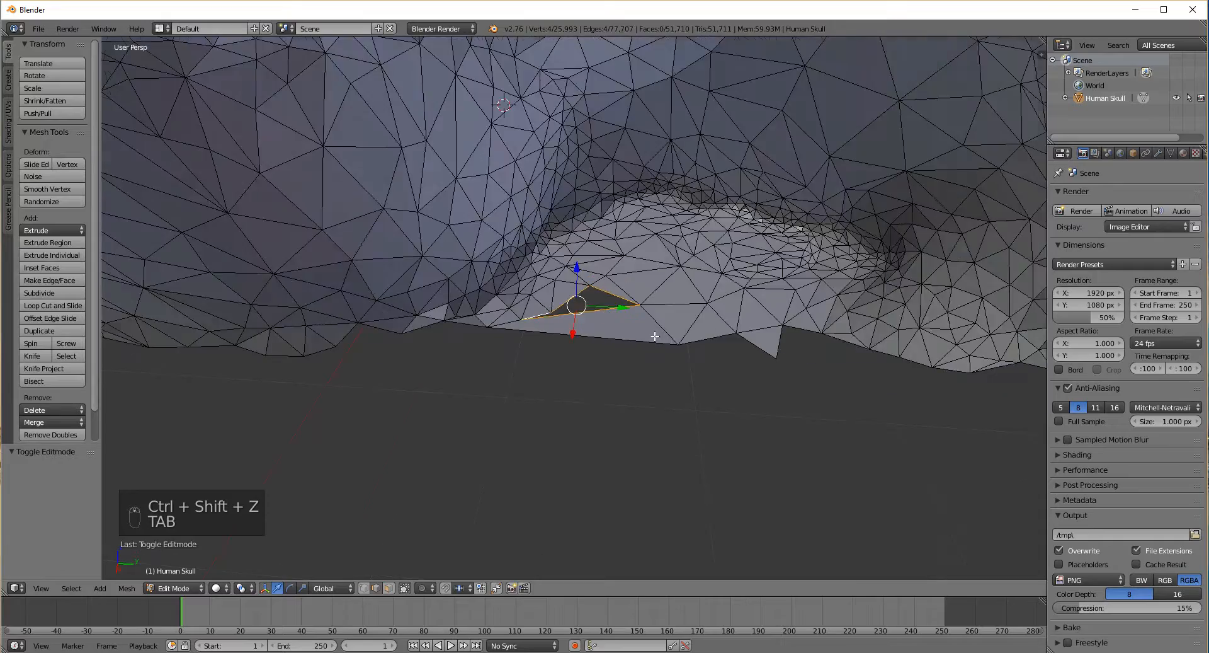
middle_drag(587, 272, 542, 290)
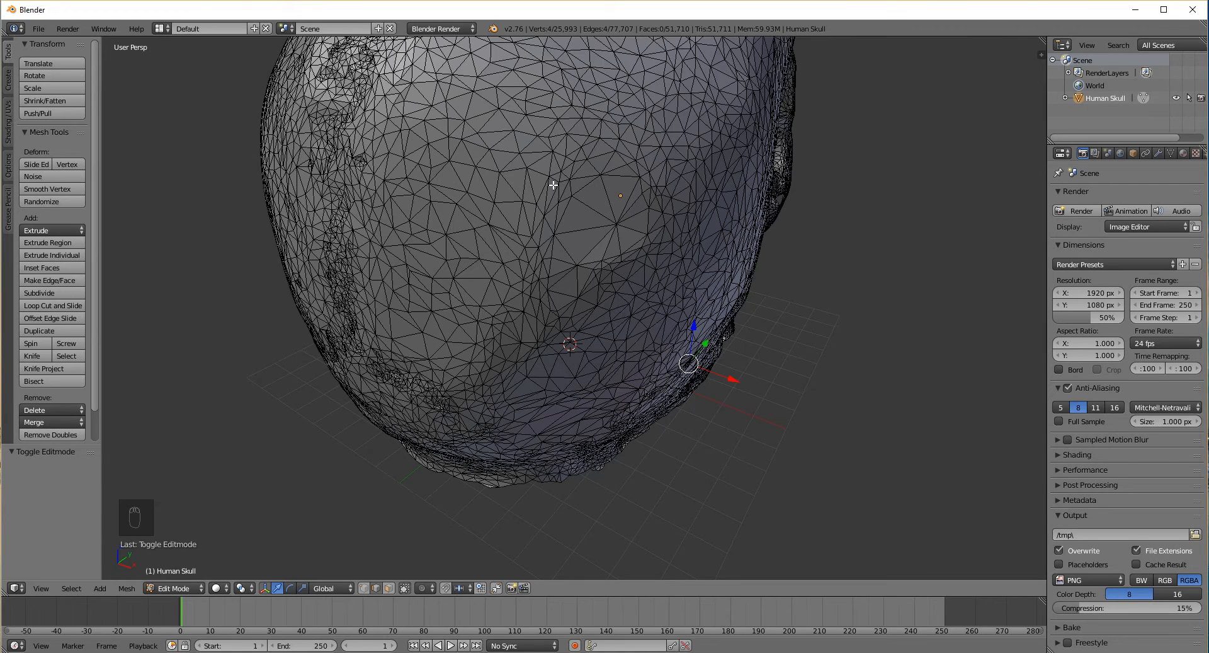
middle_drag(553, 185, 541, 204)
key(c)
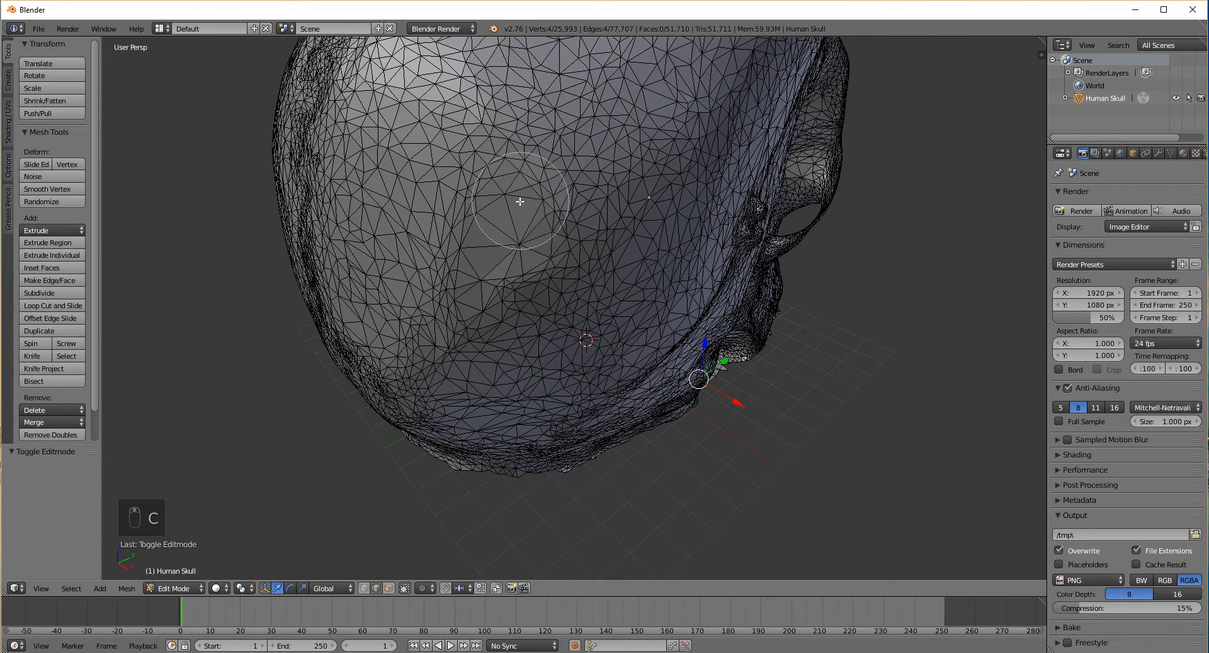
mouse_move(518, 200)
mouse_down()
mouse_move(498, 258)
mouse_move(470, 279)
mouse_move(493, 213)
mouse_up()
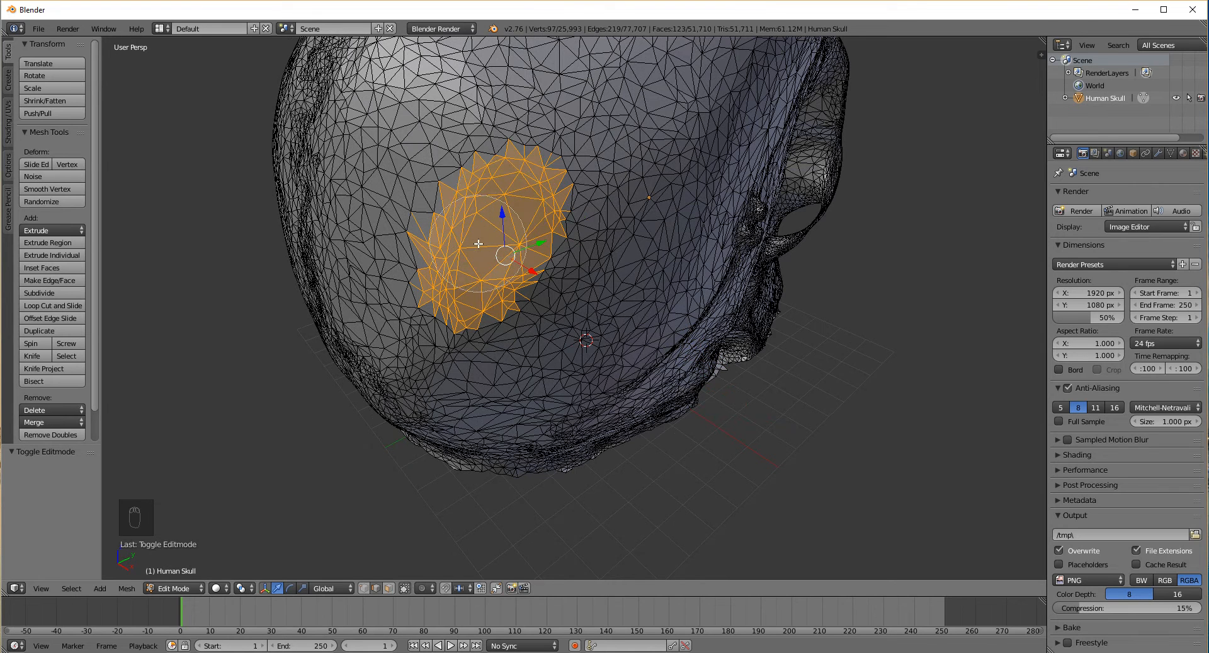
key(Delete)
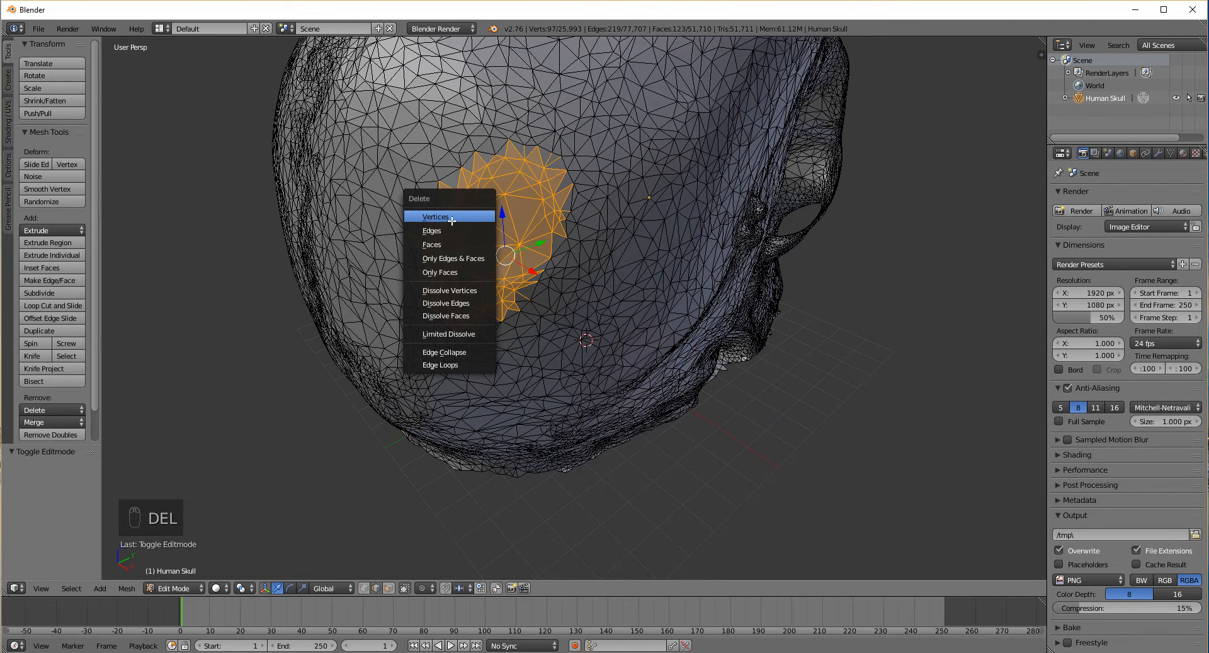
click(482, 217)
Fill a notch in the cranium hole's rim with a triangular face between two adjacent rim edges
scroll(485, 230, up, 1)
mouse_move(491, 240)
middle_down()
mouse_move(519, 244)
mouse_move(447, 262)
mouse_move(491, 236)
mouse_move(499, 244)
middle_up()
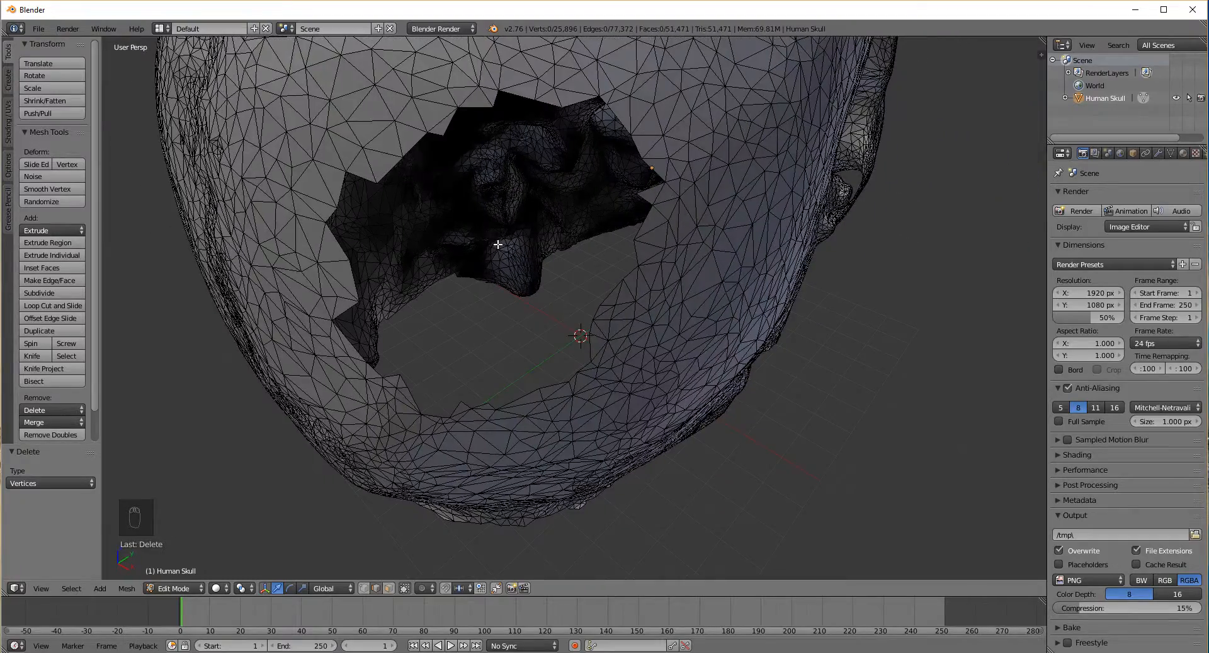
click(412, 150)
shift+click(439, 135)
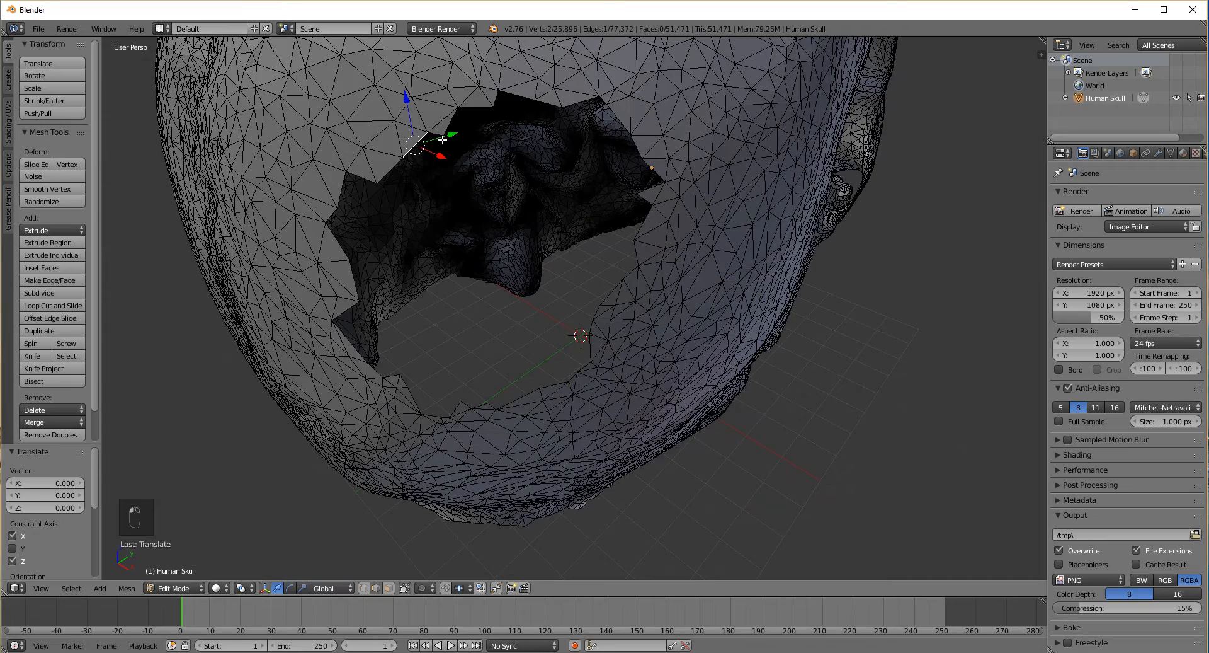
scroll(440, 209, up, 6)
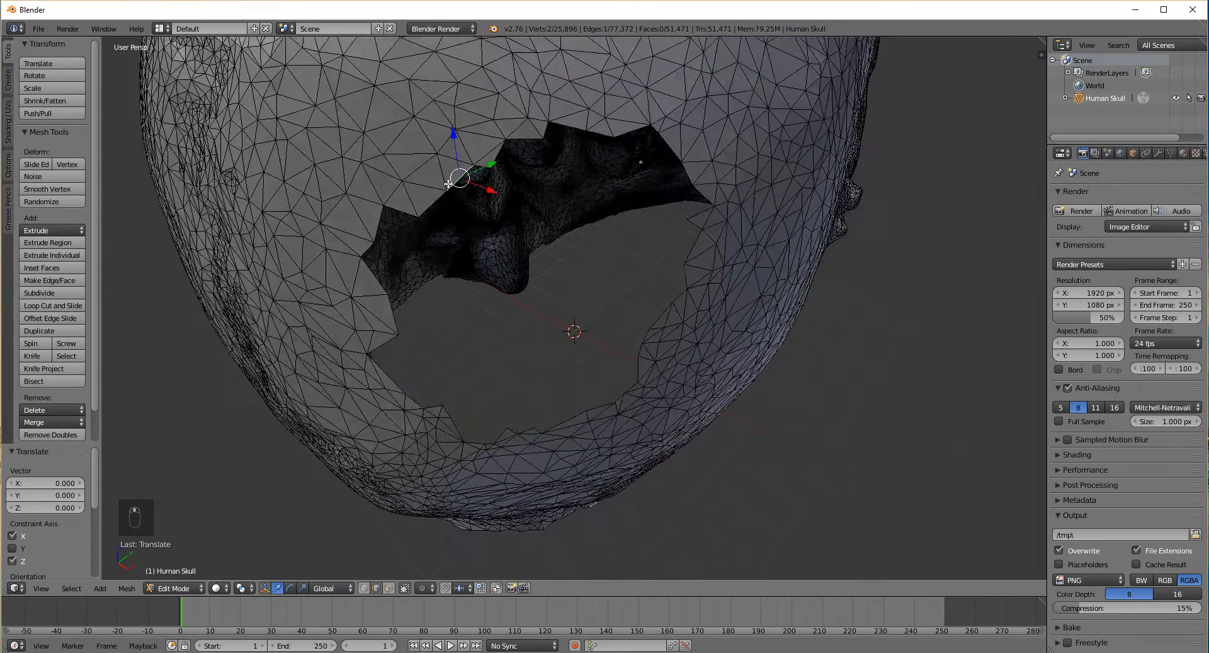
scroll(485, 220, down, 2)
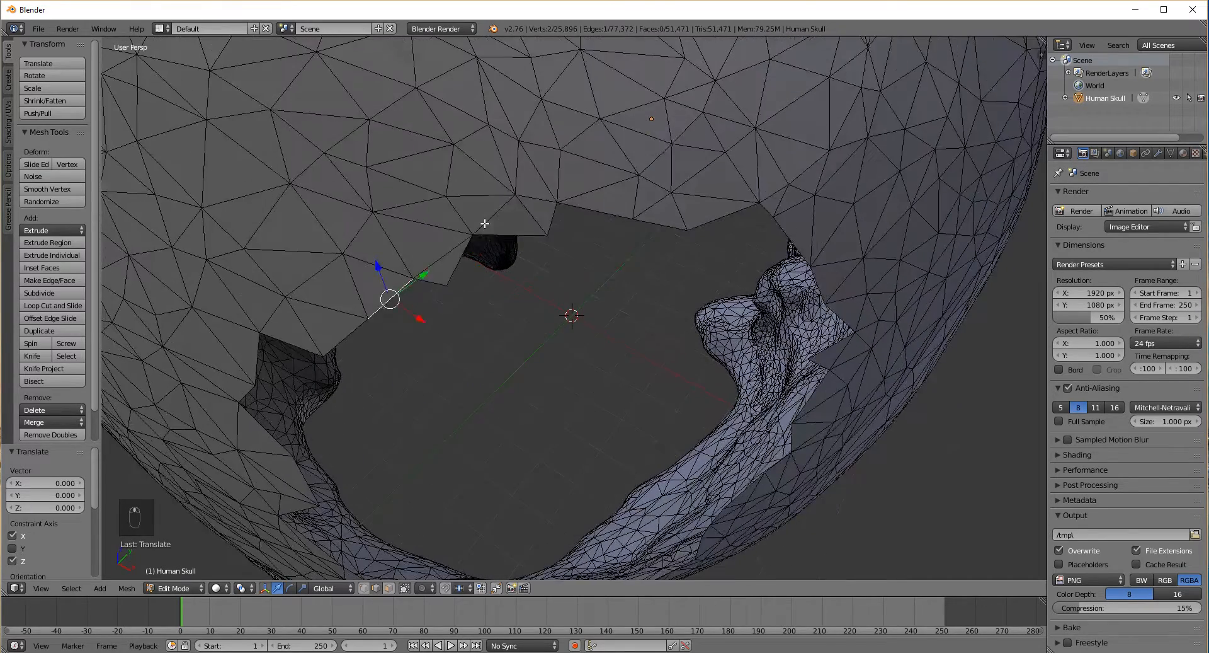
shift+right_click(412, 291)
key(f)
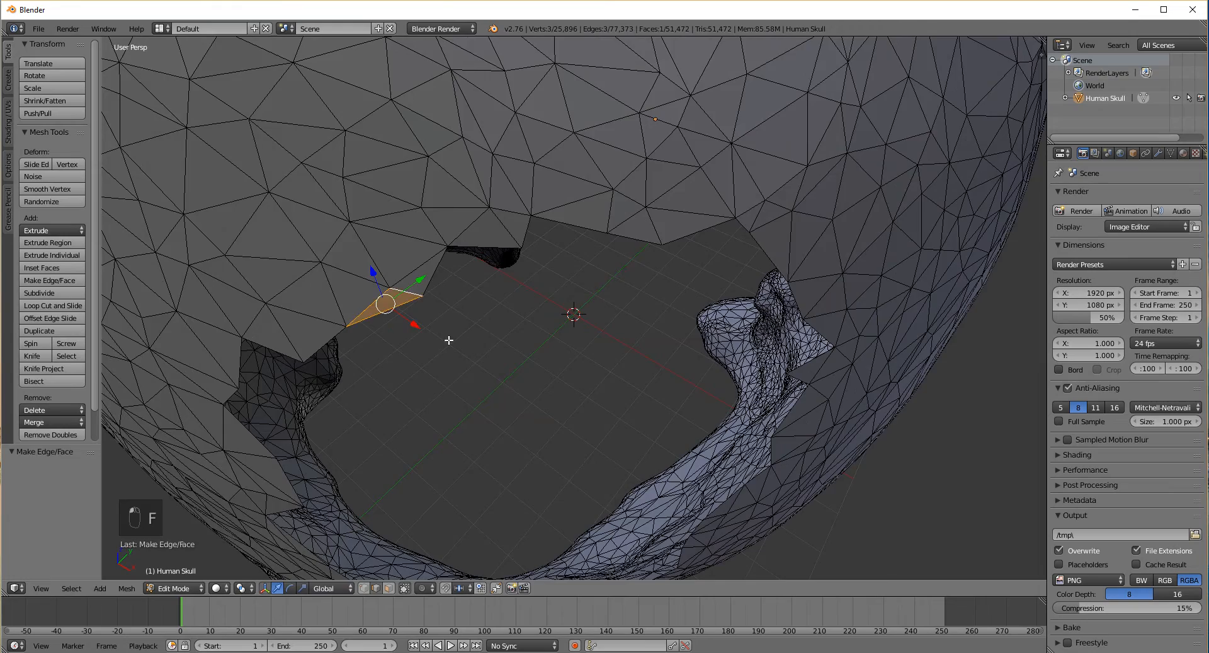
Pick individual edges along the cranium hole's rim beside the new triangular face
middle_drag(473, 351, 455, 331)
middle_drag(373, 351, 524, 370)
scroll(523, 370, down, 2)
scroll(524, 400, up, 2)
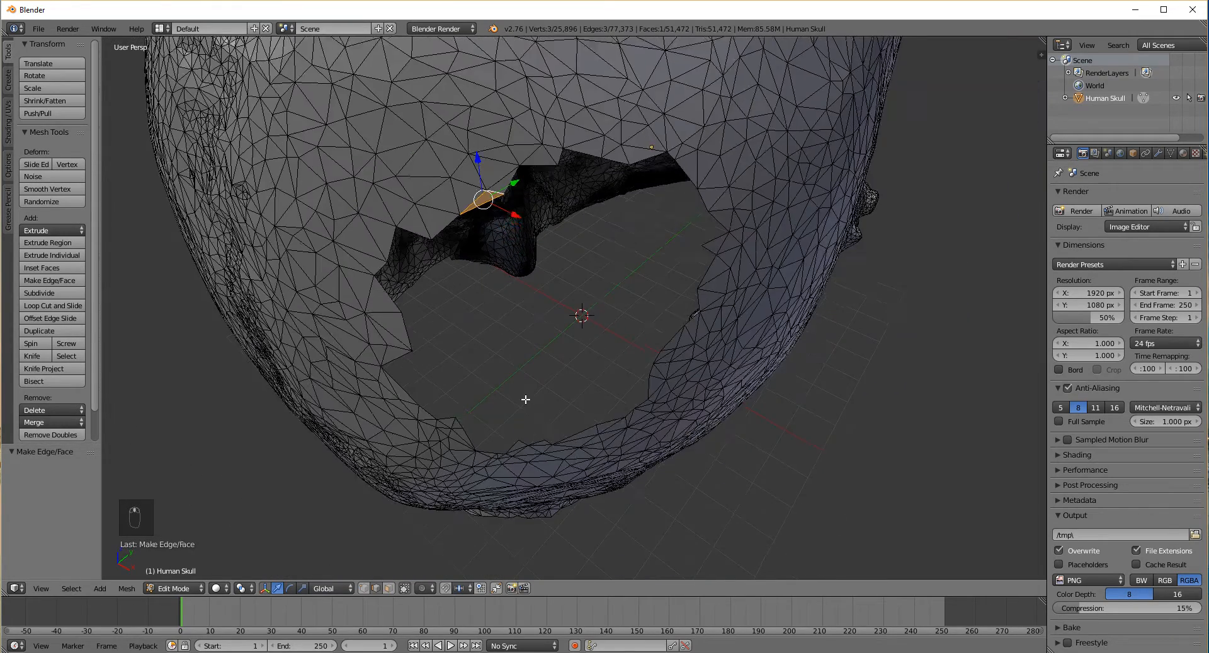
scroll(374, 223, up, 1)
middle_drag(405, 234, 414, 236)
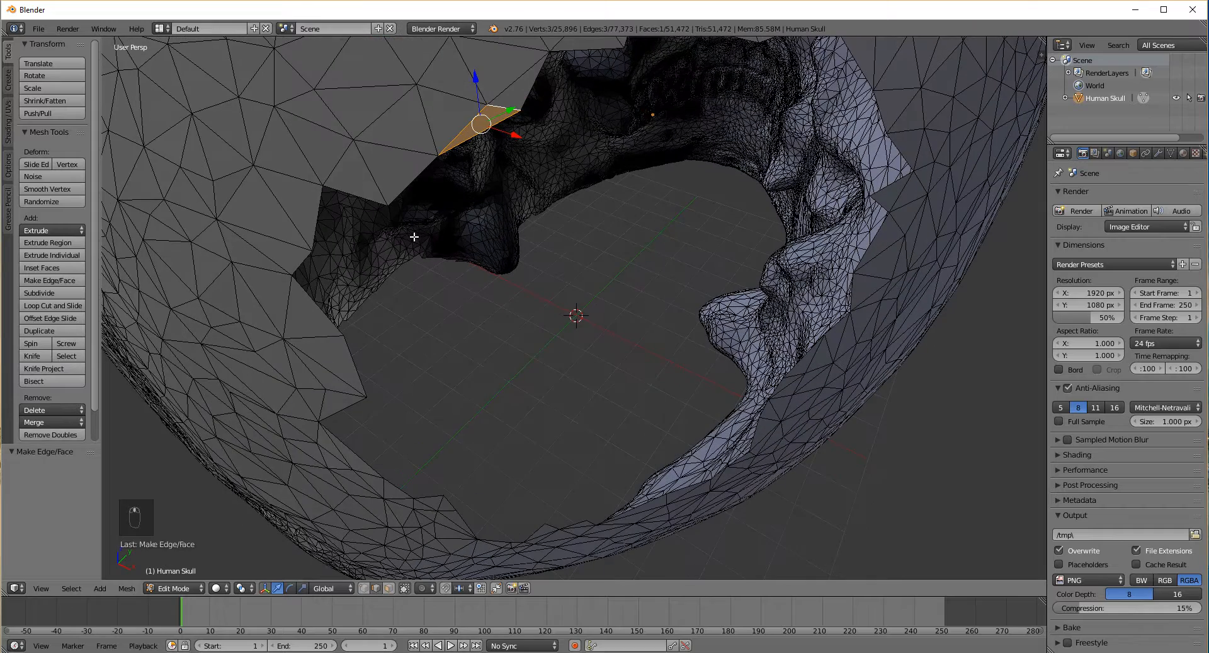
right_click(403, 191)
shift+right_click(471, 139)
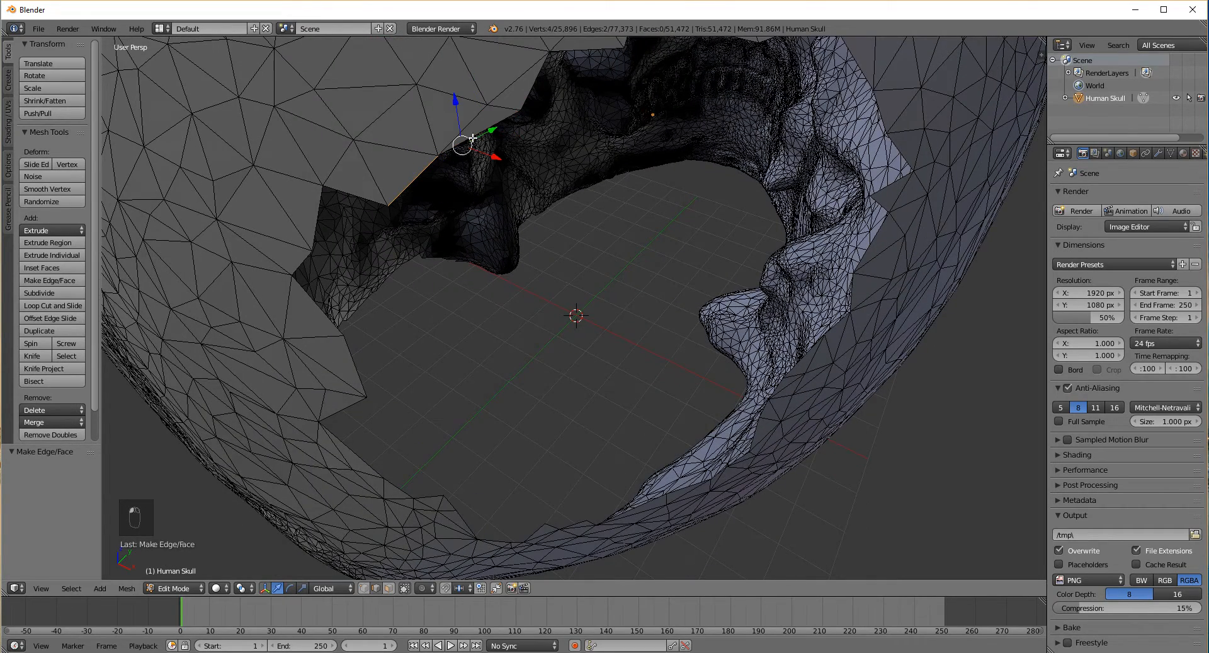
middle_drag(513, 182, 496, 113)
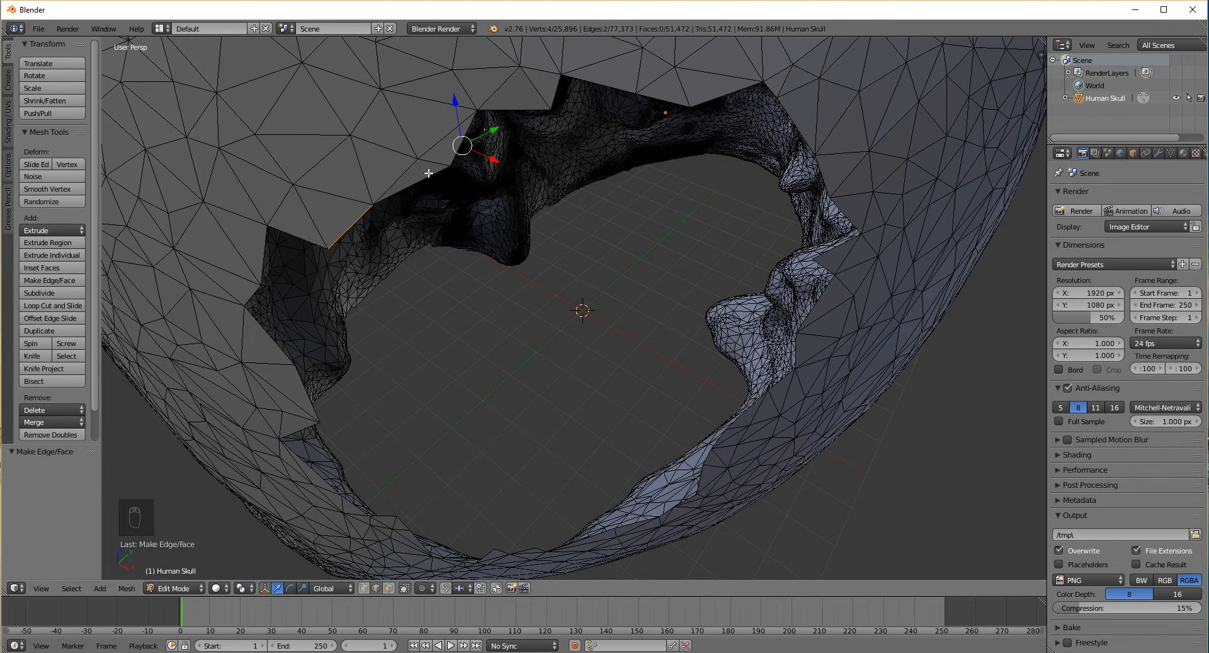
right_click(427, 178)
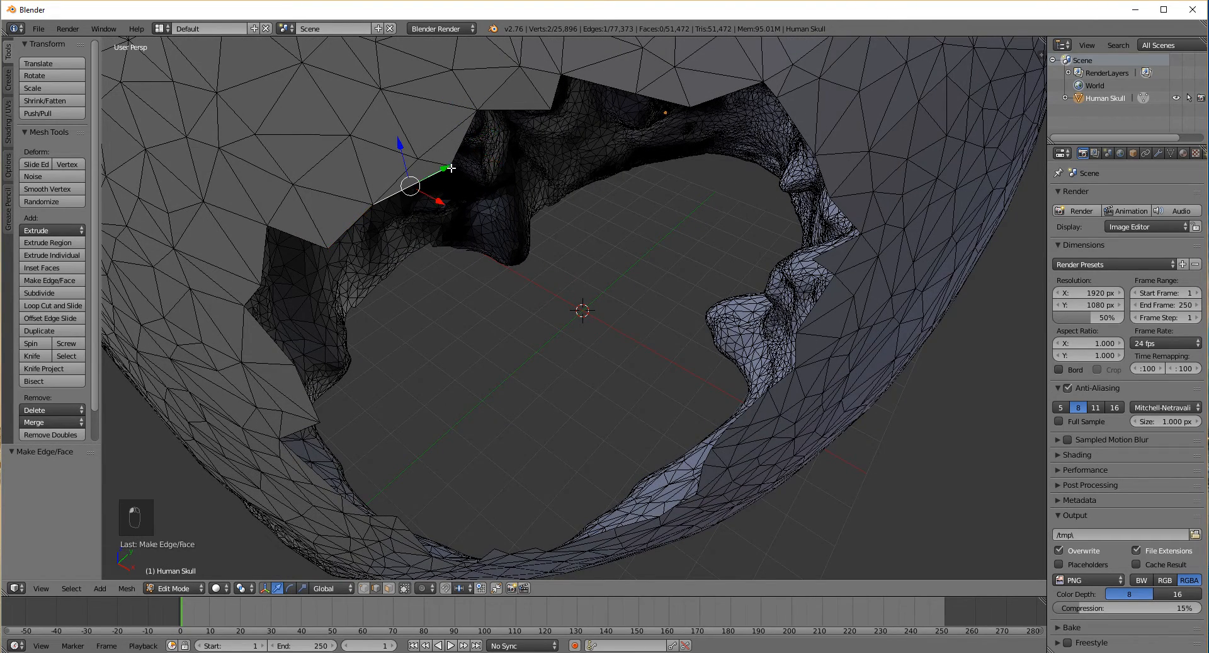
middle_drag(452, 168, 453, 179)
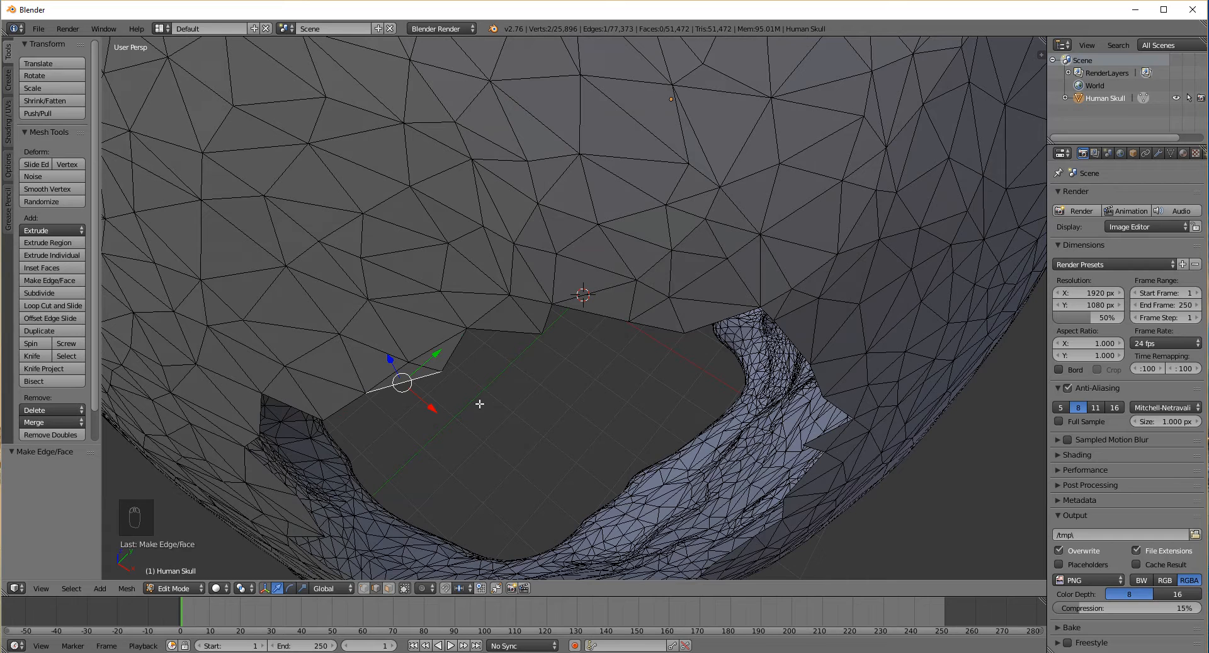
Loop-select the cranium hole's rim twice from the same area, resetting to a single edge after each attempt
alt+right_click(447, 363)
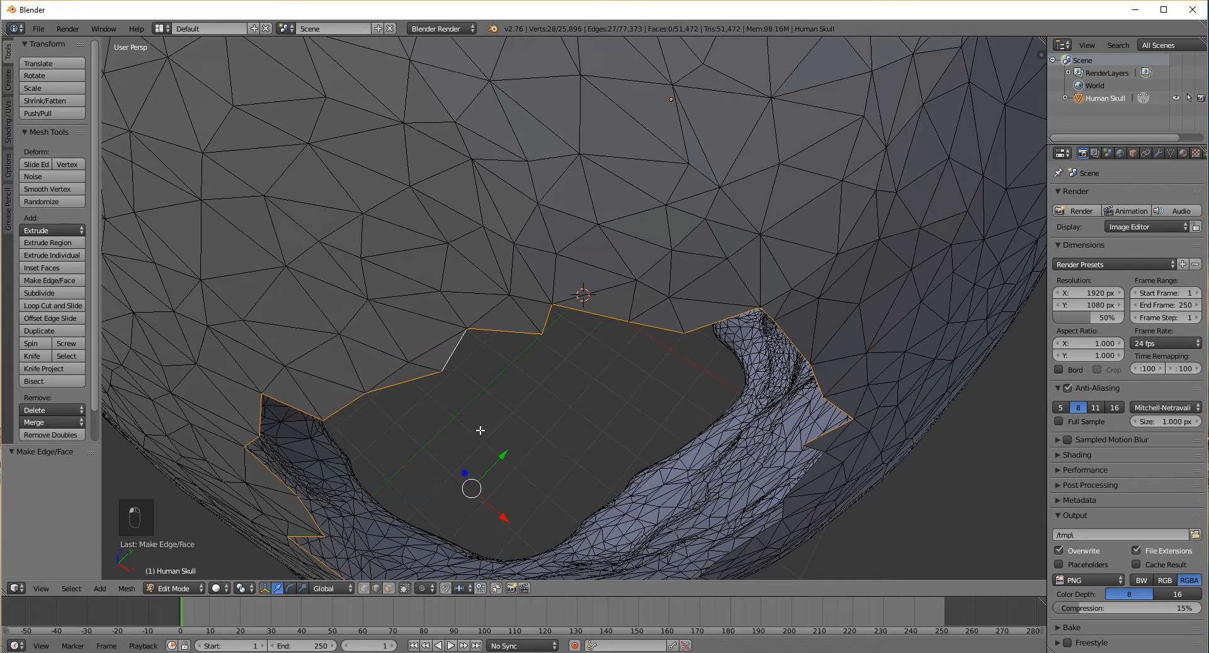
middle_drag(480, 429, 523, 422)
middle_drag(555, 478, 417, 303)
right_click(421, 224)
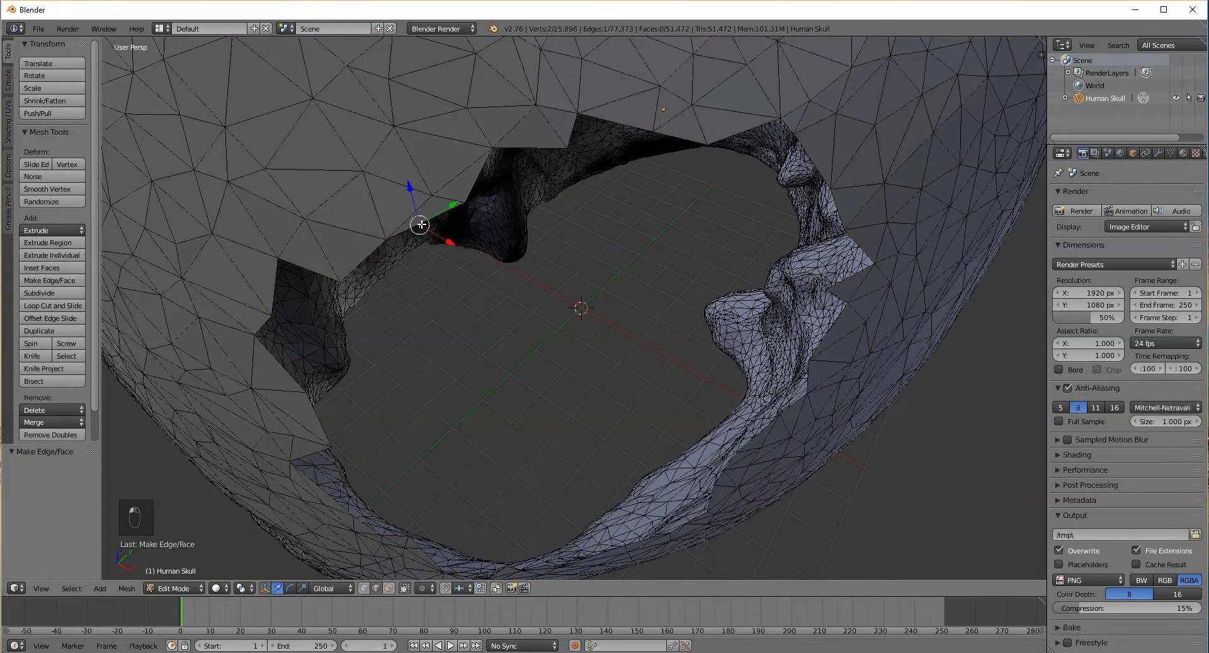
middle_drag(461, 230, 466, 256)
alt+right_click(446, 264)
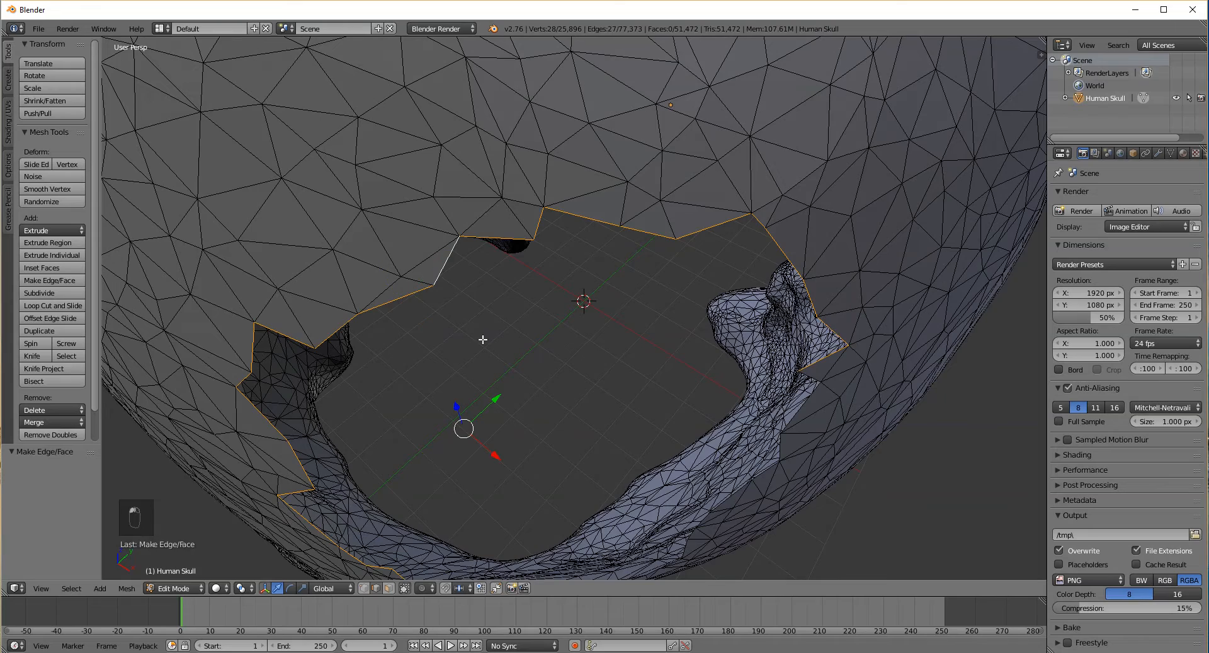
middle_drag(546, 414, 374, 207)
right_click(426, 210)
click(379, 194)
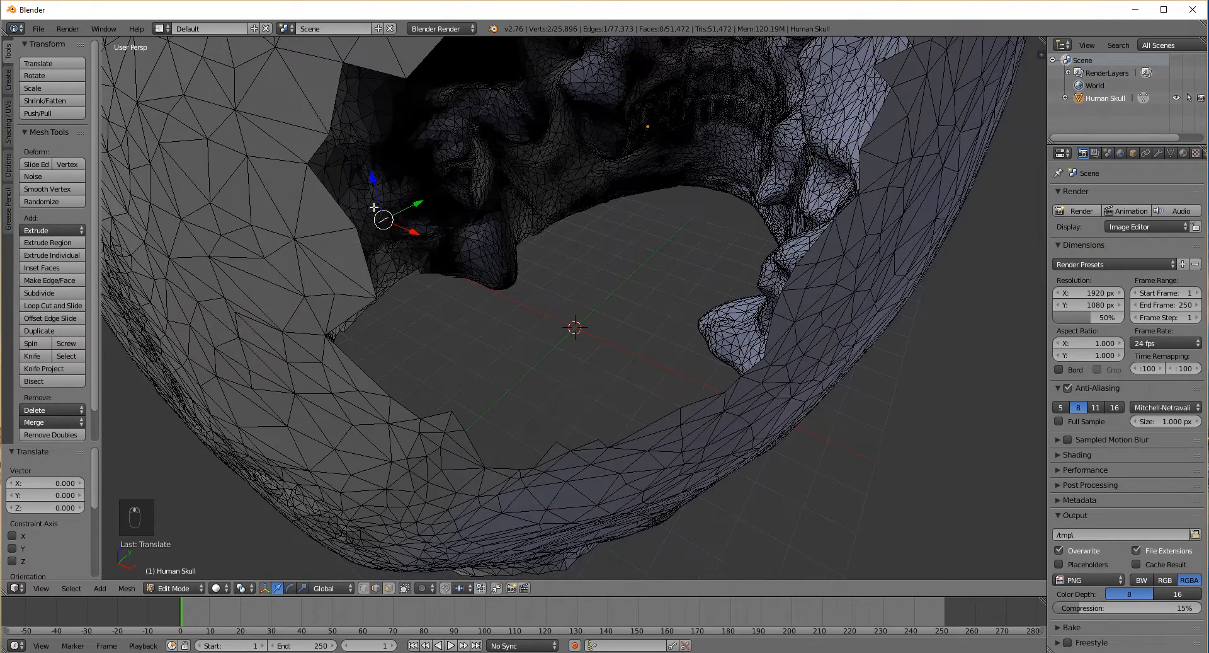
middle_drag(443, 181, 443, 198)
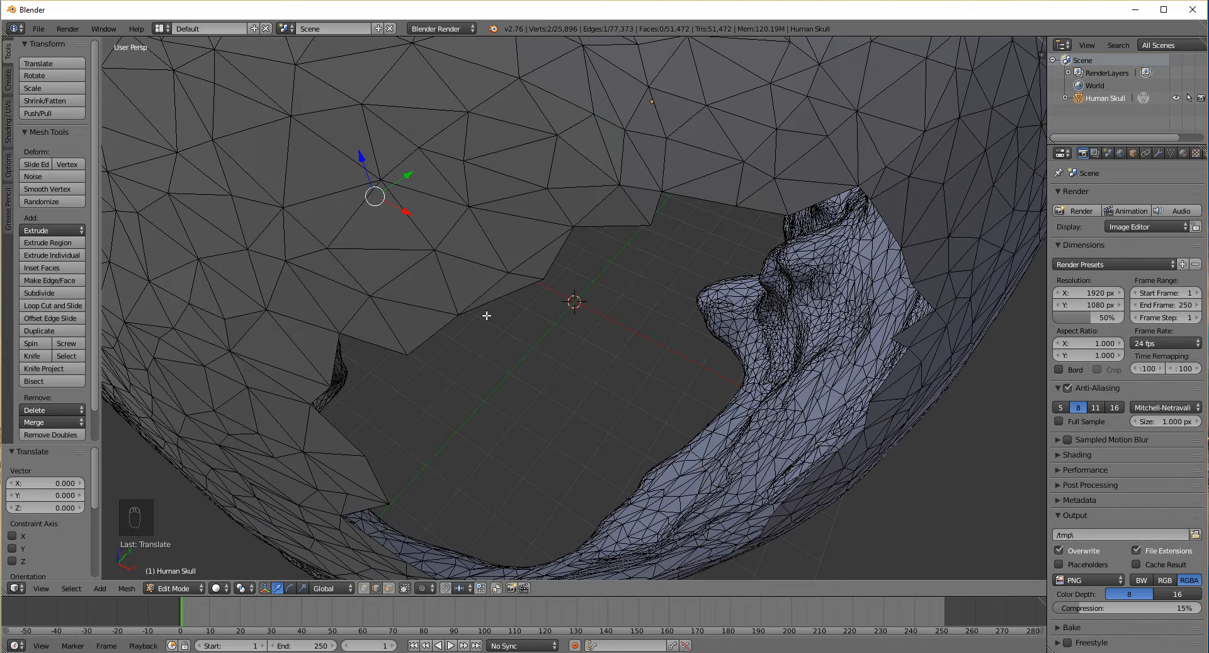
Loop-select the cranium hole's rim and add the second rim loop and the missing edge to cover its whole boundary
right_click(431, 341)
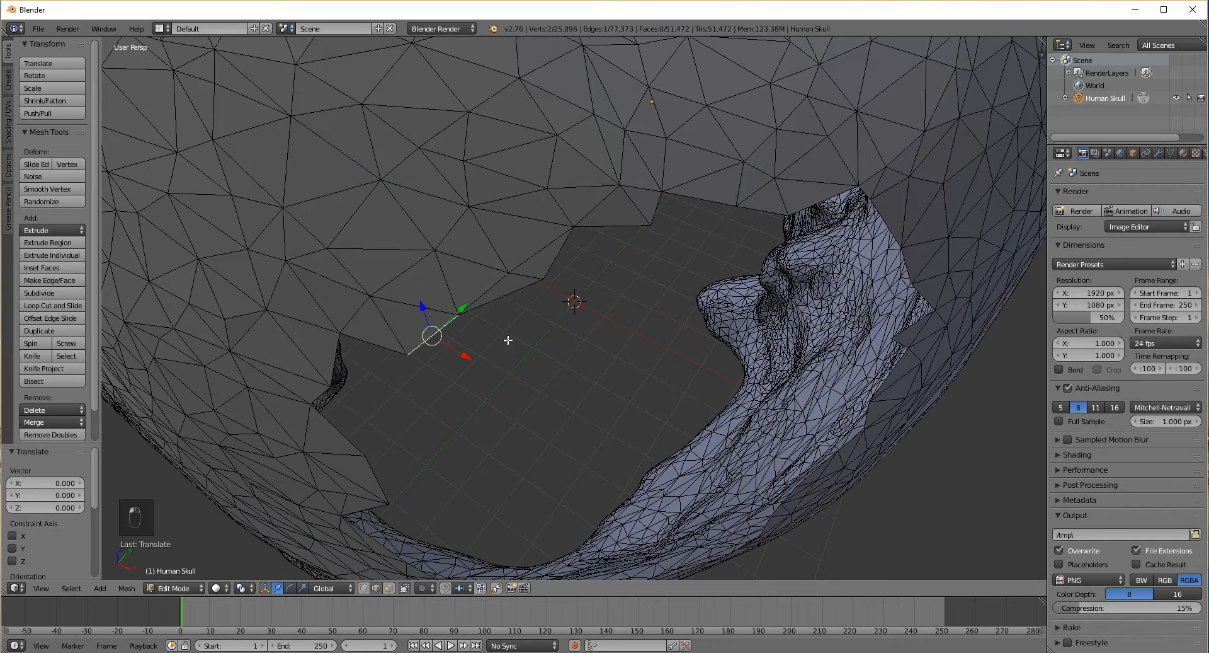
alt+right_click(483, 303)
middle_drag(618, 405, 584, 200)
middle_drag(583, 264, 578, 266)
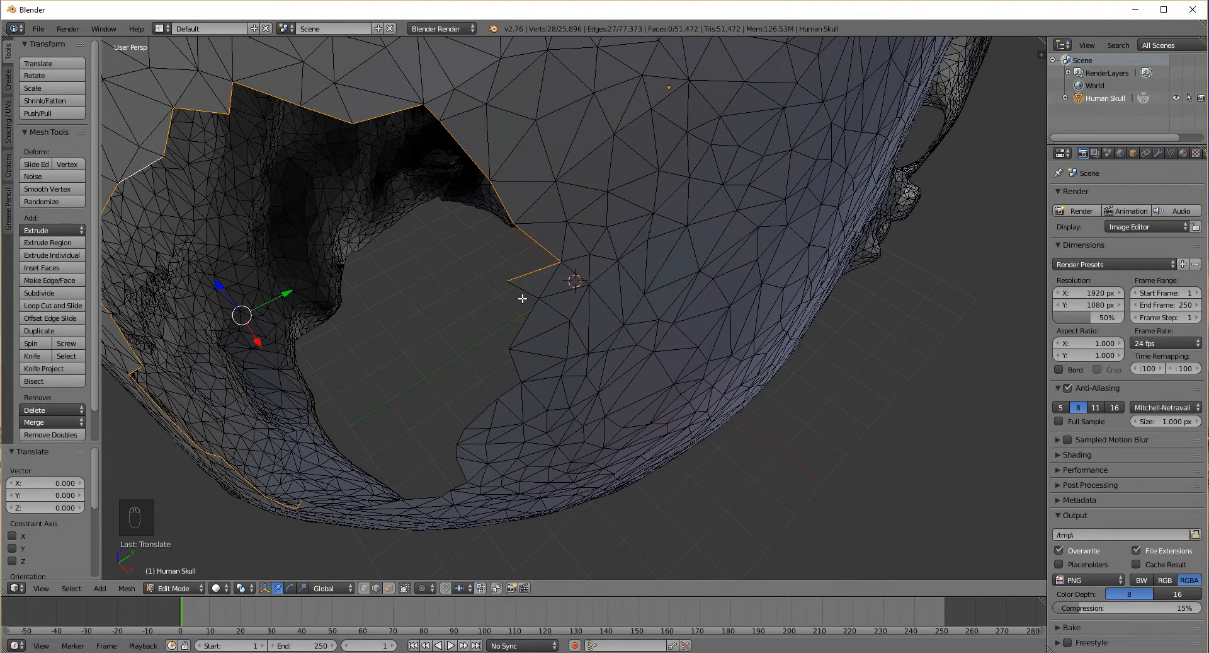
alt+shift+right_click(525, 292)
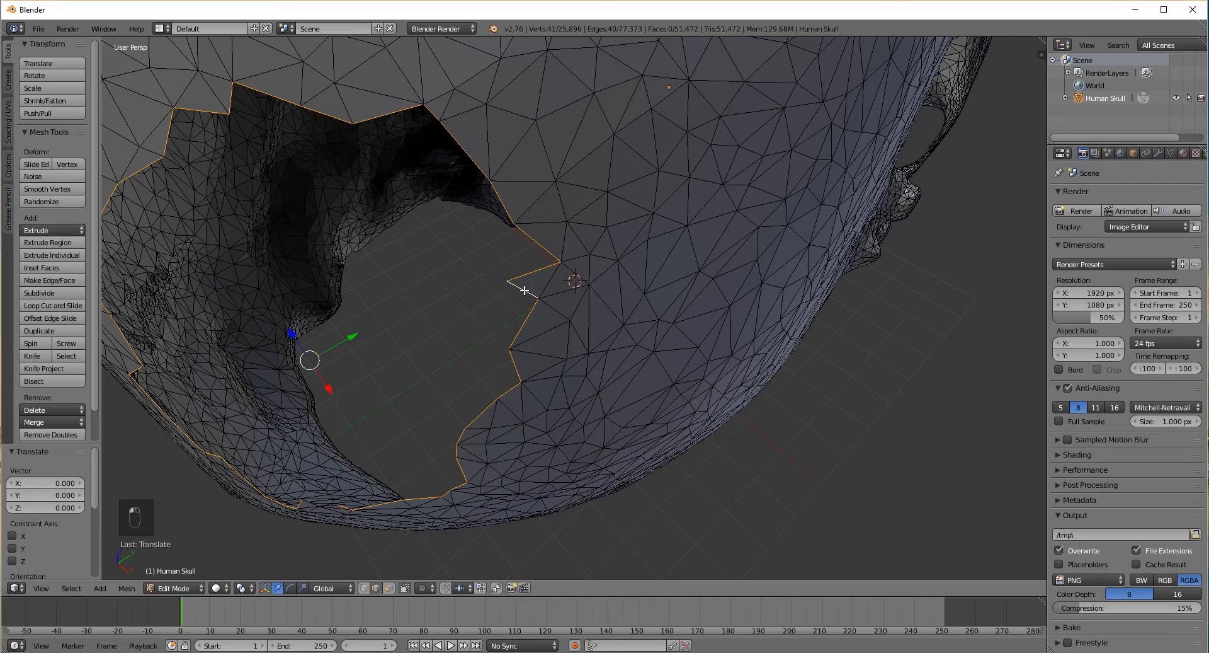
middle_drag(336, 438, 494, 420)
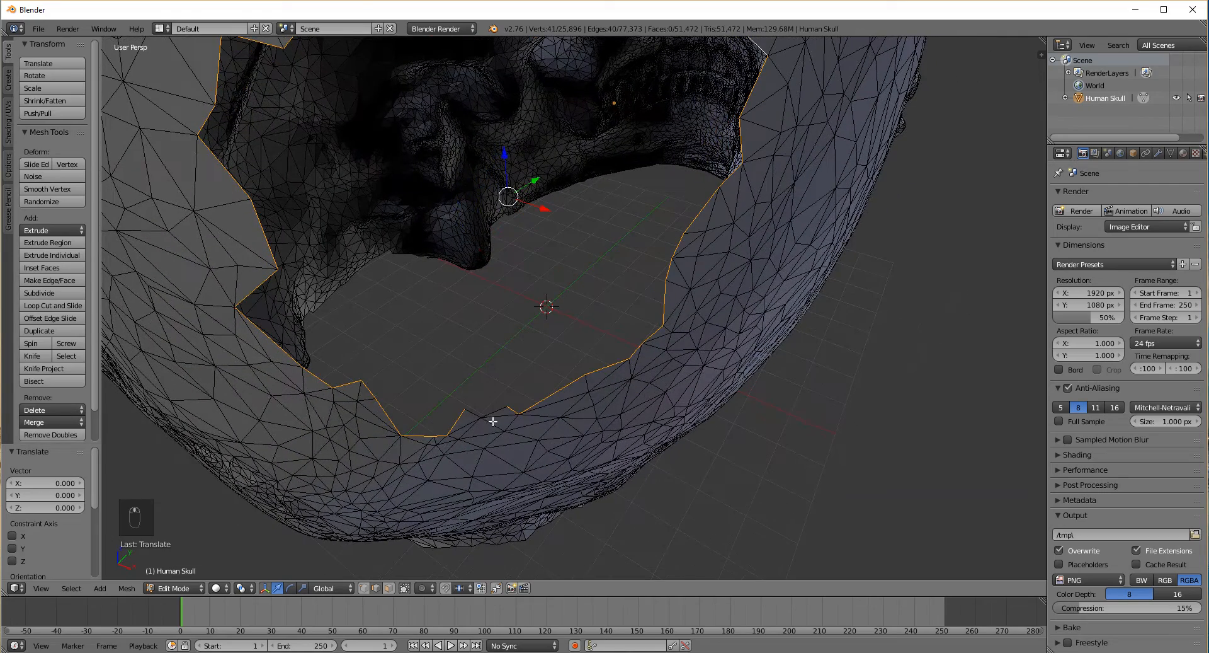
shift+right_click(494, 413)
middle_drag(452, 313, 443, 251)
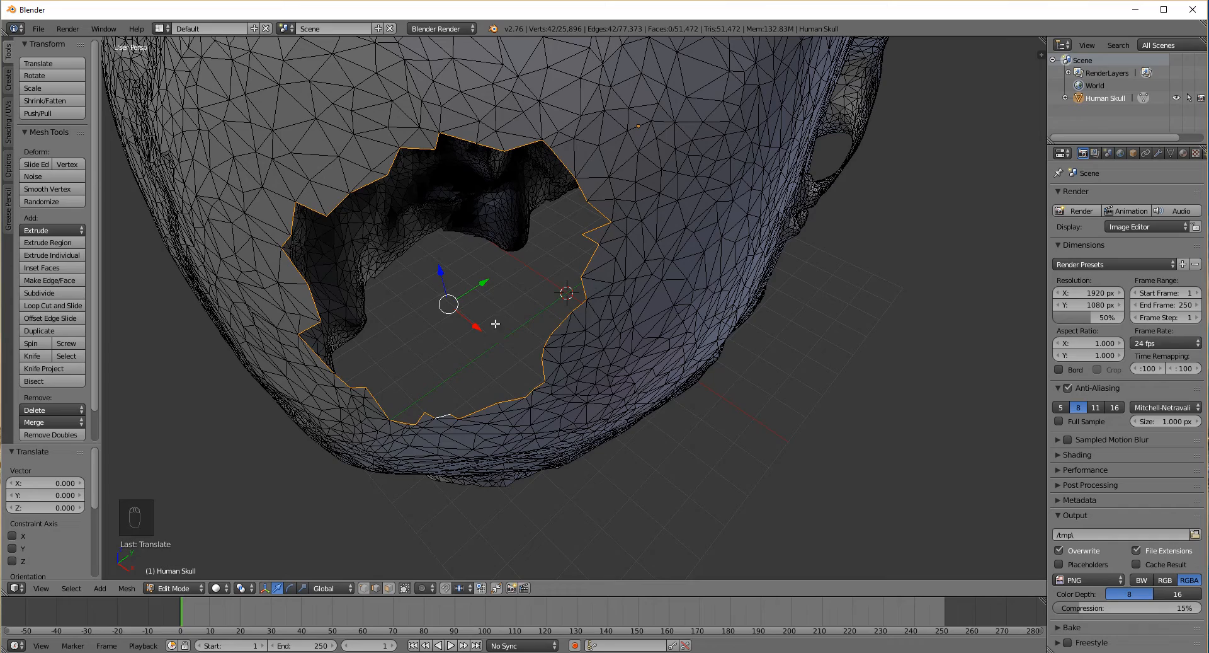
Fill the selected boundary with one single face, view the flat patch from the side and undo the fill
key(f)
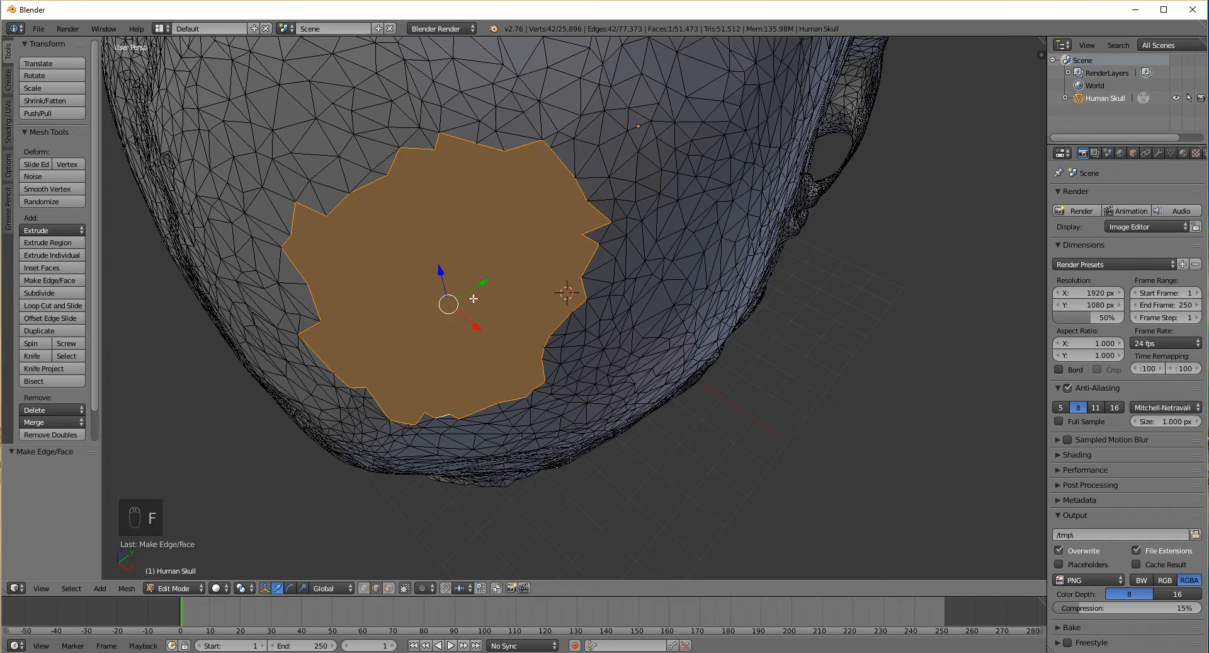
middle_drag(463, 250, 655, 258)
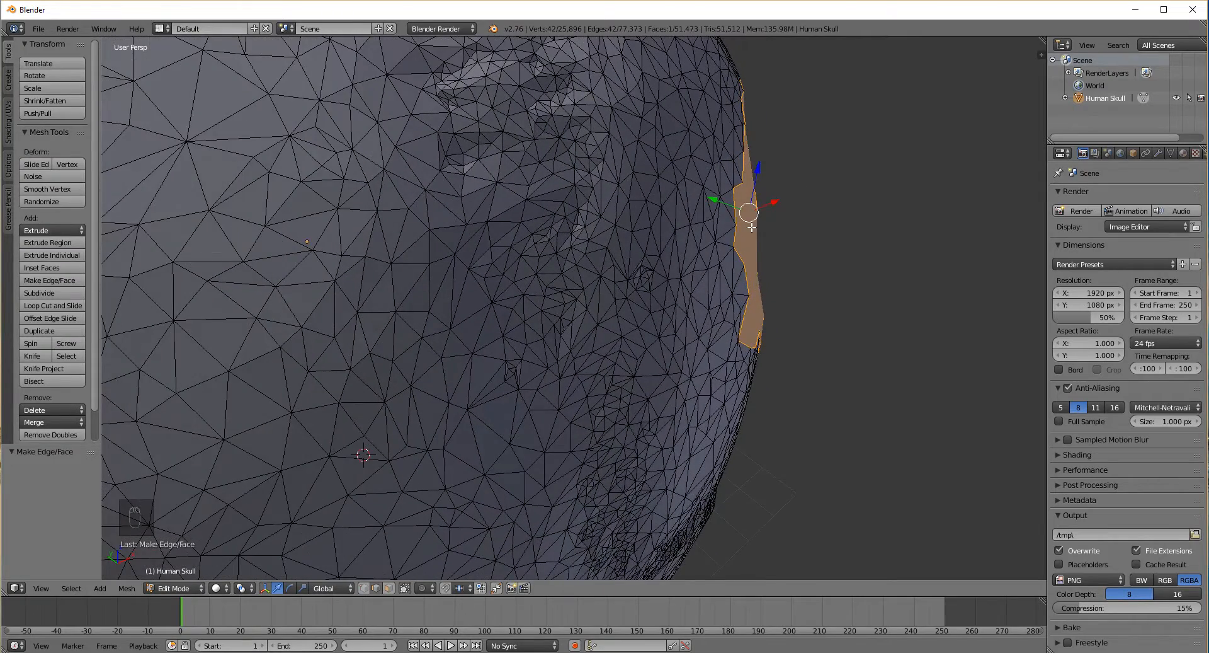
scroll(752, 227, up, 2)
middle_drag(758, 219, 754, 226)
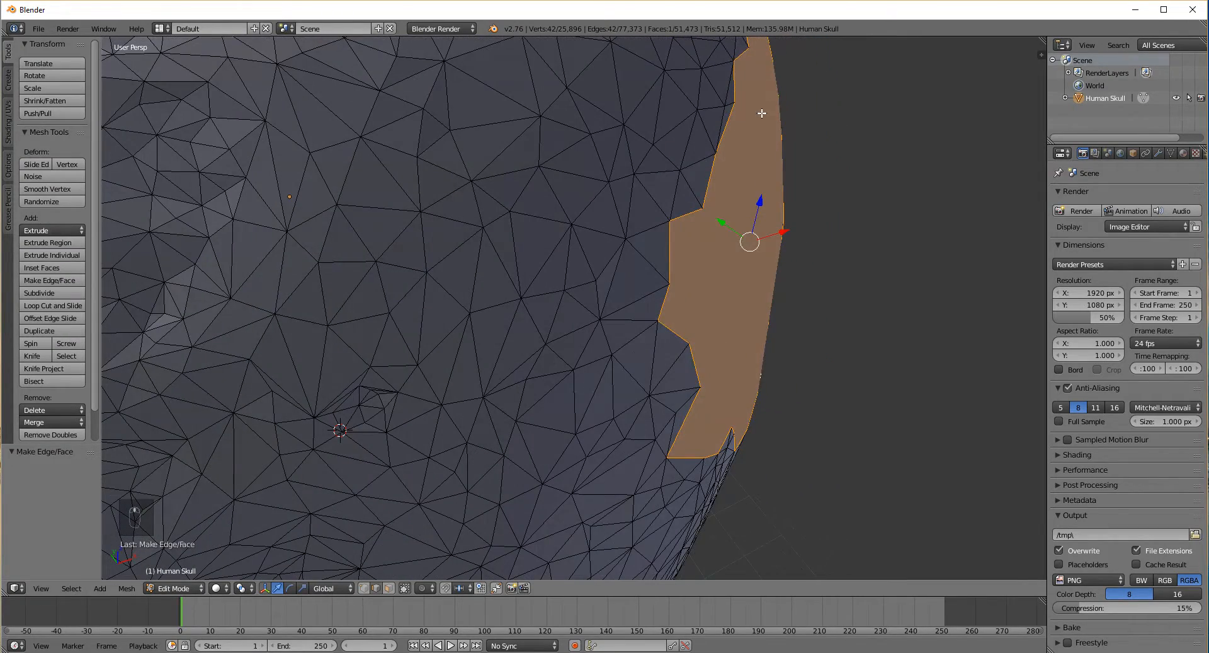
middle_drag(733, 378, 470, 191)
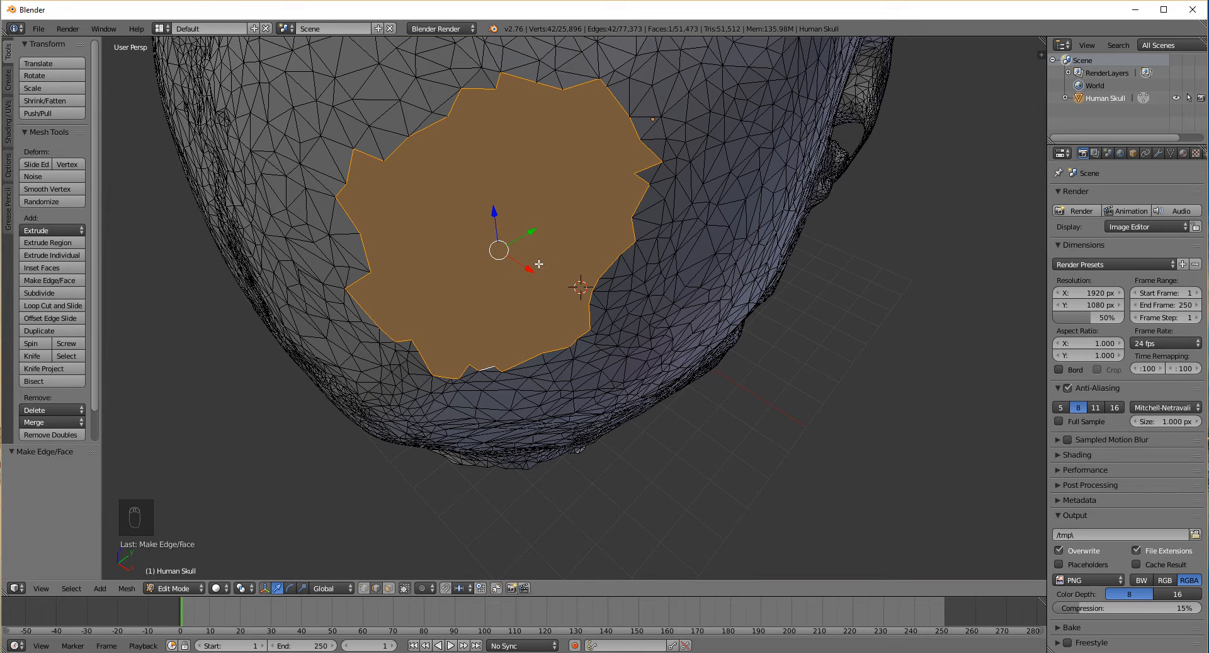
key(ctrl+z)
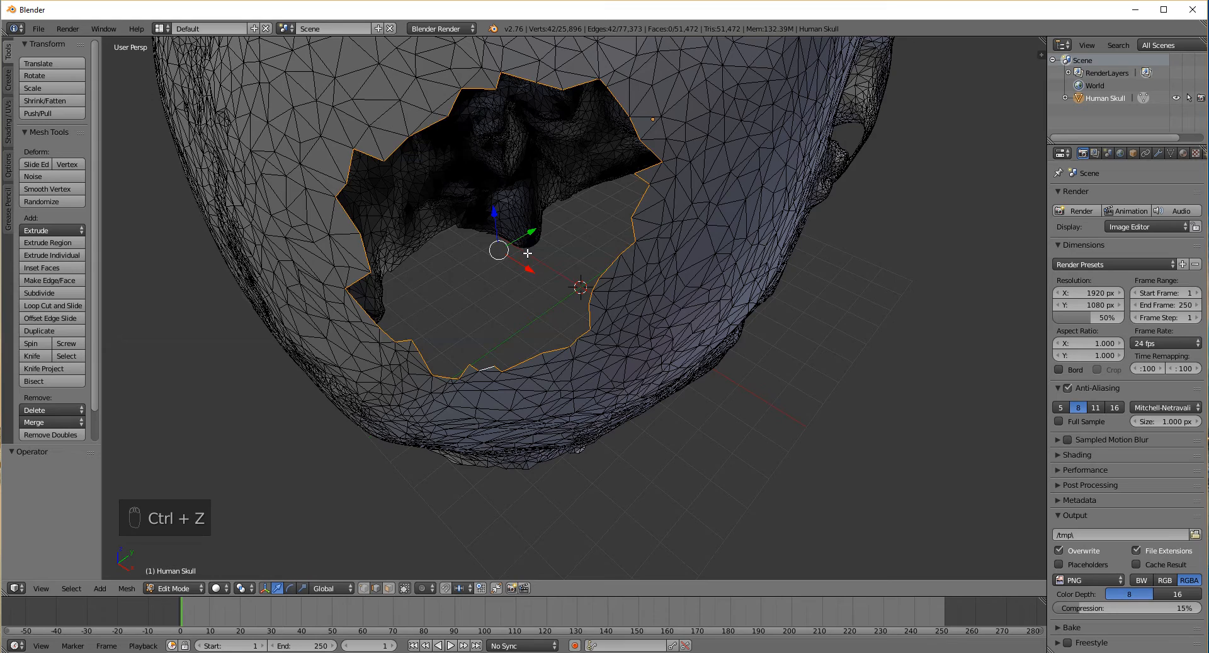
Close the cranium hole with triangulated faces using the Fill operation with Beauty on, and inspect the patch from several sides
middle_drag(522, 250, 540, 264)
key(alt+f)
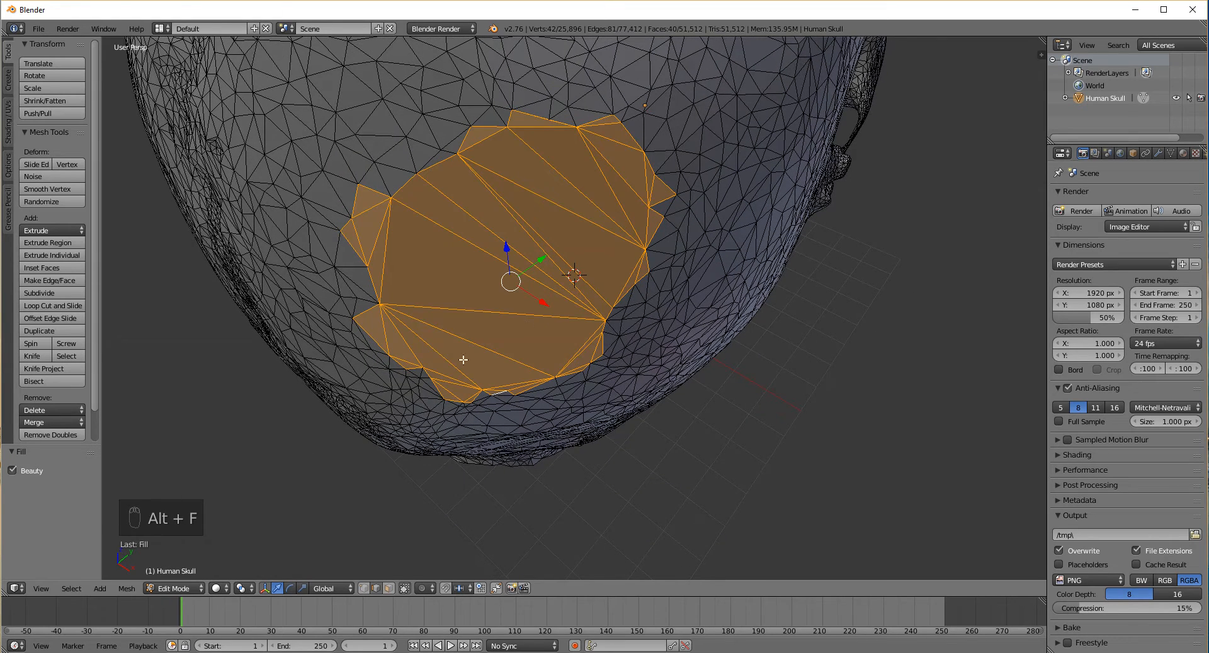
middle_drag(598, 254, 534, 266)
scroll(531, 252, up, 2)
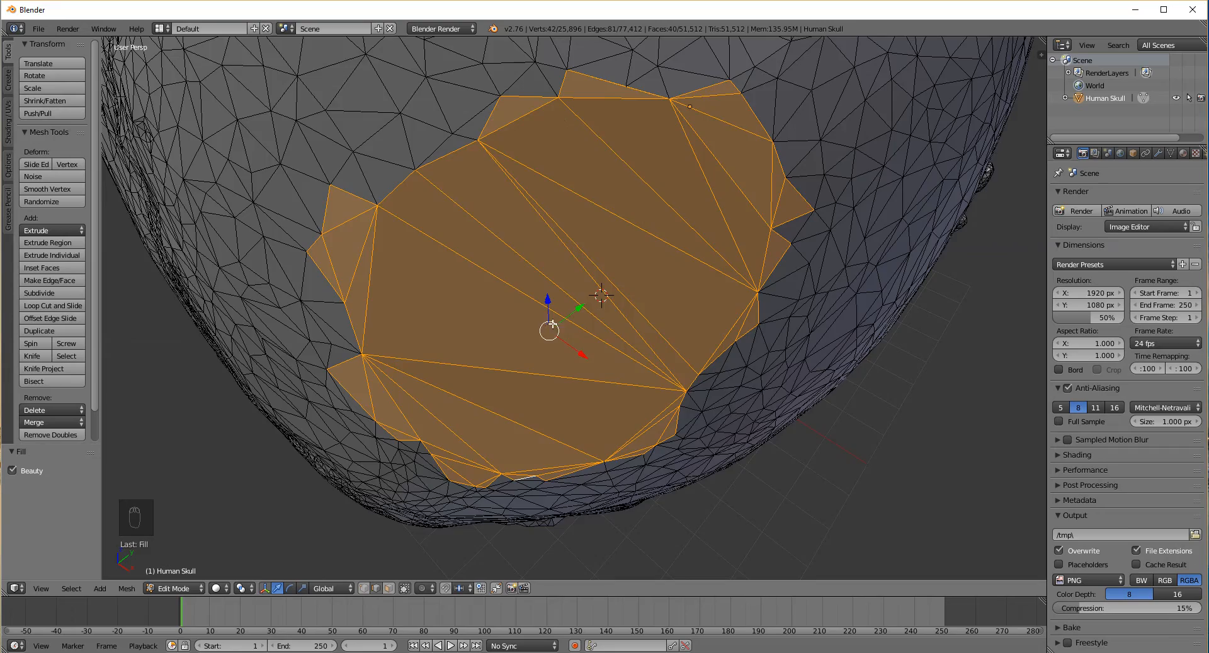
middle_drag(554, 324, 529, 386)
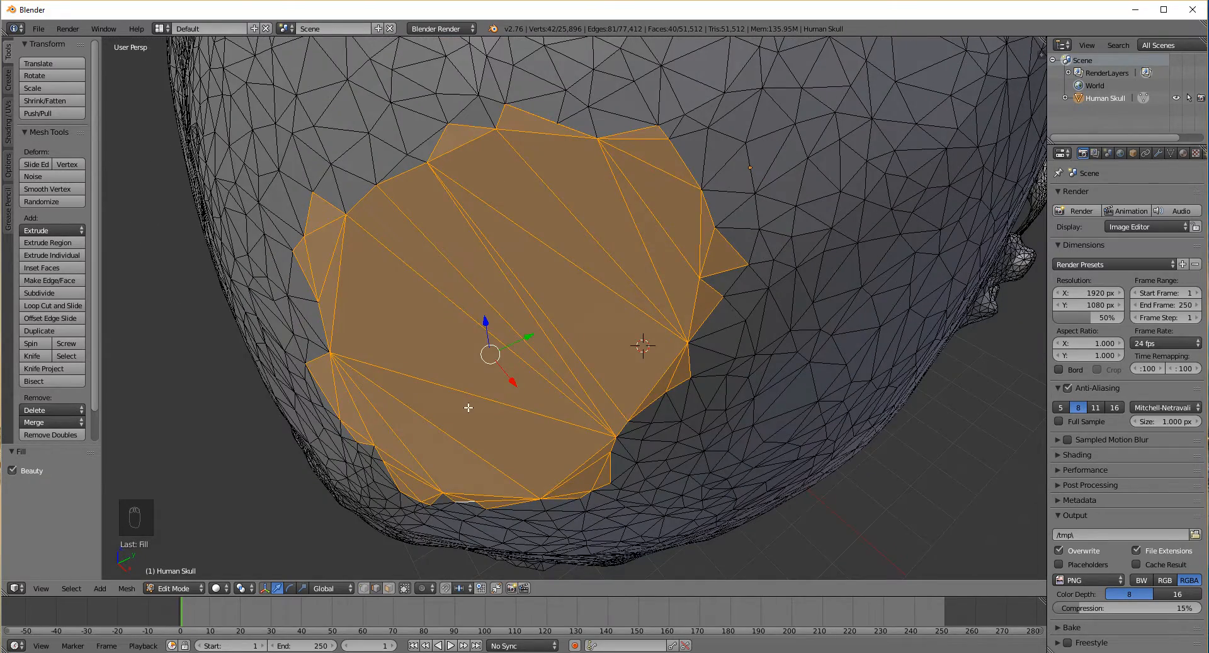
mouse_move(521, 337)
middle_down()
mouse_move(462, 327)
mouse_move(501, 335)
middle_up()
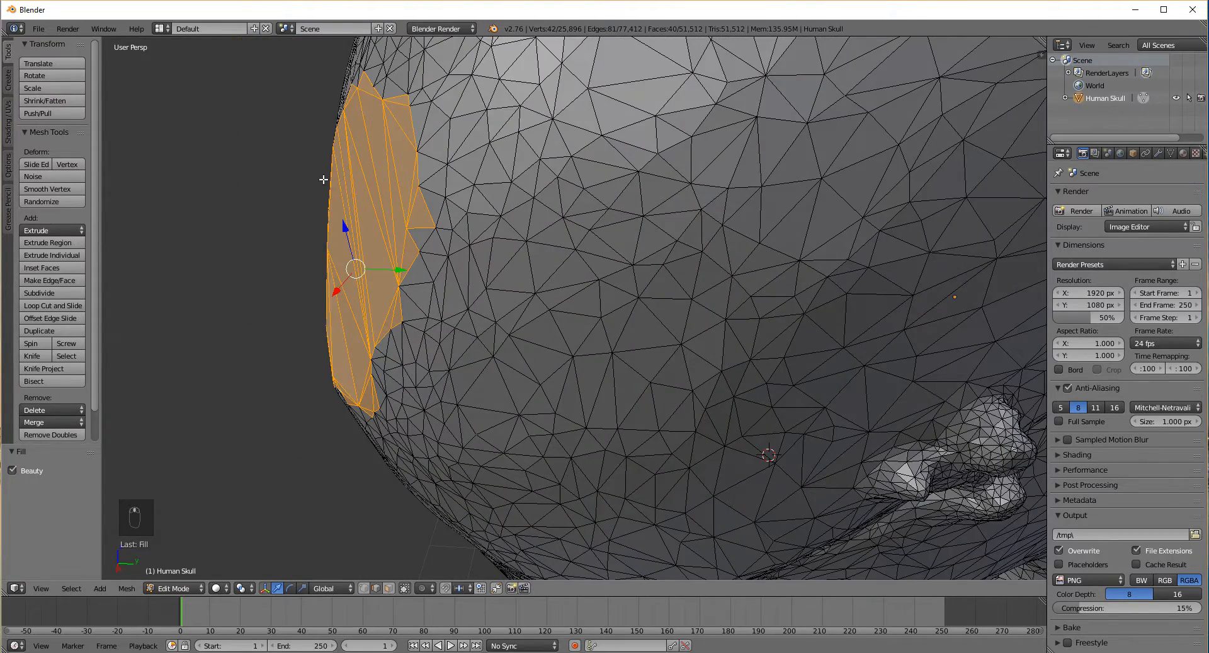
middle_drag(374, 249, 382, 354)
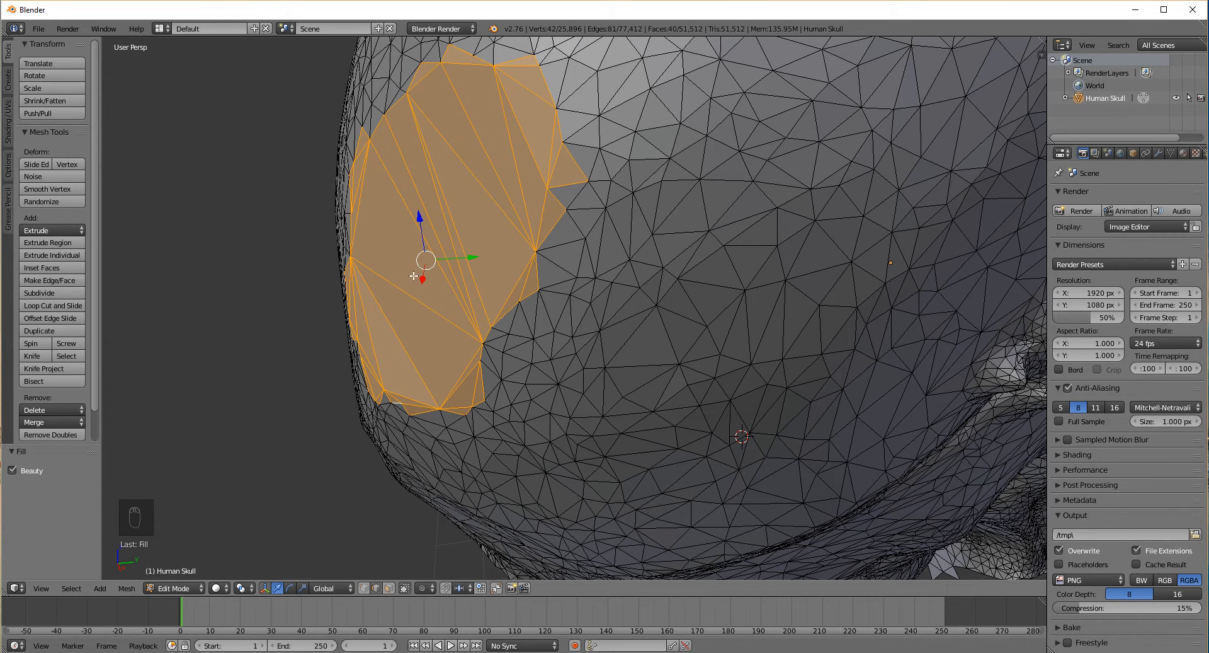
Apply Subdivide Smooth twice to the filled patch with 1 cut and smoothness 1.000, and inspect its curvature
key(w)
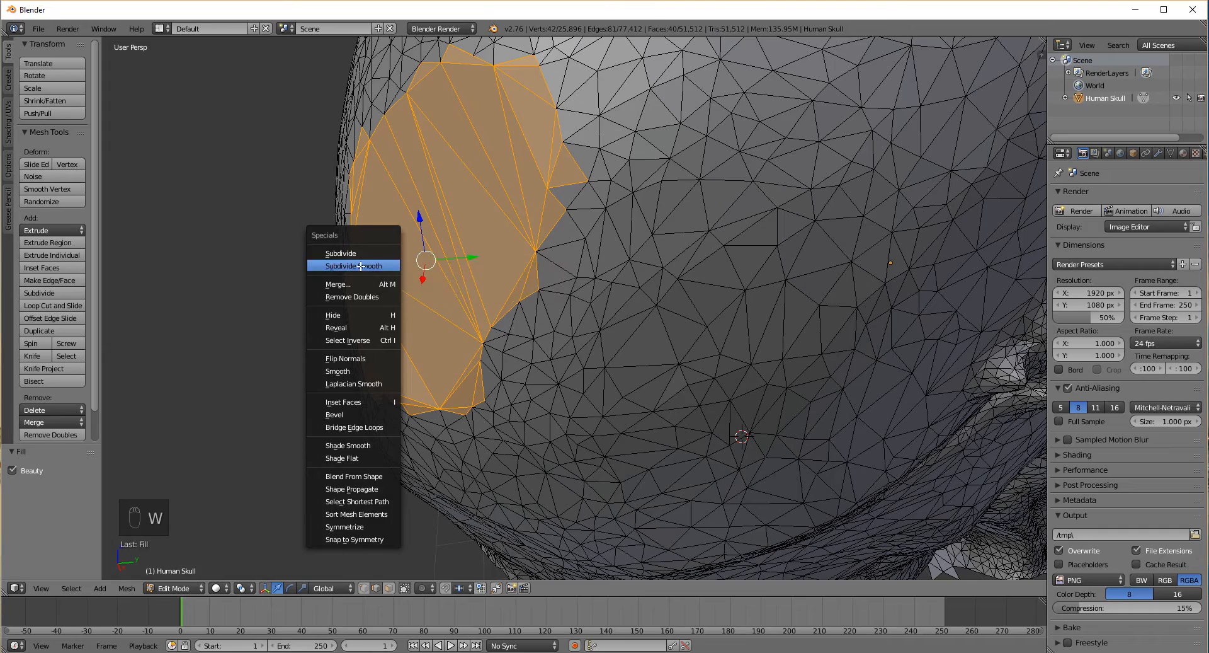
click(361, 265)
middle_drag(361, 266, 363, 320)
key(w)
click(409, 273)
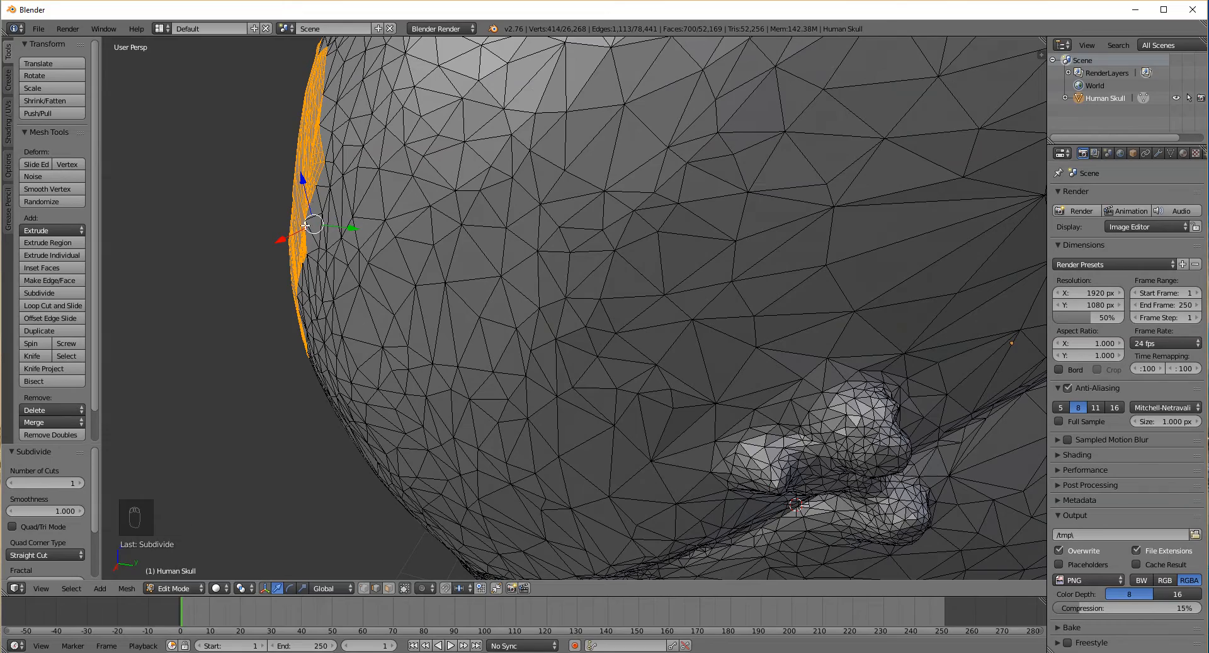
middle_drag(301, 288, 410, 350)
middle_drag(330, 257, 368, 281)
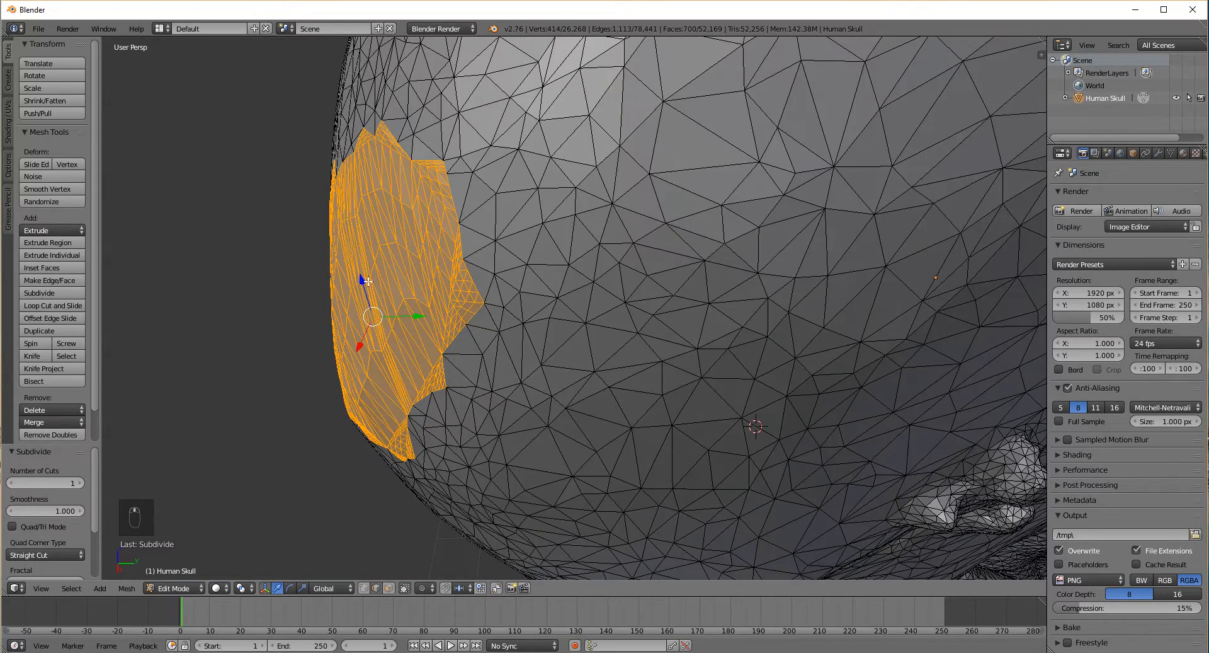
middle_drag(356, 225, 504, 282)
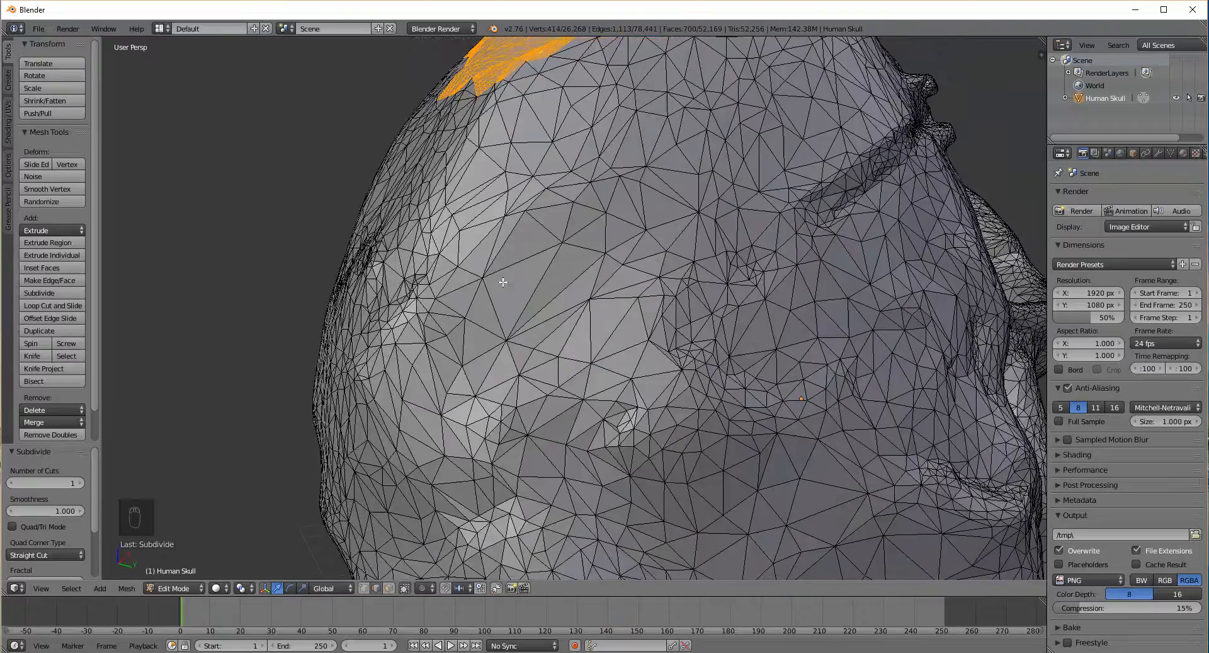
Try to reshape the subdivided cranium patch by moving one of its vertices along Z, and inspect the patch's curvature
middle_drag(437, 162, 633, 370)
right_click(637, 308)
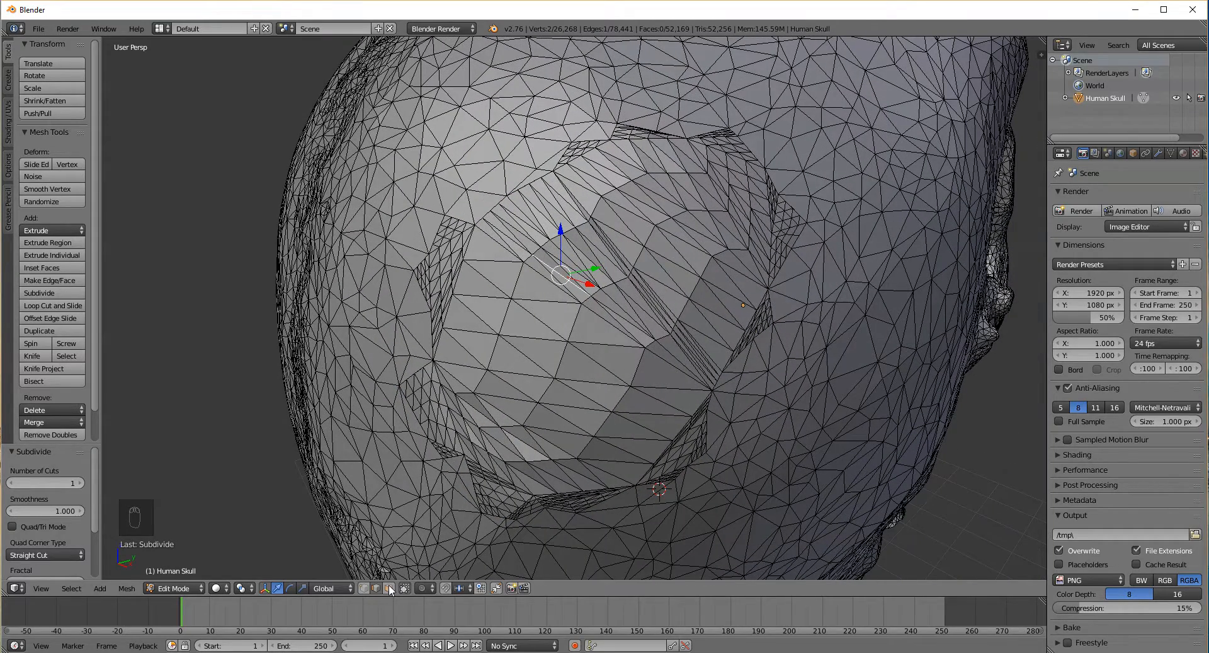
right_click(568, 342)
middle_drag(604, 357, 548, 380)
key(g)
key(z)
click(464, 356)
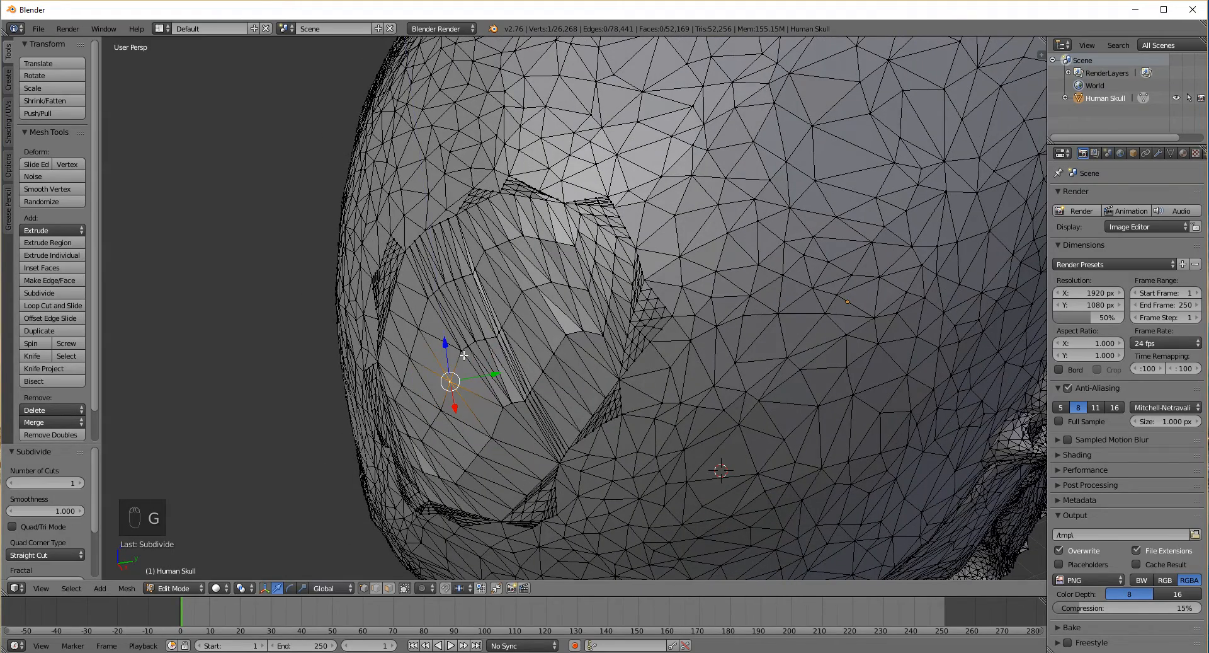
right_click(460, 349)
key(g)
right_click(486, 375)
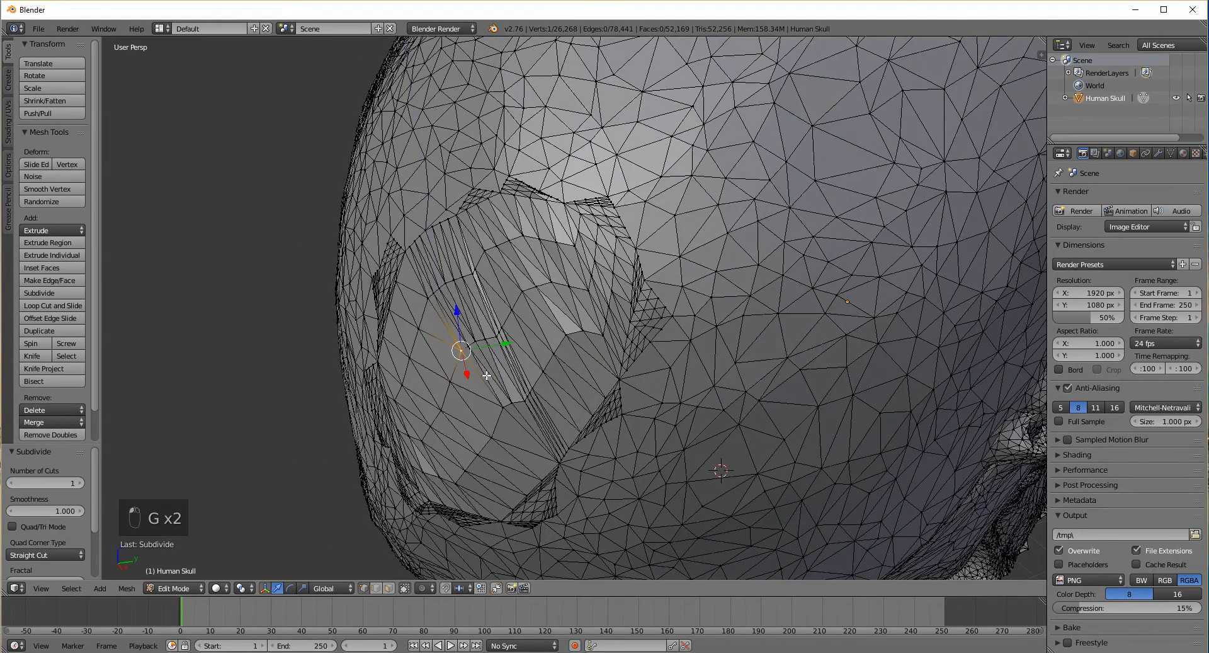
middle_drag(486, 375, 517, 367)
middle_drag(634, 444, 408, 194)
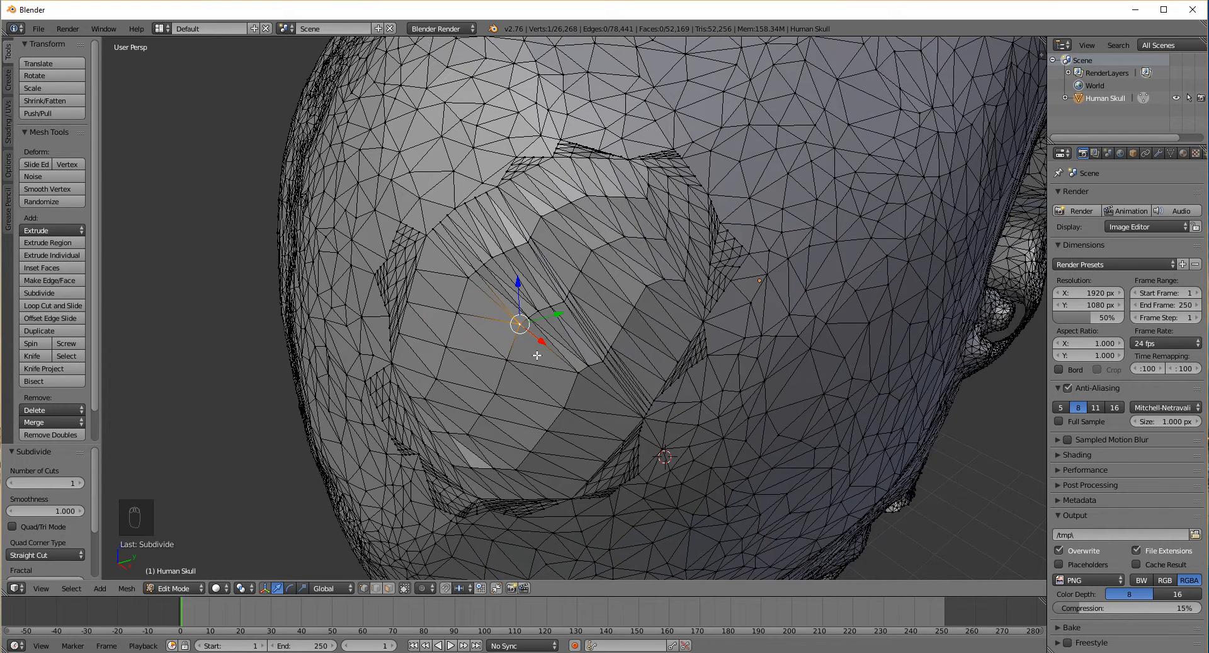
Undo the vertex edit, the smooth subdivisions and the triangulated fill to reopen the cranium hole
key(ctrl+z)
key(ctrl+z)
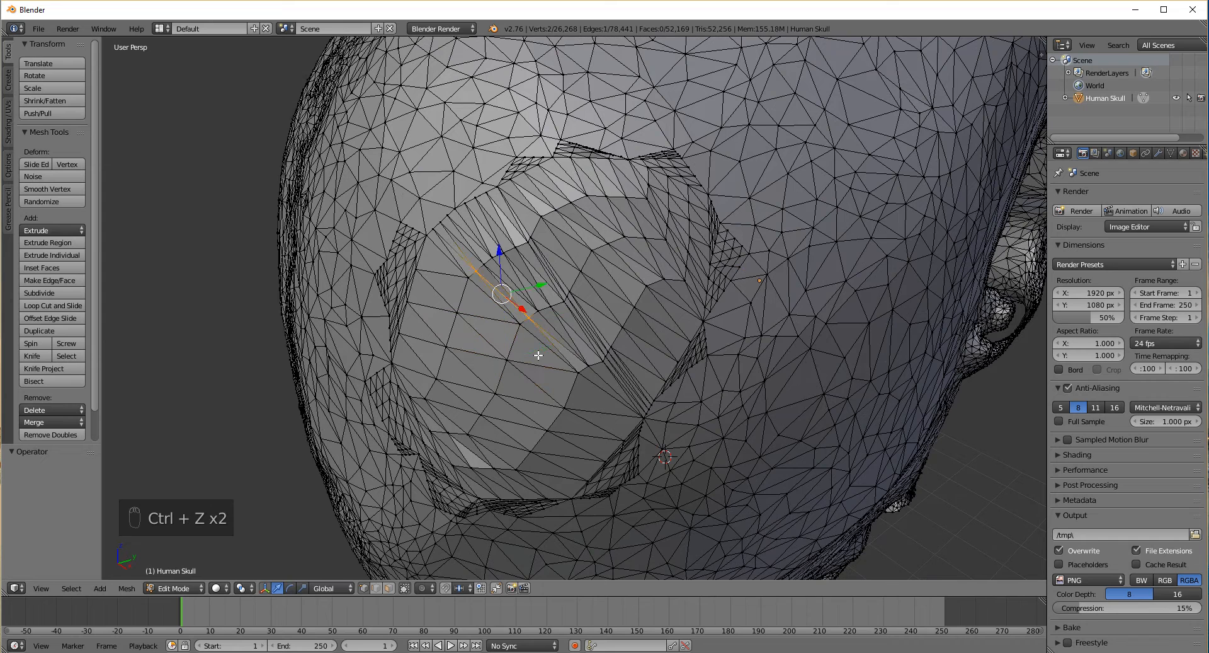
key(ctrl+z)
key(ctrl+z)
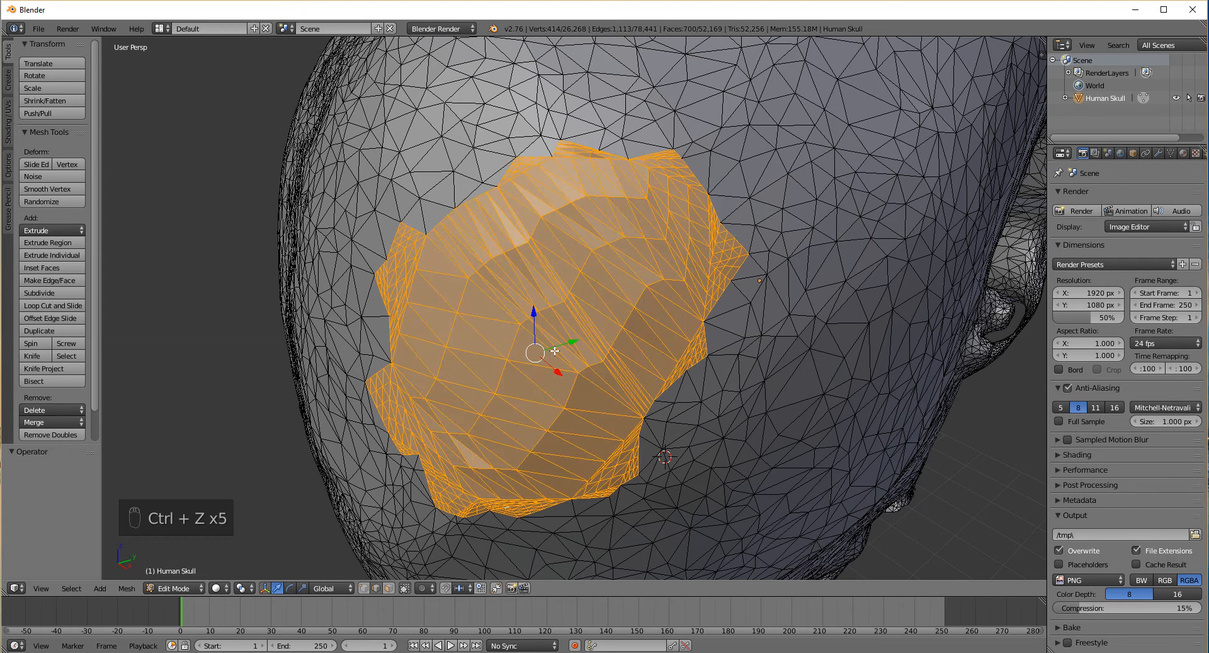
key(ctrl+z)
key(ctrl+z)
key(ctrl+z)
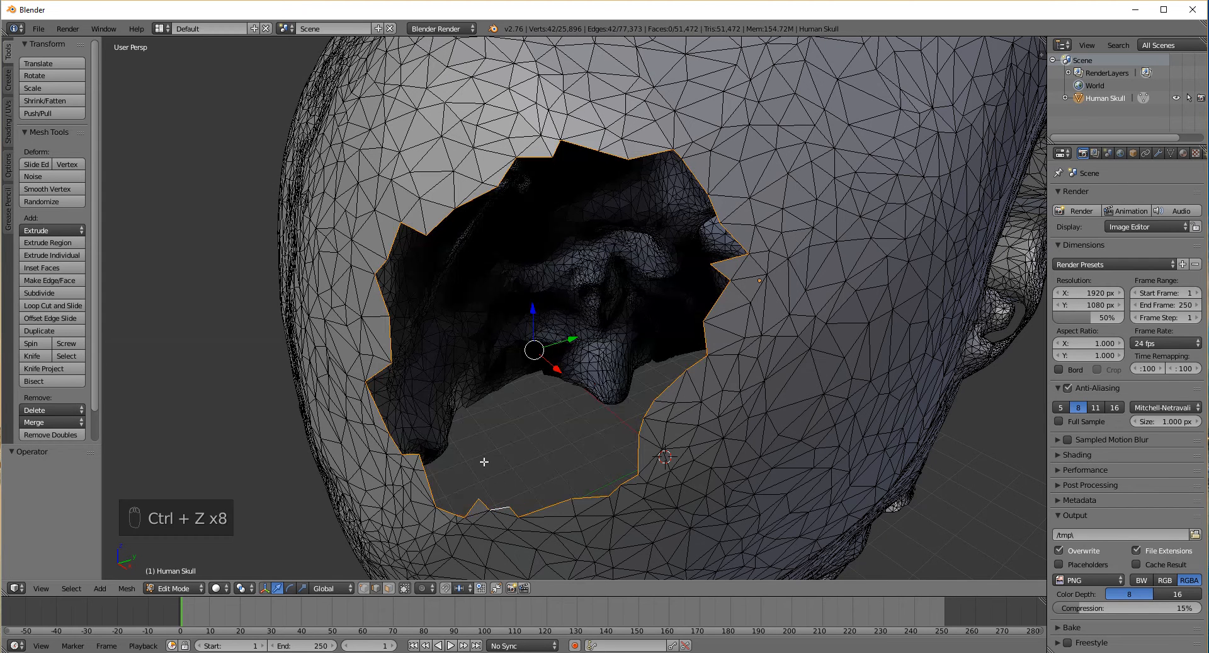
Switch to edge selection and close a sharp notch in the hole's right rim with a face between its two edges
click(390, 587)
middle_drag(440, 480, 446, 471)
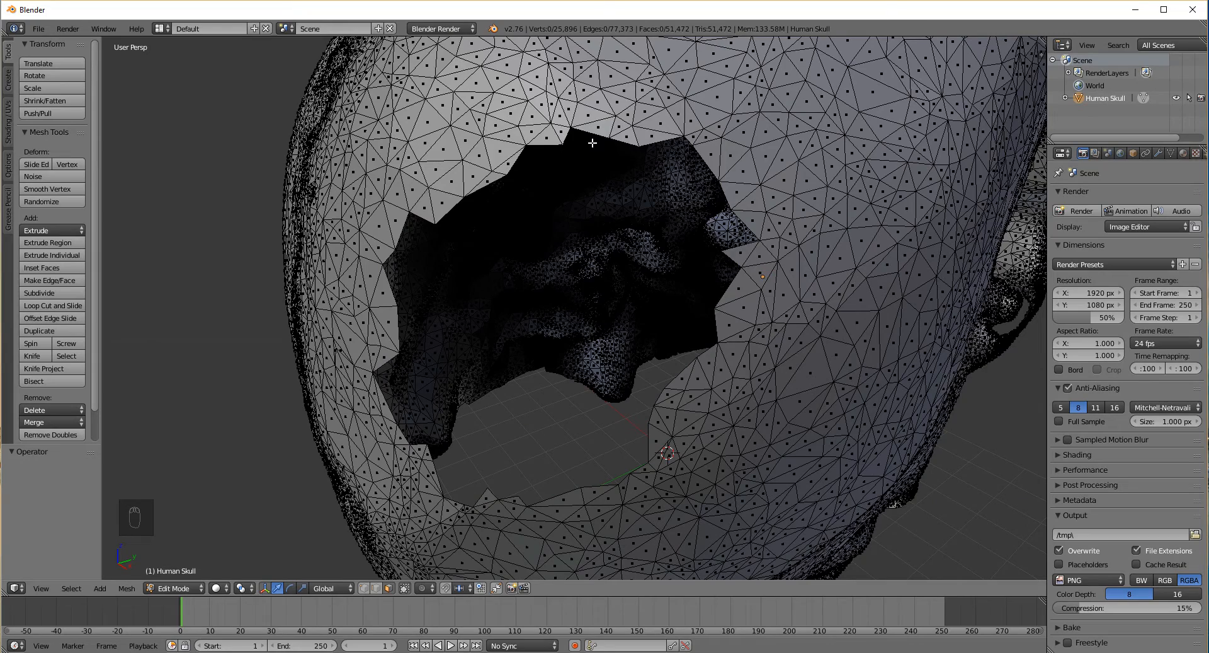
scroll(586, 149, up, 8)
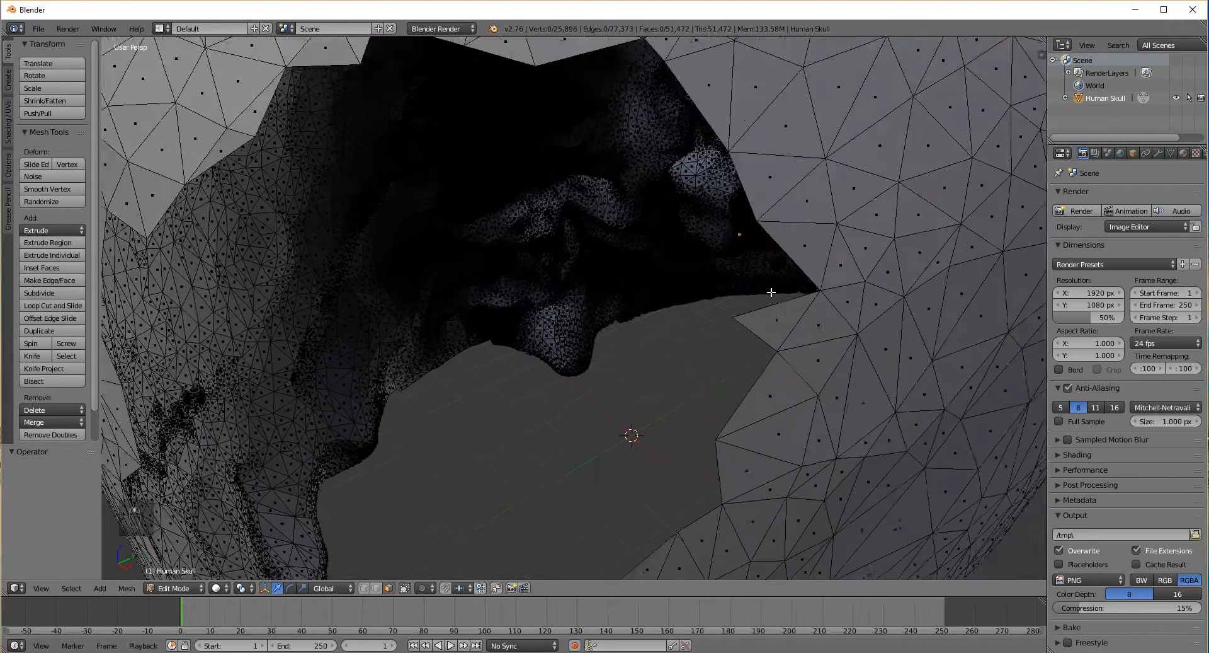
middle_drag(771, 291, 773, 301)
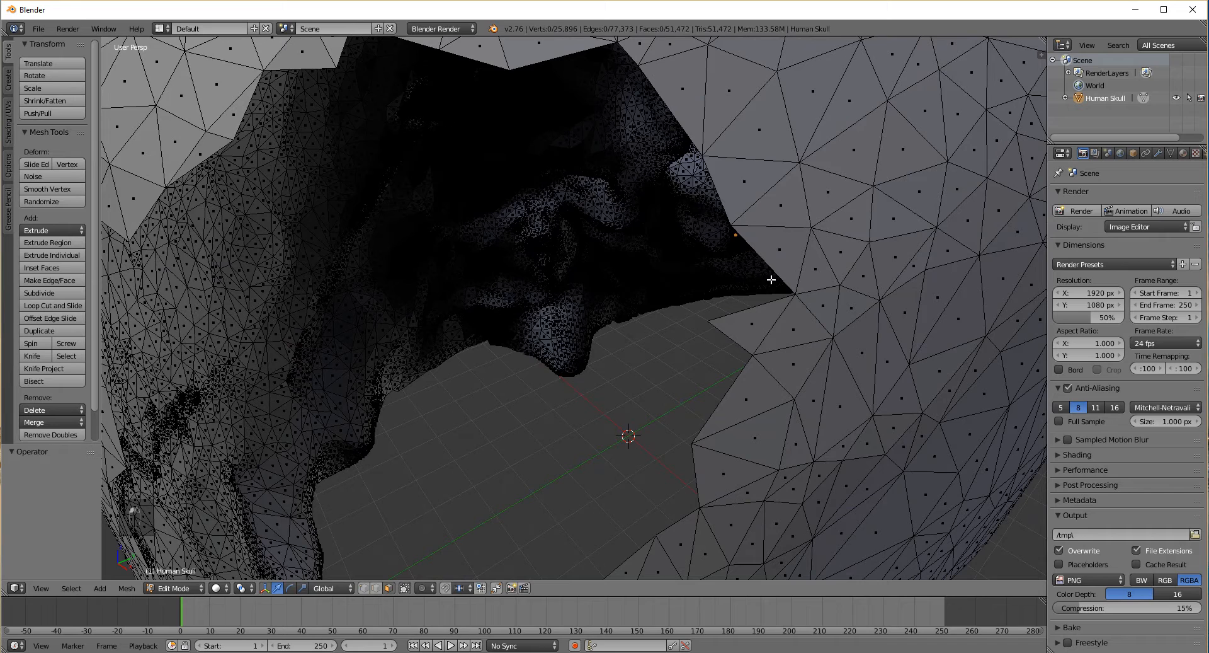
right_click(760, 303)
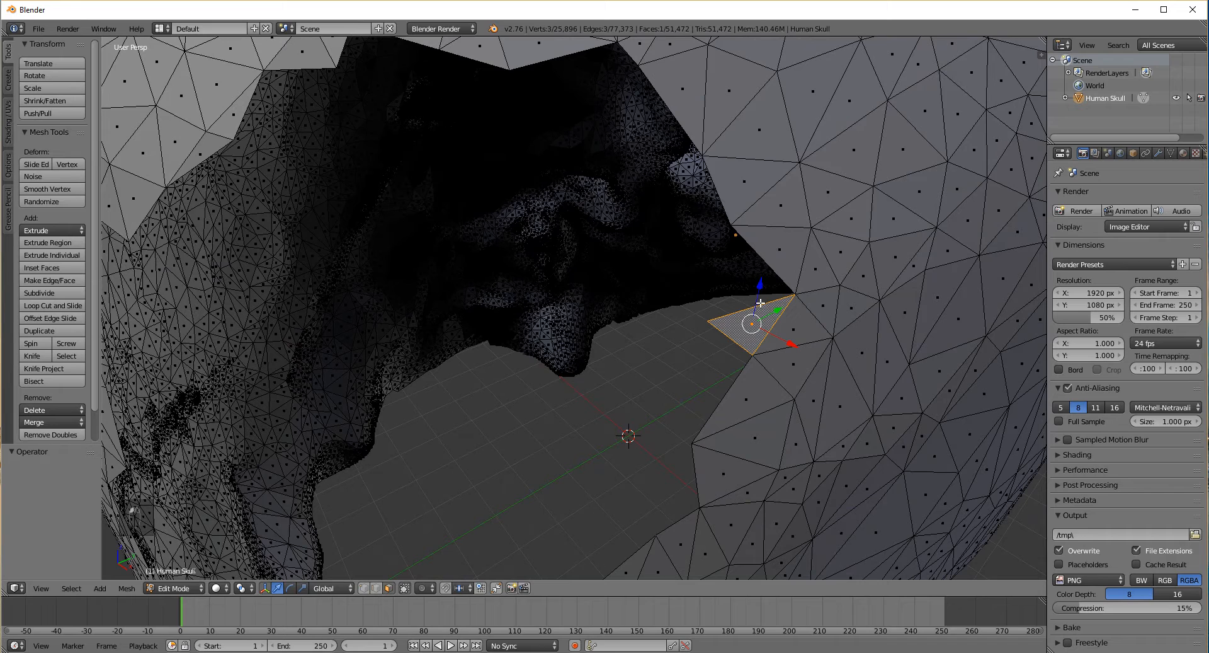
click(377, 588)
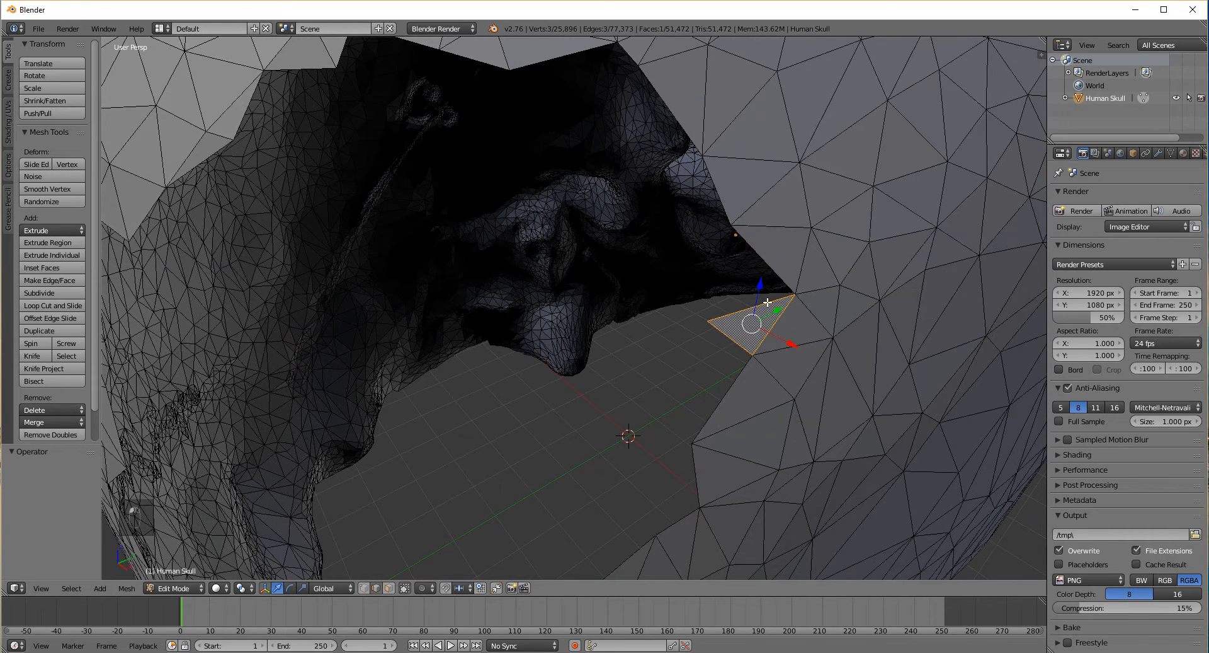
middle_drag(767, 302, 667, 315)
shift+right_click(655, 386)
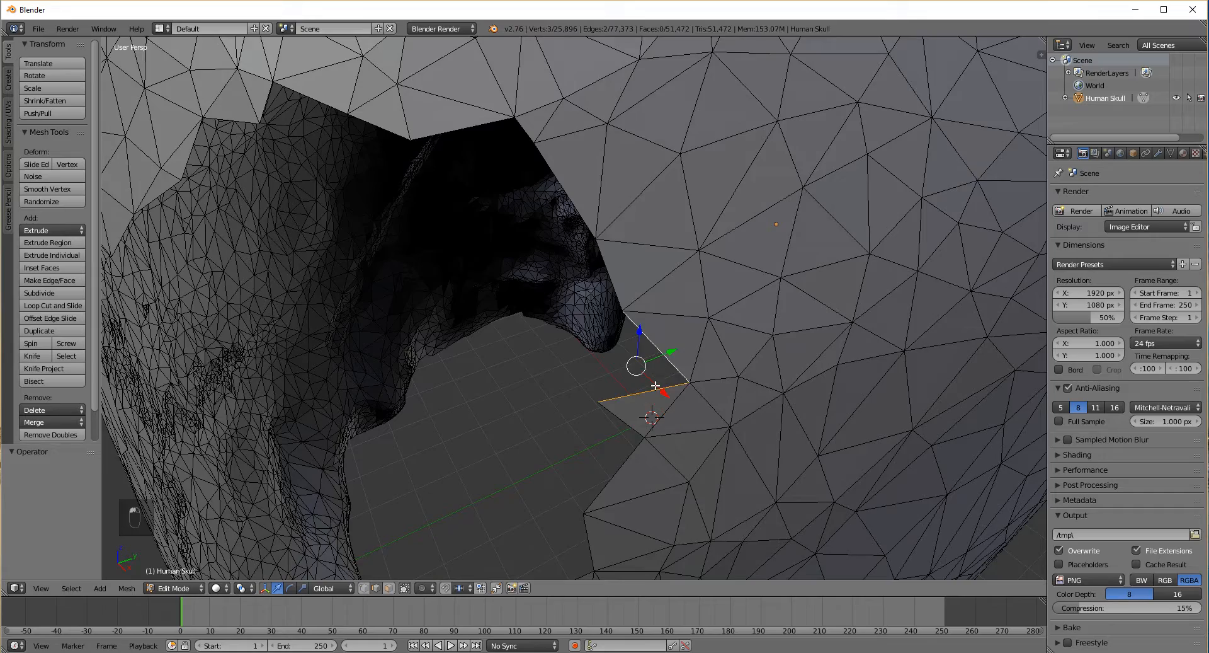
key(f)
Bridge two more notches further down the hole's right rim, creating a triangular face from each pair of adjacent edges
middle_drag(626, 424, 651, 407)
right_click(703, 413)
shift+right_click(712, 368)
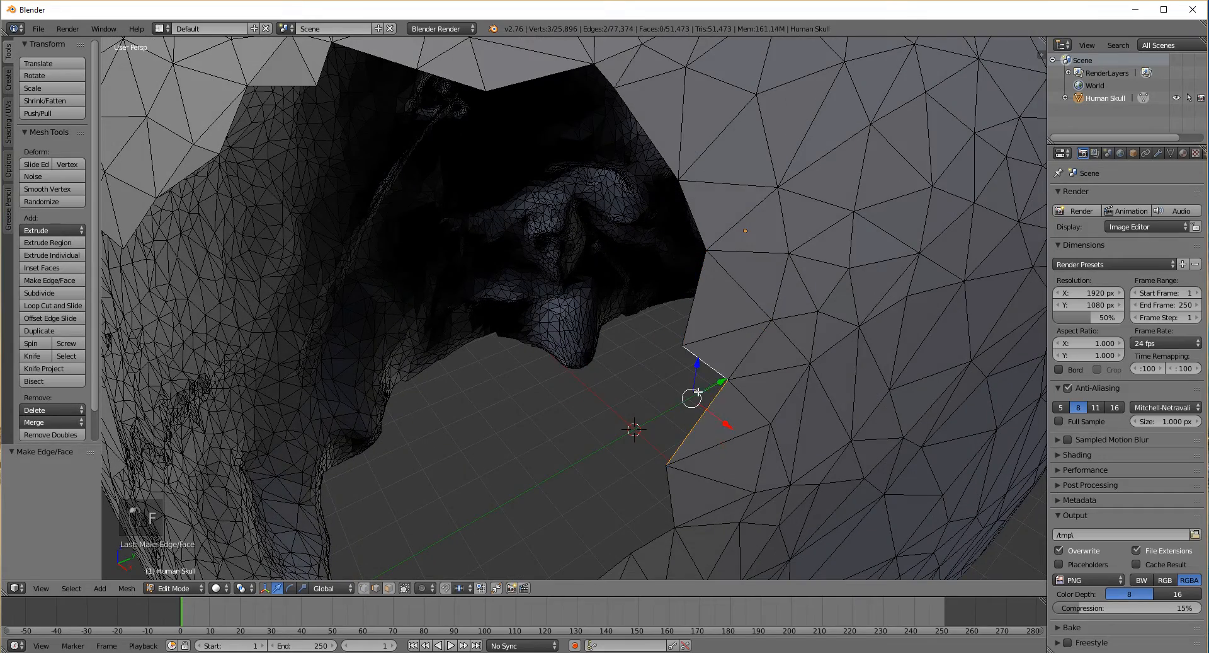
key(f)
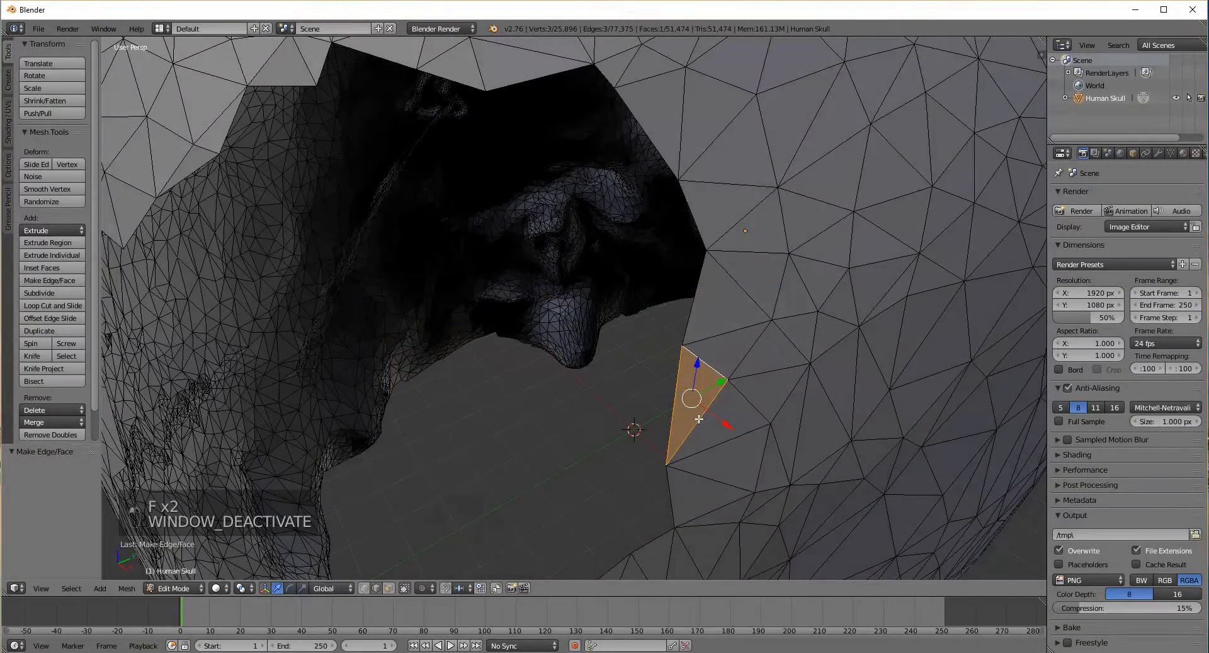
middle_drag(697, 417, 640, 351)
right_click(632, 350)
shift+right_click(602, 390)
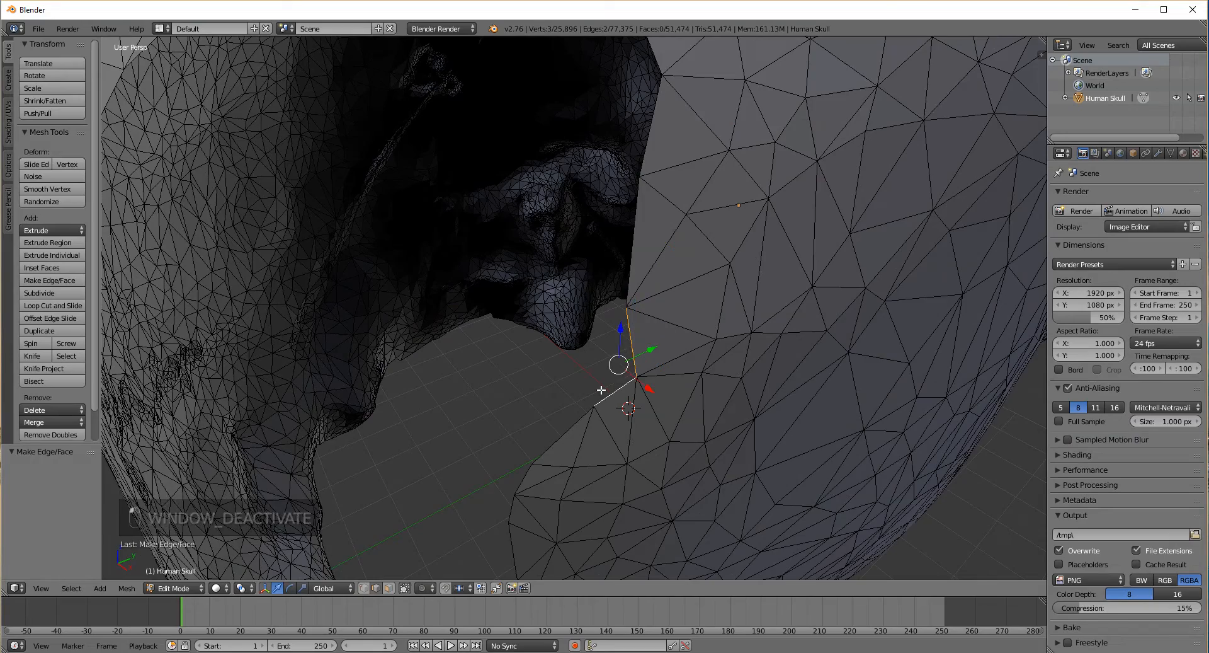
key(f)
Fill the deep notch in the hole's lower rim with three triangular faces made from successive pairs of adjacent edges
middle_drag(573, 397, 621, 392)
right_click(511, 406)
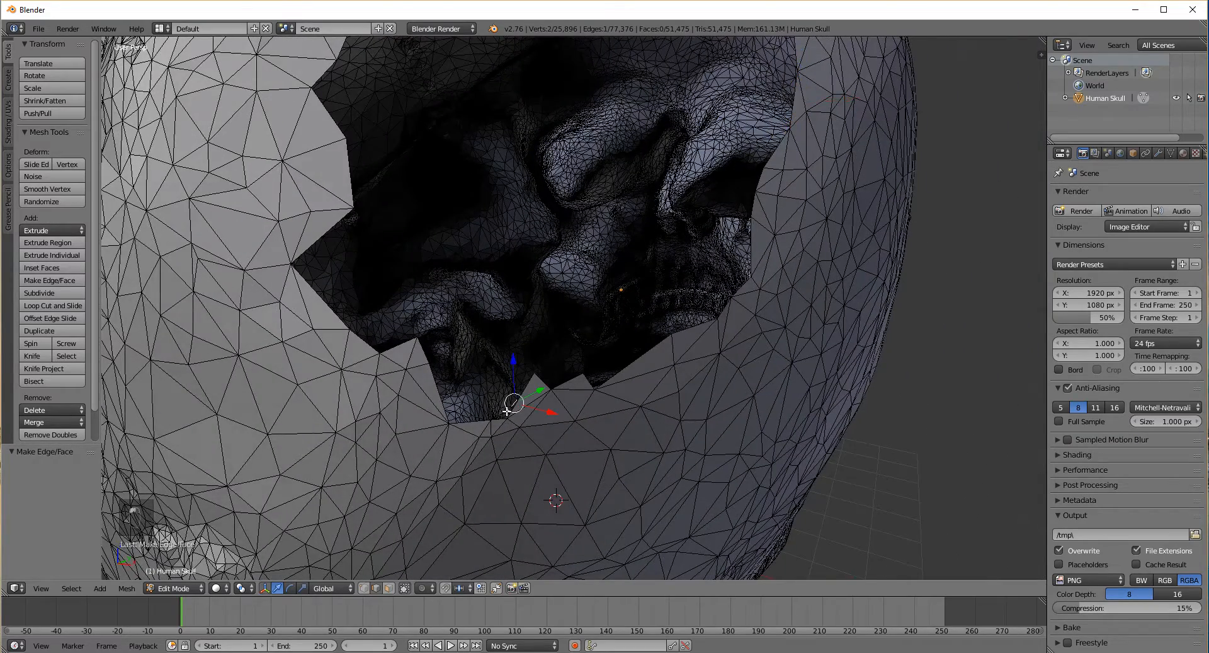
scroll(525, 418, up, 1)
middle_drag(532, 448, 622, 451)
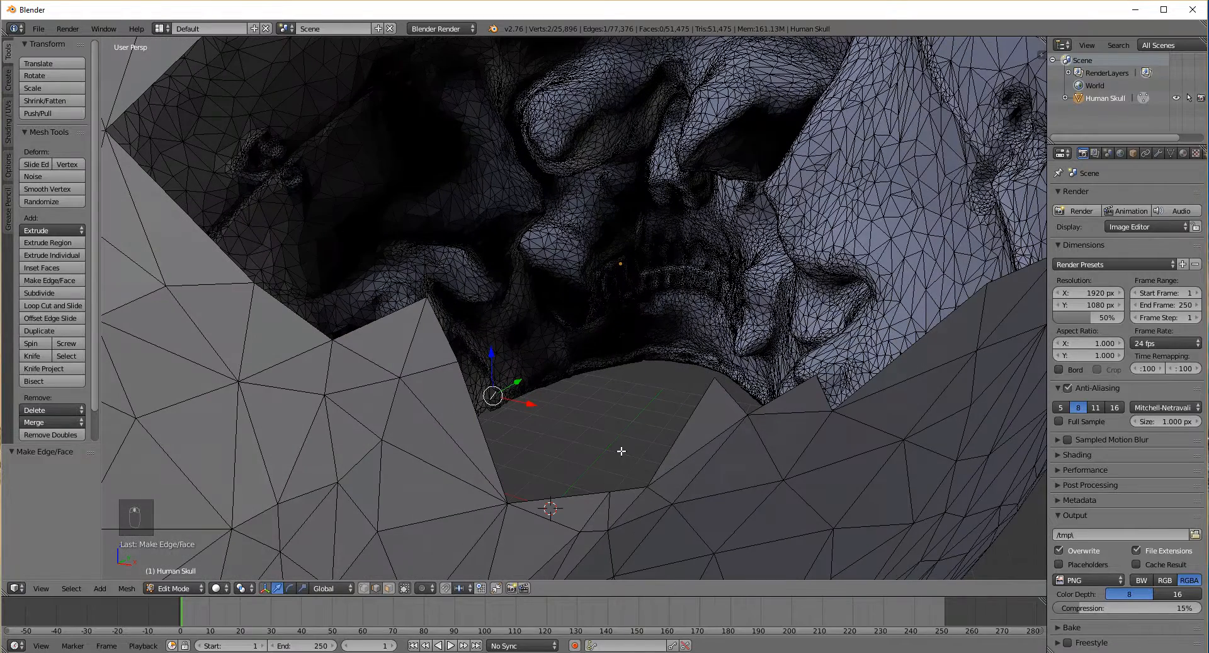
right_click(650, 476)
shift+right_click(628, 490)
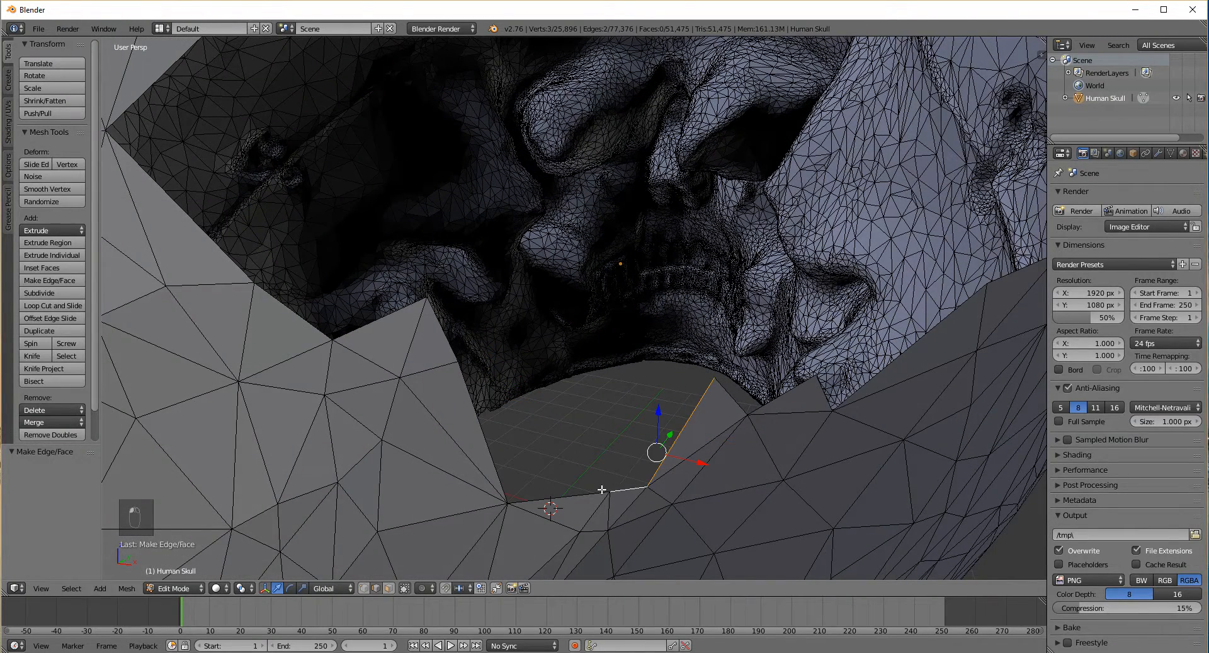
key(f)
right_click(591, 494)
shift+right_click(625, 473)
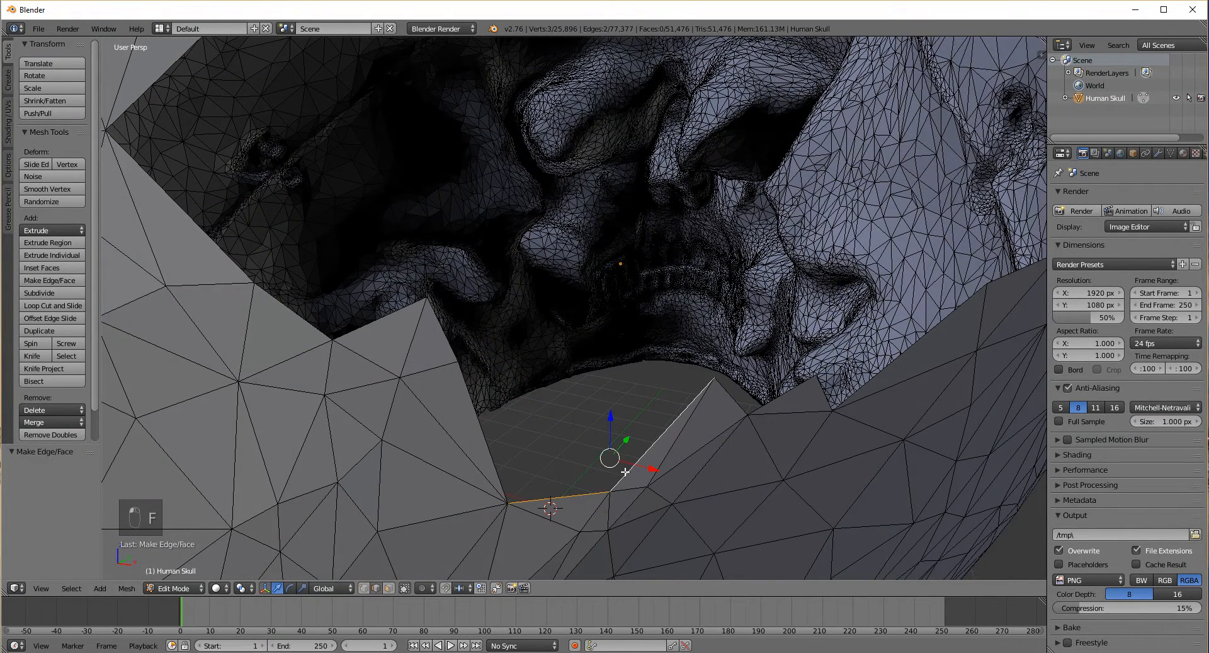
key(f)
right_click(499, 469)
shift+right_click(552, 474)
key(f)
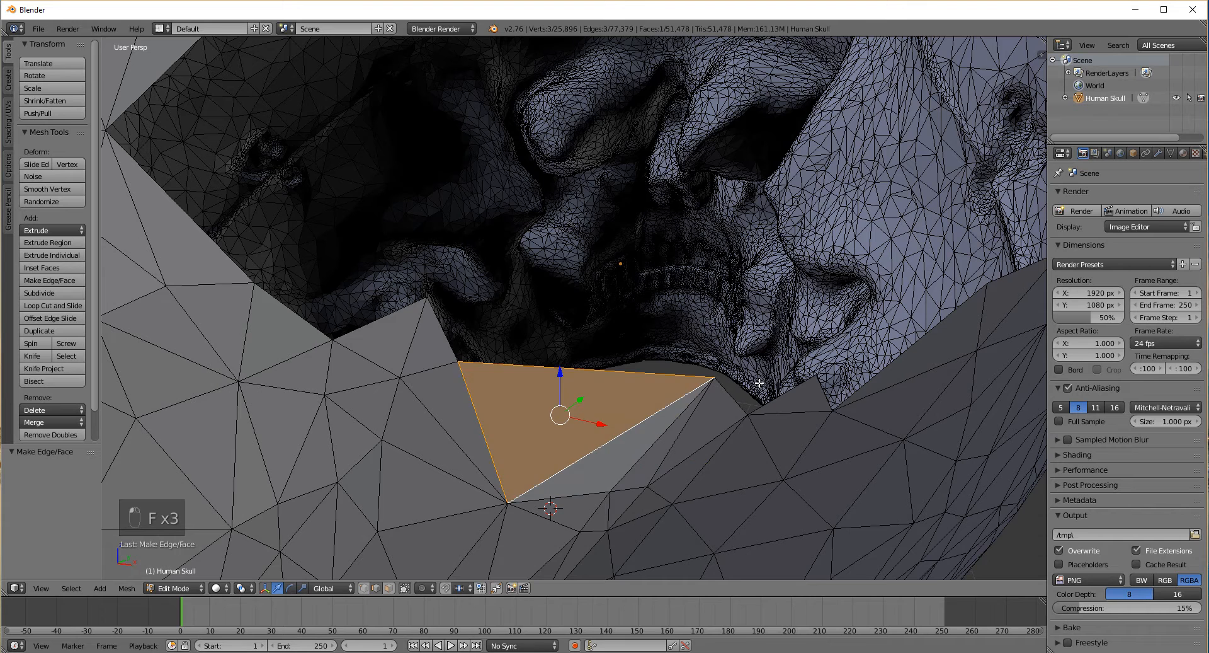
Close the two shallow notches beside the filled deep notch with one triangular face each
right_click(733, 400)
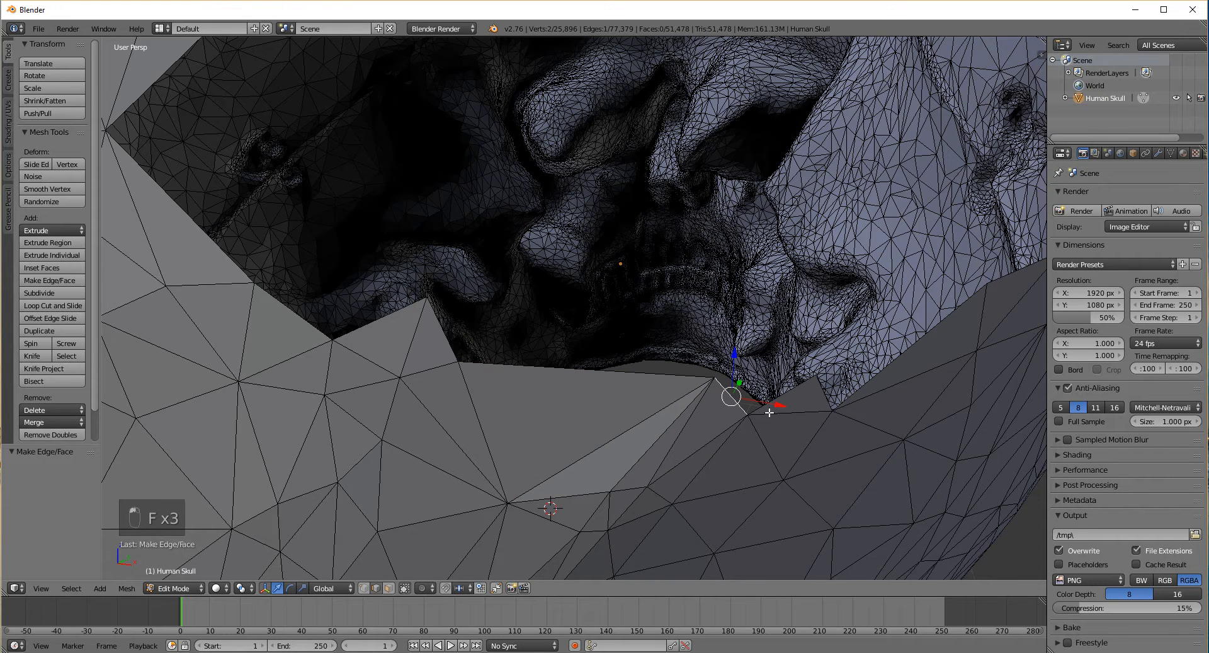
middle_drag(769, 413, 697, 423)
shift+right_click(692, 418)
key(f)
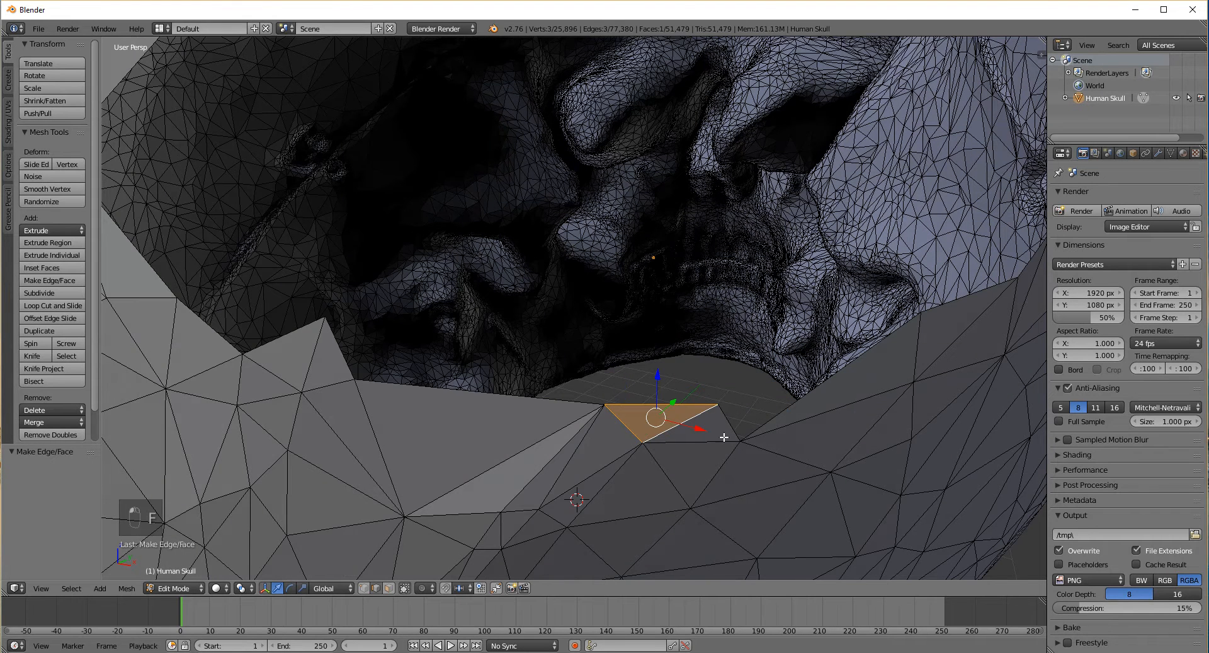
right_click(729, 421)
shift+right_click(819, 394)
key(f)
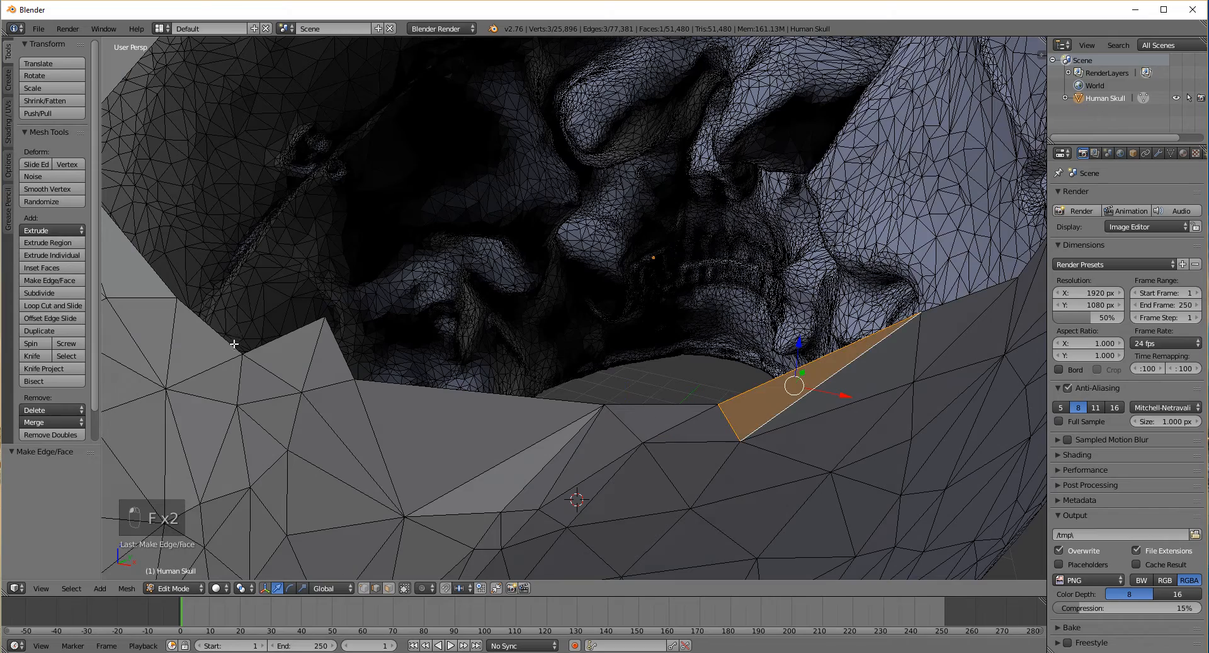
Fill the notch on the other side of the deep one and the next notch up the left rim with triangular faces
right_click(258, 344)
middle_drag(238, 342, 522, 482)
shift+right_click(658, 463)
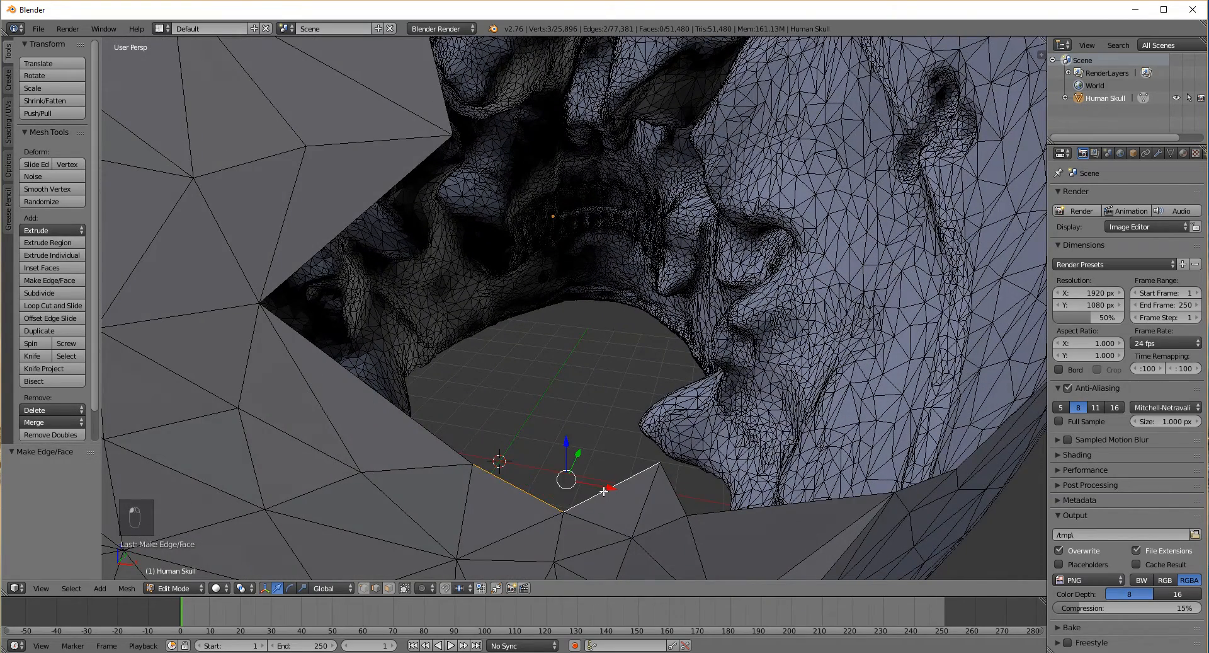
key(f)
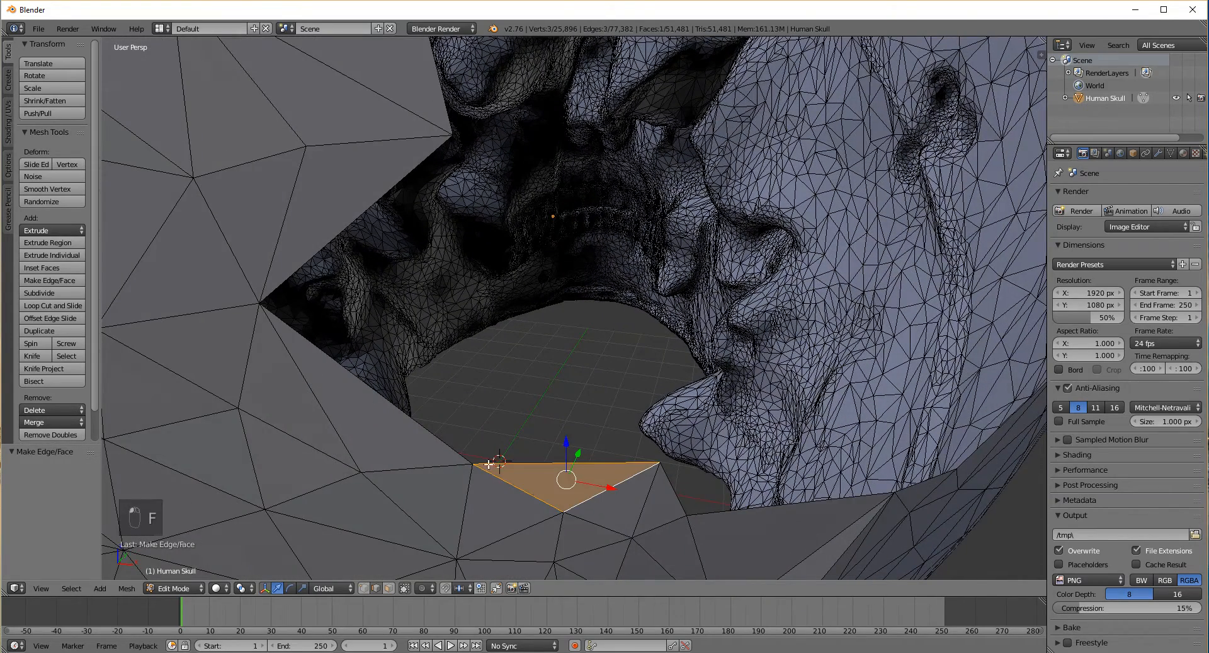
right_click(426, 425)
shift+right_click(390, 197)
key(f)
Create two more triangular faces across the remaining notches along the hole's upper-left rim
middle_drag(483, 281, 504, 298)
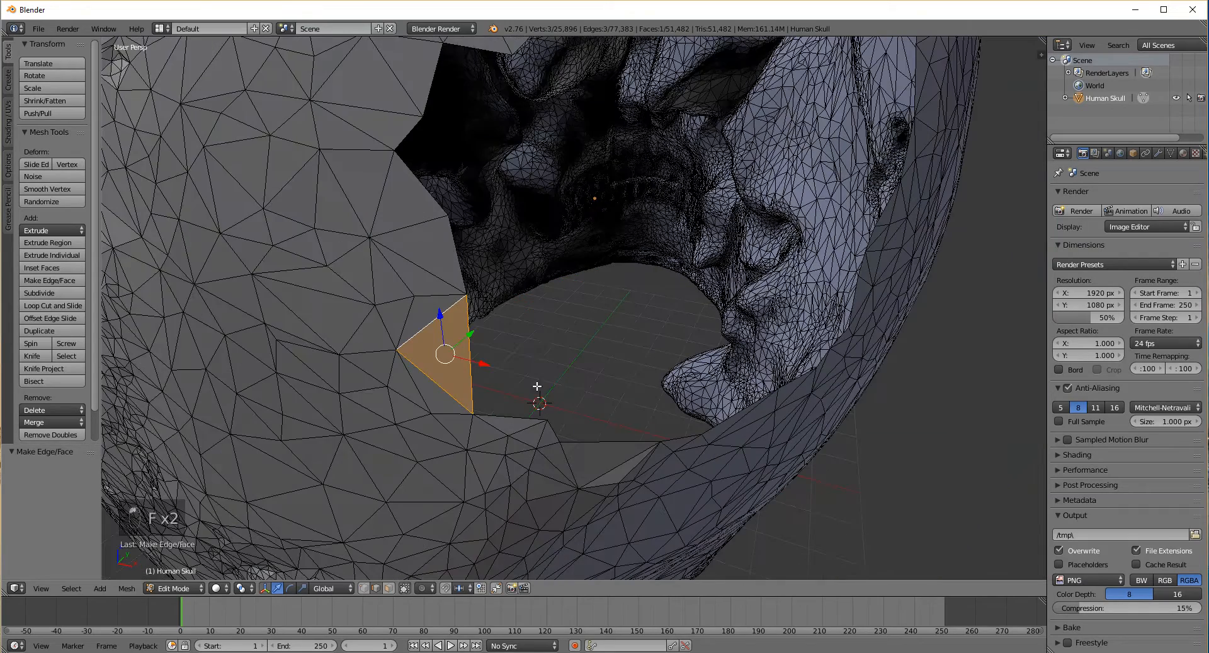
right_click(515, 416)
scroll(554, 343, down, 3)
scroll(448, 87, up, 3)
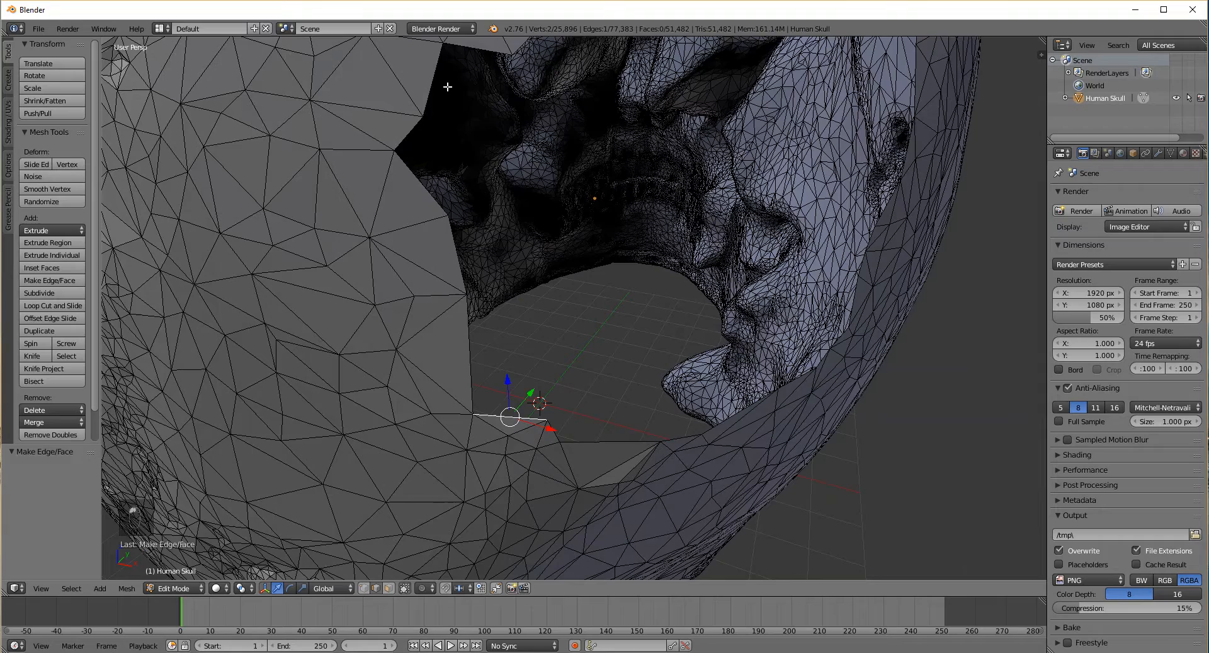
right_click(458, 47)
shift+right_click(435, 69)
key(f)
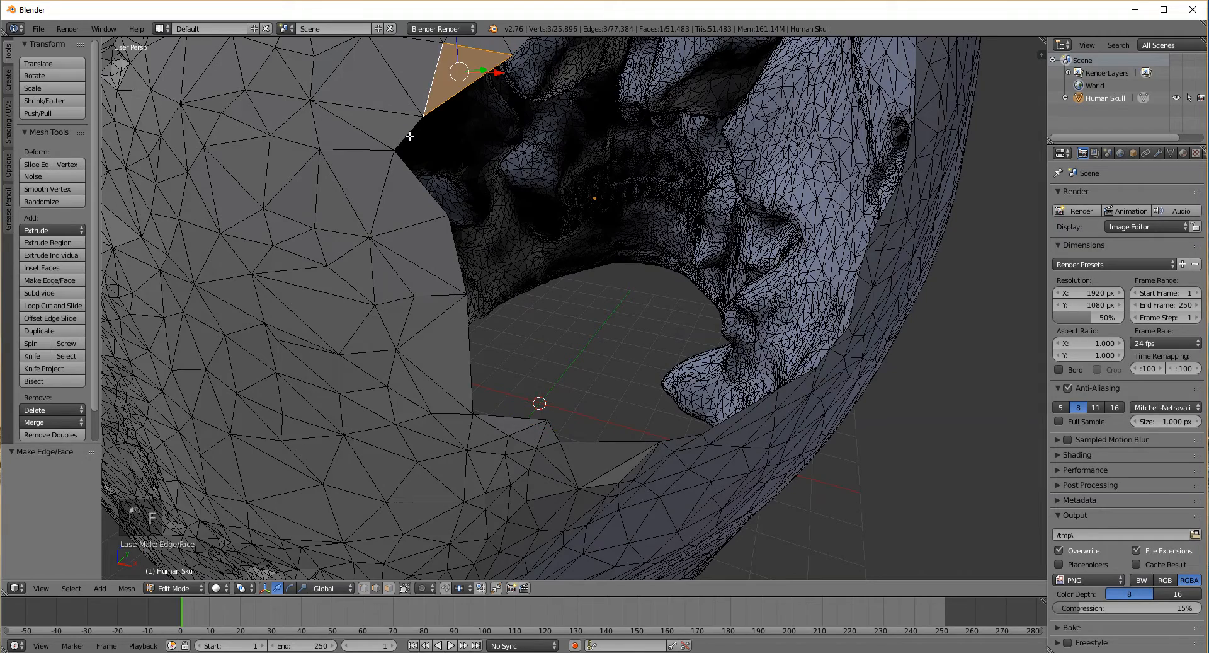
right_click(409, 135)
middle_drag(468, 219, 486, 234)
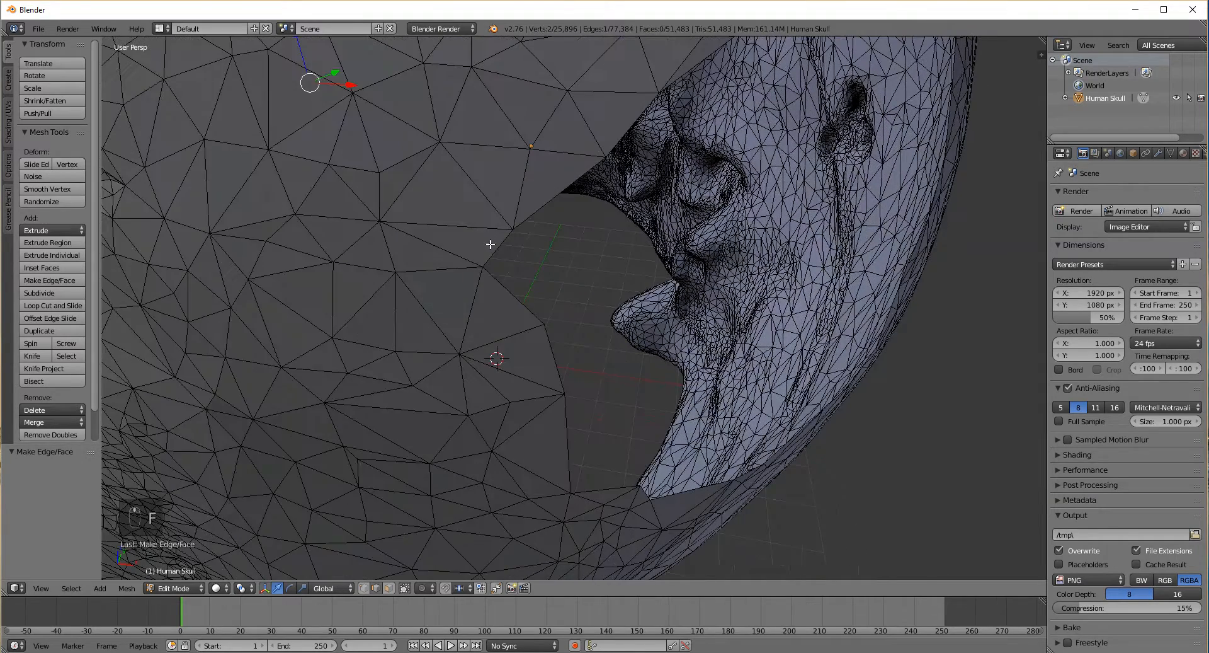
right_click(495, 249)
shift+right_click(510, 289)
key(f)
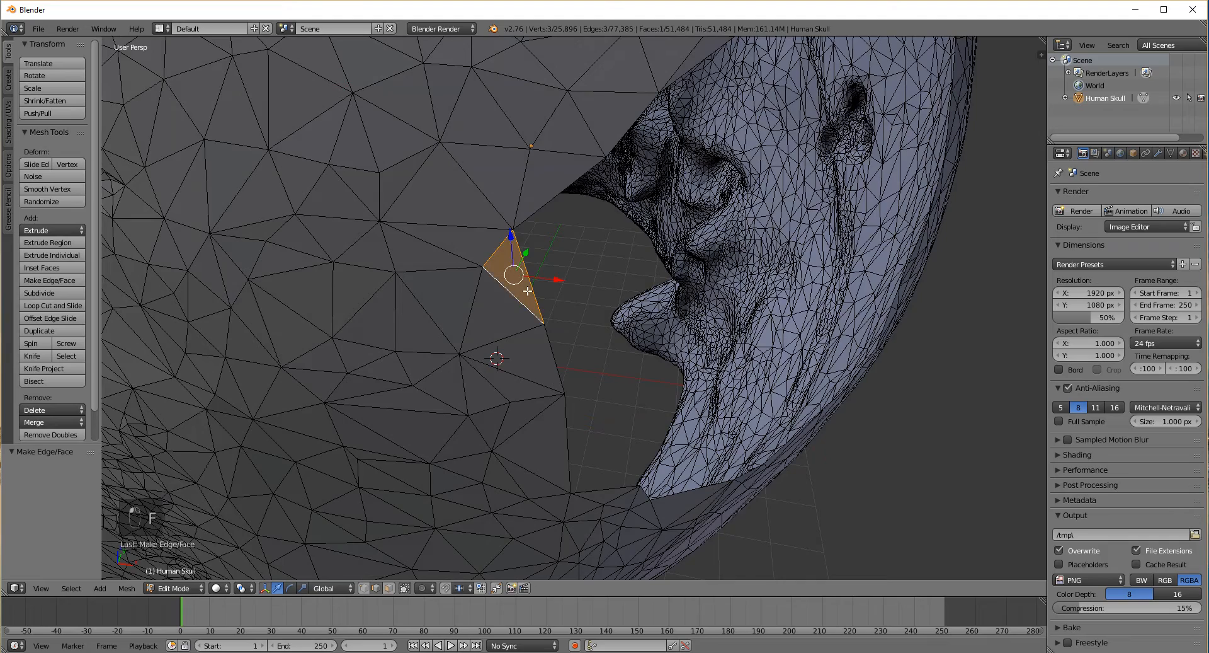
Loop-select the evened-out rim of the cranium hole and check the selection around its whole boundary
right_click(535, 293)
alt+right_click(539, 204)
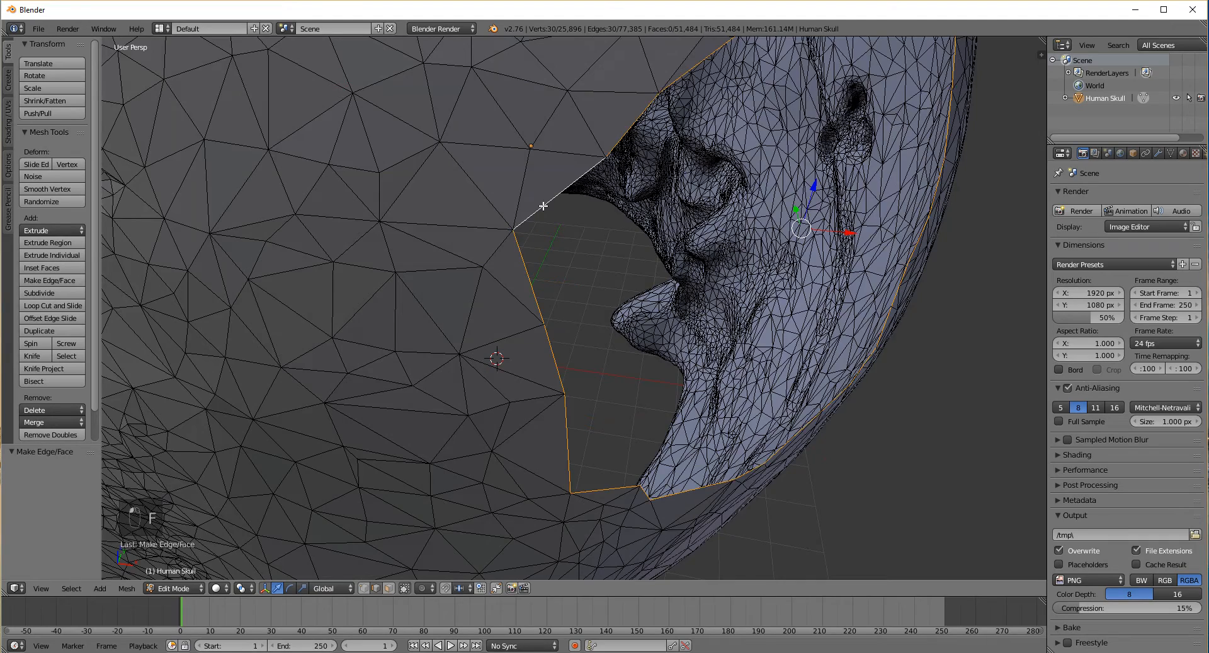
middle_drag(658, 348, 614, 363)
scroll(603, 362, down, 2)
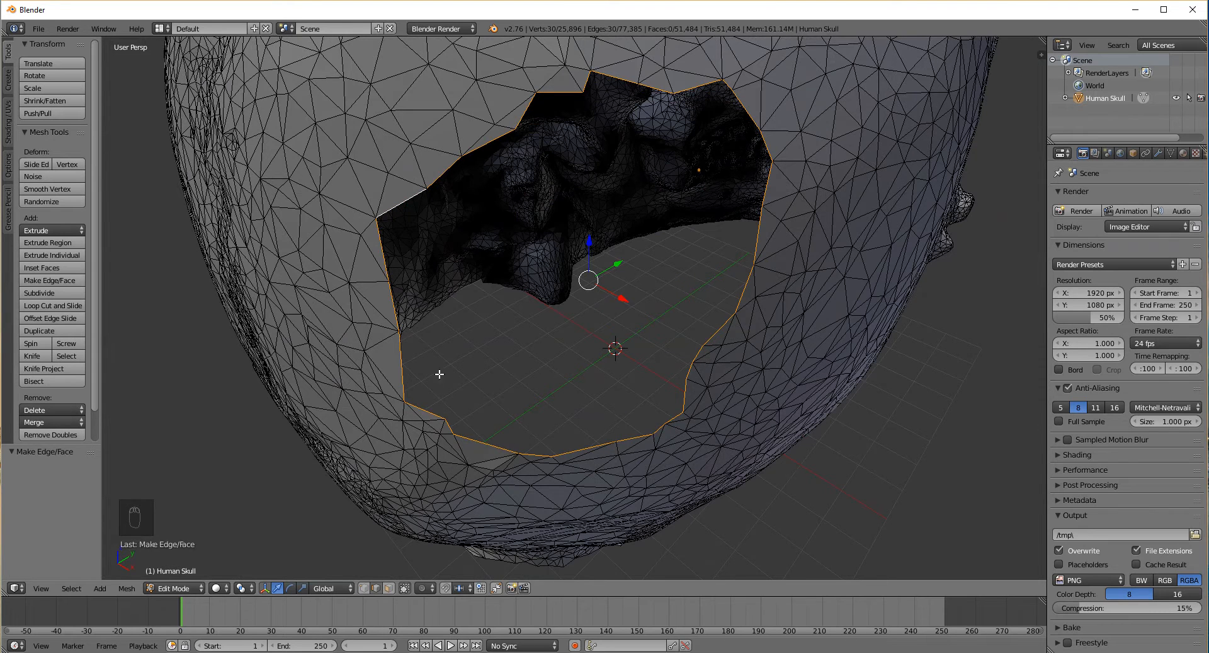
right_click(404, 373)
middle_drag(404, 373, 466, 320)
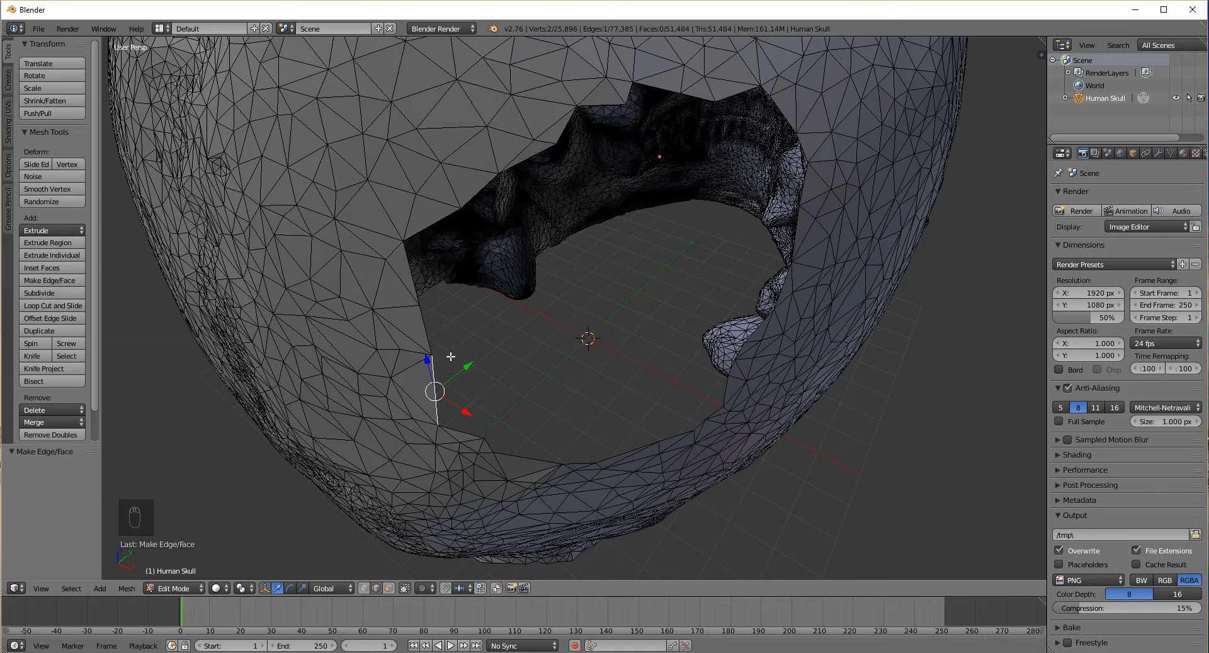
alt+right_click(427, 333)
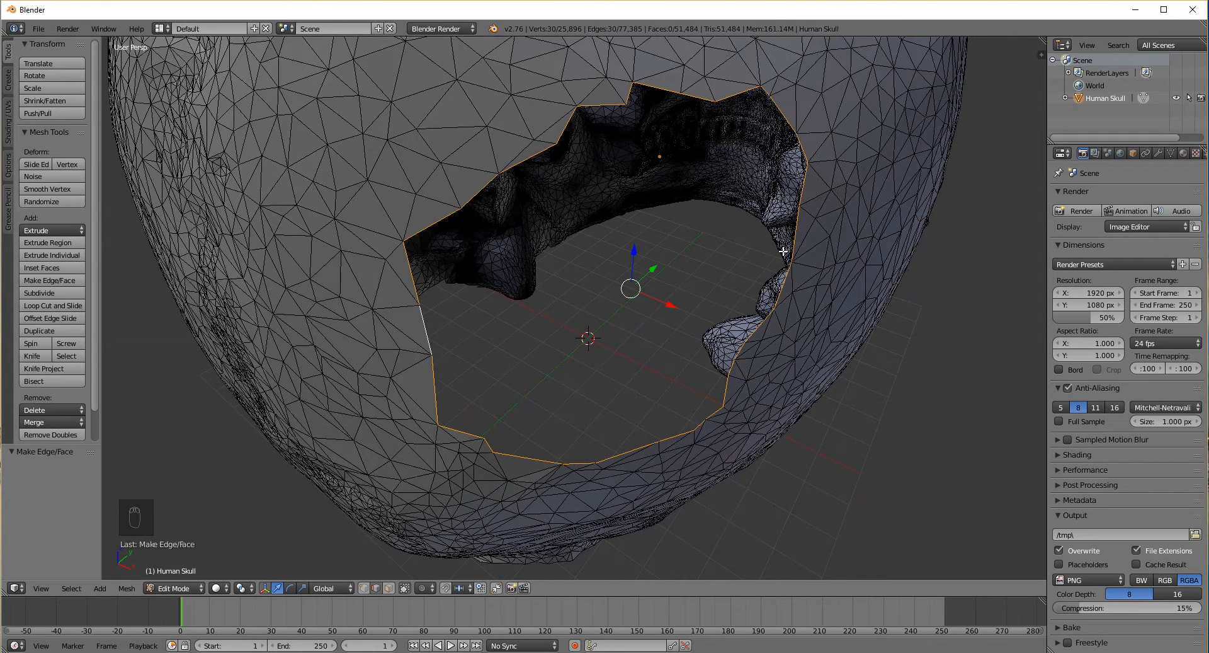
Fill the selected rim of the cranium hole with triangular faces
middle_drag(718, 235, 572, 345)
middle_drag(547, 154, 738, 158)
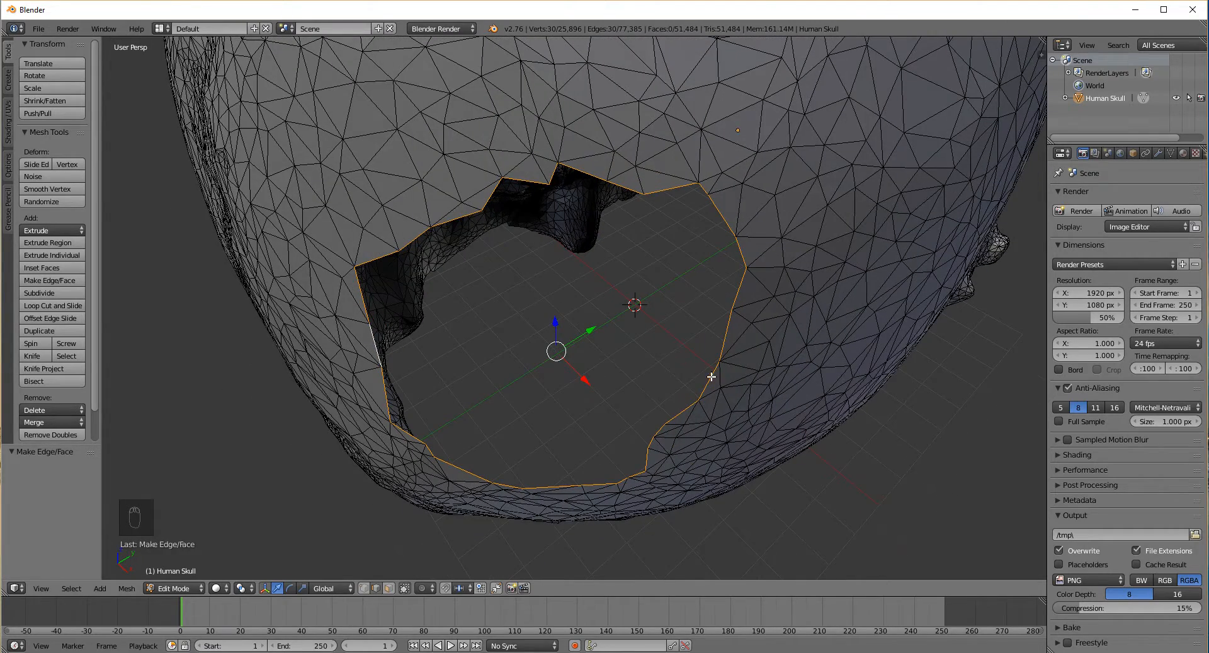
middle_drag(577, 372, 559, 376)
key(alt+f)
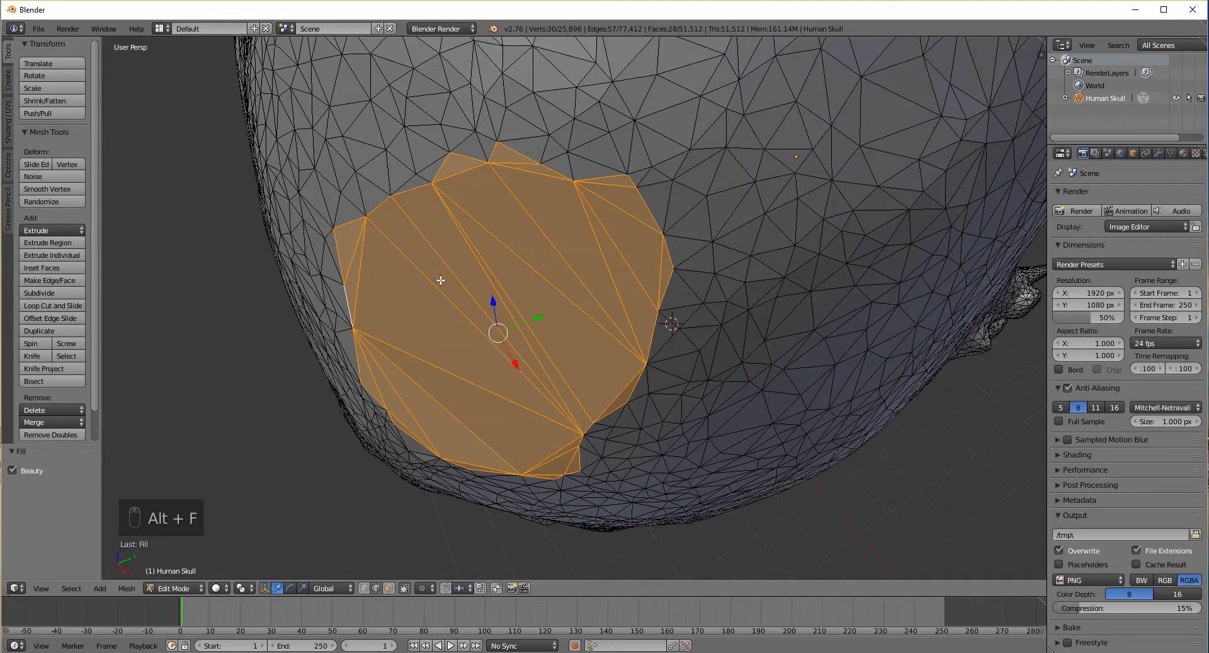
Apply Subdivide Smooth twice to the new patch over the cranium hole
middle_drag(468, 349, 453, 342)
key(w)
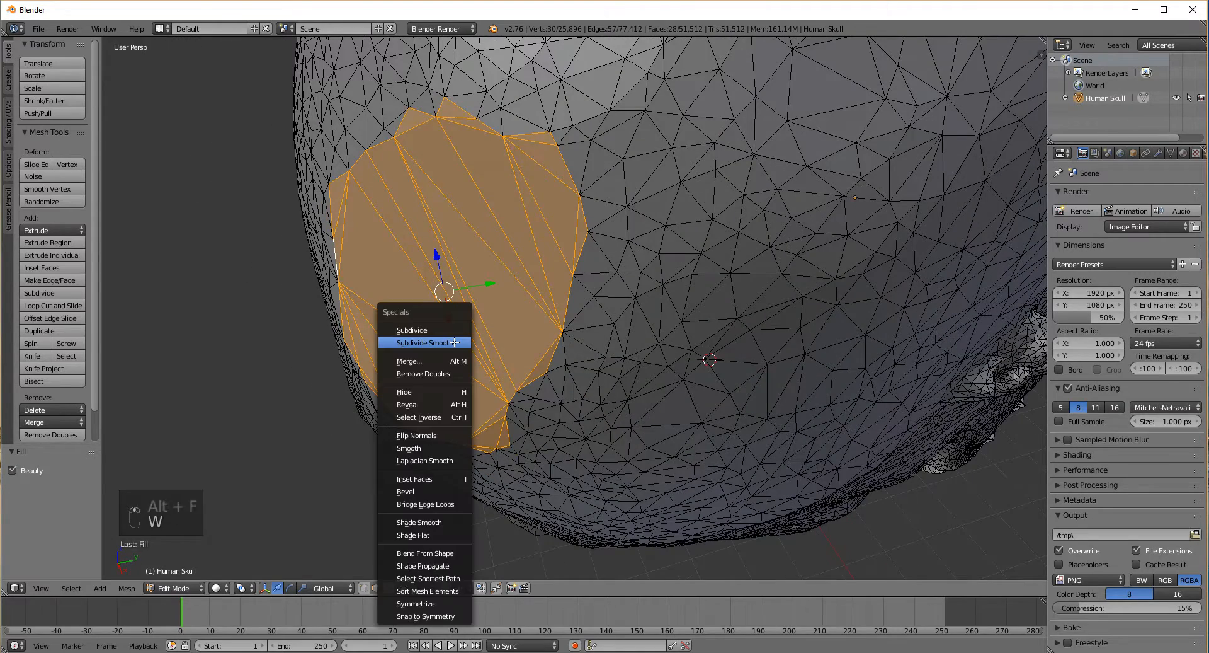
click(463, 341)
key(w)
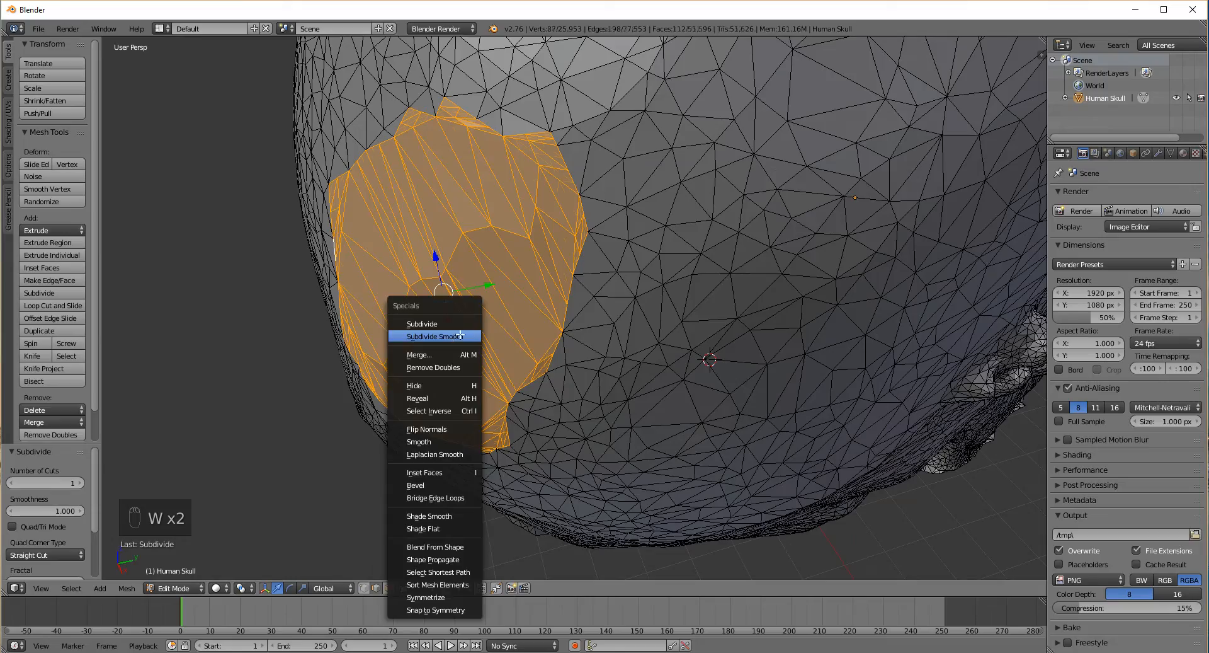
click(461, 336)
Examine the subdivided patch's curvature against the surrounding skull surface
middle_drag(506, 319, 465, 211)
middle_drag(557, 293, 539, 316)
scroll(532, 313, up, 2)
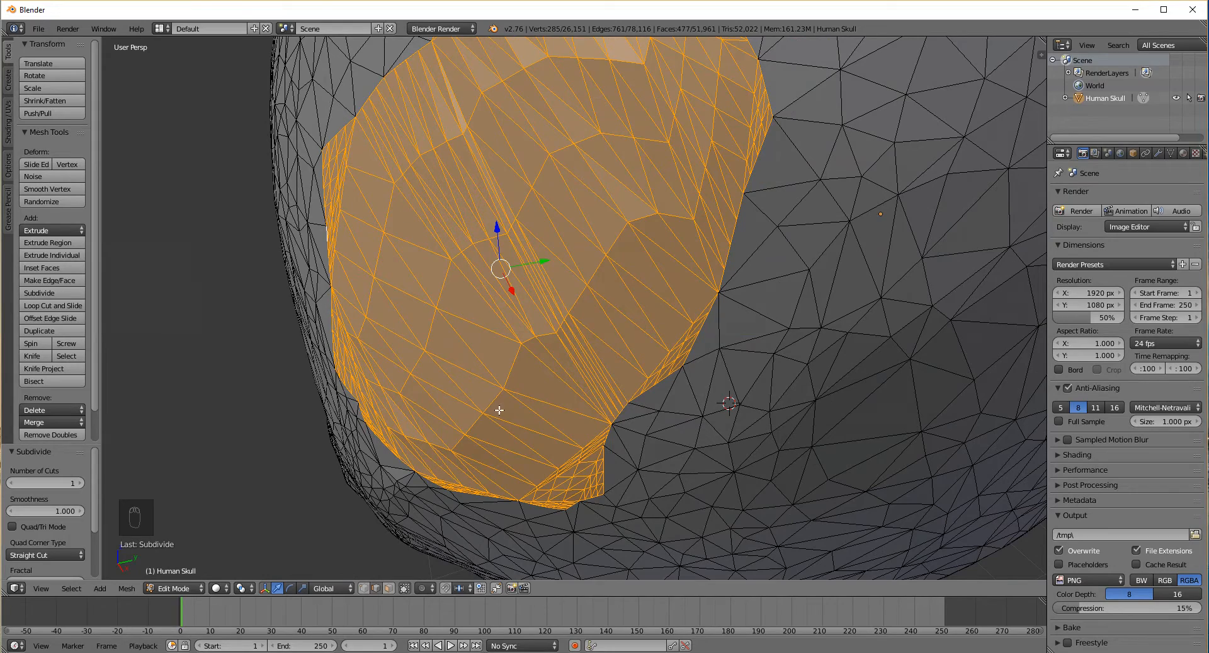
middle_drag(502, 234, 493, 246)
mouse_move(587, 269)
middle_down()
mouse_move(570, 286)
mouse_move(588, 279)
middle_up()
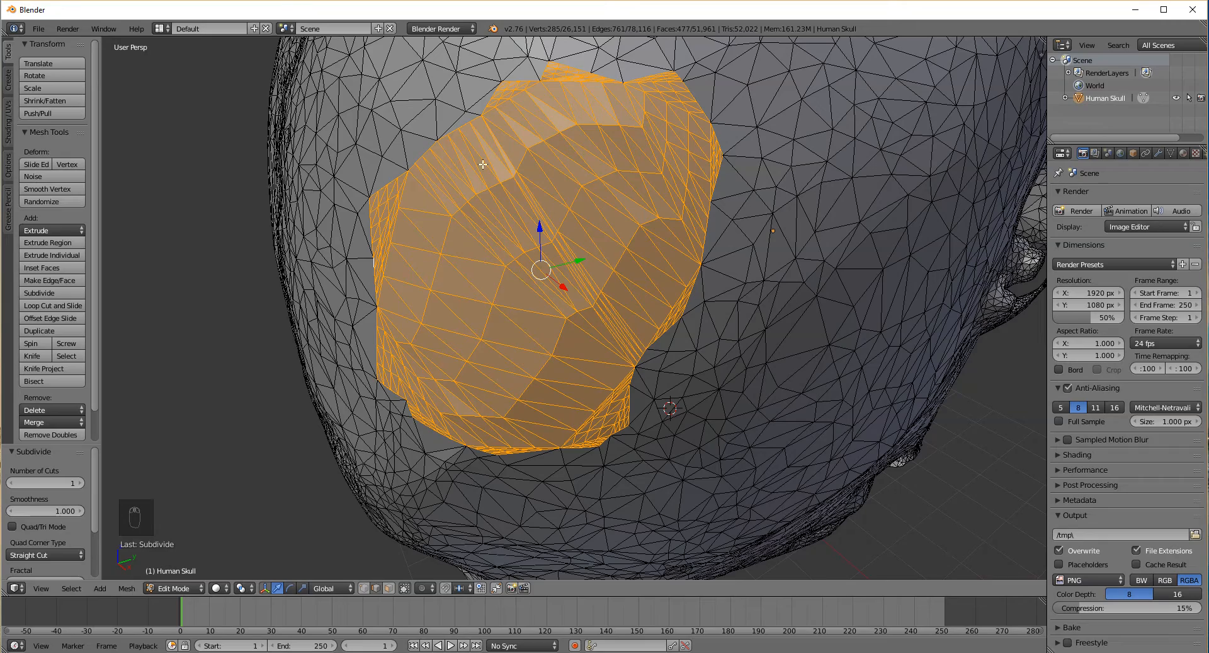
scroll(619, 221, down, 3)
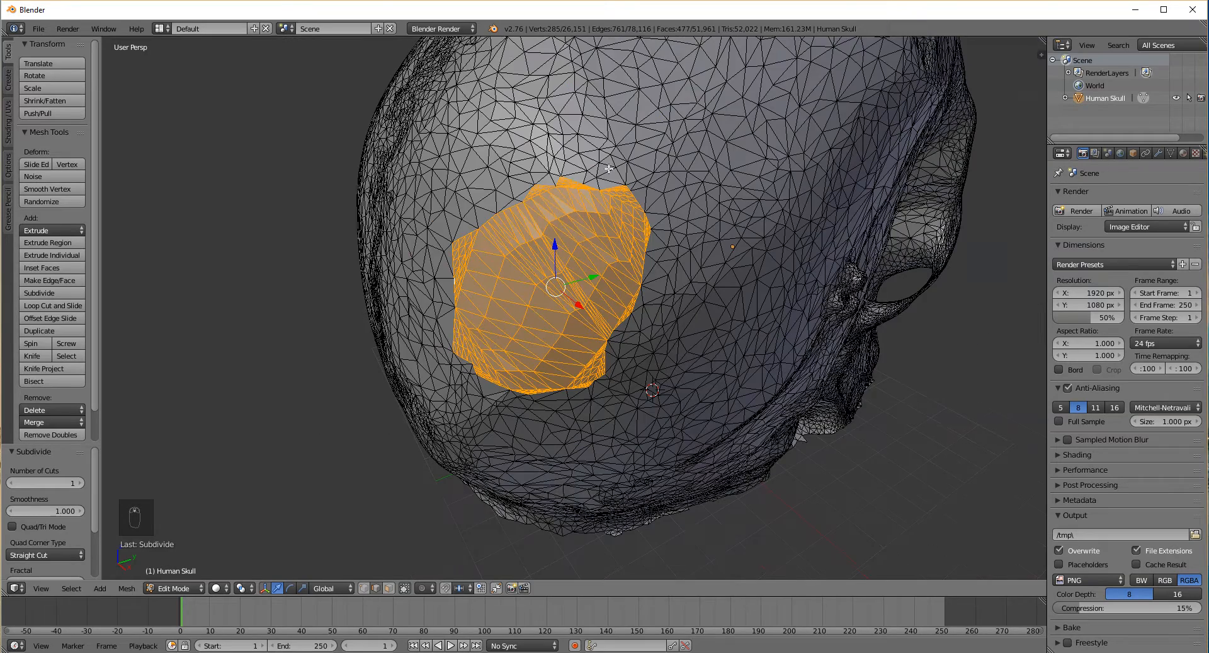
scroll(526, 326, up, 4)
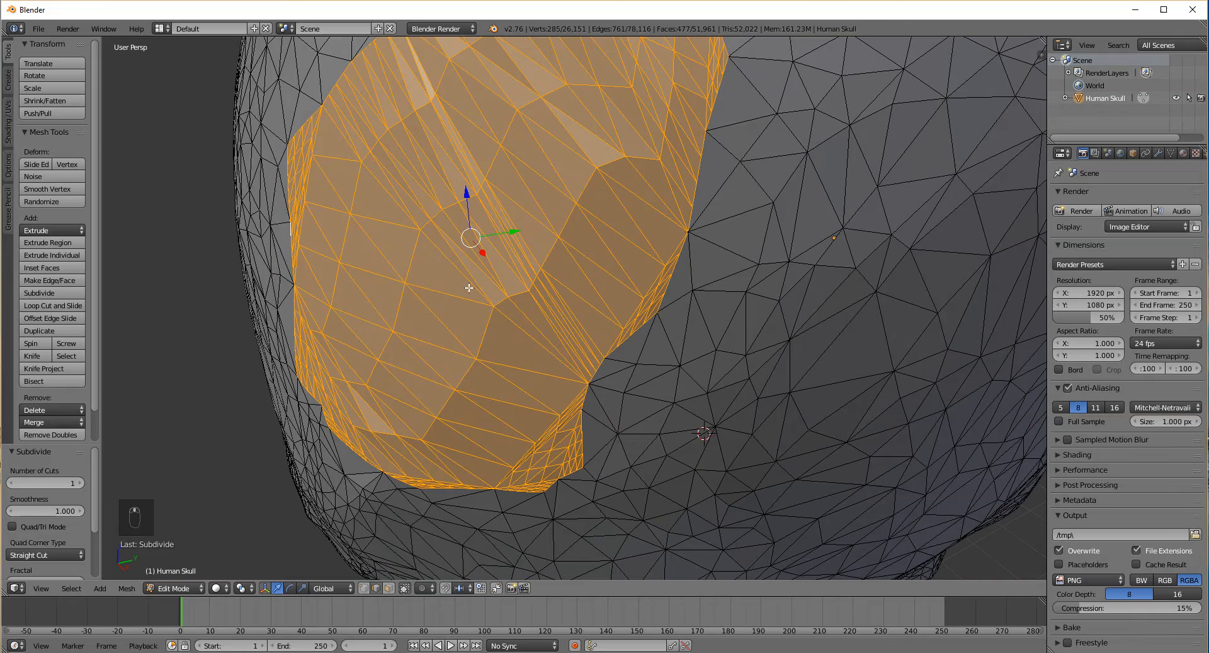
Try a third smooth subdivision on the cranium patch and check its edges and long narrow faces for distortion
key(w)
click(404, 287)
middle_drag(505, 364, 529, 297)
scroll(476, 337, up, 3)
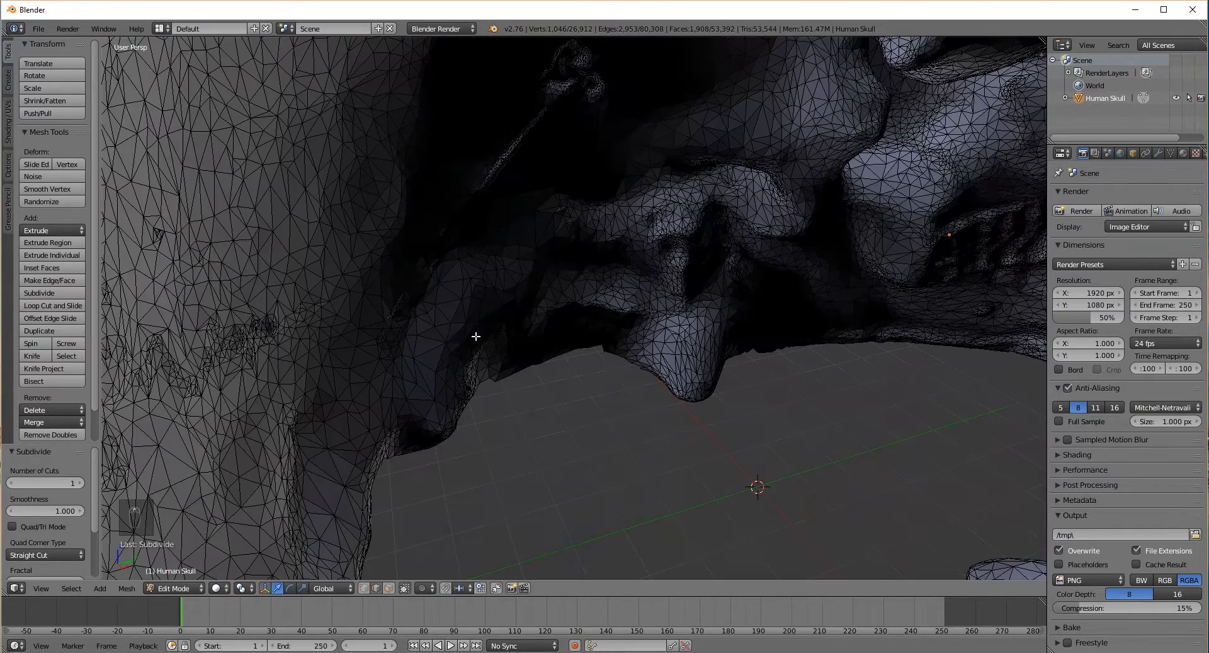
scroll(452, 336, down, 1)
middle_drag(432, 344, 435, 343)
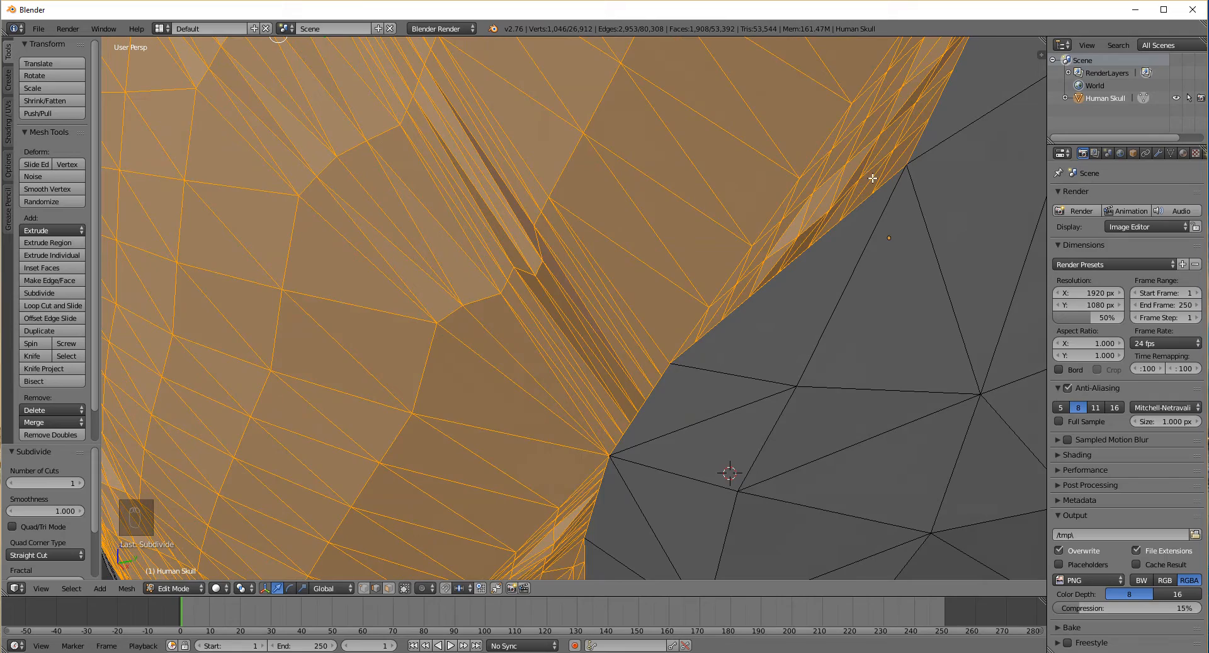
middle_drag(873, 179, 854, 186)
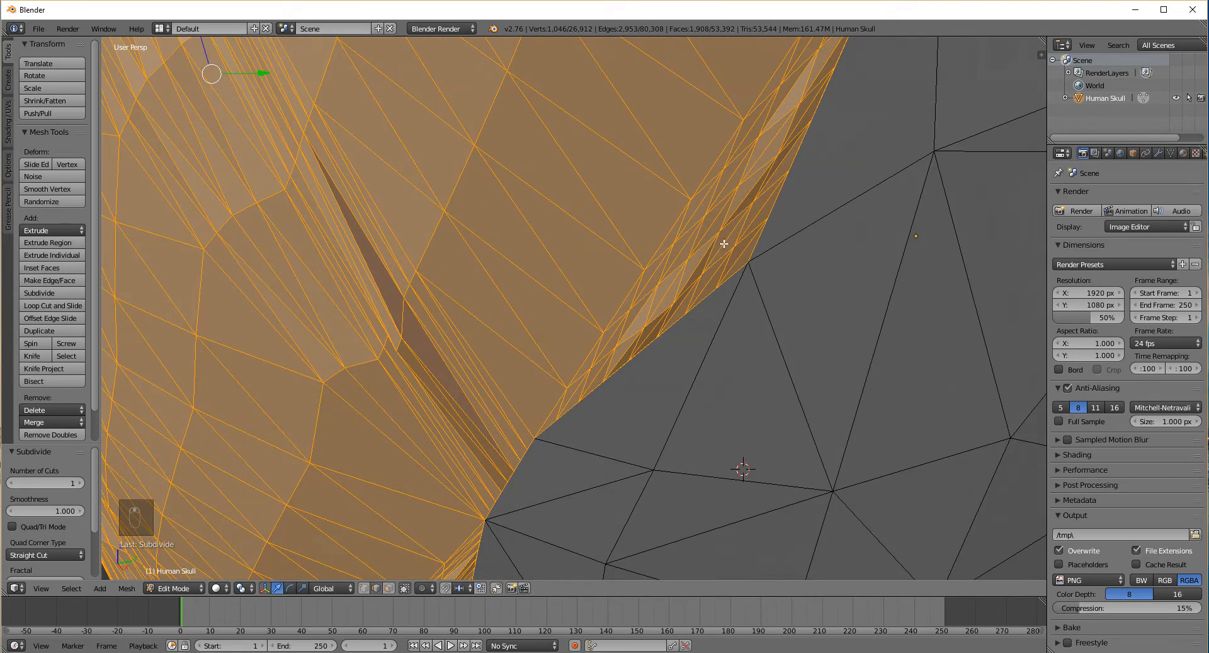
middle_drag(724, 243, 502, 211)
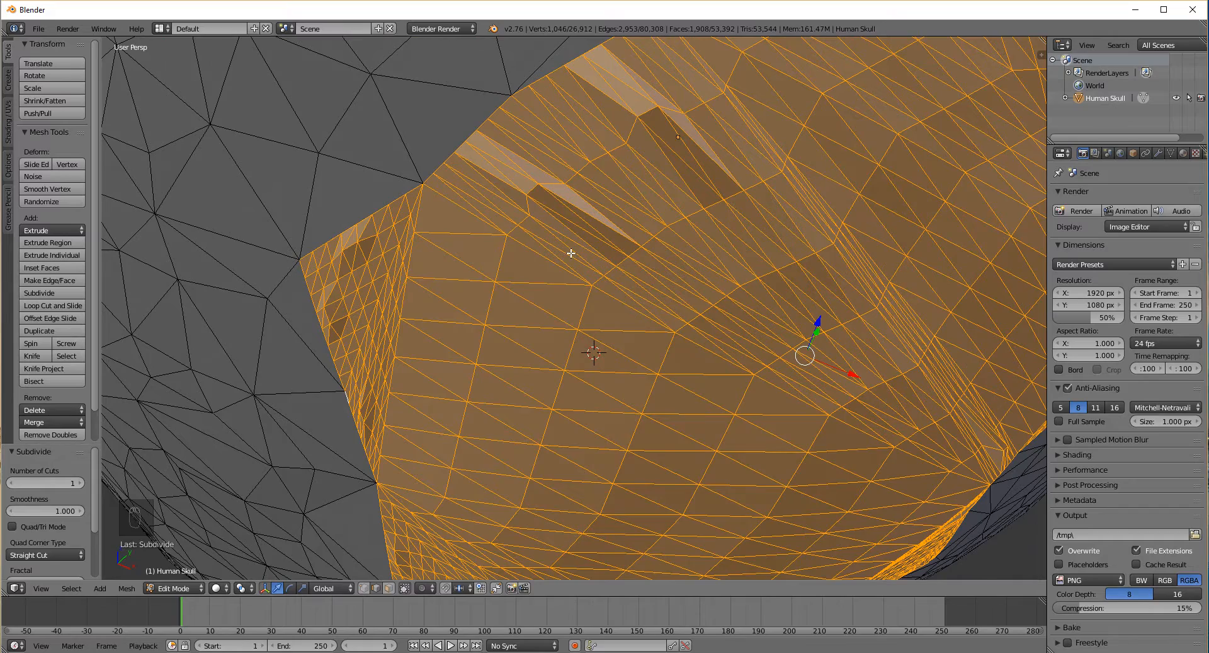
Undo the third smooth subdivision of the cranium patch
key(ctrl+z)
key(ctrl+z)
key(ctrl+z)
key(ctrl+z)
key(ctrl+z)
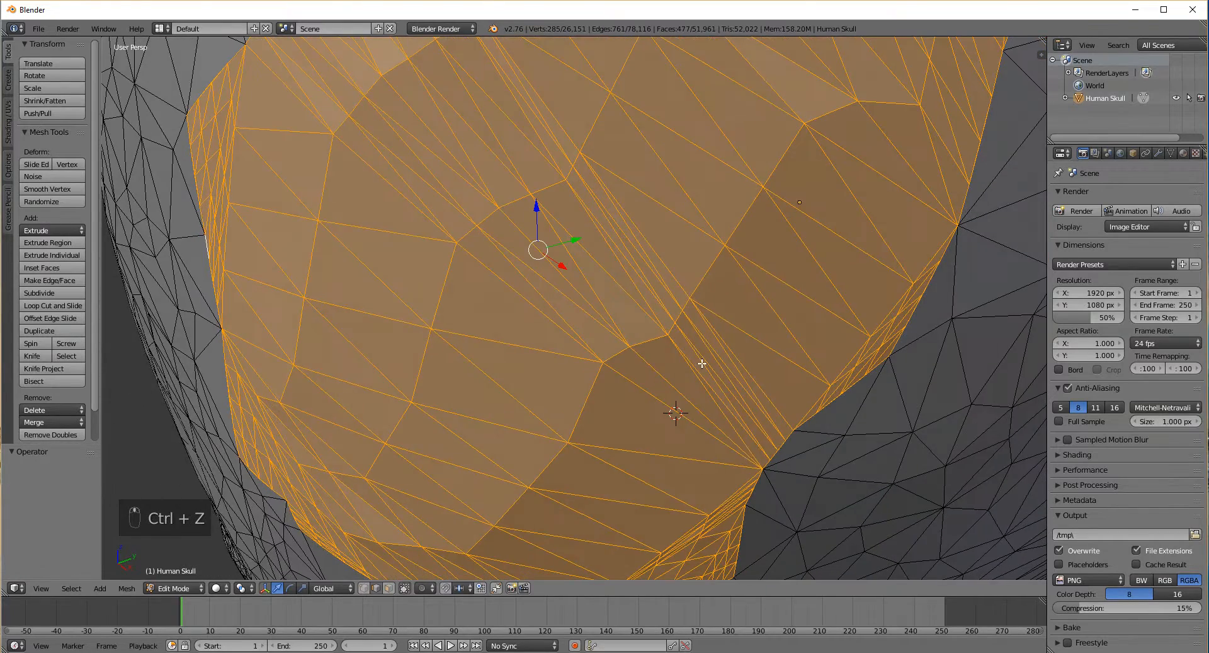
Inspect the patch's rim, its dense corner faces and its blend with the surrounding bone from several angles
scroll(739, 444, up, 2)
scroll(567, 441, up, 2)
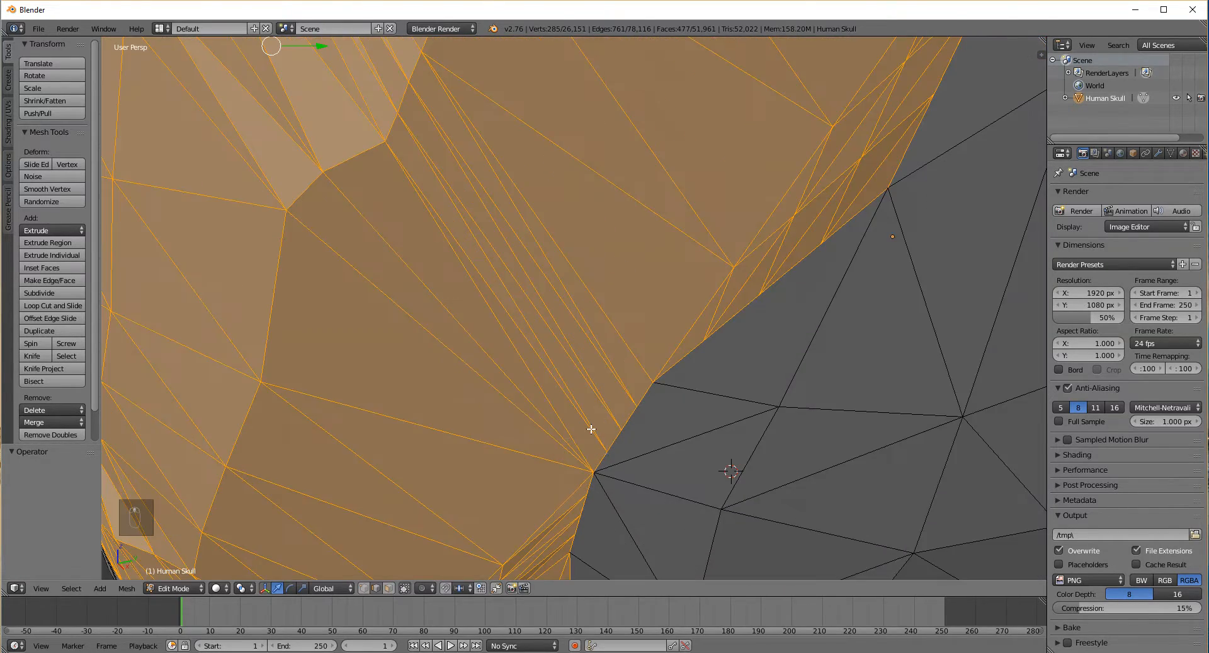
scroll(610, 483, up, 2)
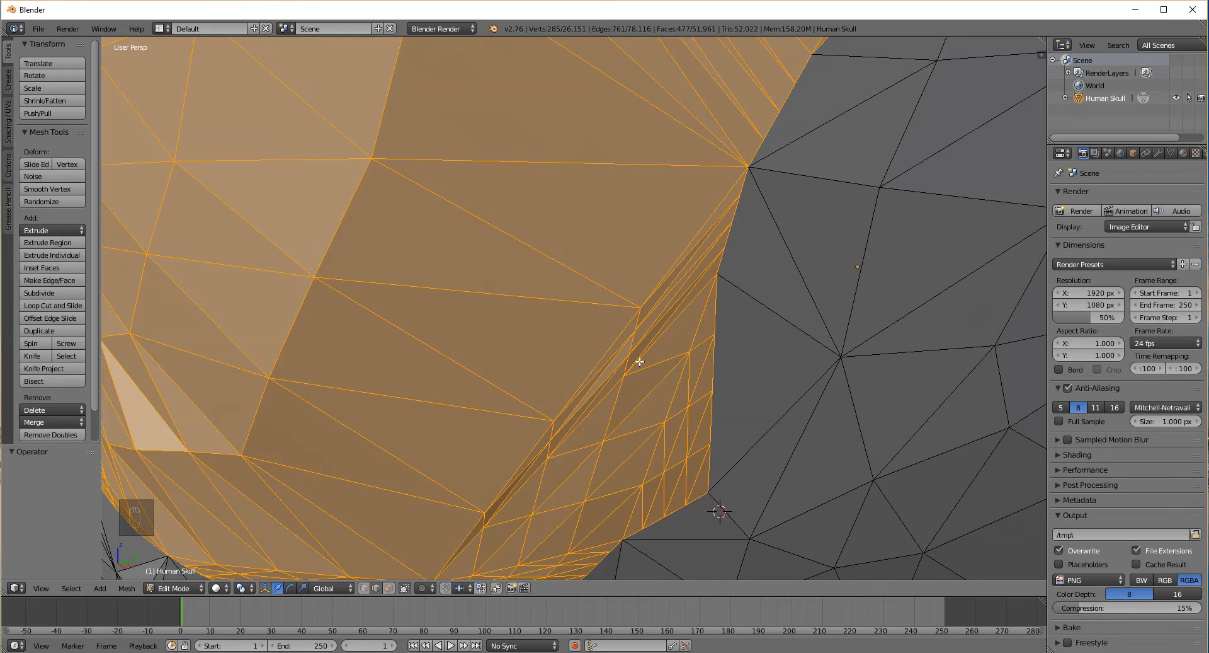
scroll(524, 207, down, 3)
middle_drag(490, 183, 521, 258)
scroll(522, 239, down, 2)
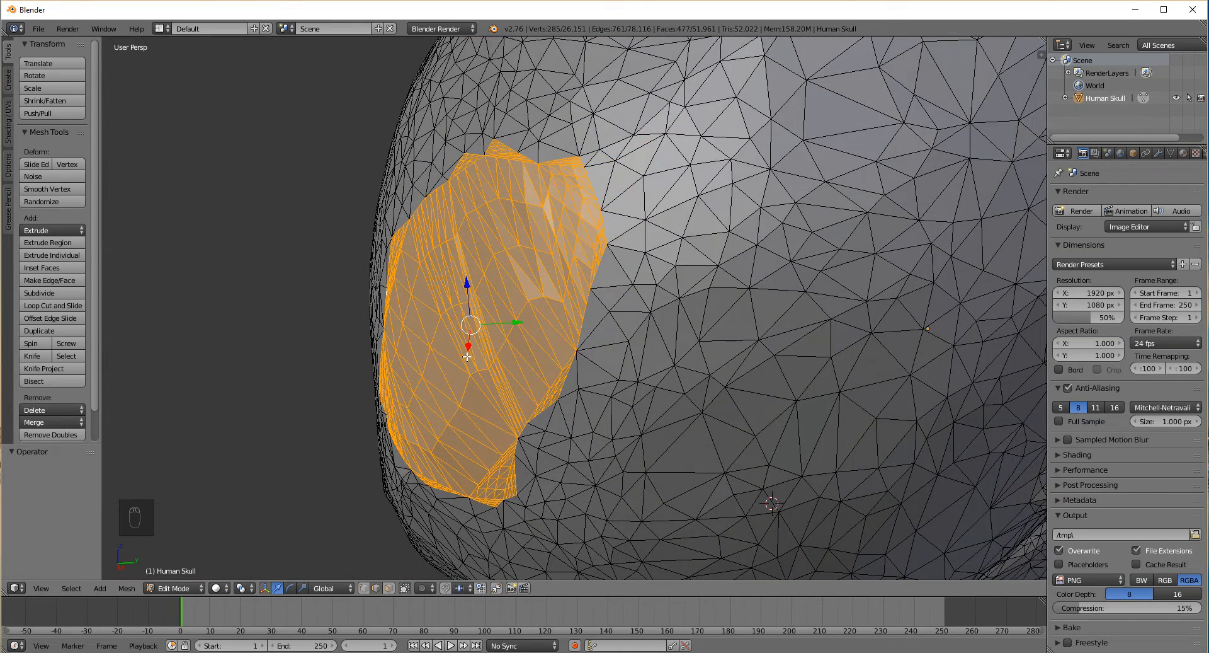
middle_drag(456, 352, 473, 348)
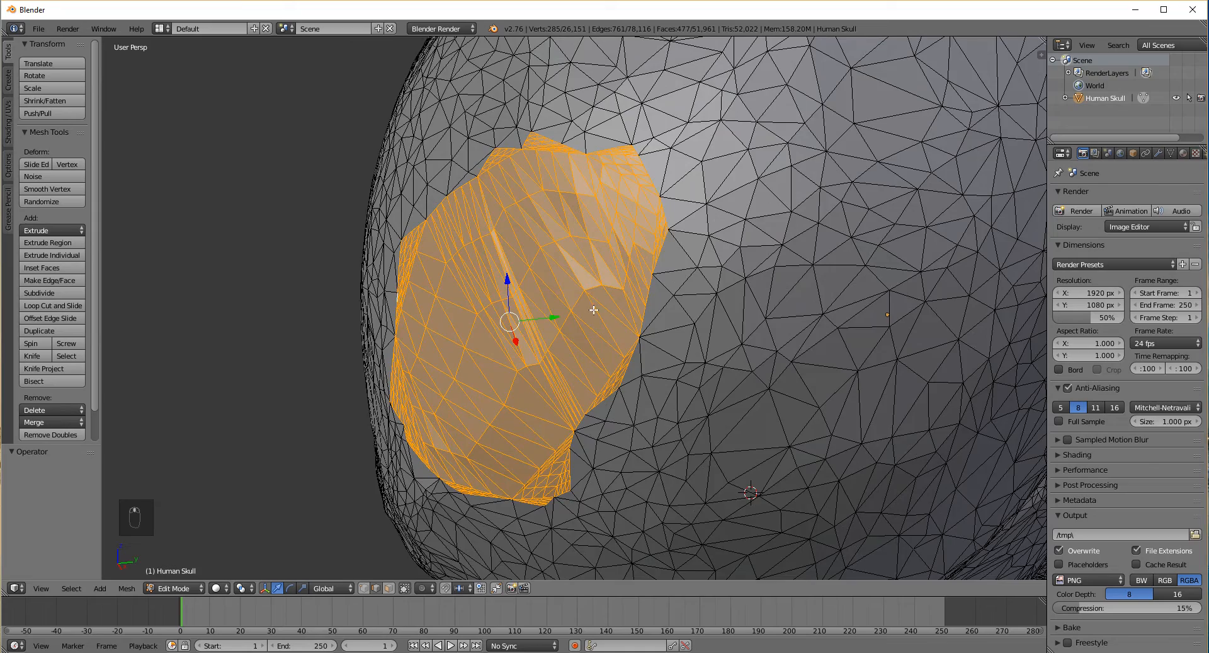
scroll(593, 310, down, 3)
middle_drag(729, 449, 623, 418)
scroll(676, 434, down, 3)
Switch to Object Mode and examine the skull's face, especially the dent below the eye socket
key(Tab)
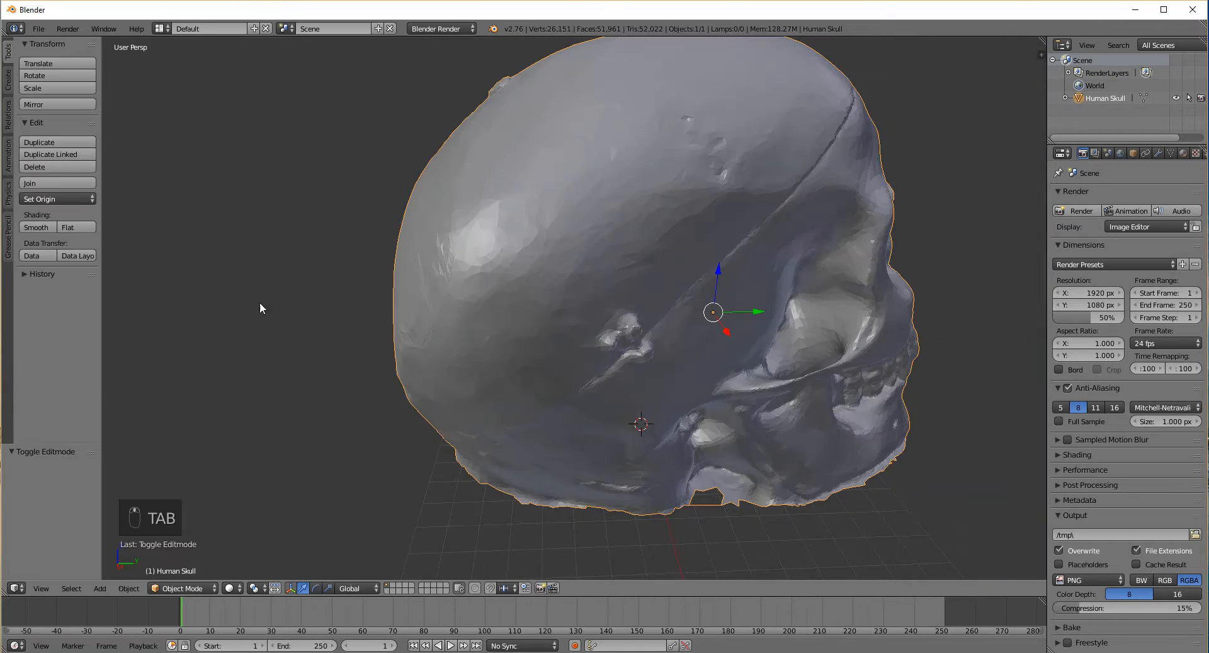
middle_drag(336, 292, 590, 233)
middle_drag(605, 417, 615, 461)
middle_drag(689, 308, 722, 327)
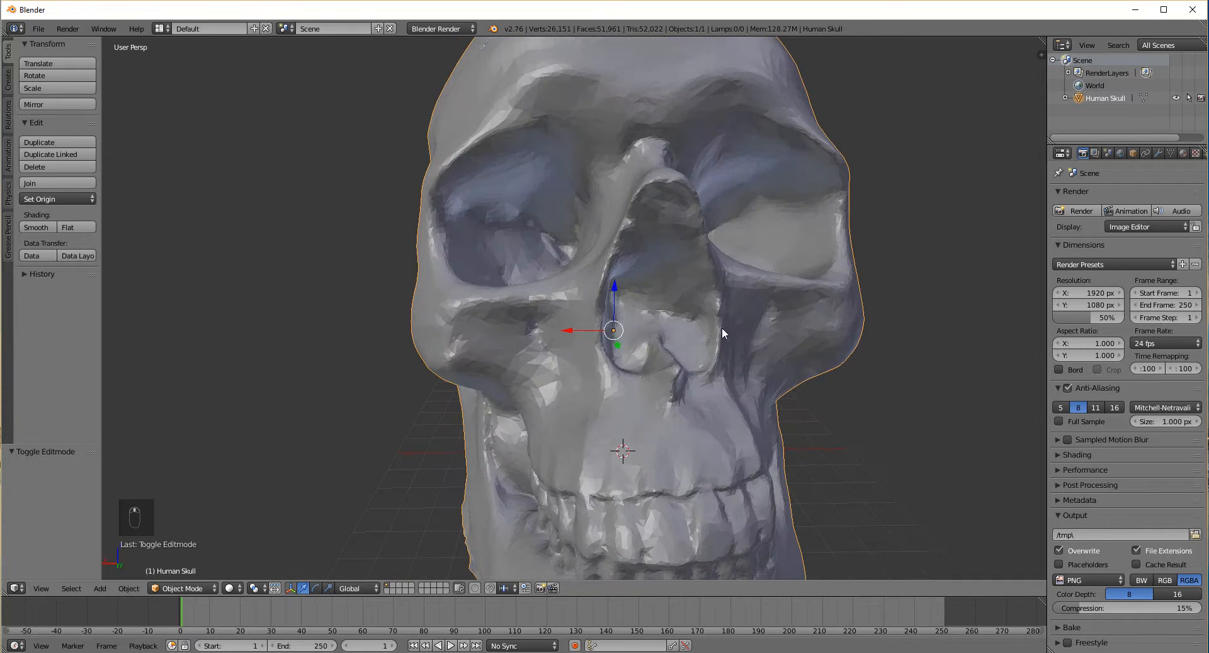
scroll(501, 329, up, 5)
middle_drag(543, 346, 550, 340)
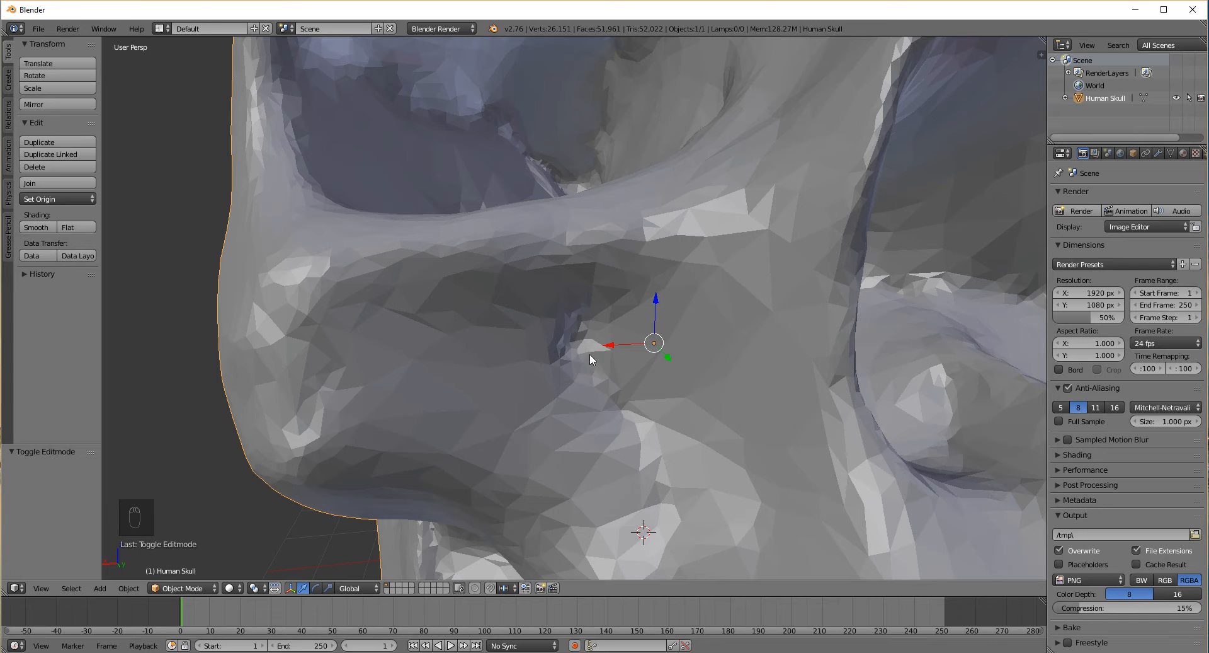
scroll(587, 316, up, 3)
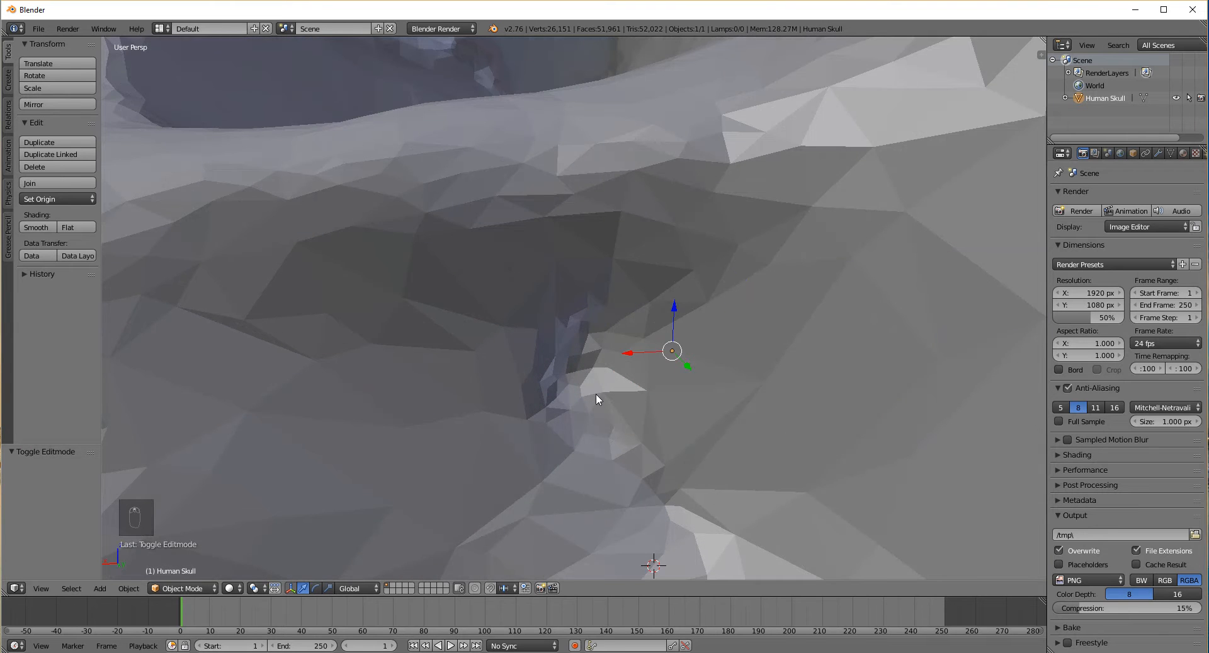
scroll(597, 393, down, 10)
Examine the bumps on the side of the skull and the shaded surface of the repaired cranium area
middle_drag(584, 310, 662, 316)
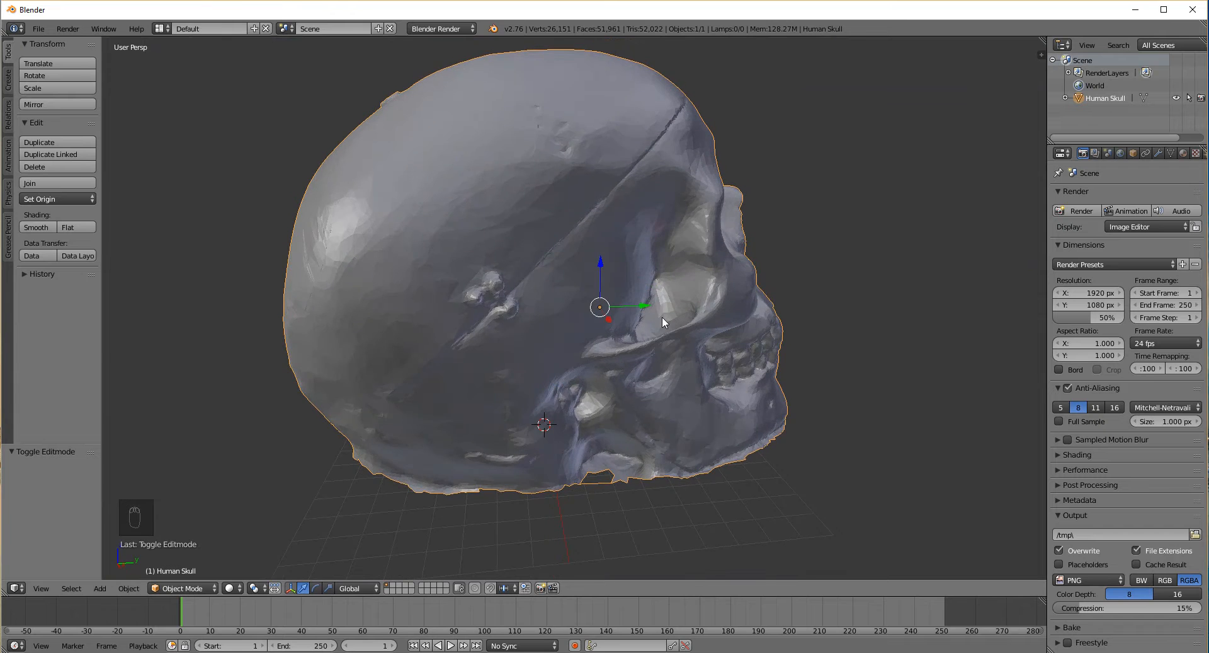
scroll(663, 323, up, 2)
scroll(663, 322, down, 1)
mouse_move(593, 368)
middle_down()
mouse_move(605, 364)
mouse_move(577, 360)
middle_up()
mouse_move(377, 389)
middle_down()
mouse_move(375, 354)
mouse_move(391, 351)
mouse_move(369, 372)
mouse_move(403, 349)
mouse_move(434, 383)
mouse_move(375, 372)
middle_up()
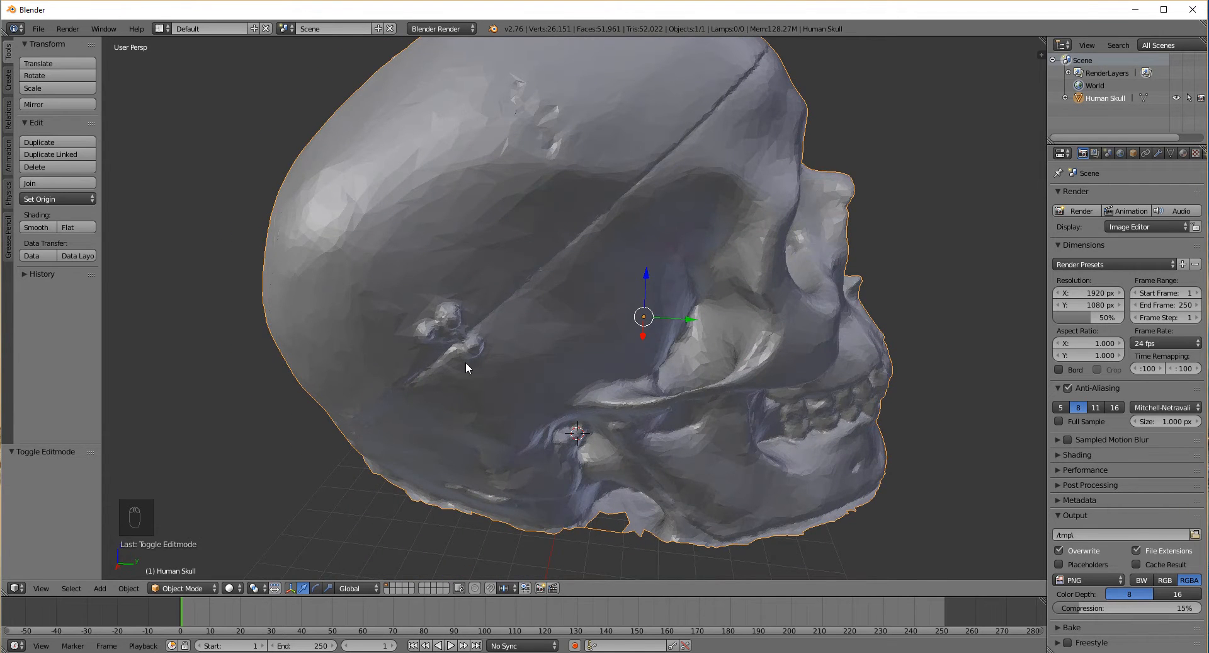
middle_drag(466, 361, 505, 364)
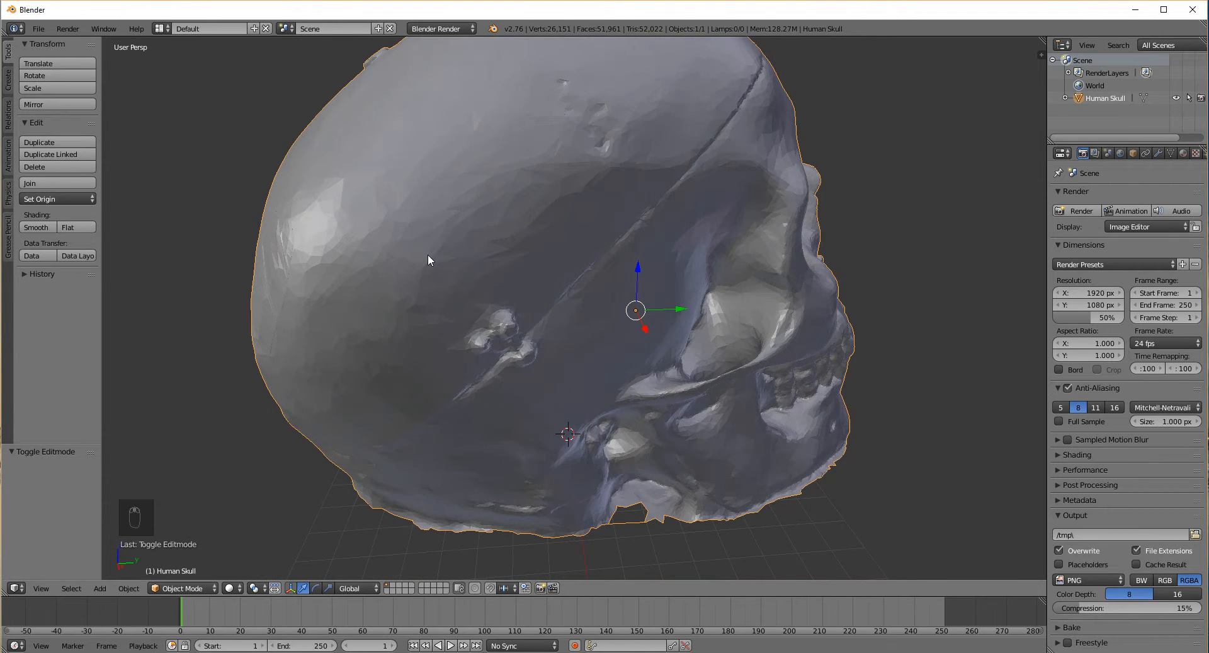
middle_drag(429, 258, 400, 362)
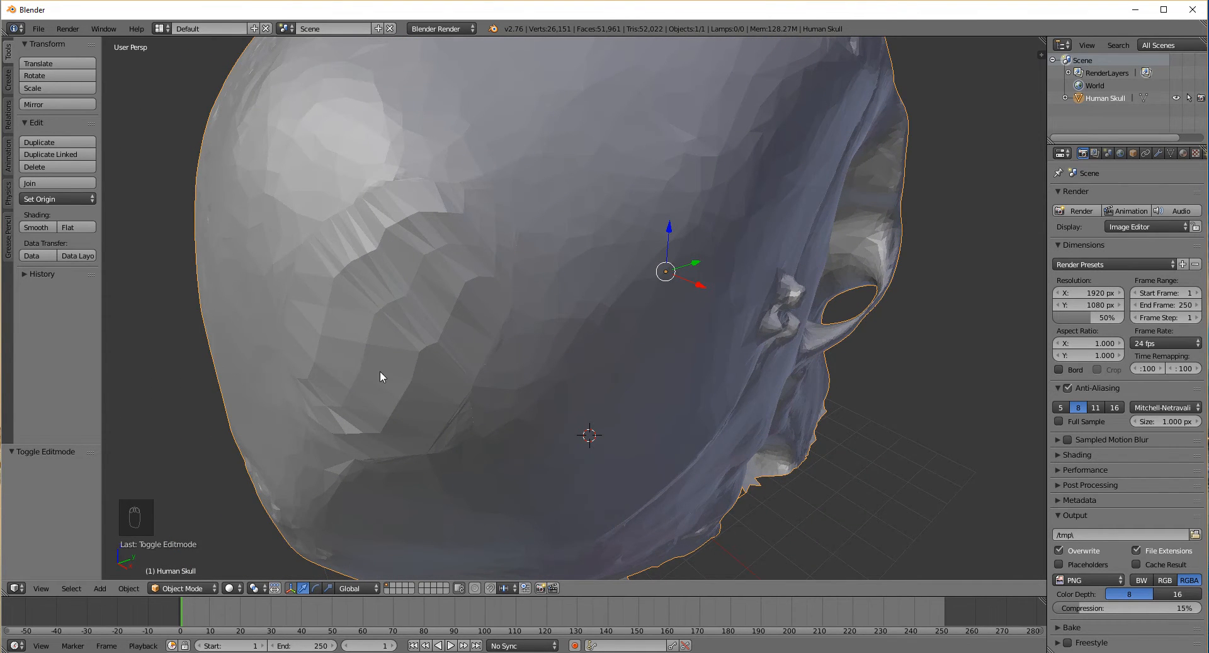
Return to Edit Mode, switch to vertex selection and select a single vertex above the cranium patch
key(Tab)
middle_drag(397, 367, 416, 332)
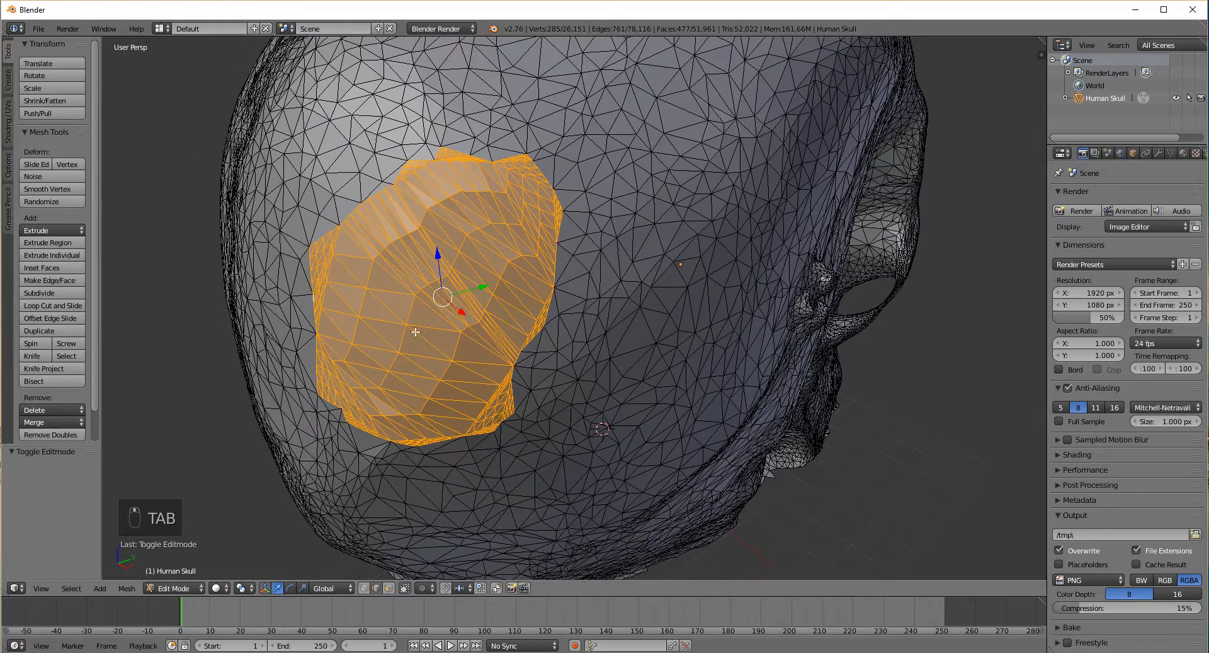
middle_drag(494, 193, 469, 318)
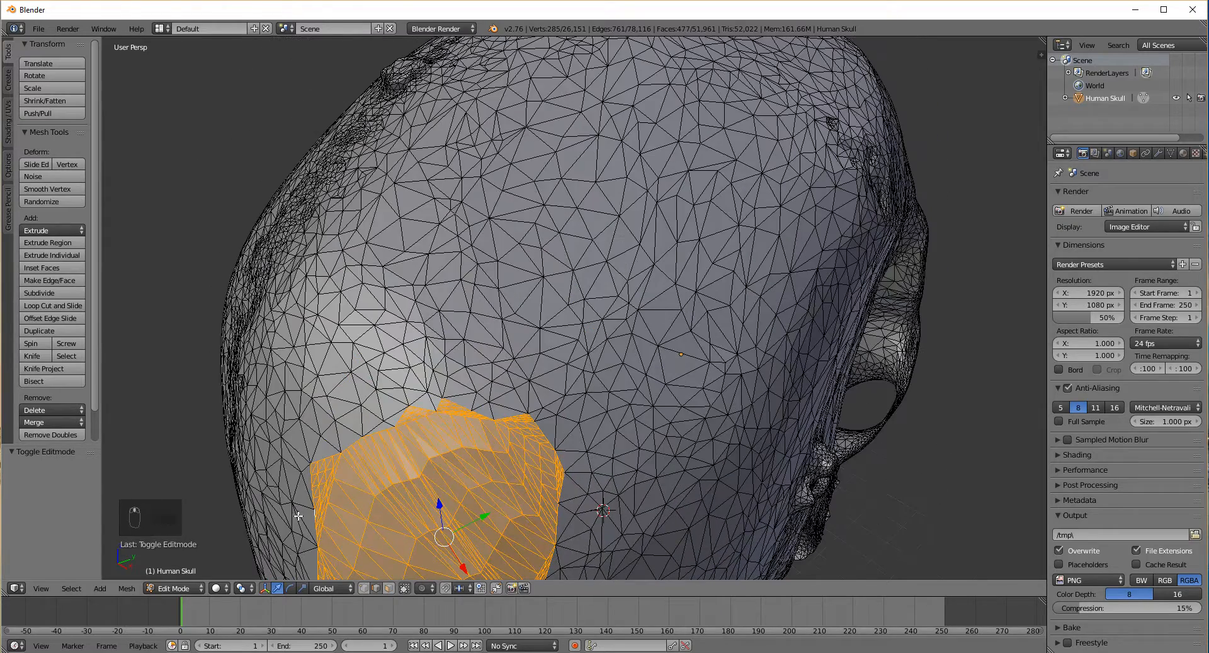
click(364, 588)
right_click(425, 285)
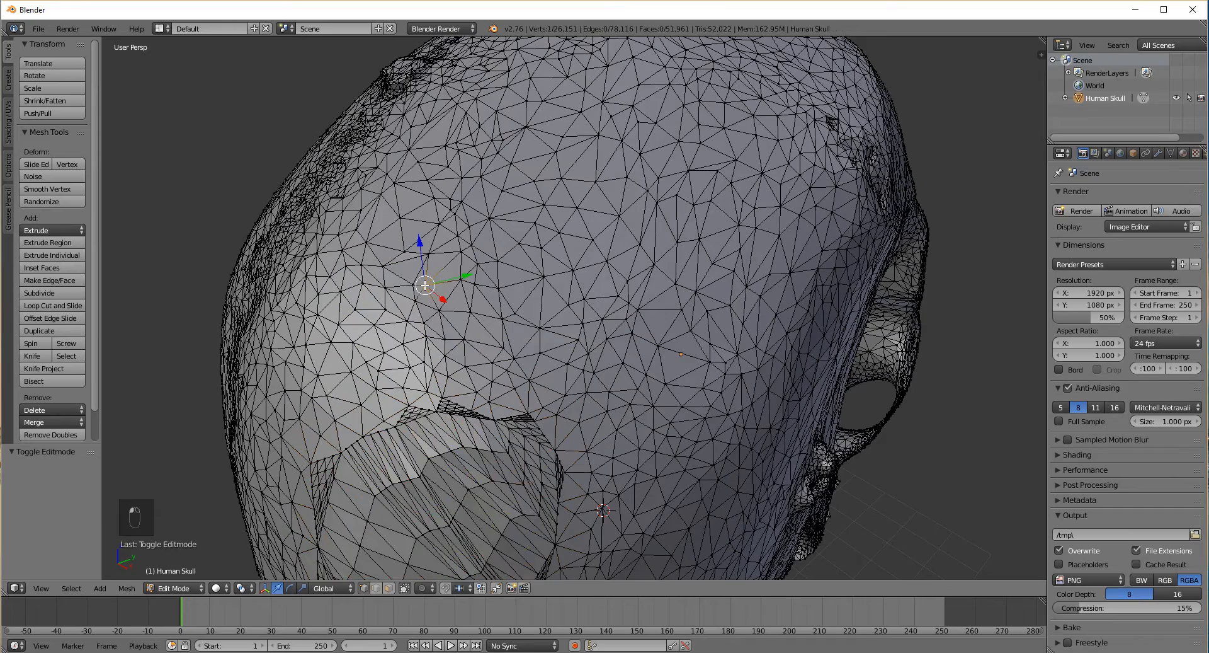
Try moving the selected vertex about -0.398 along the global Y axis
scroll(459, 301, up, 4)
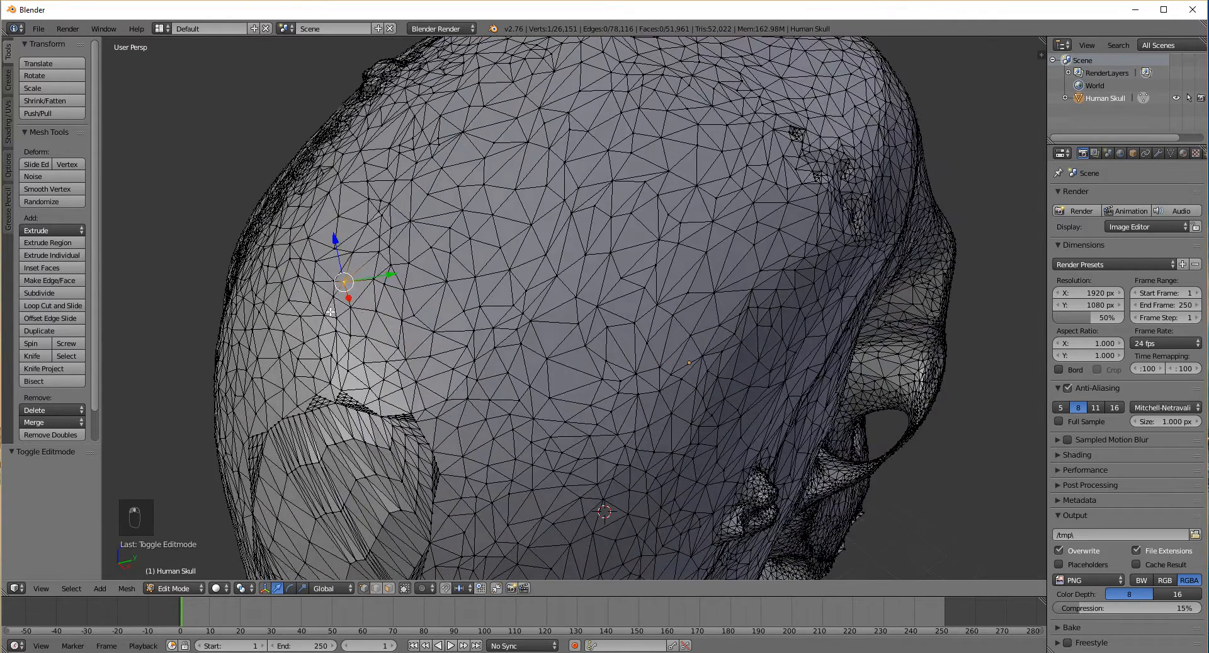
key(g)
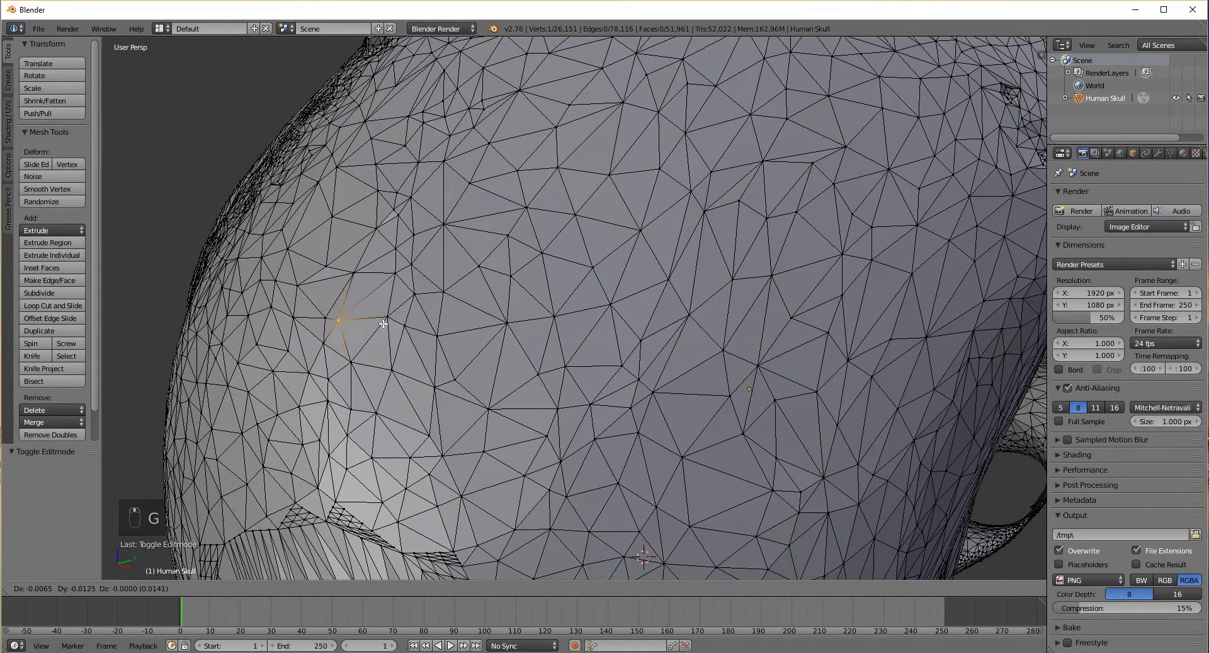
key(x)
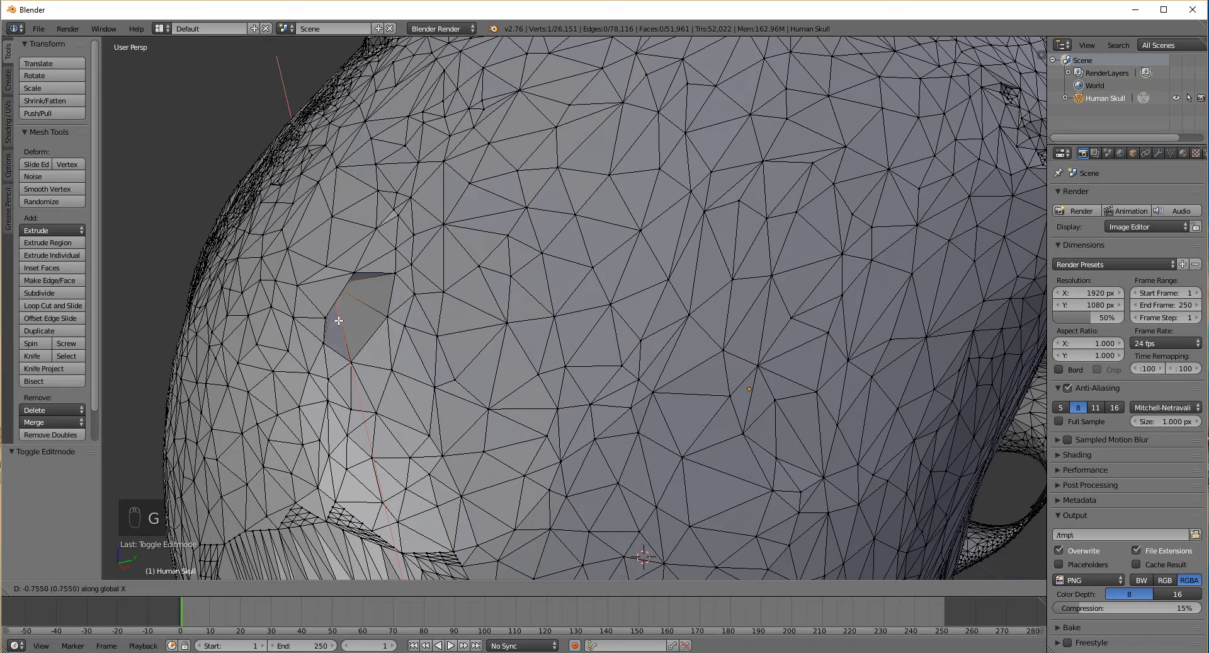
key(y)
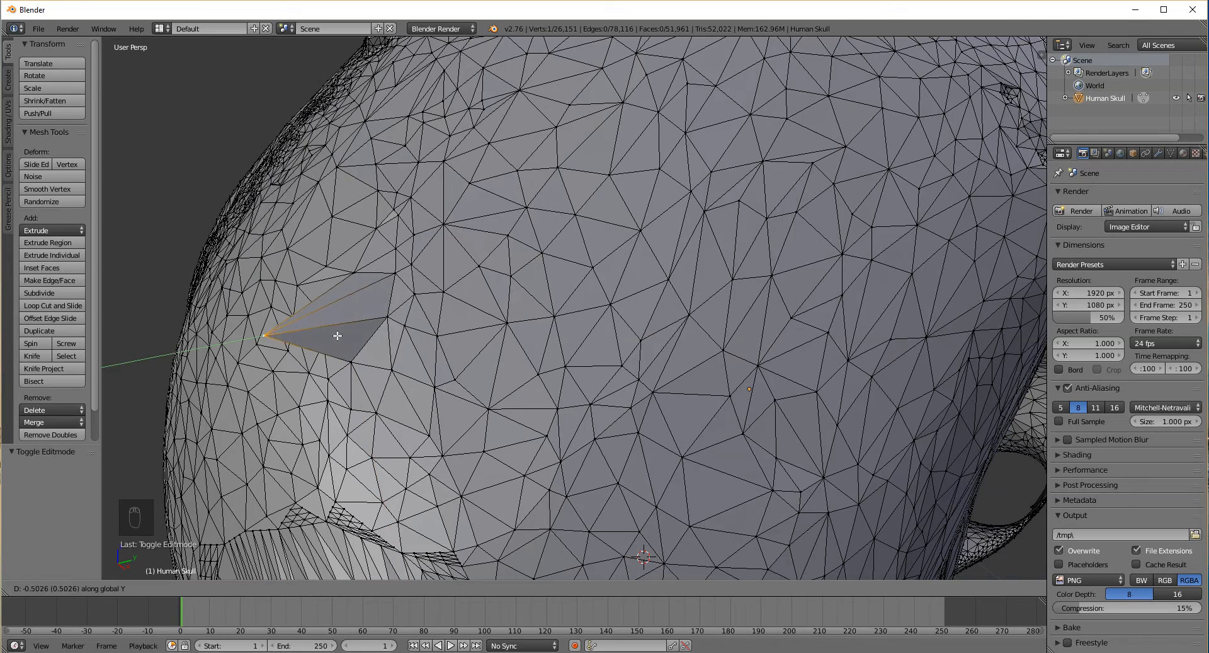
click(317, 336)
middle_drag(318, 335, 693, 327)
scroll(720, 318, down, 2)
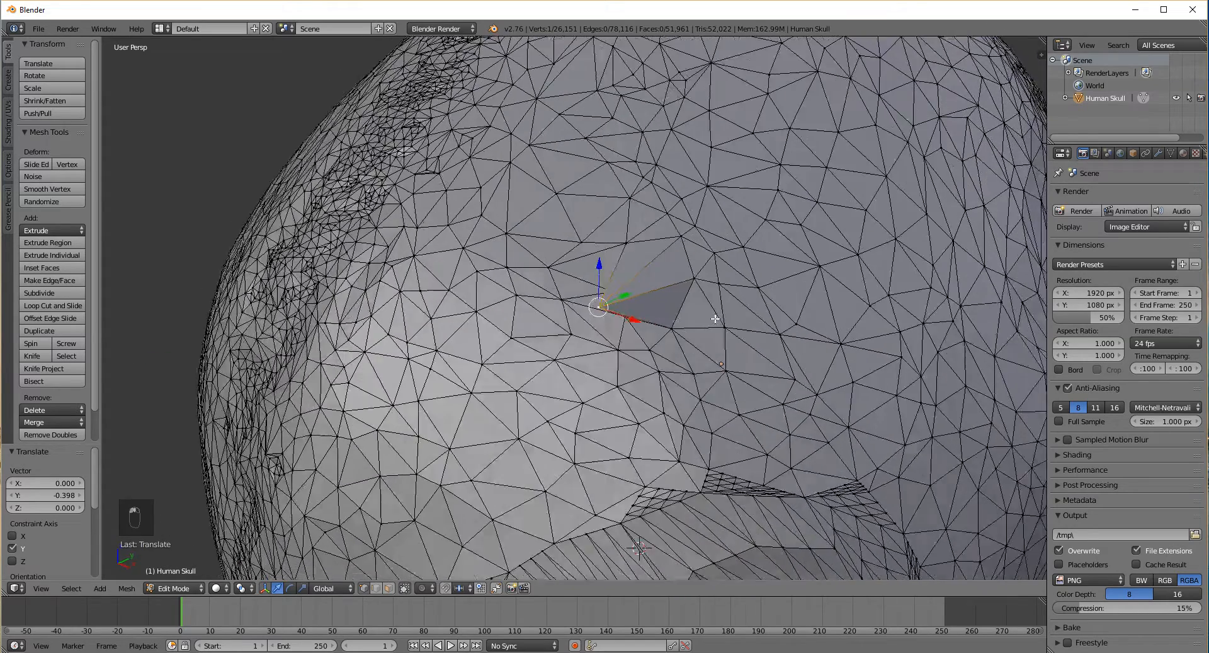
Undo the vertex move and turn to the dense mesh along the skull's midline
scroll(646, 309, down, 3)
key(ctrl+z)
middle_drag(632, 469, 685, 469)
middle_drag(588, 306, 694, 347)
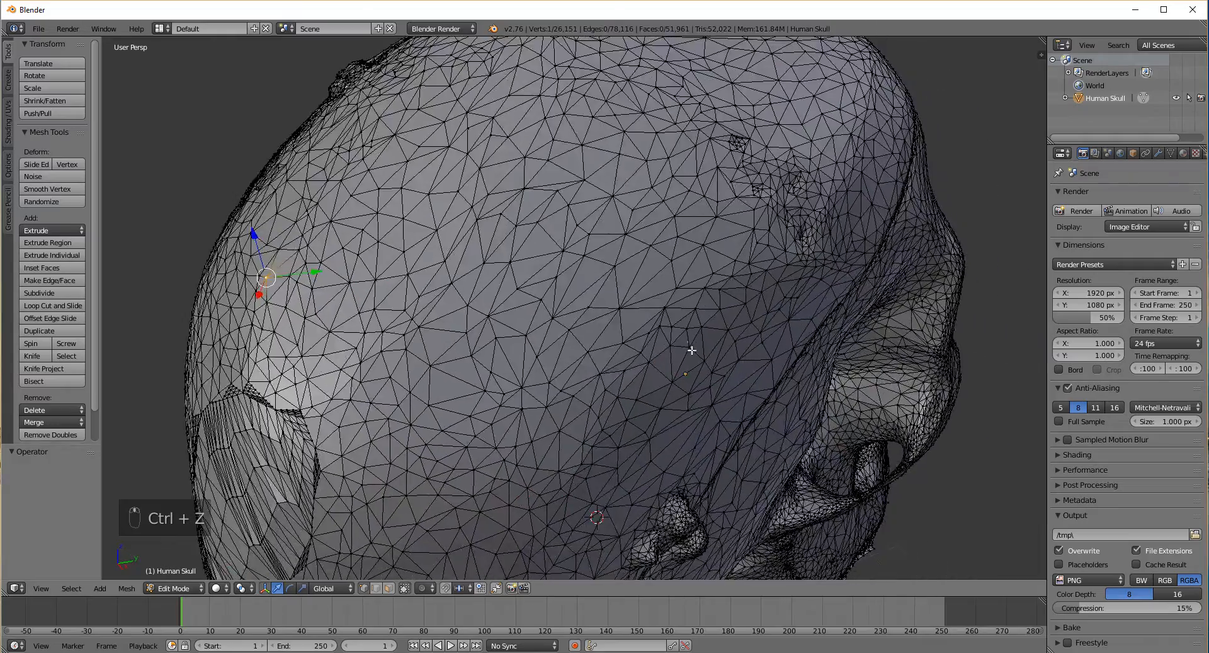
middle_drag(577, 318, 683, 318)
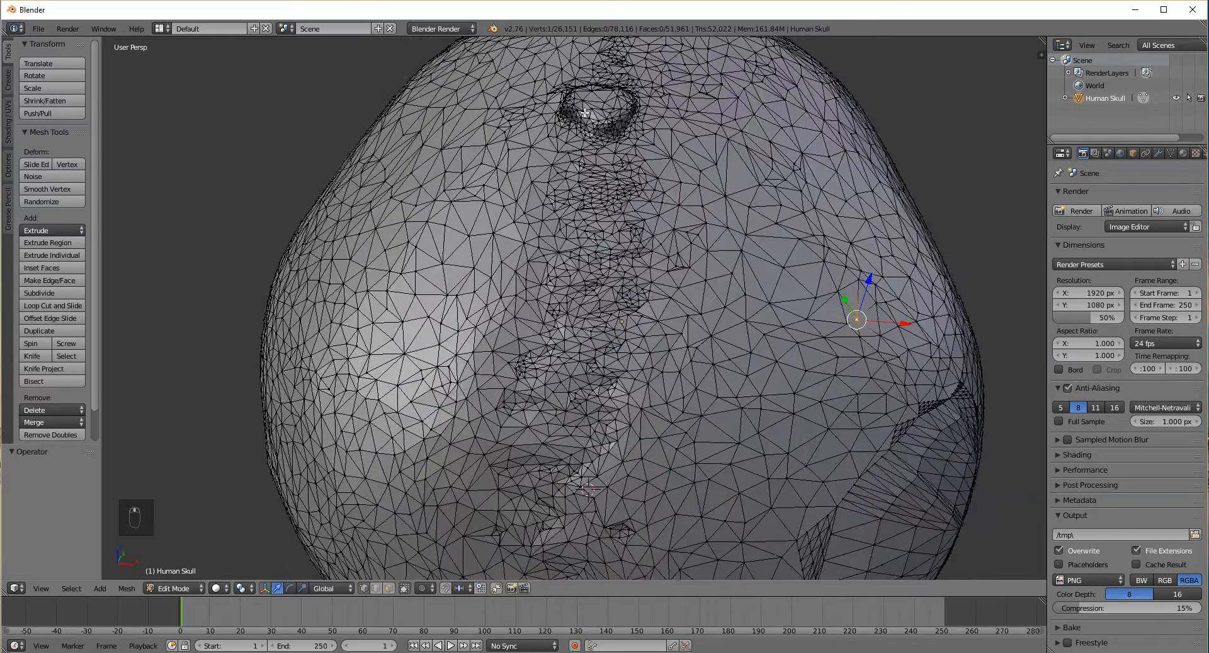
Select a single vertex on top of the raised bump along the skull's midline
right_click(585, 112)
middle_drag(587, 141, 585, 211)
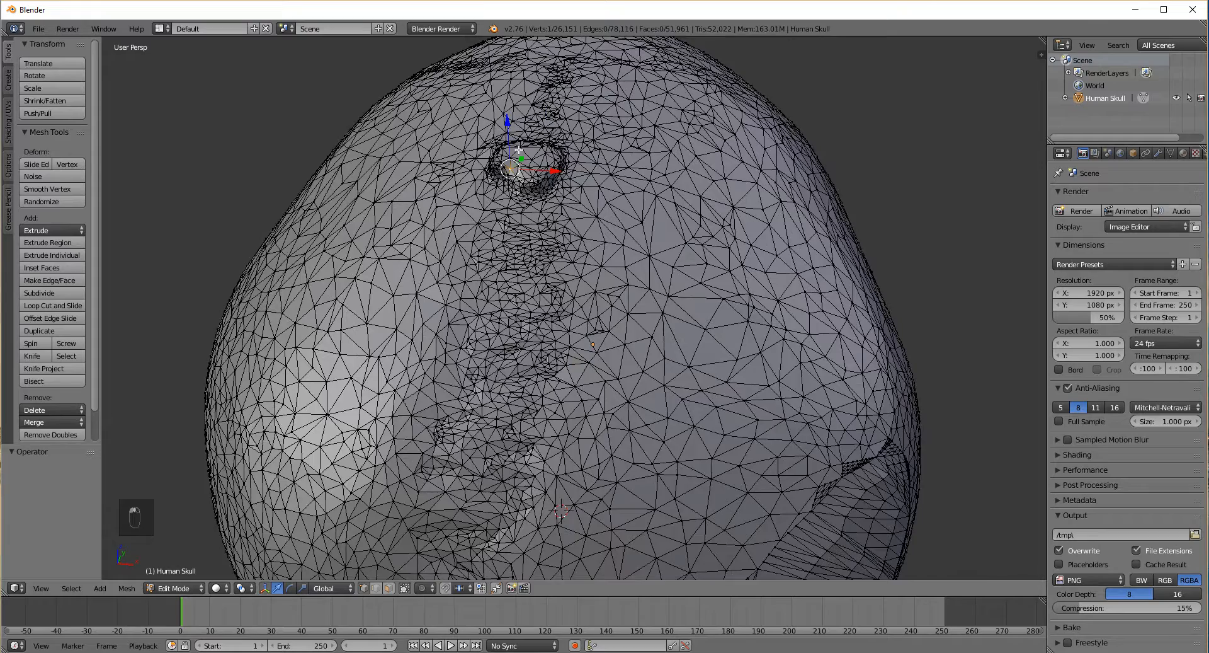
scroll(520, 150, up, 3)
shift+middle_drag(498, 102, 615, 292)
middle_drag(649, 338, 475, 286)
click(460, 315)
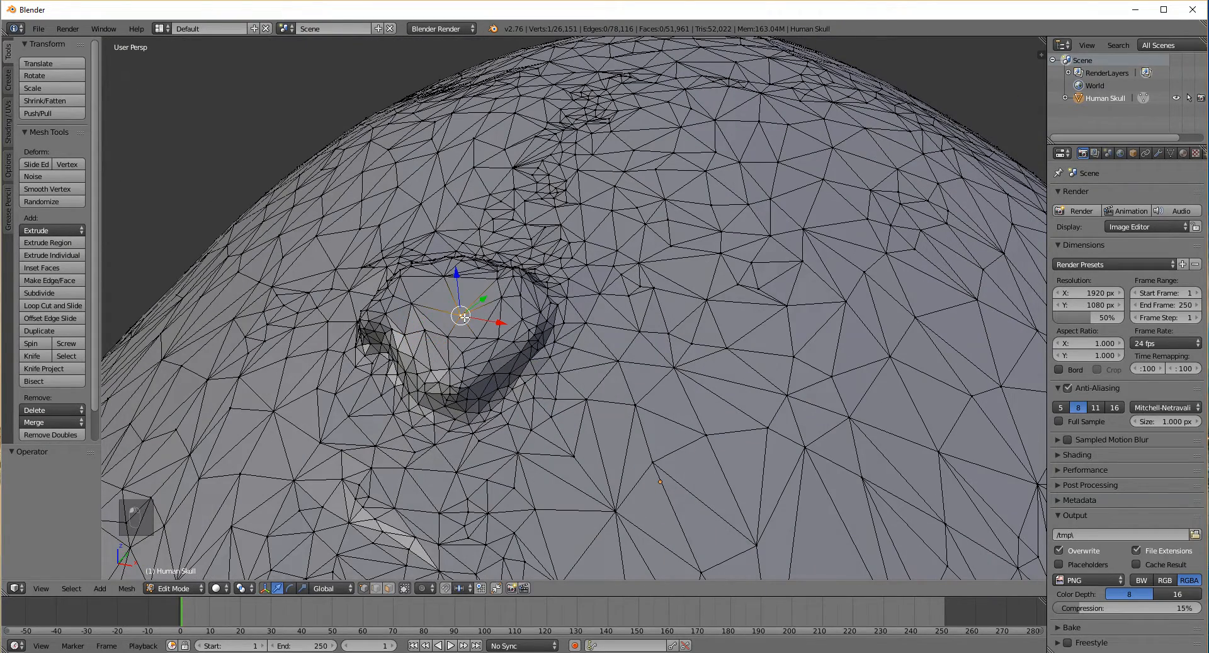
Try moving the selected bump vertex -0.063 along the global Z axis, and try moving its neighbouring vertex as well
key(g)
click(406, 301)
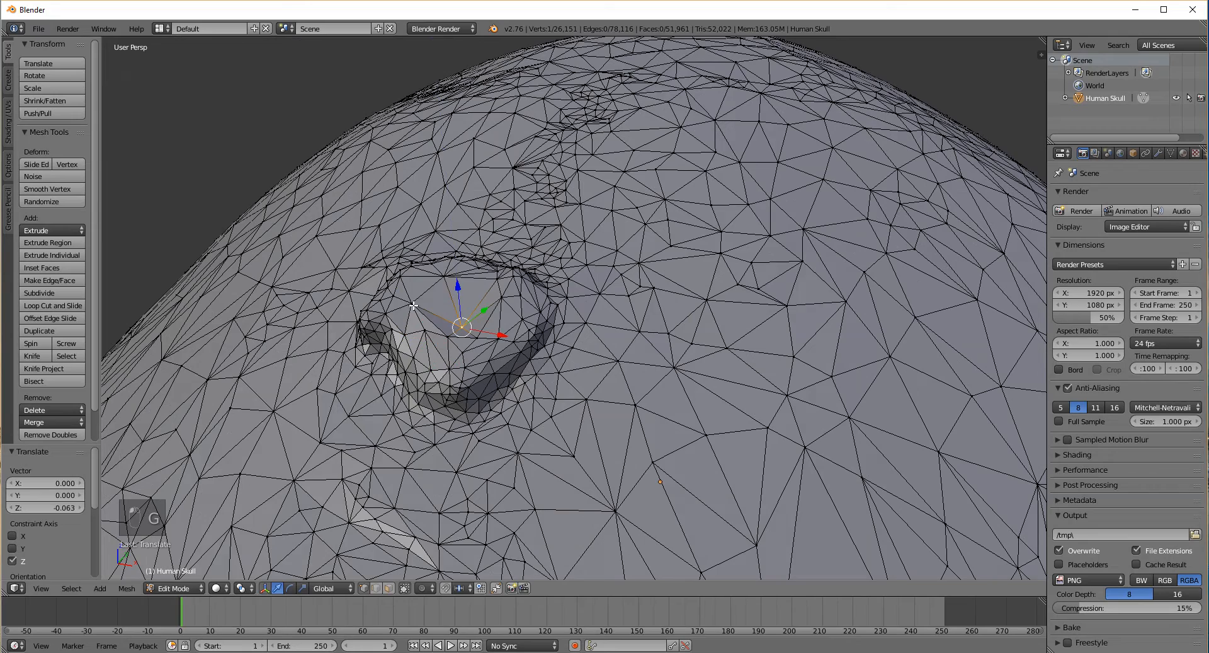
key(g)
click(427, 317)
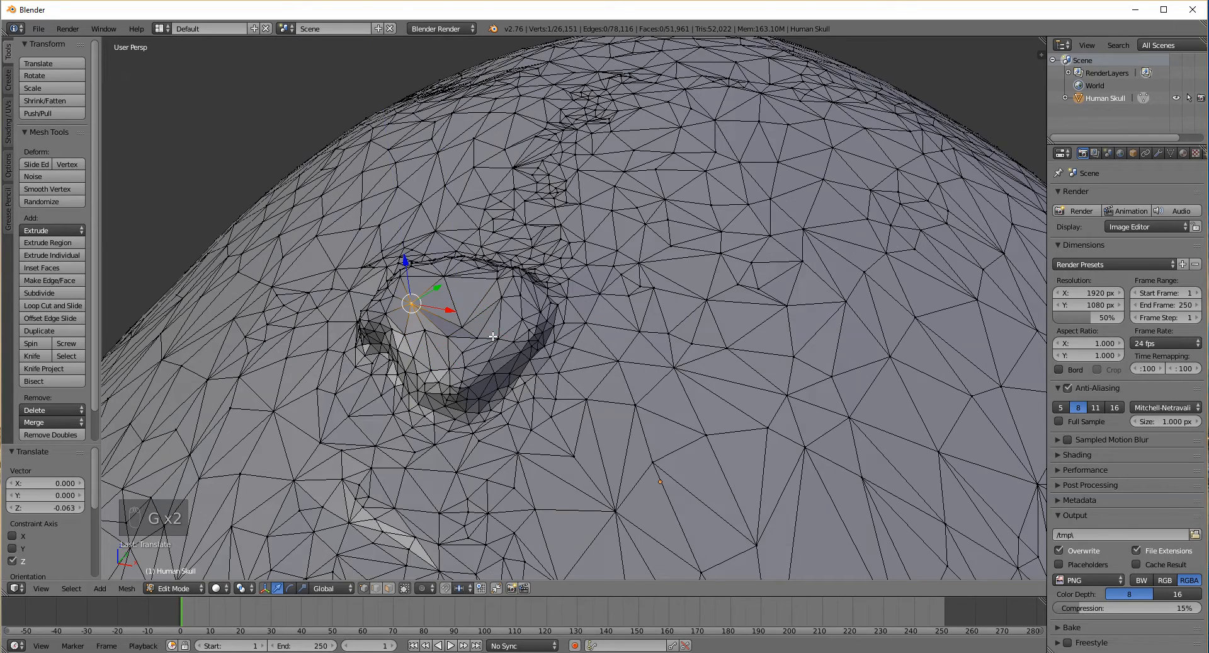
Undo the trial vertex edits on the bump
key(ctrl+z)
scroll(470, 330, up, 3)
key(ctrl+z)
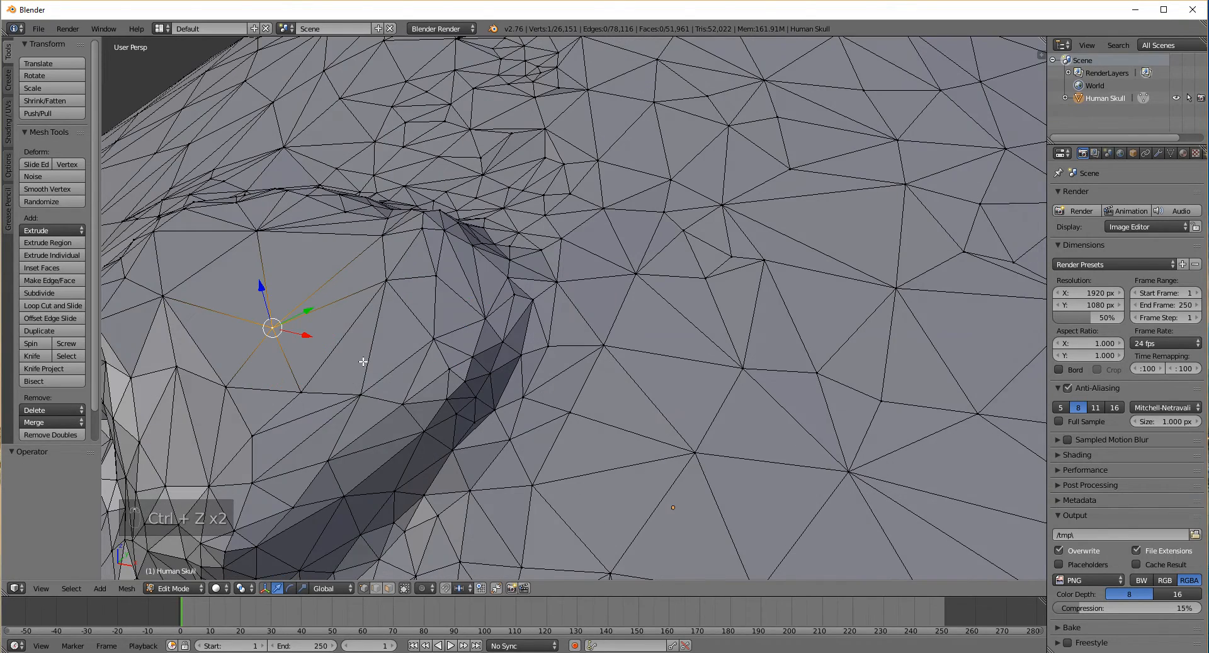
scroll(362, 361, down, 5)
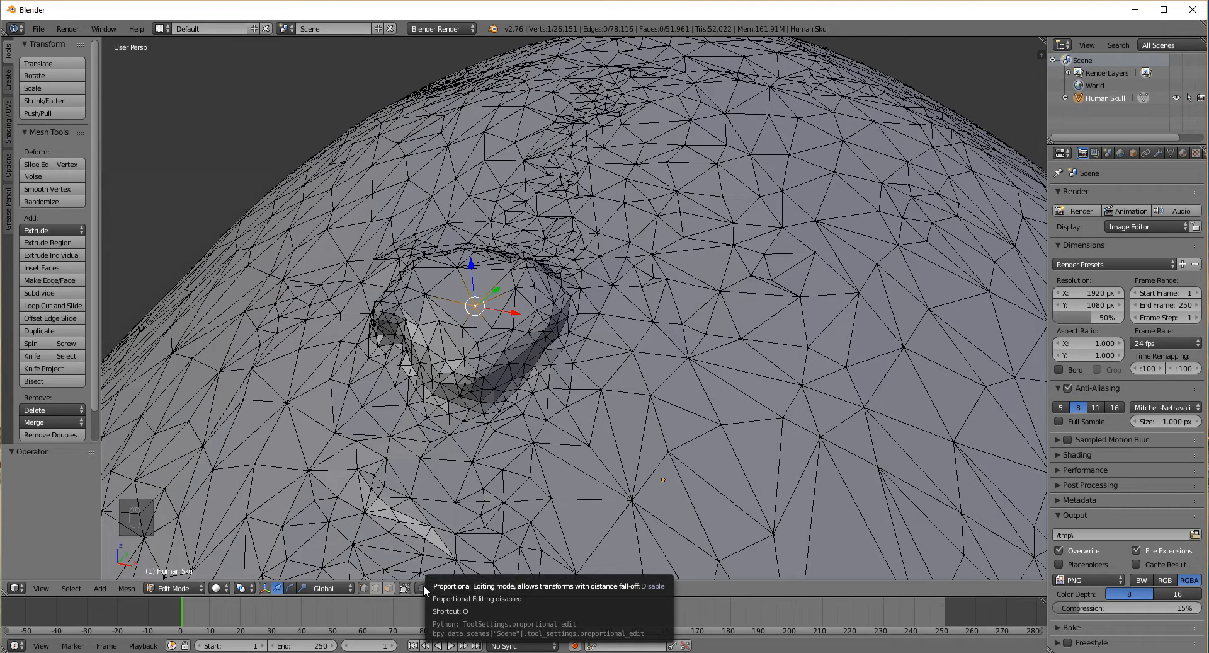
Enable proportional editing and try moving the bump's top vertex with a proportional size of 1.00
click(425, 587)
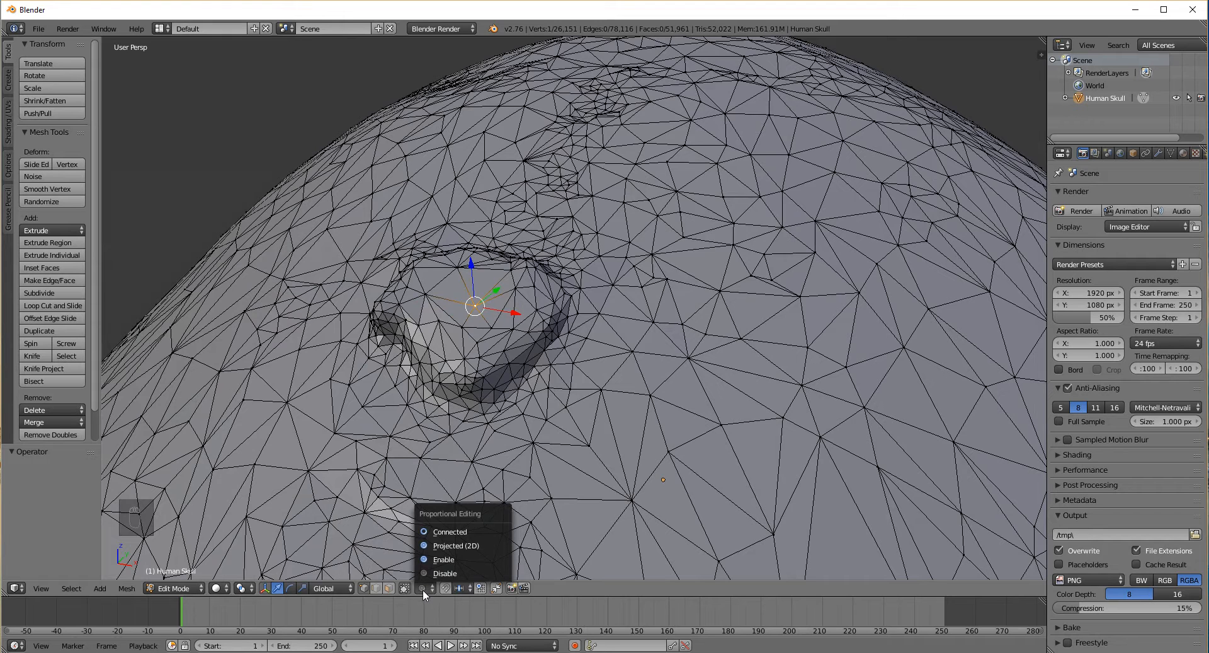
click(445, 559)
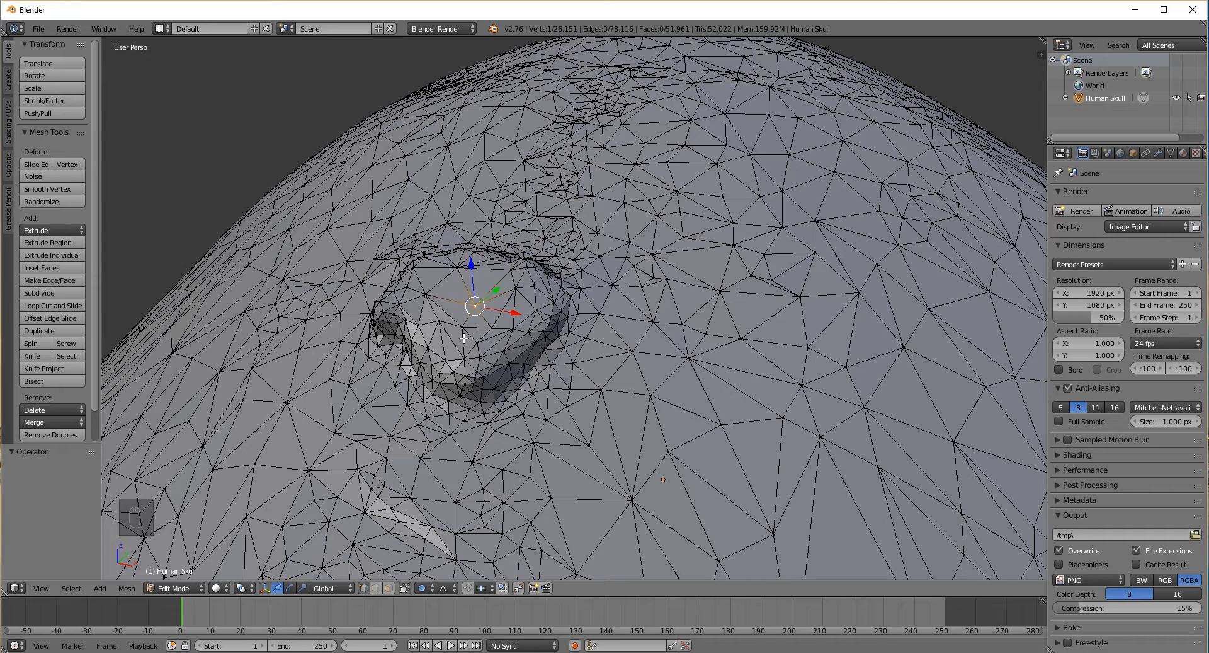
key(g)
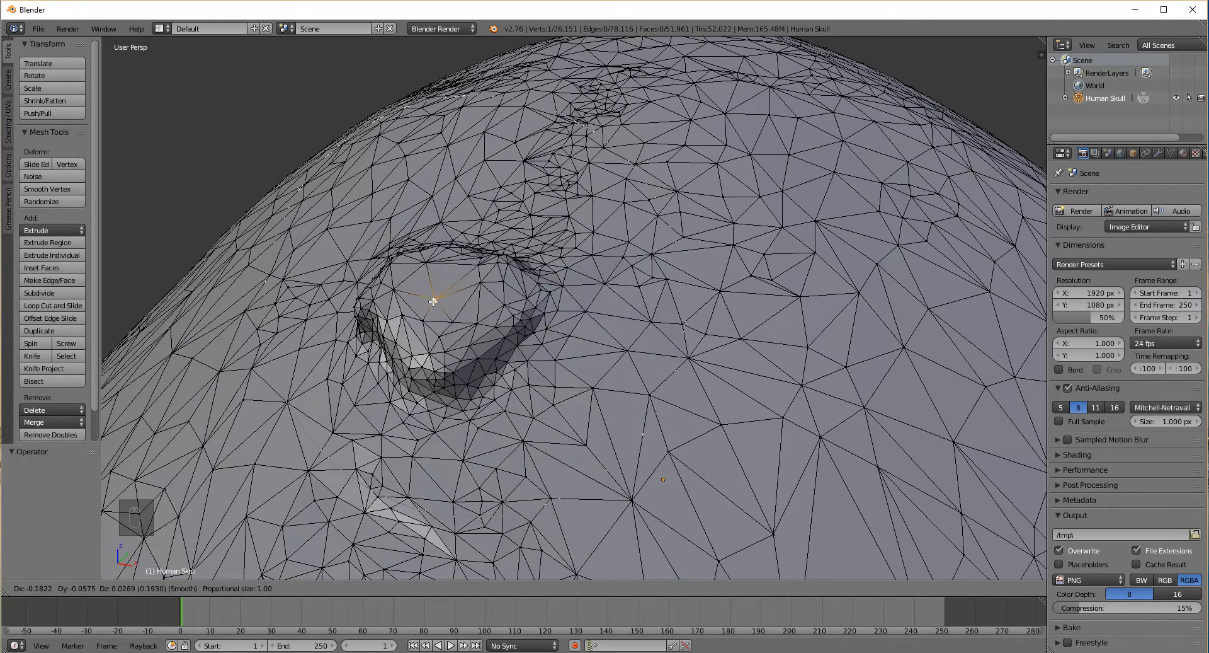
click(454, 313)
scroll(492, 335, down, 5)
scroll(520, 325, up, 2)
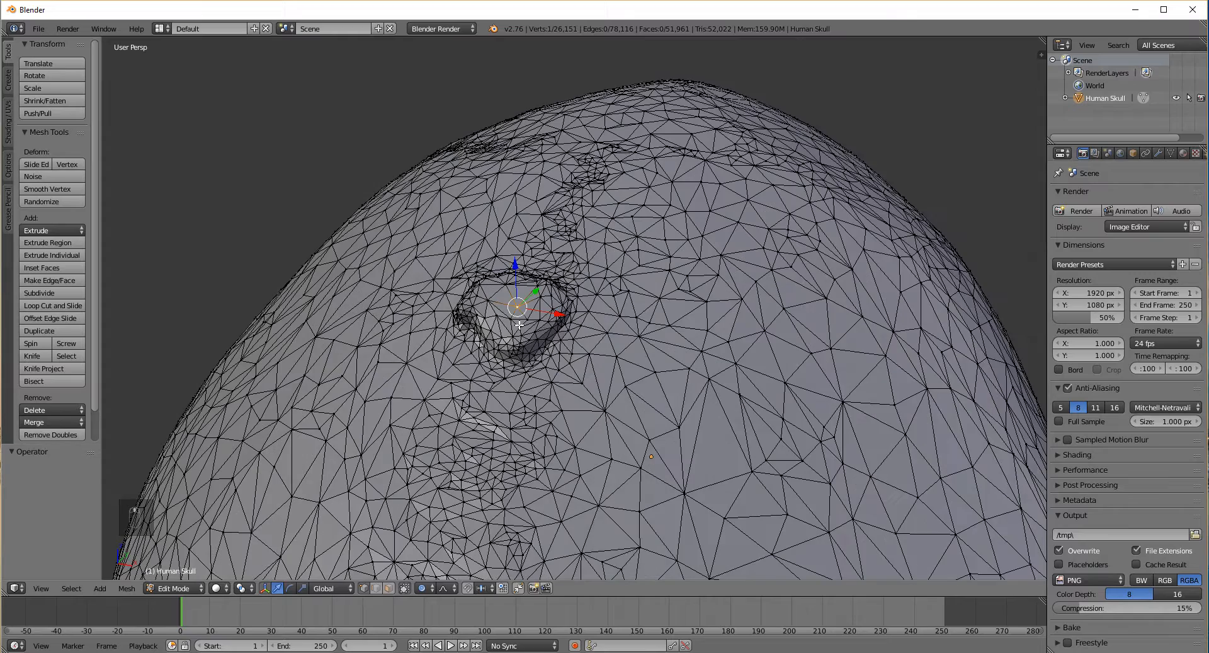
key(g)
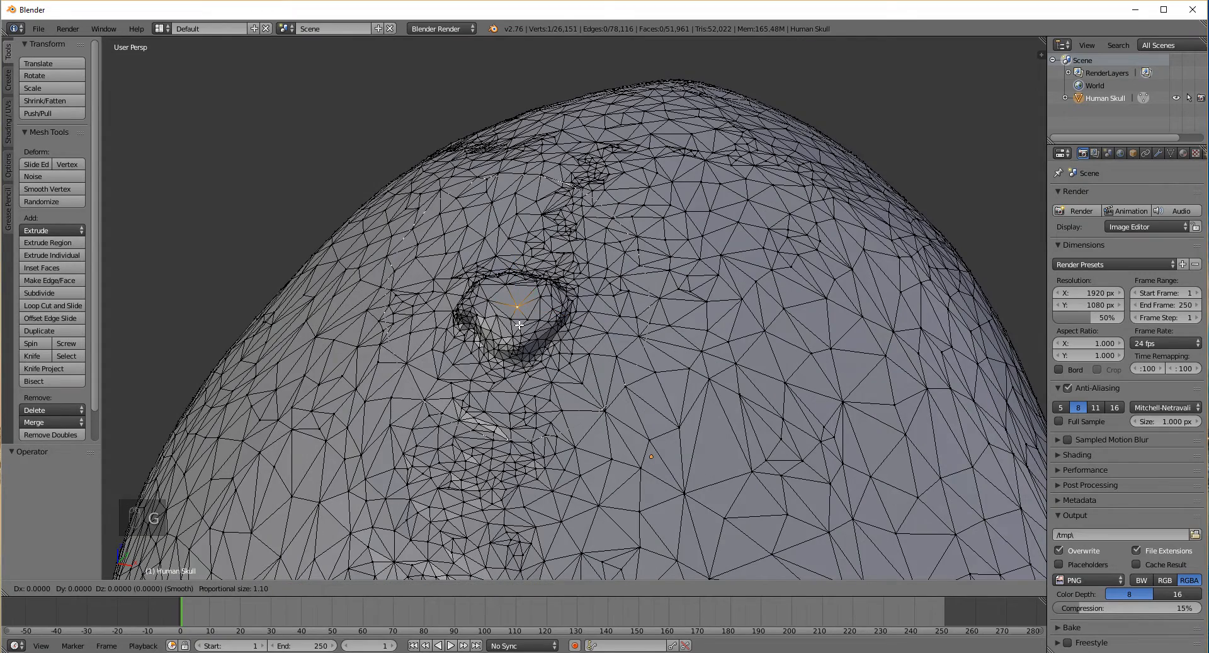
right_click(519, 325)
Try pulling the bump vertex outward in a side view while varying the proportional size between about 0.24 and 0.75
middle_drag(509, 325, 282, 160)
key(g)
scroll(282, 160, up, 4)
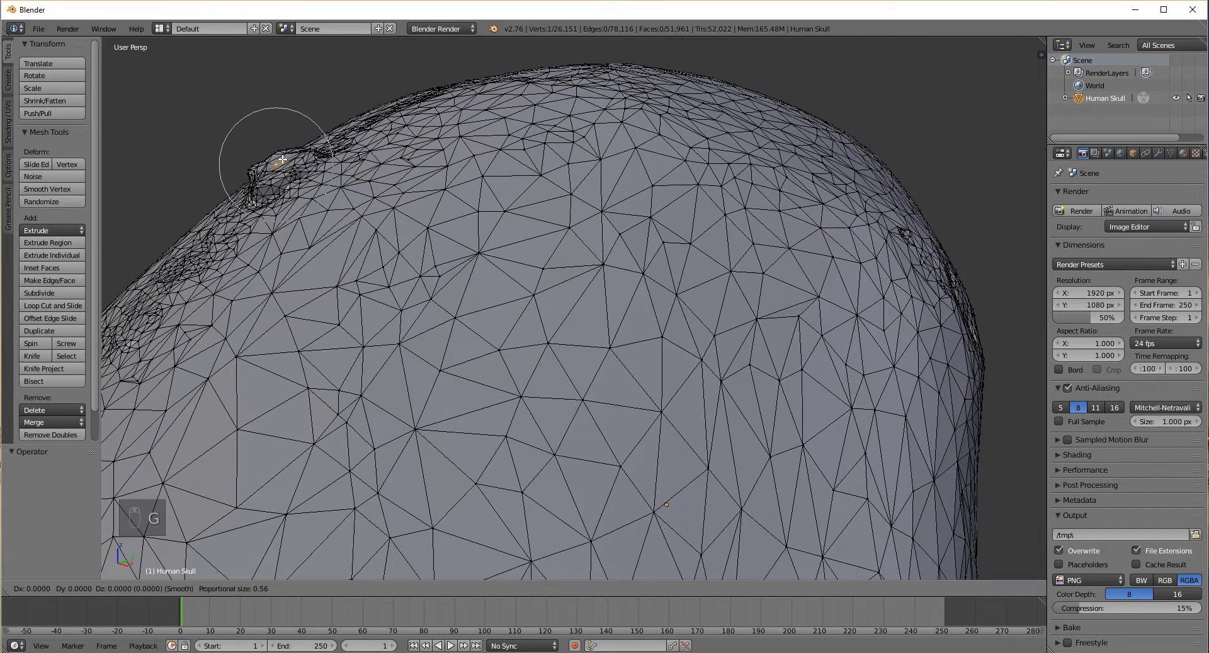
scroll(282, 160, up, 6)
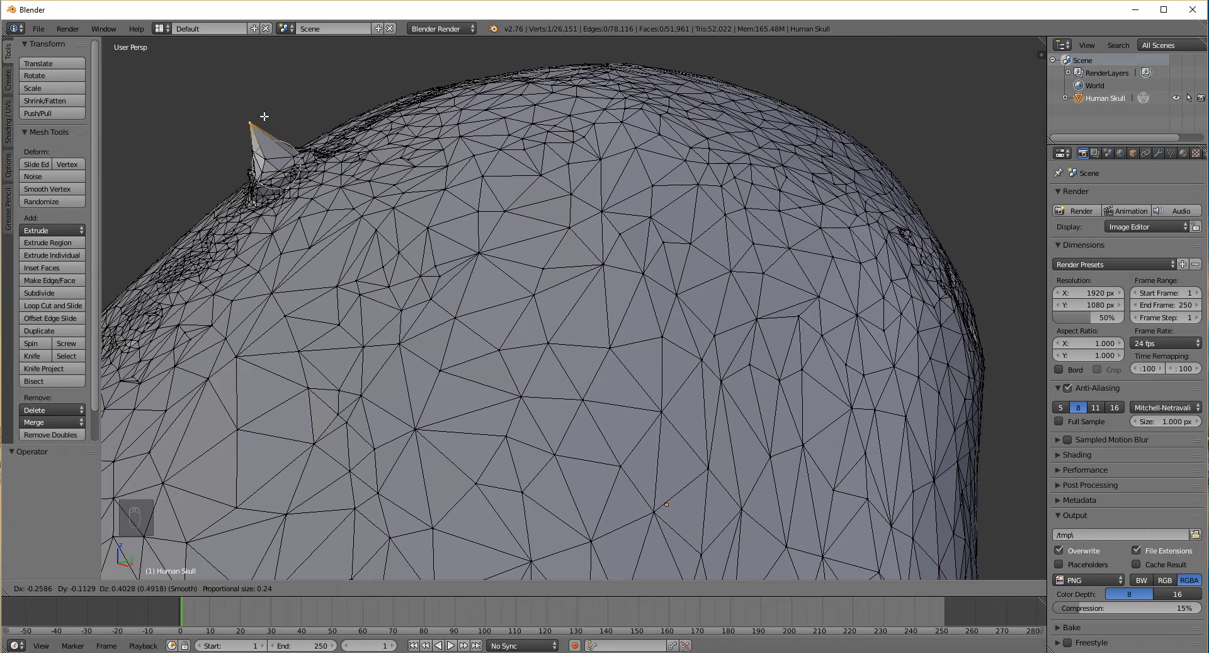
scroll(243, 109, down, 7)
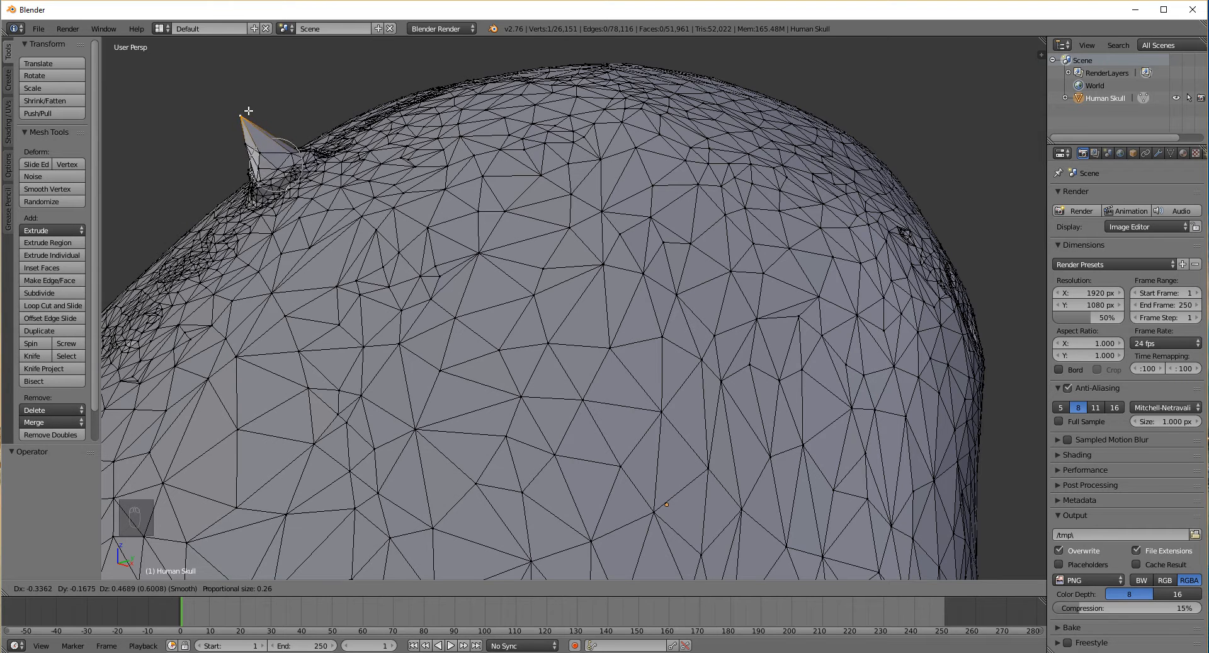
scroll(243, 105, down, 9)
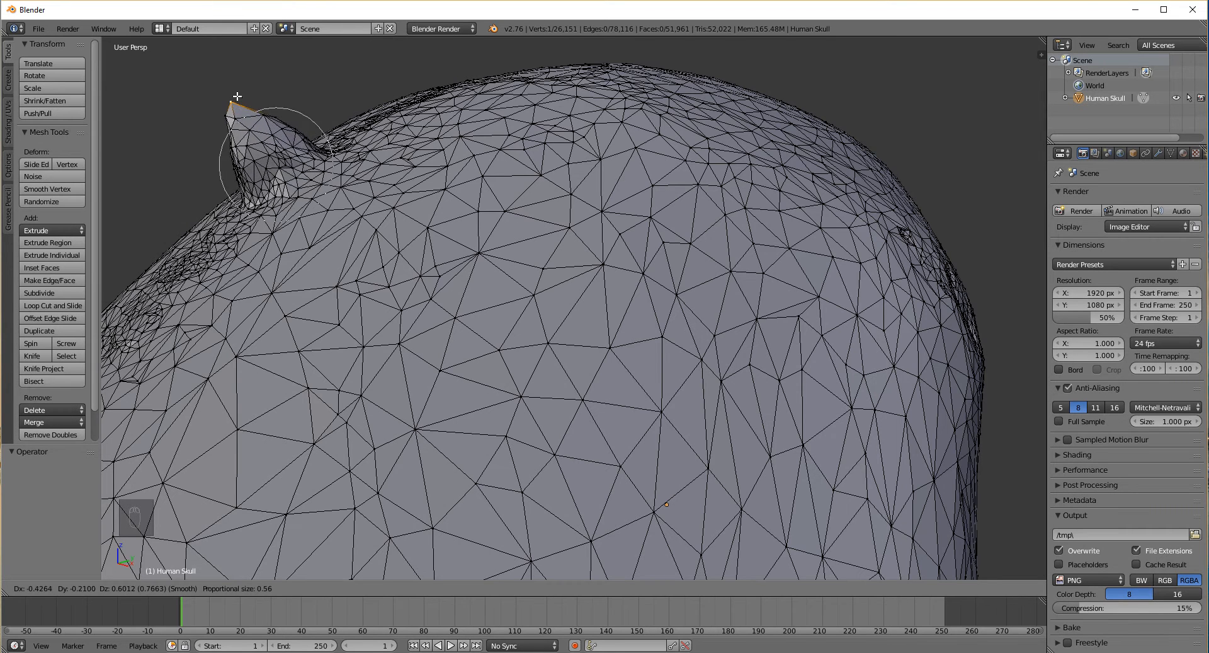
scroll(271, 148, up, 7)
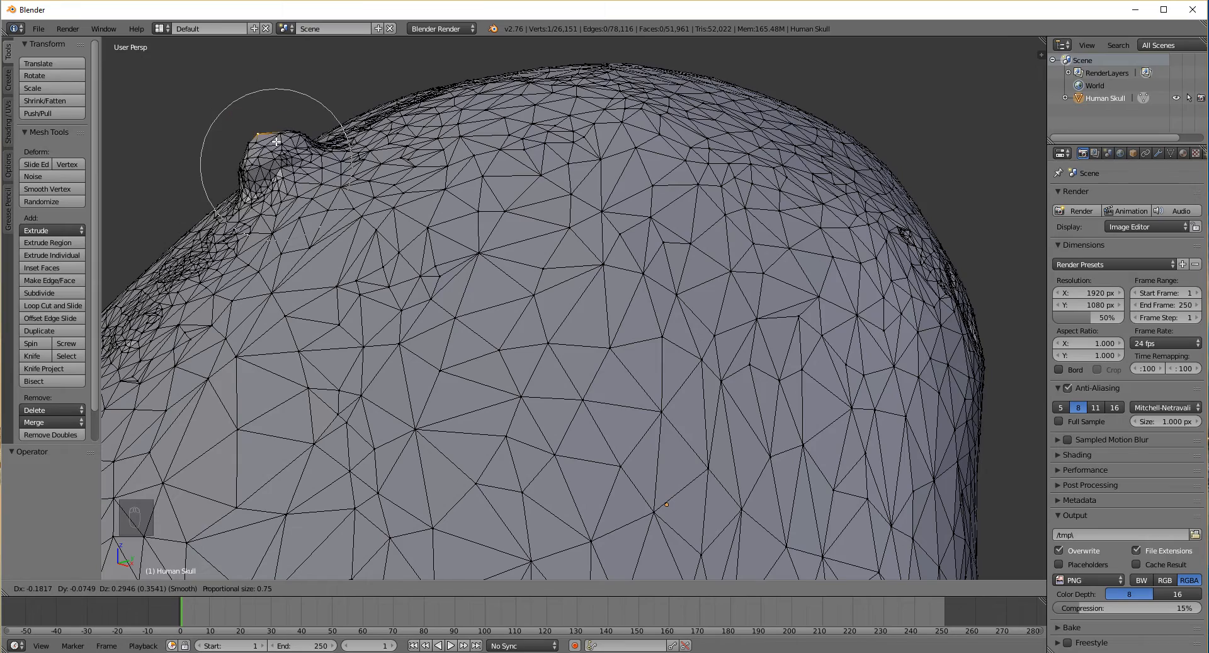
click(287, 162)
Lower the bump's top vertex by about -0.115 along the global Z axis with a proportional size of 0.42
middle_drag(288, 163, 388, 234)
scroll(461, 284, up, 3)
scroll(490, 298, up, 1)
shift+middle_drag(439, 284, 479, 287)
key(g)
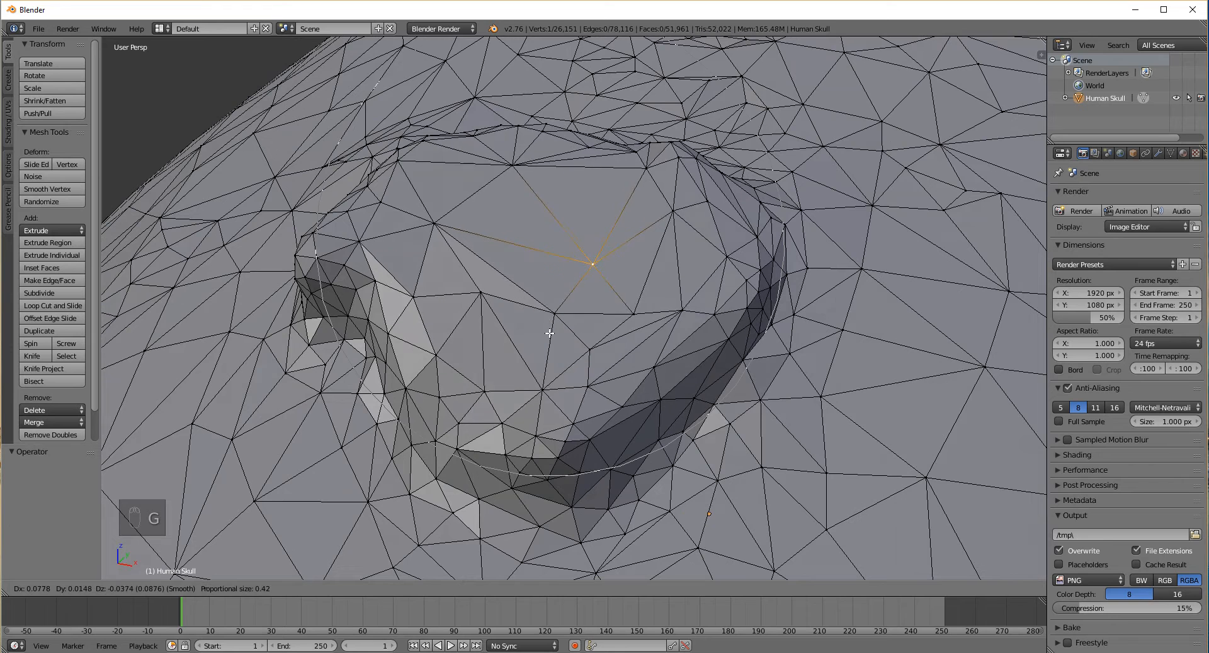
key(z)
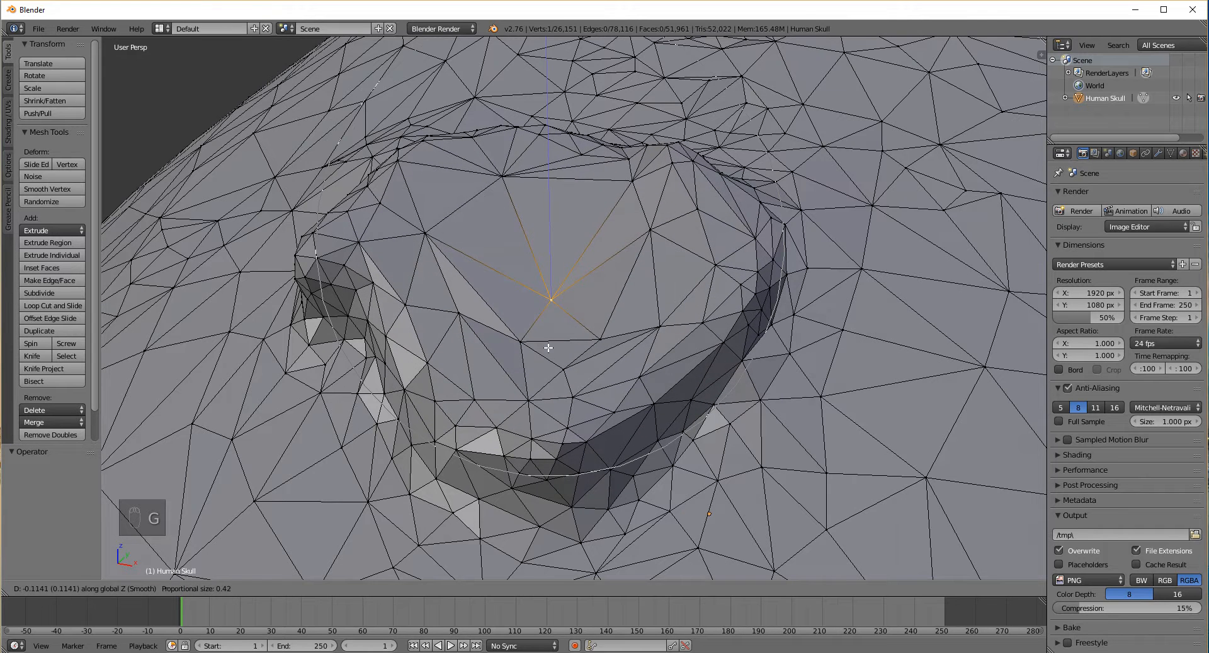
click(539, 418)
Move a vertex on the bump's outer rim by X 0.059, Y 0.015, Z -0.020 at proportional size 0.16, and dismiss the battery warning
right_click(296, 254)
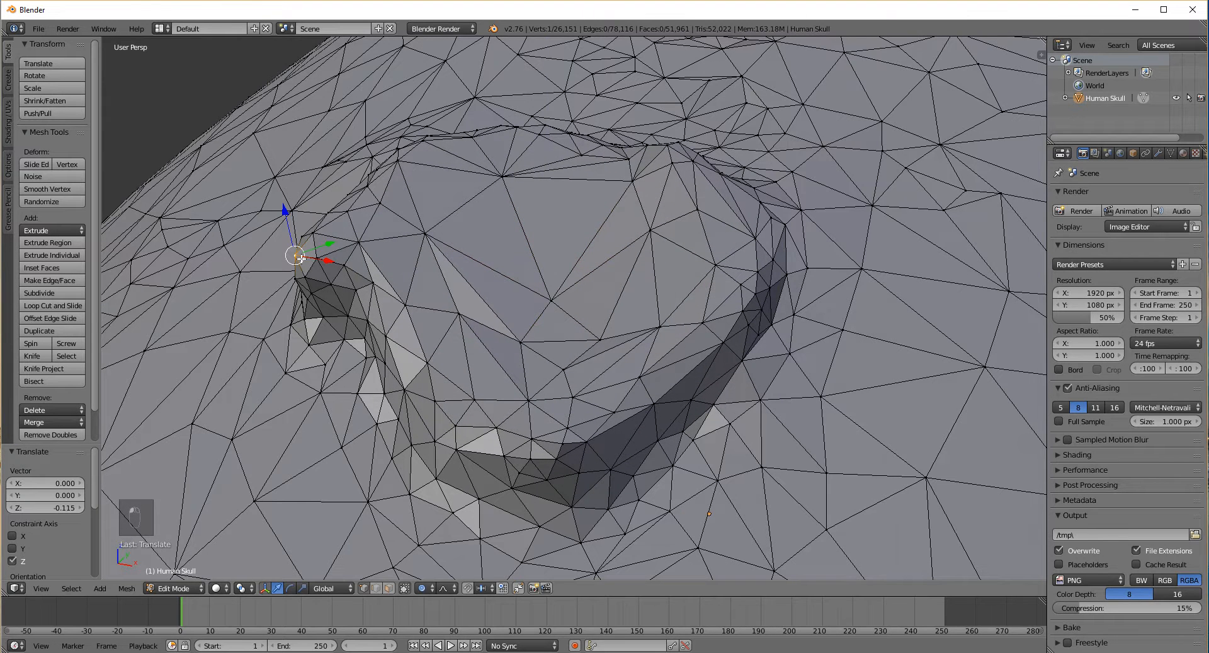
key(g)
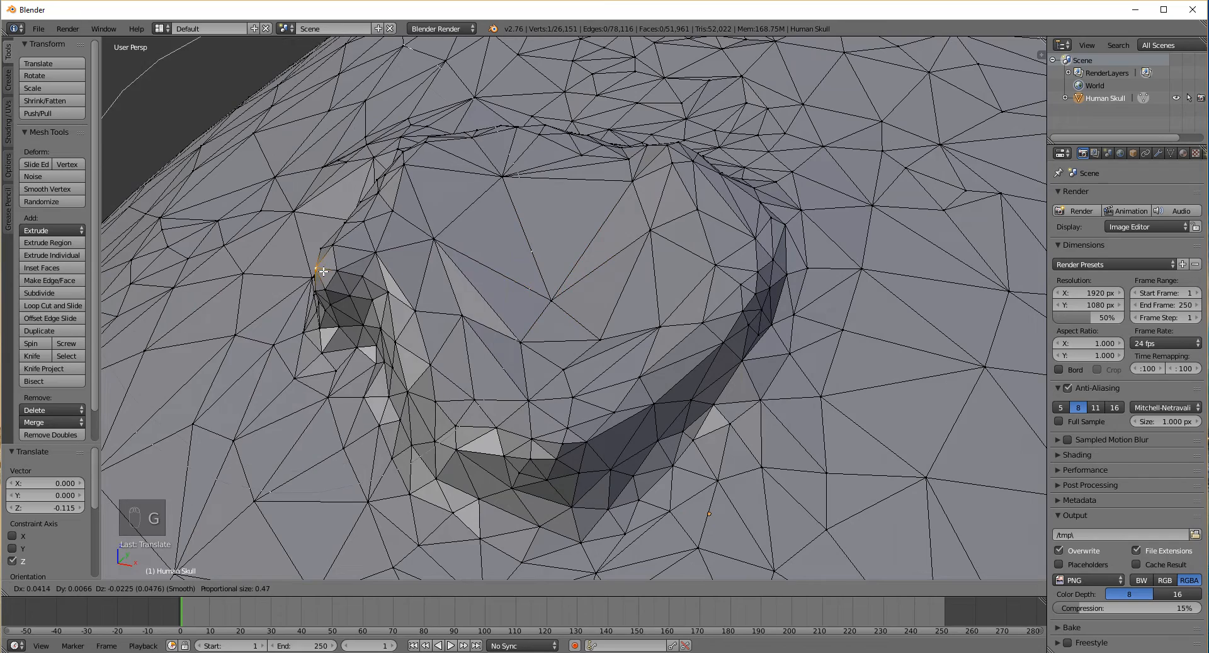
scroll(327, 270, up, 8)
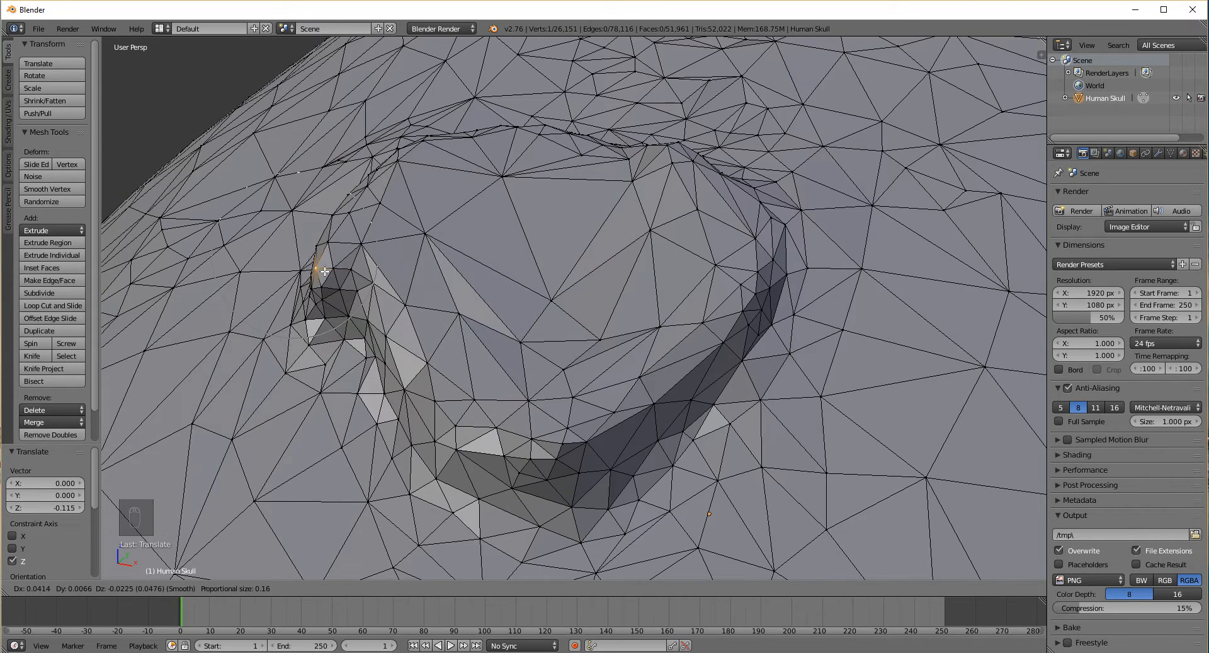
click(347, 250)
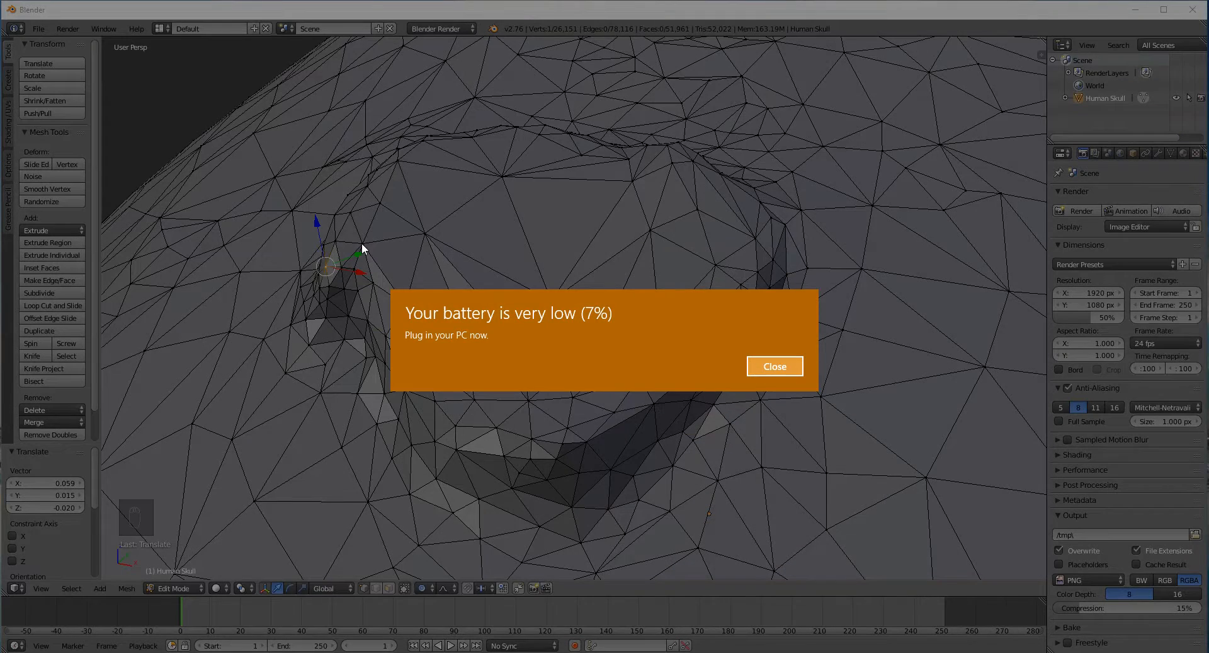
click(767, 367)
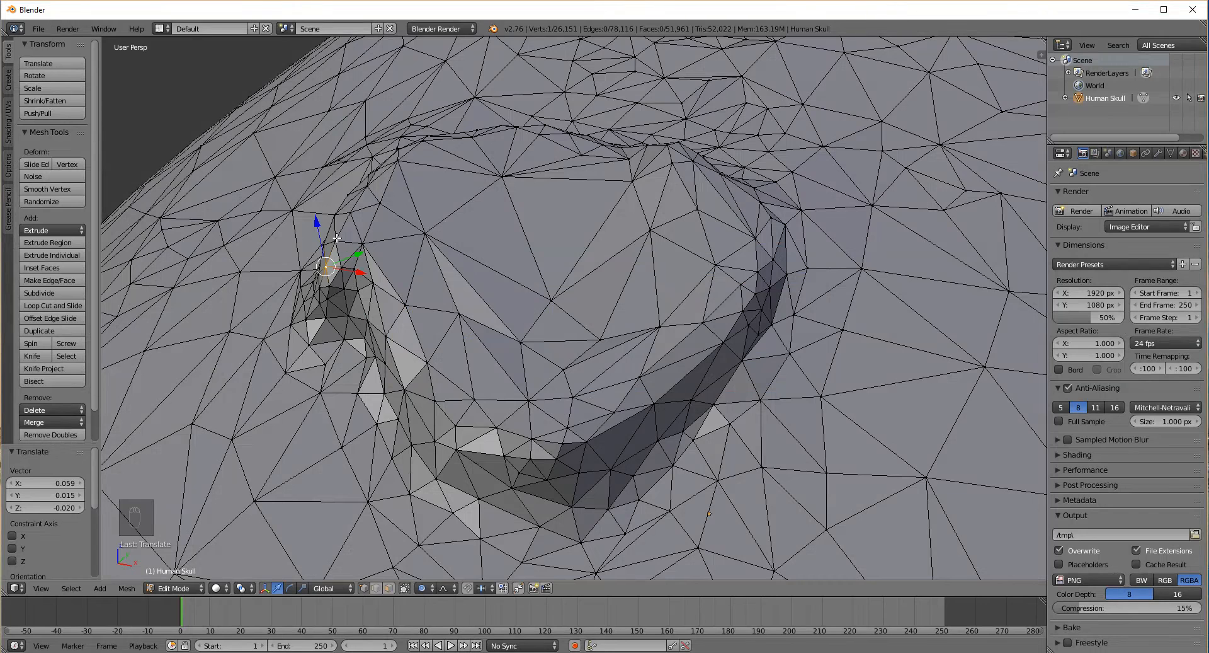
Move the adjacent rim vertex by X 0.068, Y 0.011, Z -0.036 and a vertex on the bump's top by X 0.028, Y -0.014, Z -0.053
right_click(335, 245)
key(g)
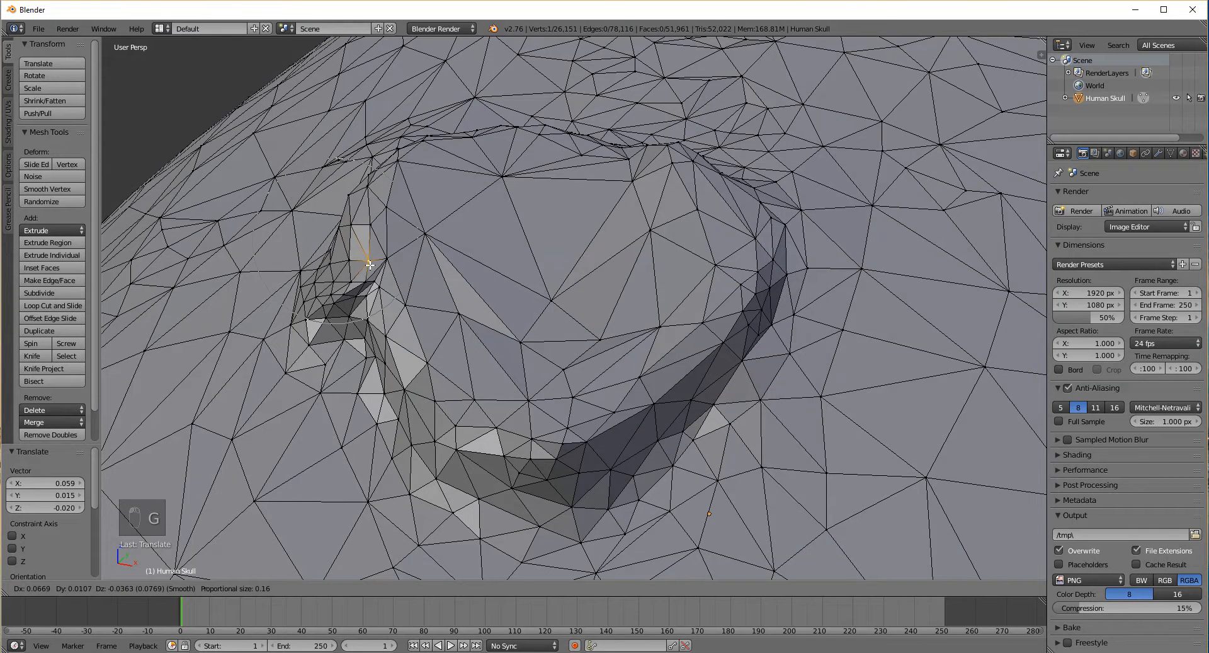
click(387, 268)
right_click(425, 235)
key(g)
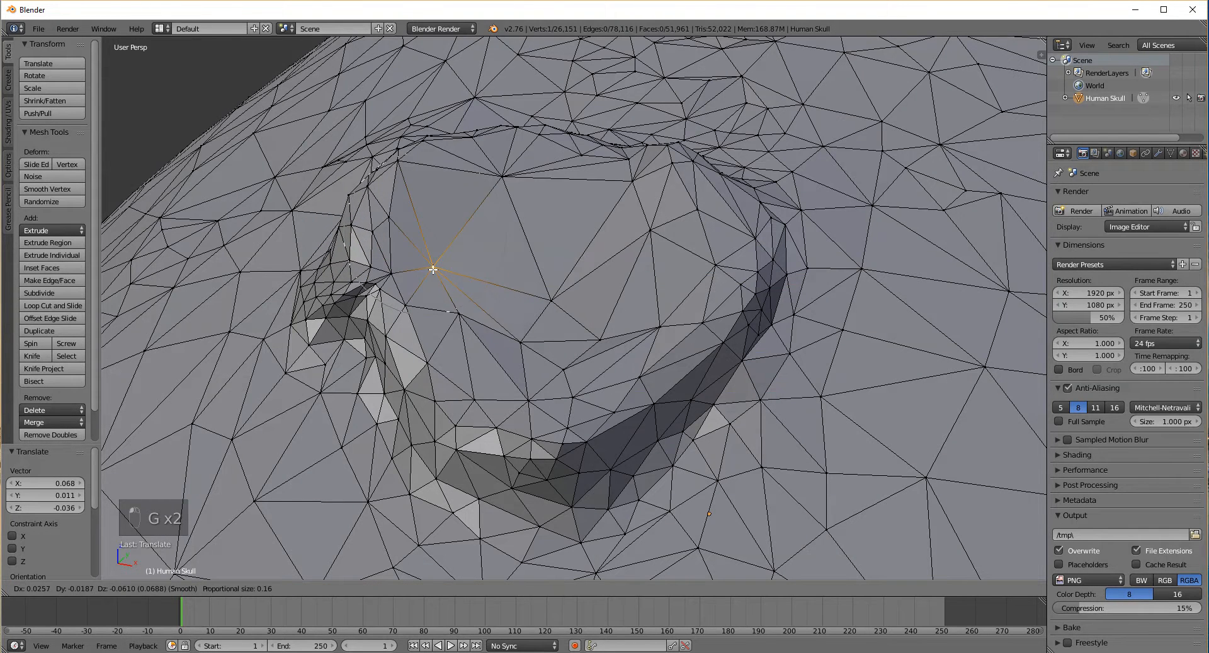
click(434, 263)
Move a side rim vertex by X 0.028, Y 0.003, Z -0.018 and, with a larger proportional size, a back rim vertex by X 0.098, Y 0.010, Z -0.064
right_click(381, 290)
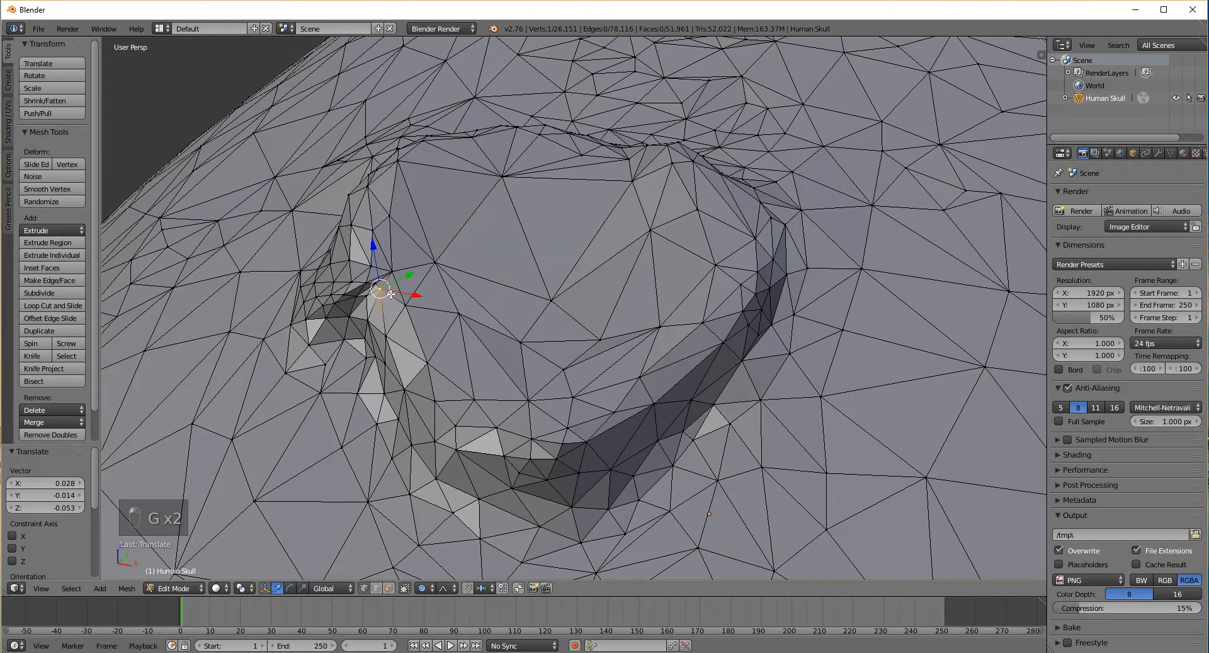
key(g)
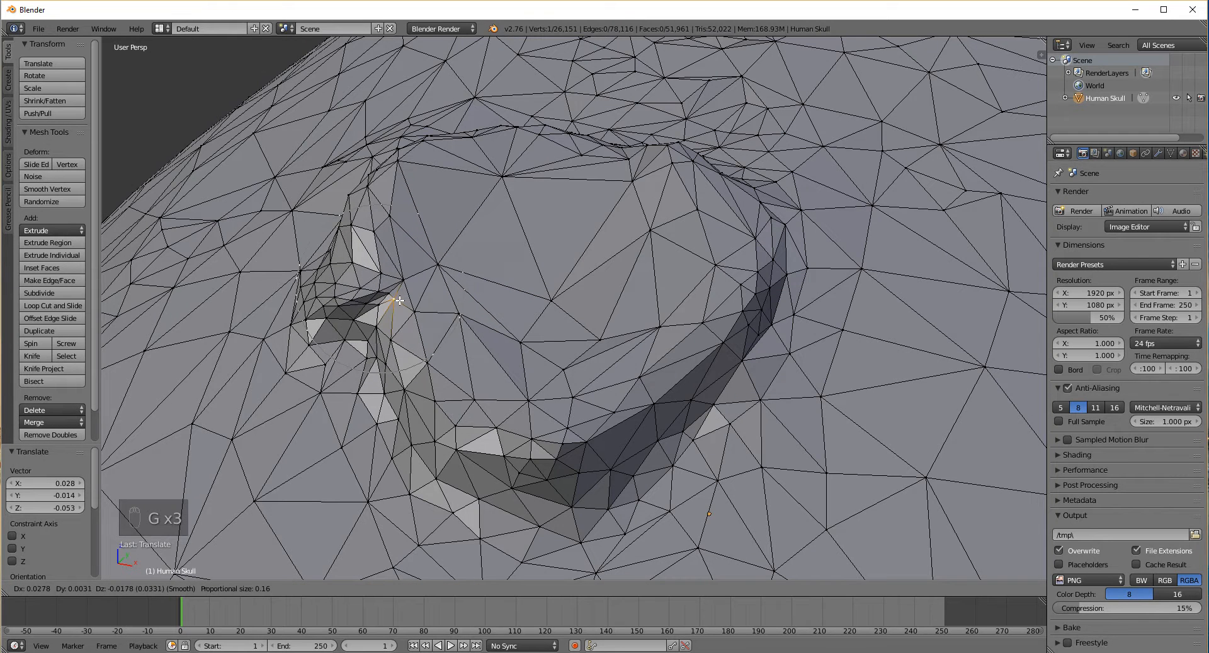
click(399, 301)
right_click(398, 165)
key(g)
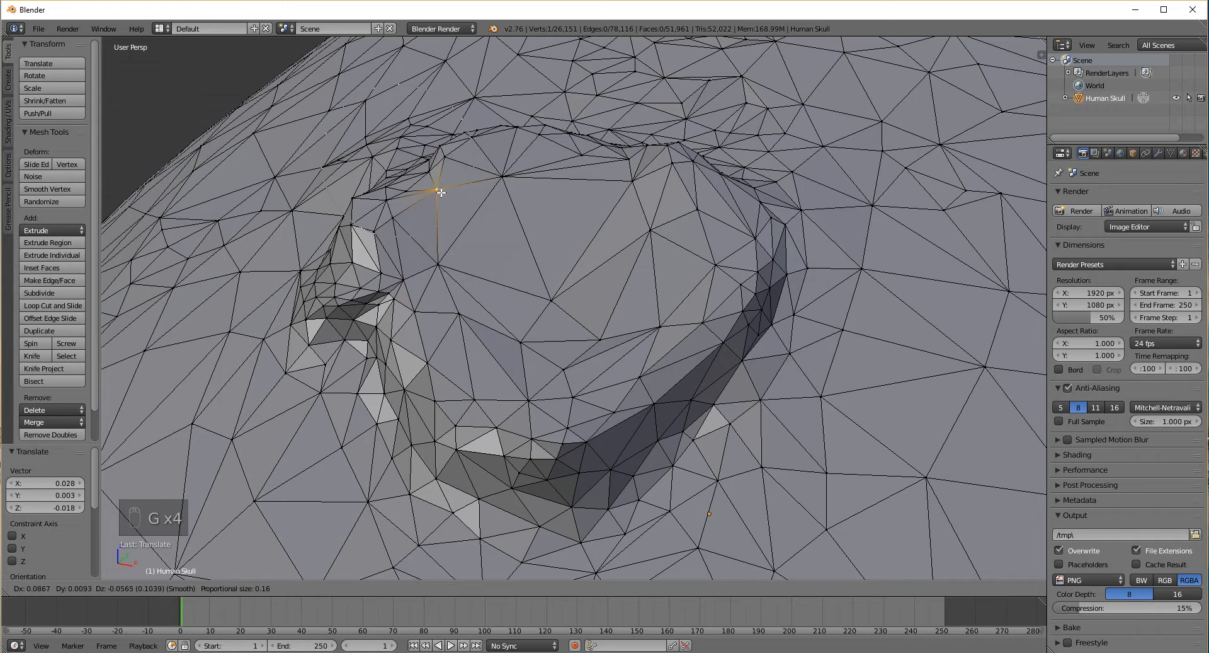
scroll(441, 190, down, 6)
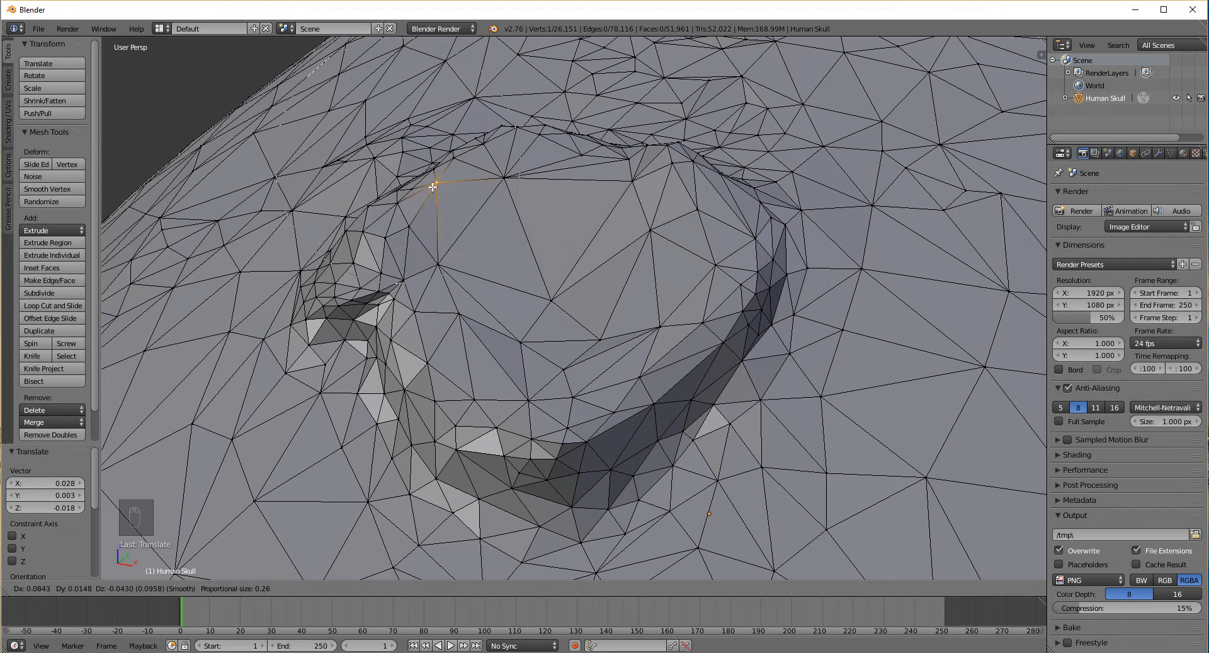
click(442, 194)
Lower two more vertices on the bump's back rim by X 0.007, Y -0.026, Z -0.061 and X 0.034, Y -0.018, Z -0.067
right_click(623, 159)
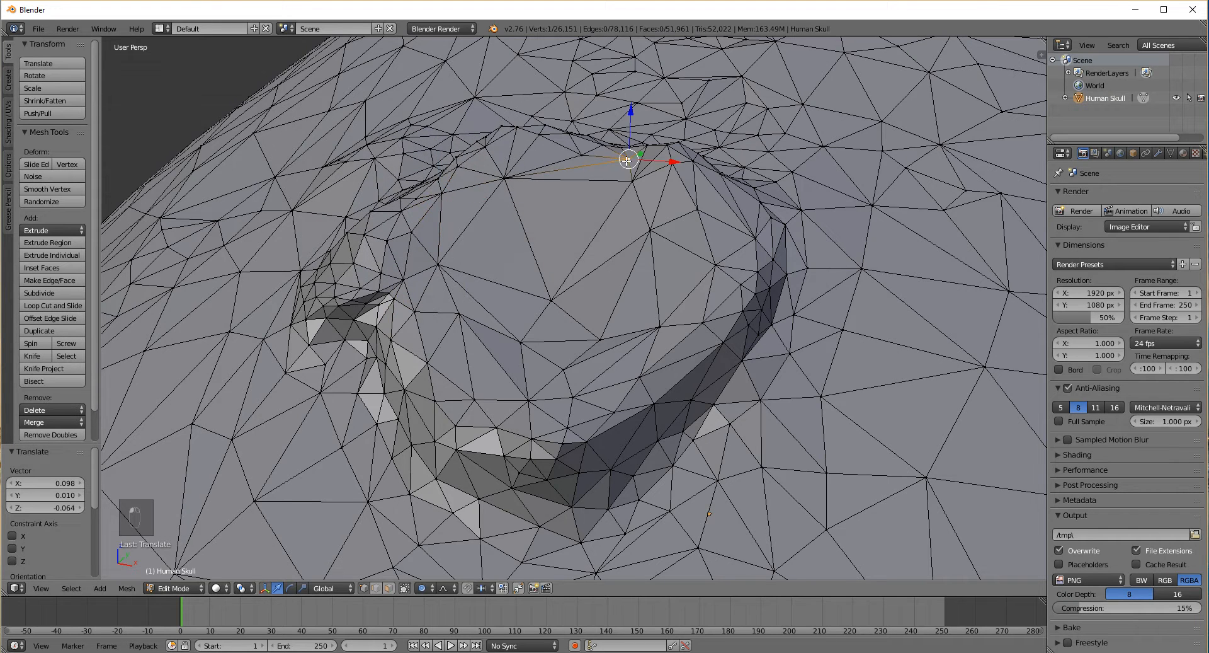
key(g)
click(626, 189)
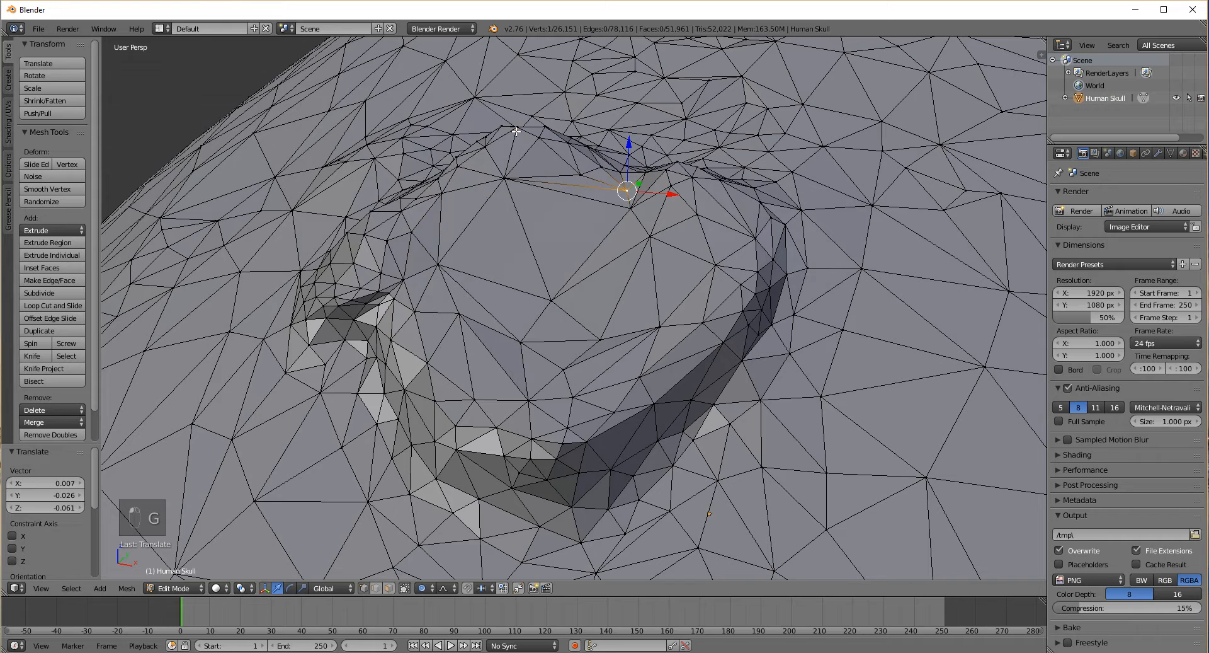
right_click(516, 130)
key(g)
click(527, 161)
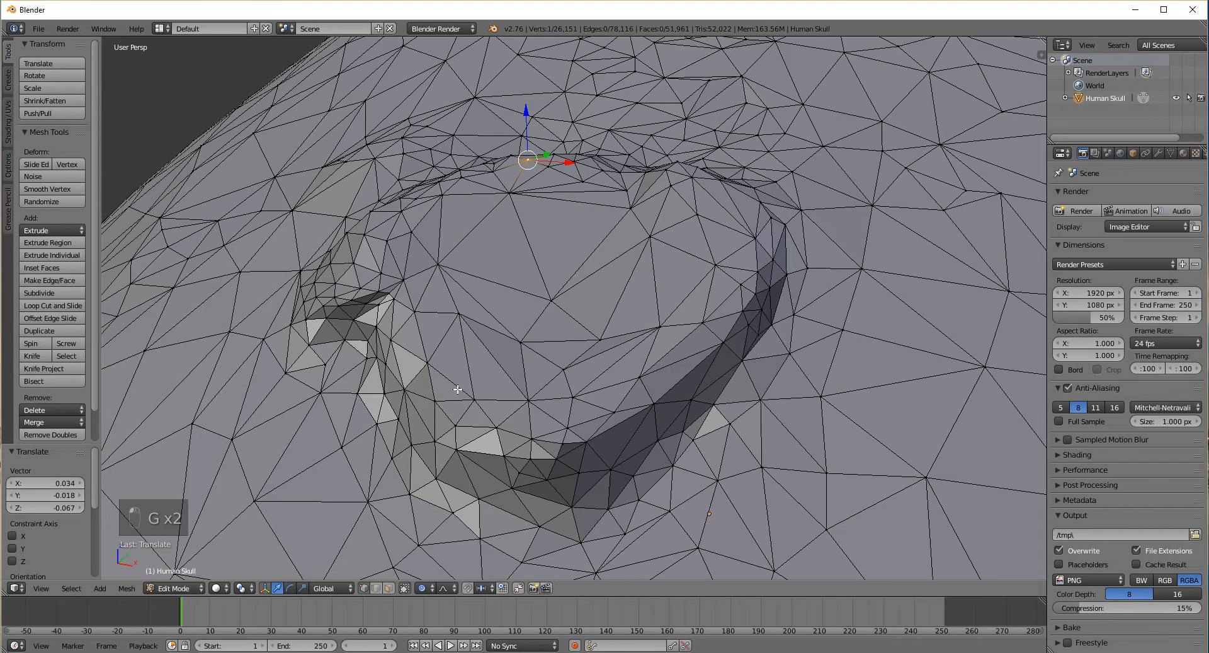
Turn proportional editing off and return to a wider view of the cranium
key(o)
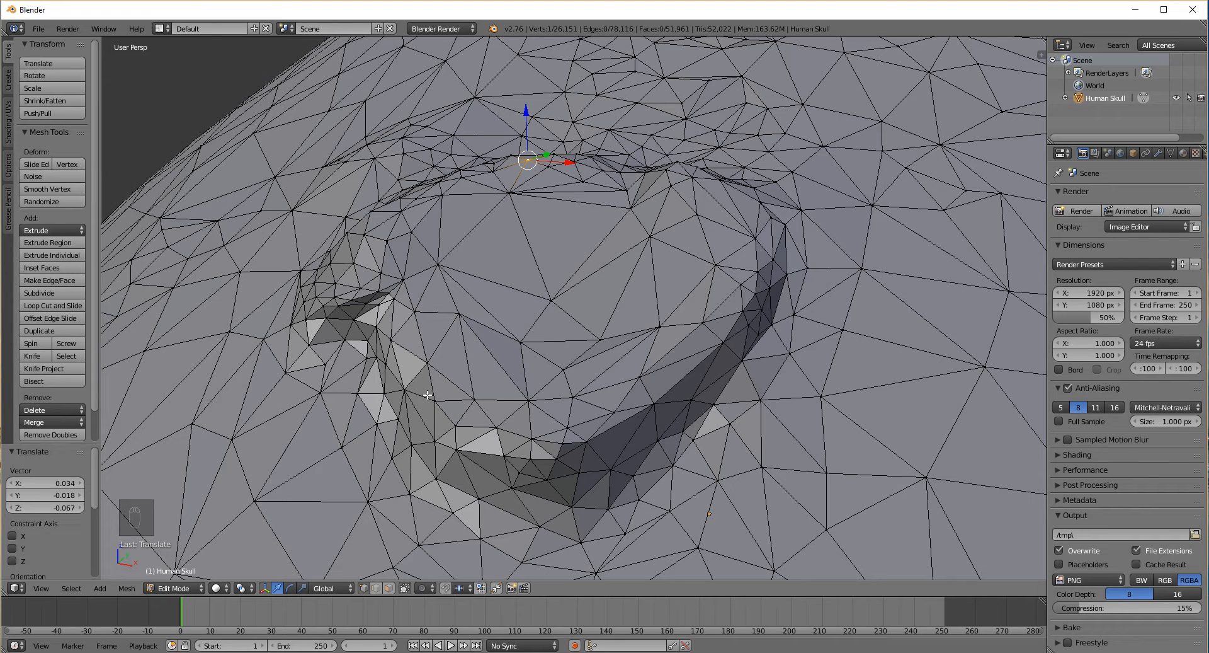
key(o)
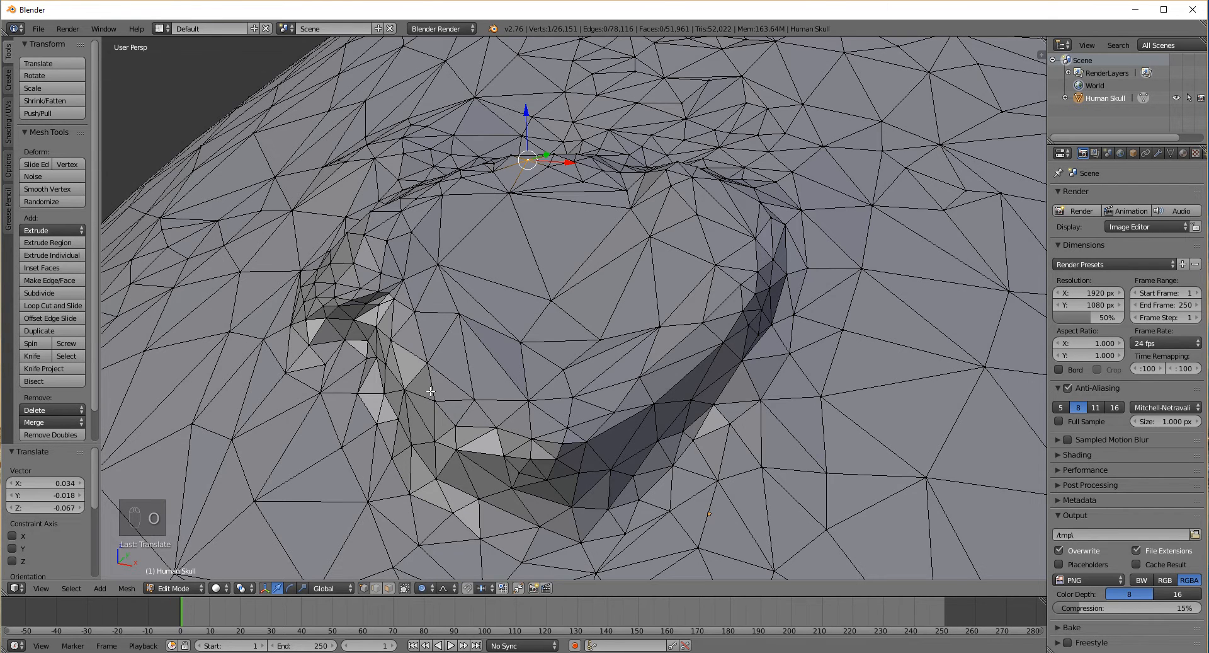
key(o)
scroll(500, 359, down, 8)
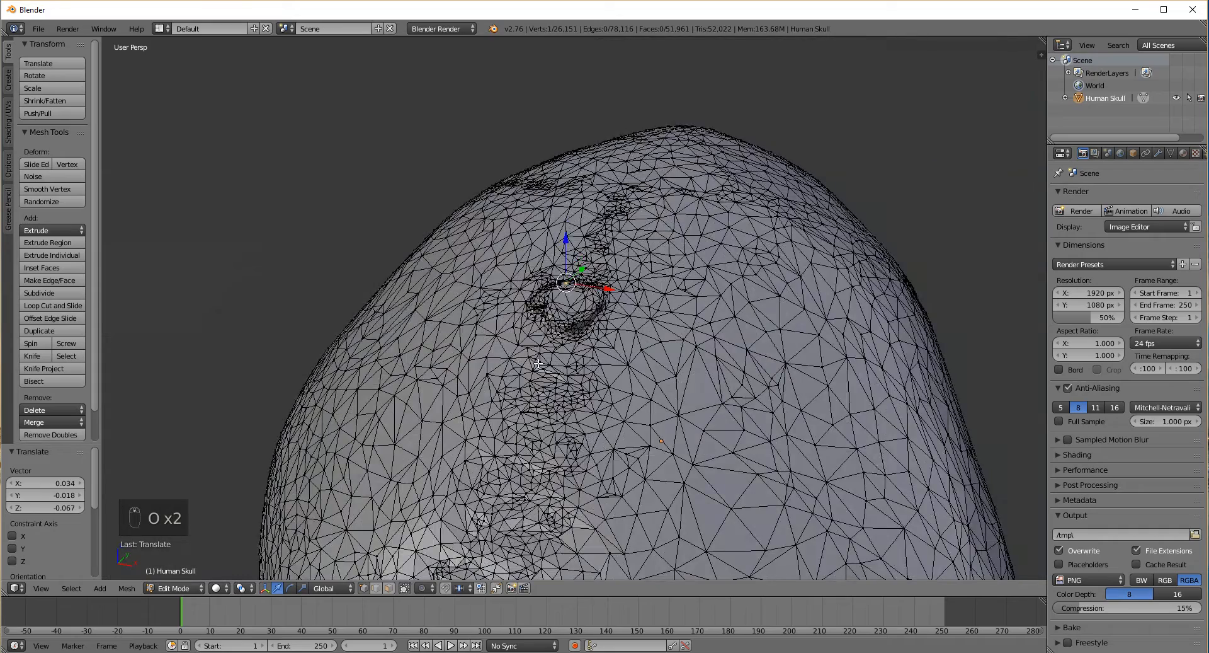
Select a vertex on the cranium's side in front of the filled hole and turn proportional editing on
middle_drag(538, 364, 558, 381)
right_click(492, 251)
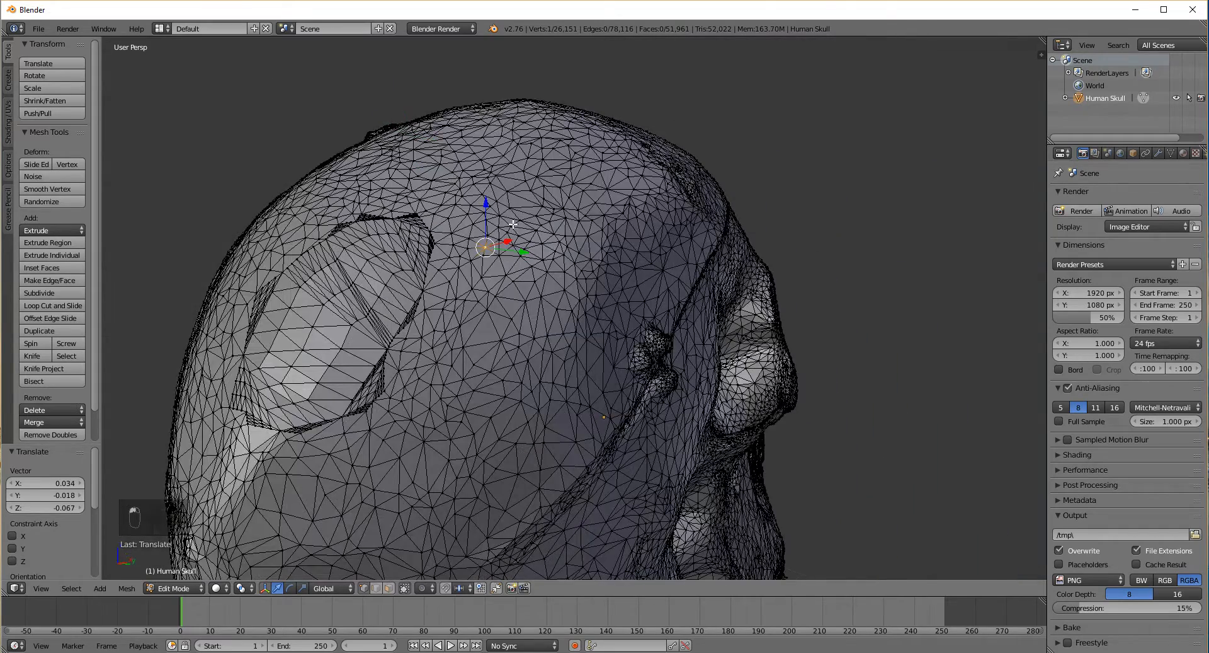
middle_drag(536, 267, 649, 323)
key(g)
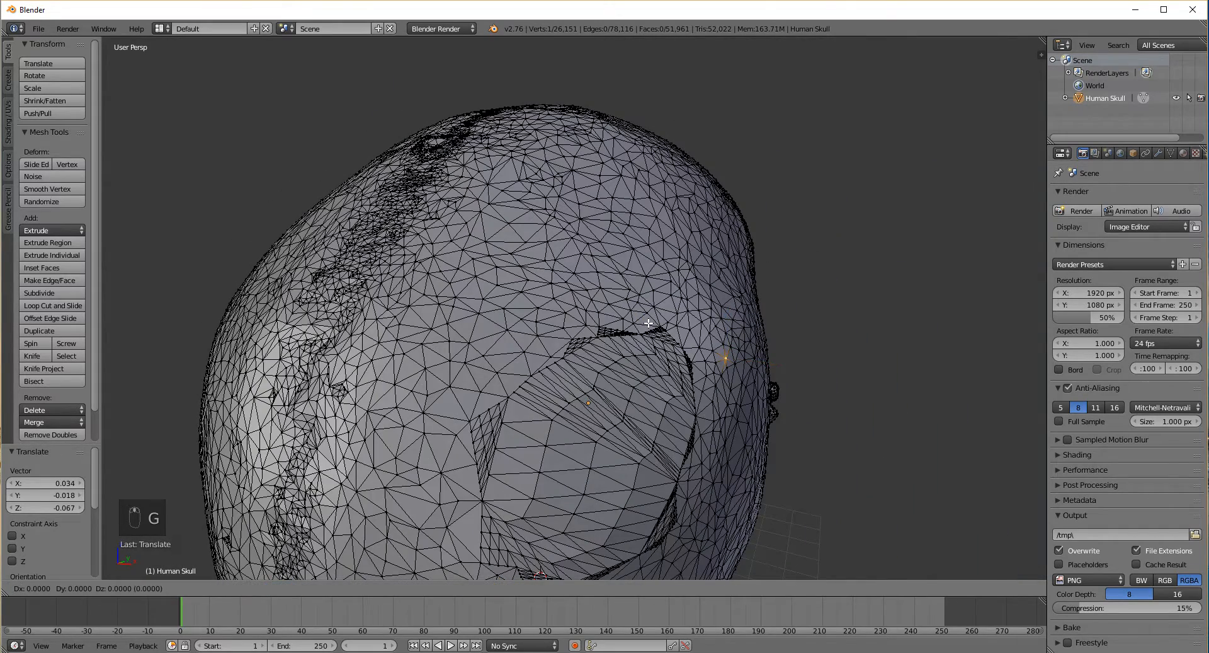
right_click(654, 344)
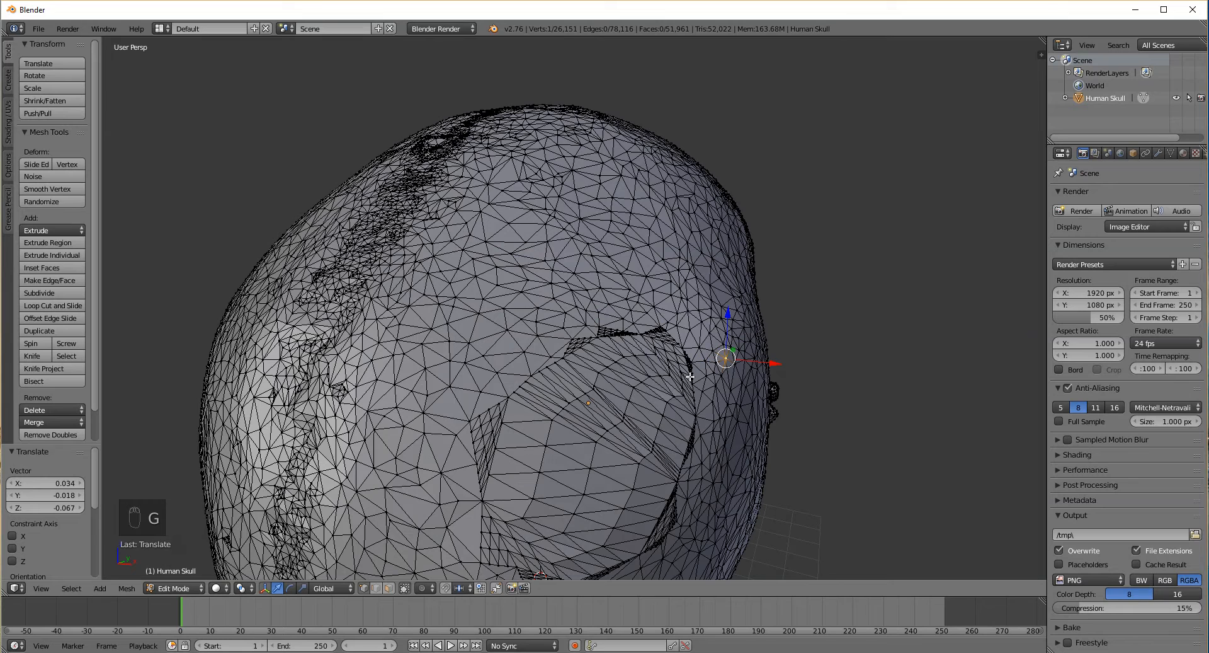
key(o)
Try moving the selected cranium vertex with smooth falloff, enlarging the proportional size from 0.26 to 4.18
key(g)
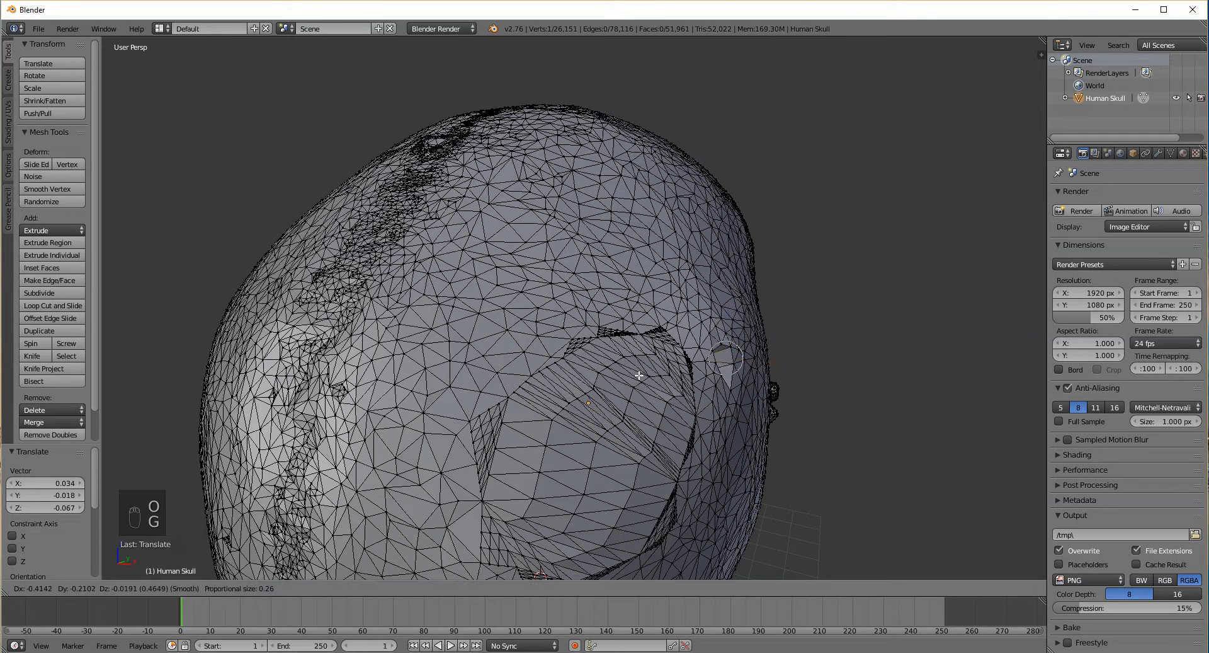
scroll(638, 375, down, 3)
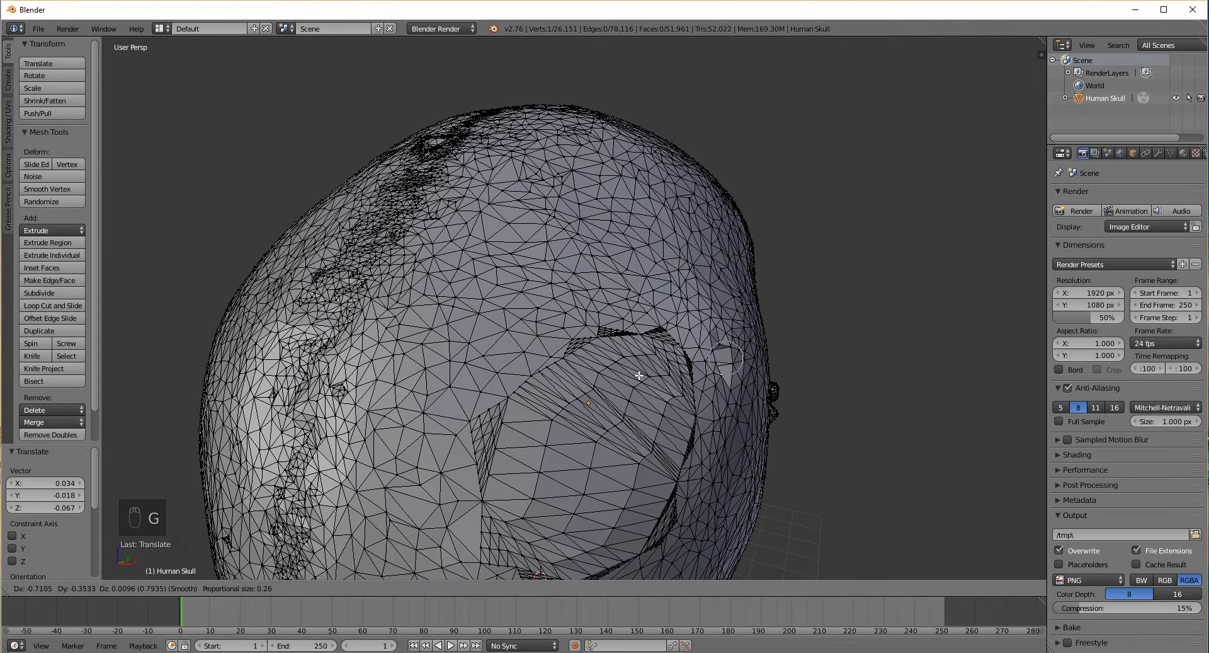
scroll(649, 372, down, 5)
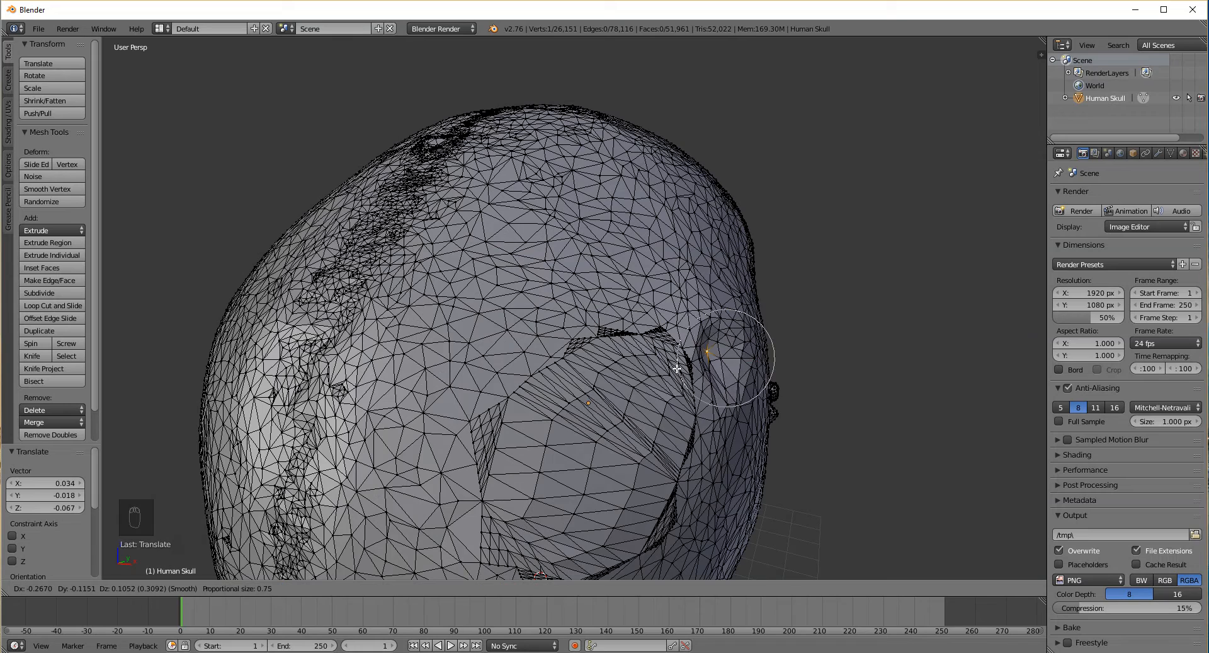
scroll(678, 368, down, 12)
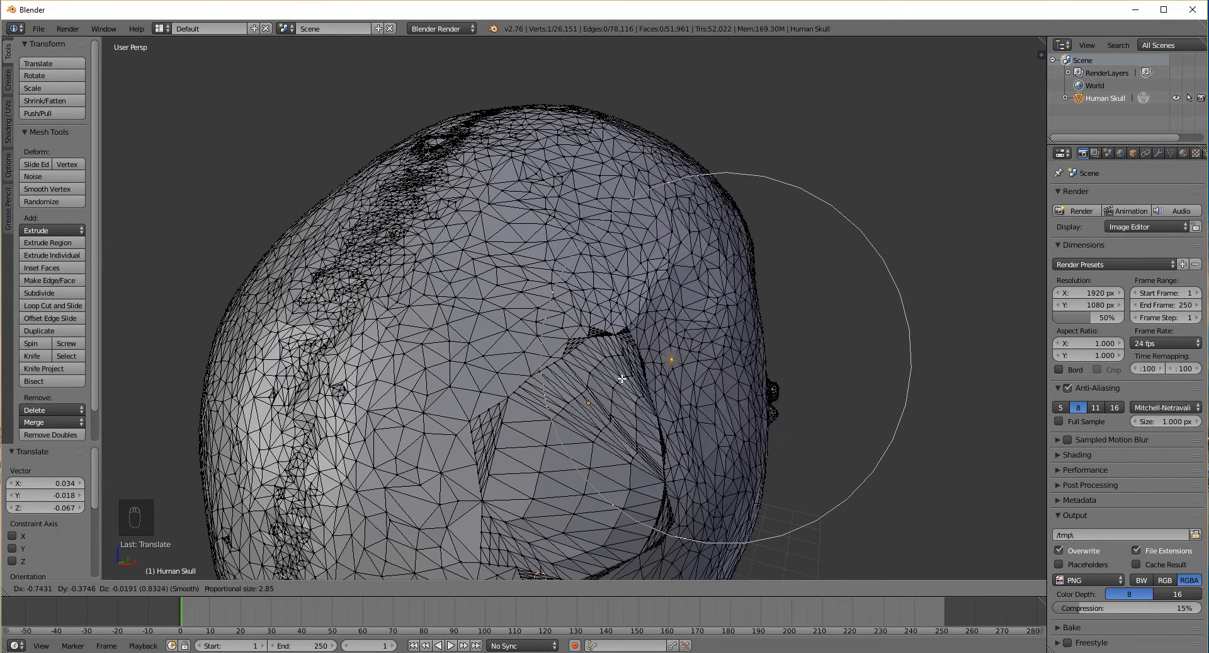
scroll(614, 381, down, 4)
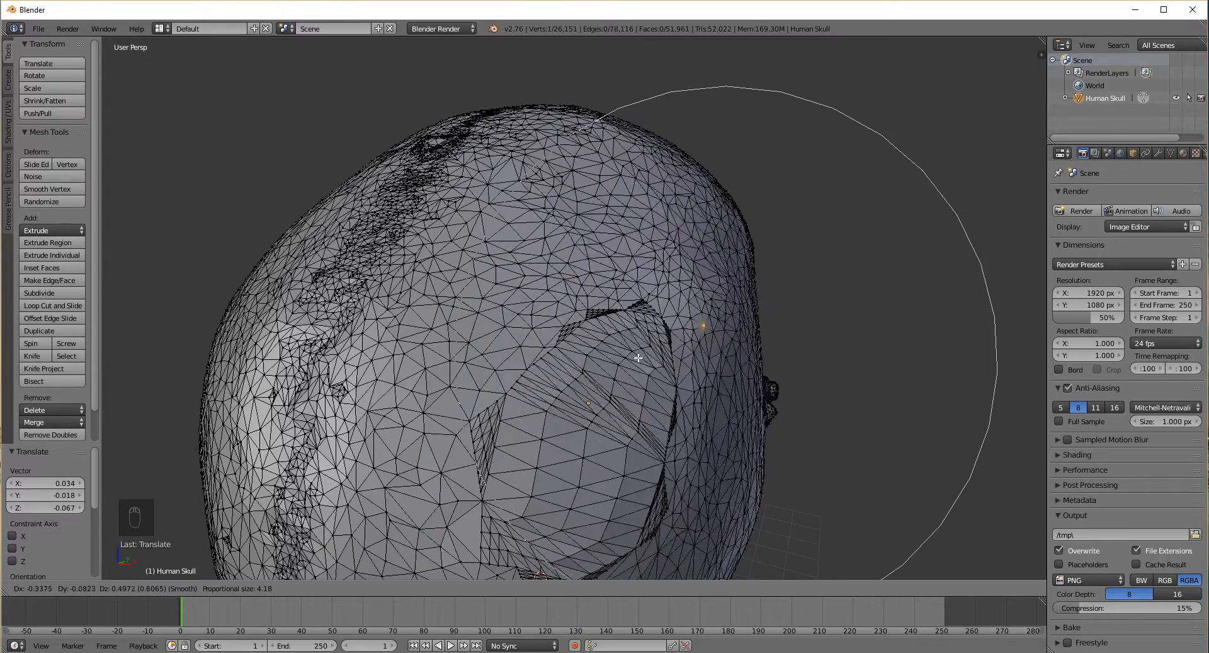
click(659, 367)
scroll(659, 367, up, 3)
scroll(691, 423, down, 6)
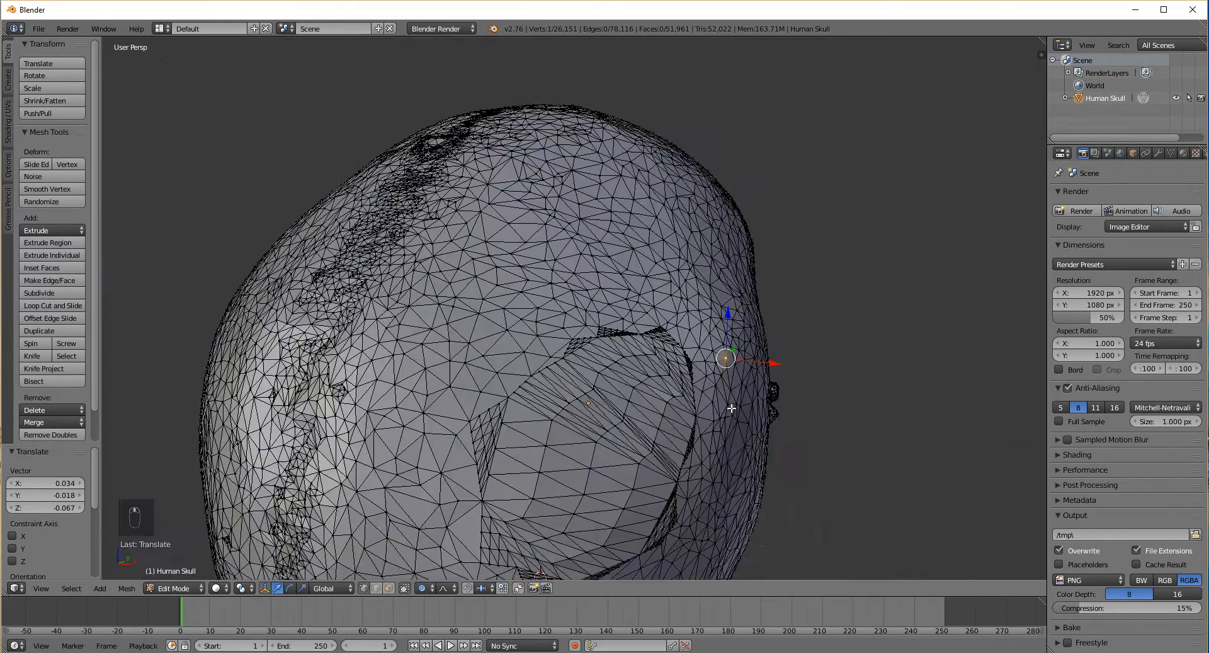
middle_drag(690, 424, 593, 445)
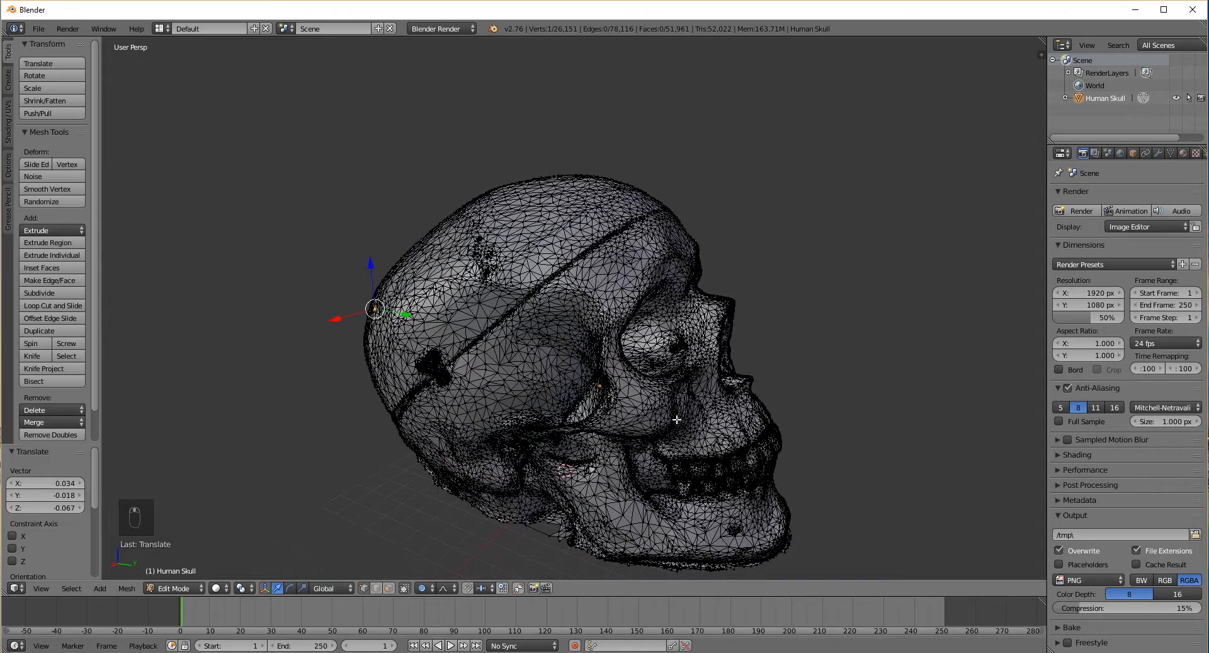
middle_drag(694, 428, 619, 382)
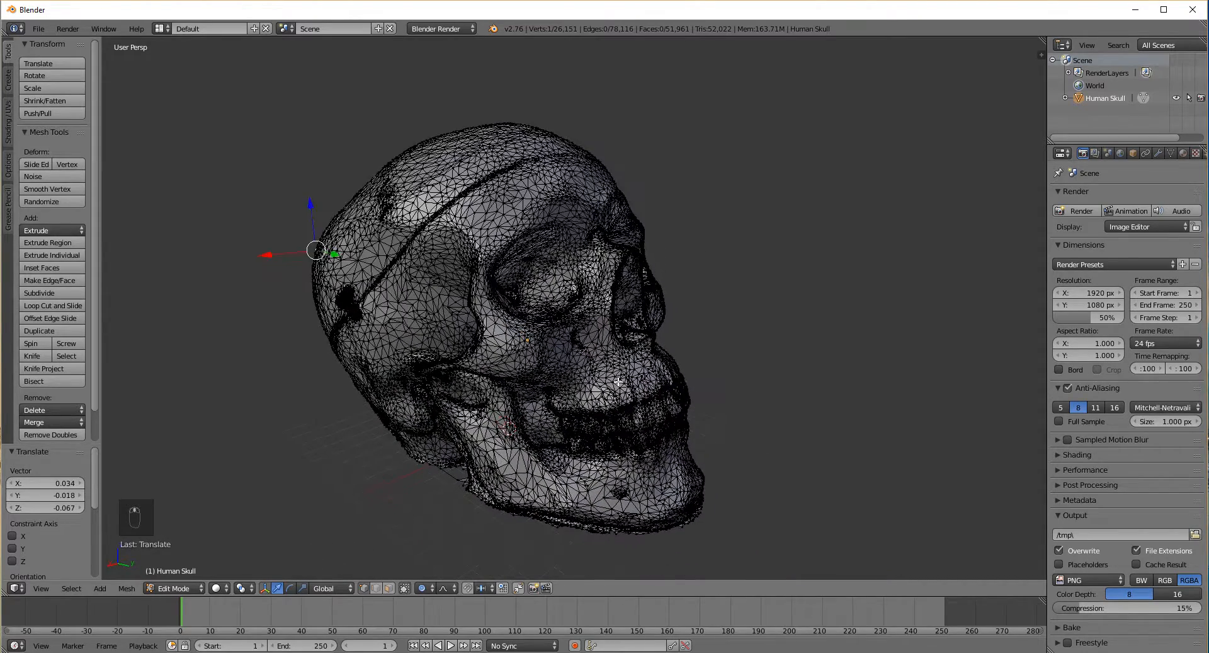